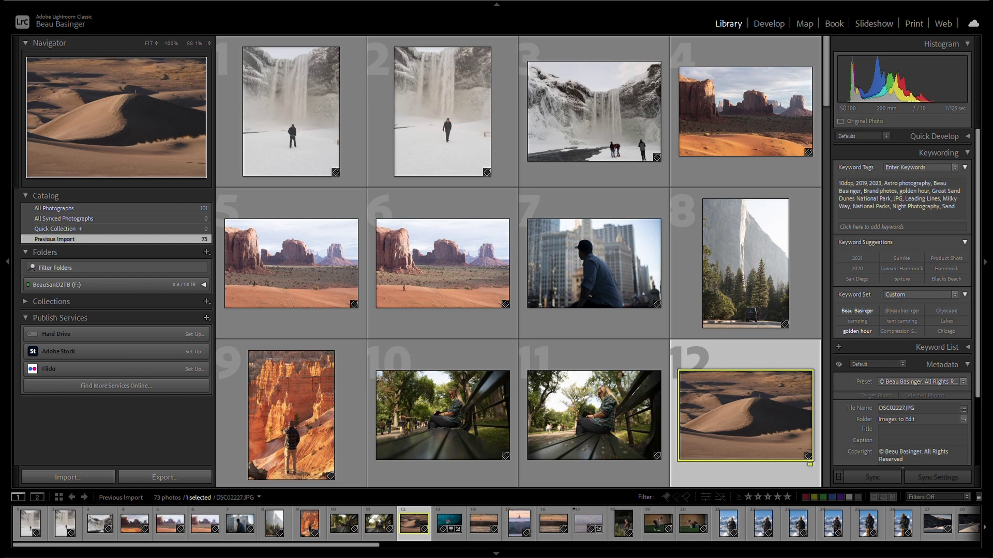
# Start creating a new catalog named 'GShock_202', then cancel it
pyautogui.hotkey('alt', 'f')
pyautogui.press('Down')
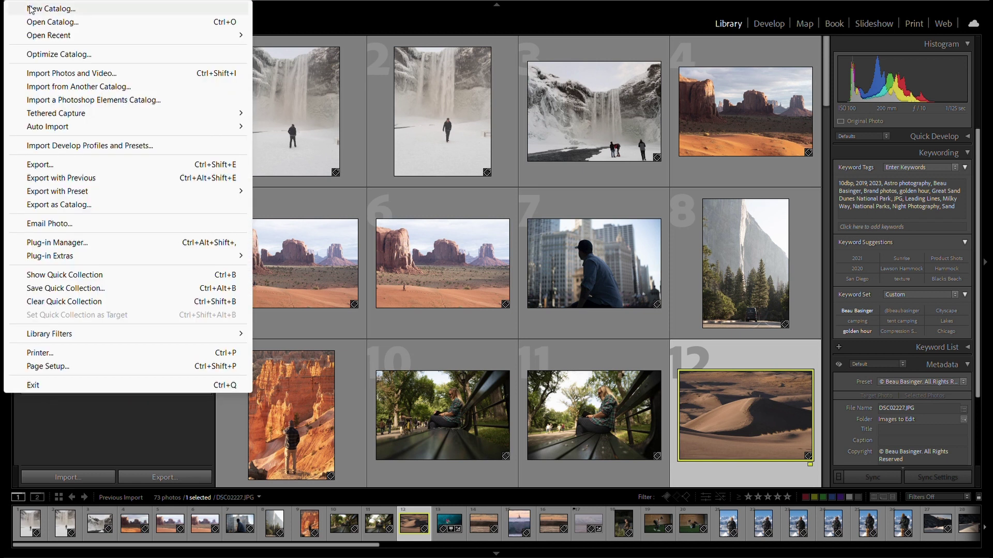
pyautogui.press('Return')
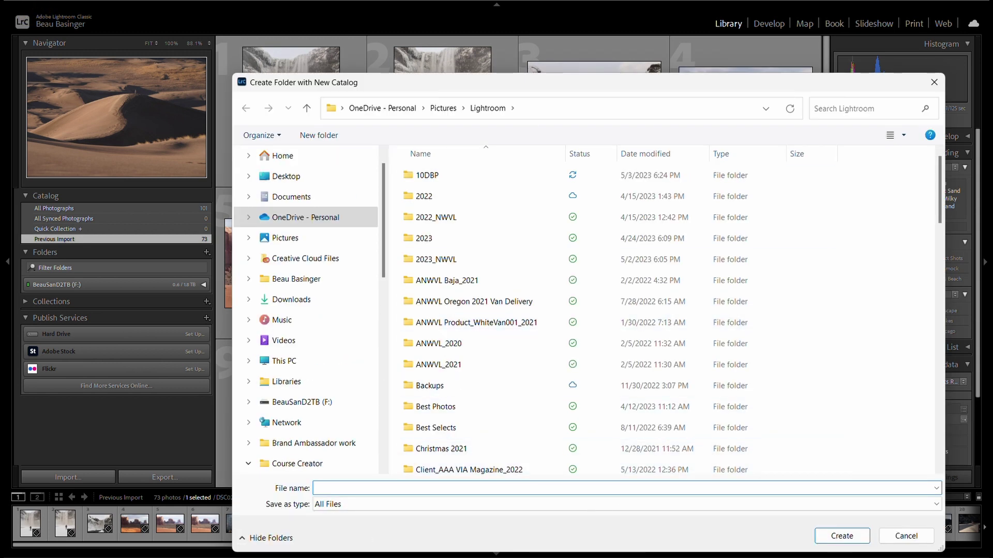
pyautogui.click(388, 487)
pyautogui.write('GShock_2023')
pyautogui.click(890, 541)
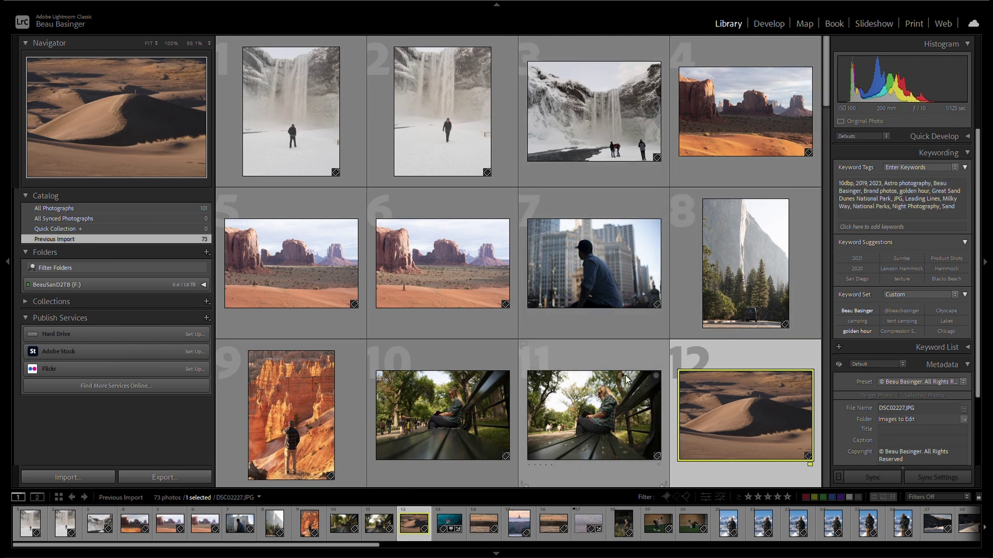
# Clear the selection, select DSC04074.ARW in the grid and open it in Develop
pyautogui.scroll(-4, 622, 364)
pyautogui.scroll(2, 622, 364)
pyautogui.scroll(2, 621, 364)
pyautogui.hotkey('ctrl', 'd')
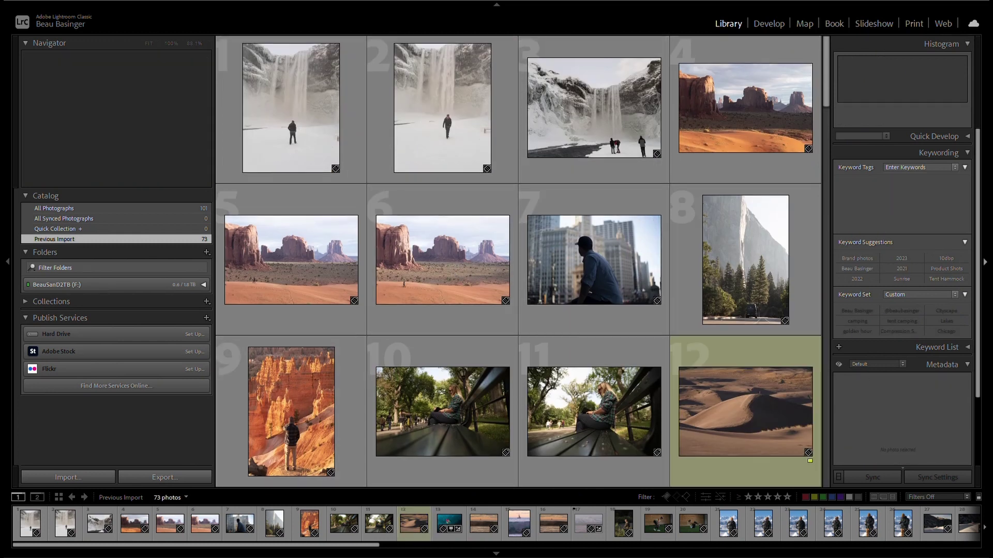
pyautogui.click(753, 130)
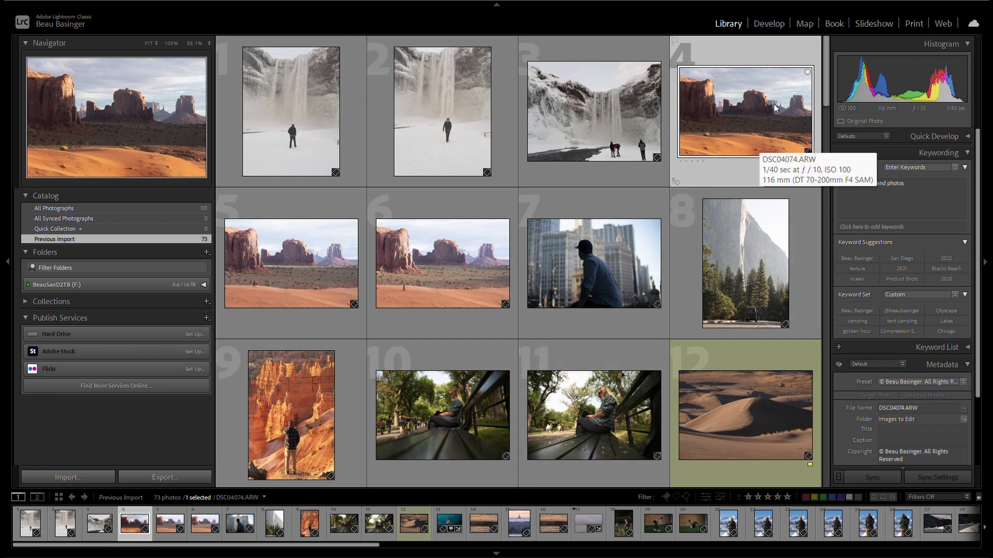
pyautogui.click(769, 24)
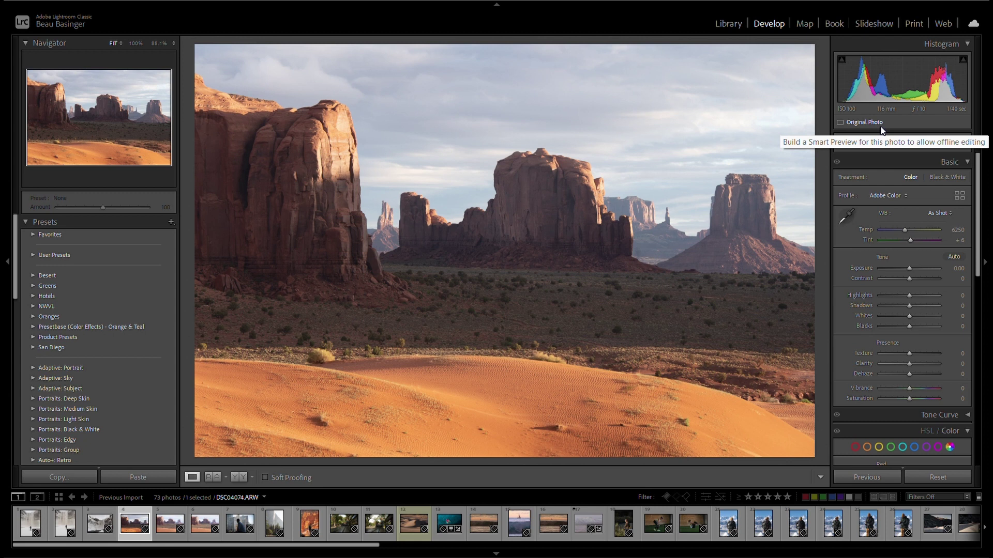
# Step DSC04074.ARW's rating up one star at a time from one to five stars
pyautogui.press('1')
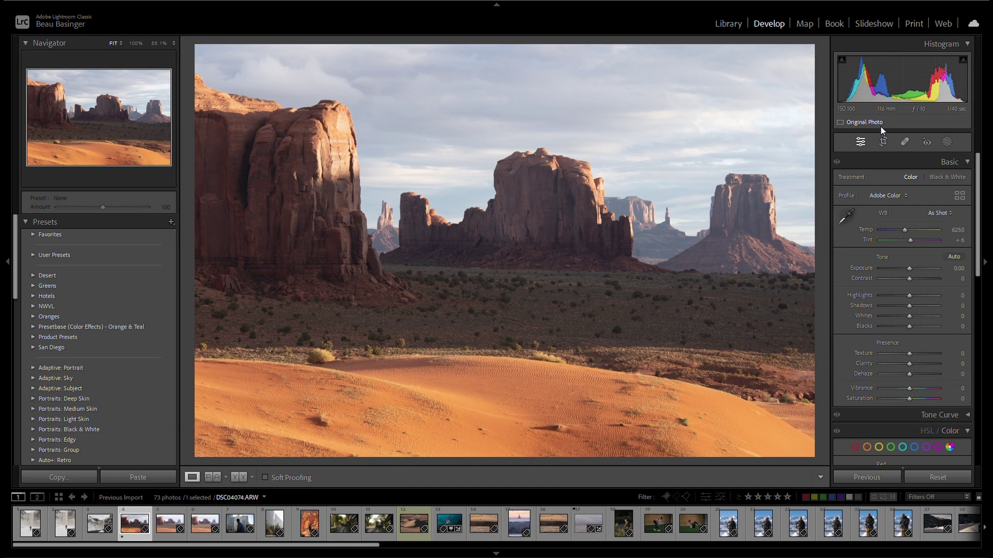
pyautogui.press('2')
pyautogui.press('3')
pyautogui.press('4')
pyautogui.press('5')
# Filter the filmstrip by rating, trying 'exactly' and 'one star or higher' conditions
pyautogui.click(939, 499)
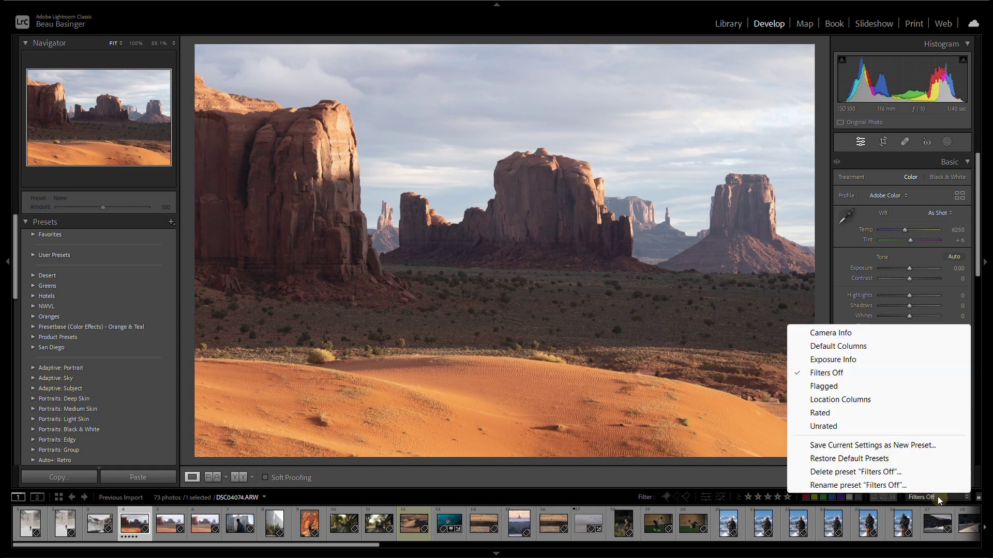
pyautogui.click(858, 414)
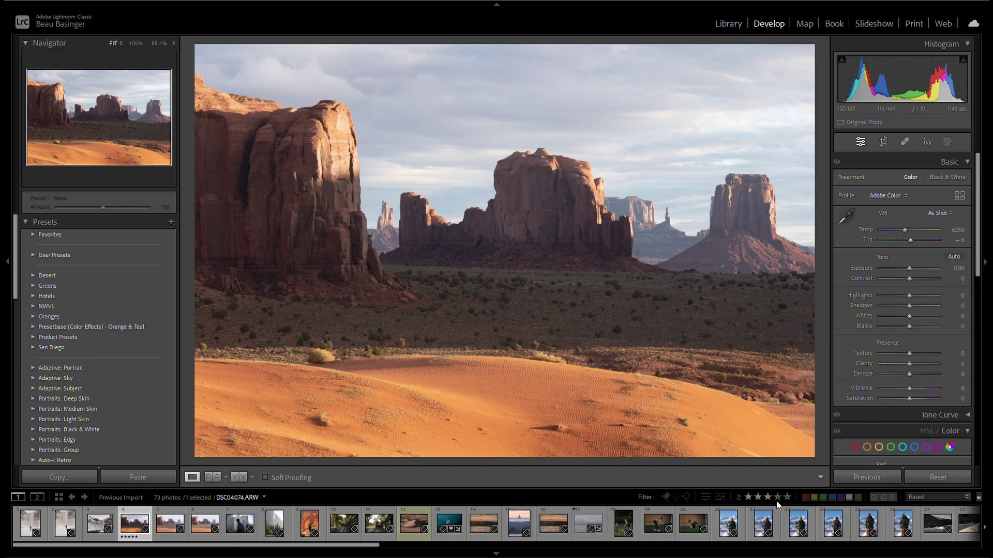
pyautogui.click(758, 496)
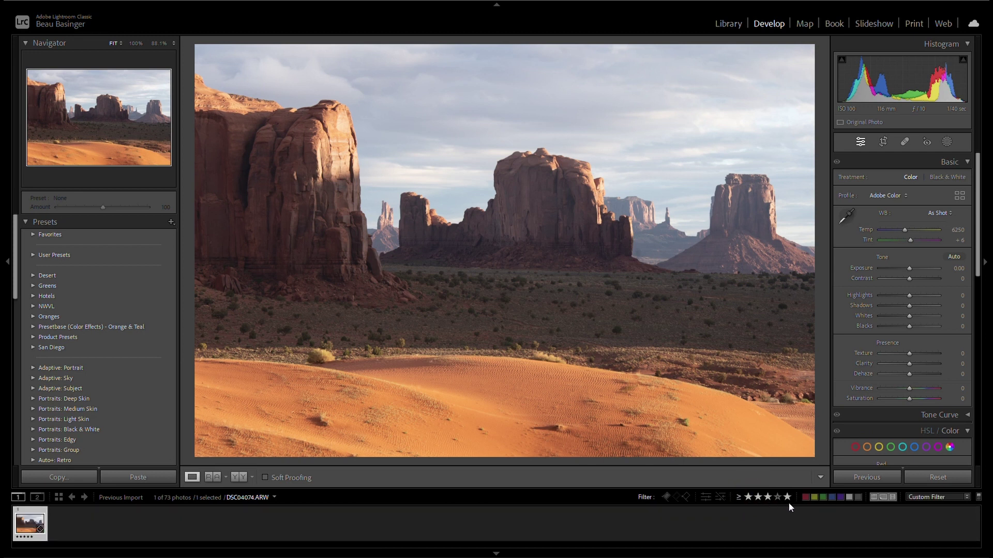
pyautogui.click(739, 500)
pyautogui.click(775, 529)
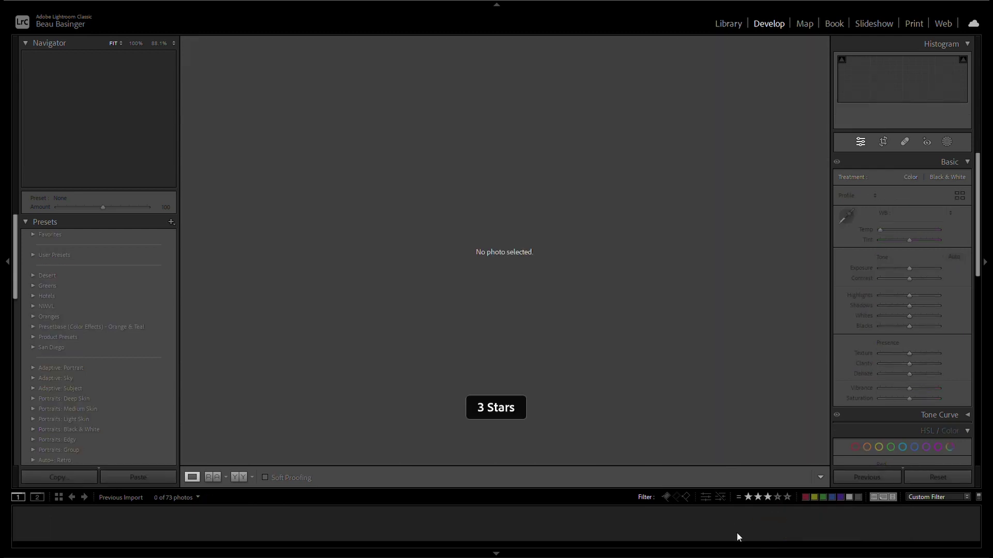
pyautogui.click(748, 497)
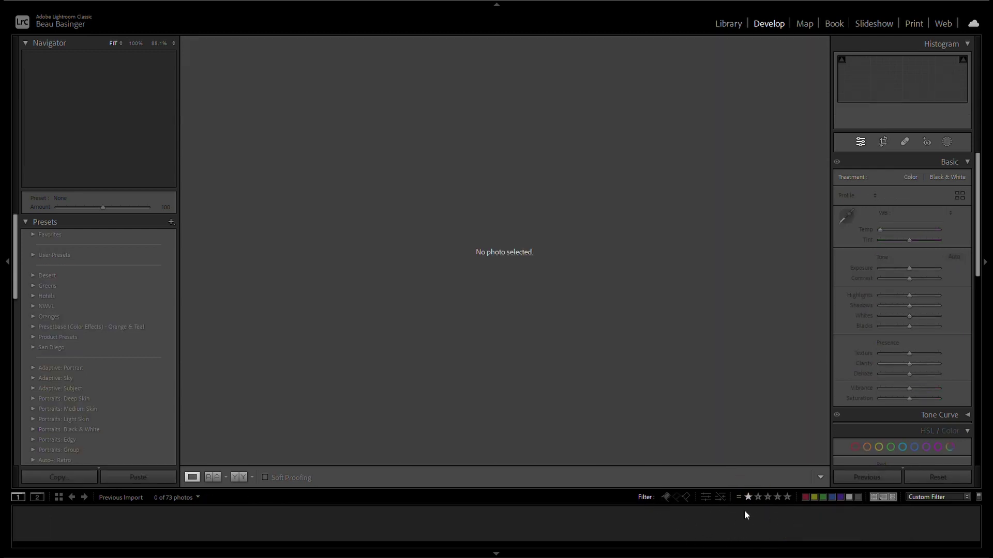
pyautogui.click(738, 499)
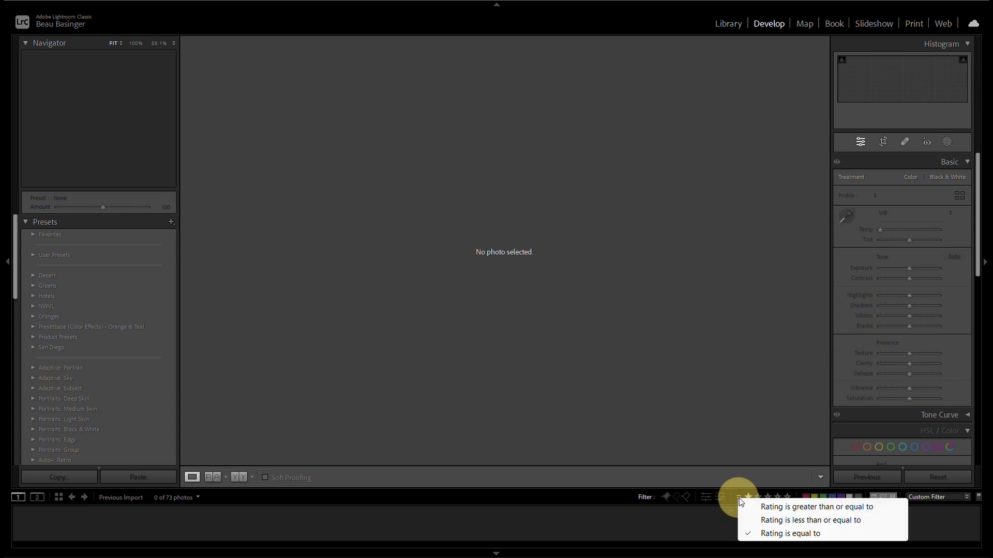
pyautogui.click(767, 505)
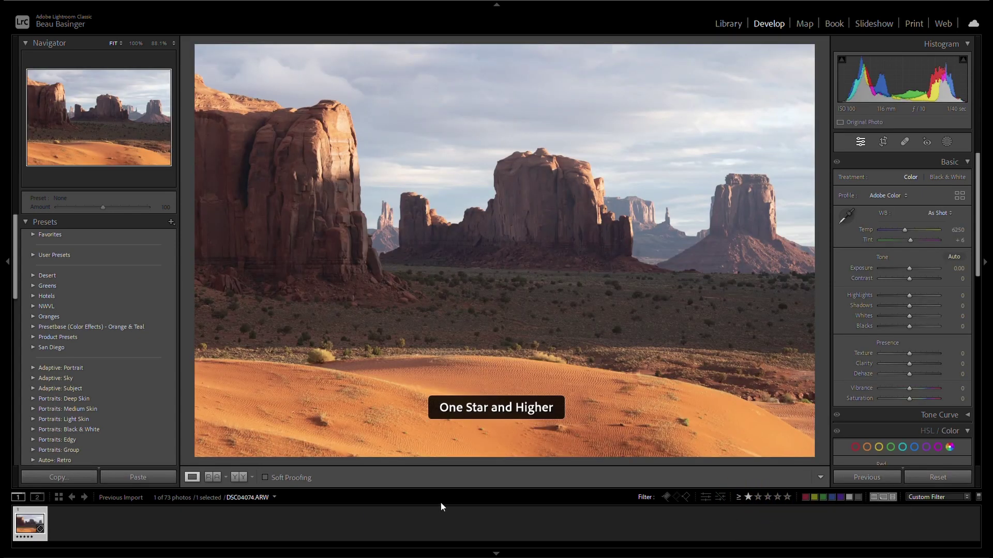
# Cancel the Remove Photo command and set the red-rock photo's rating to three stars
pyautogui.press('1')
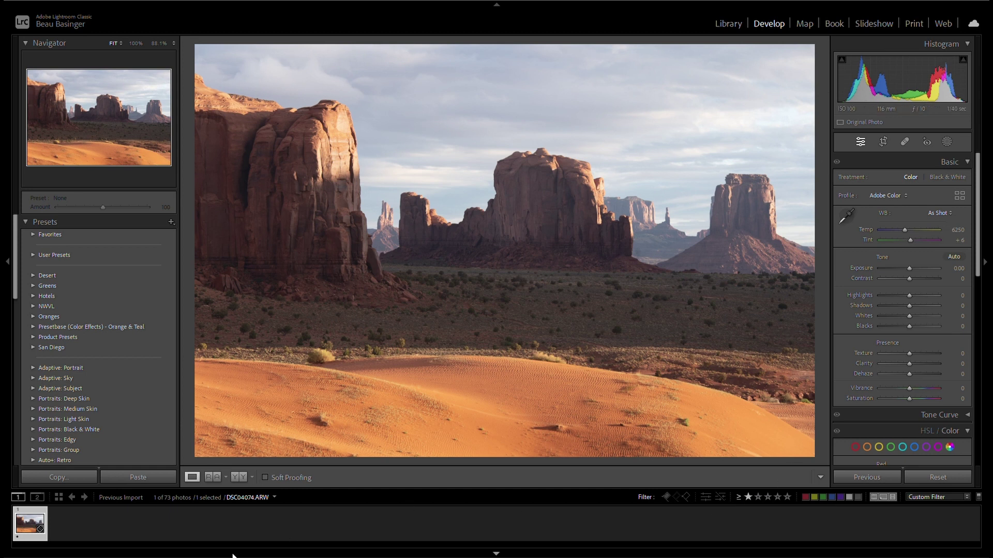
pyautogui.rightClick(41, 525)
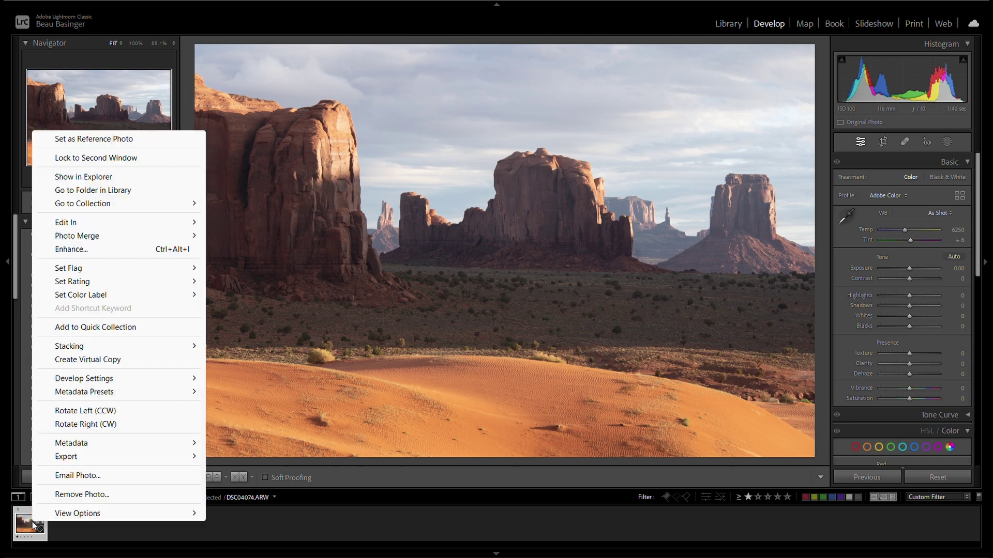
pyautogui.click(180, 500)
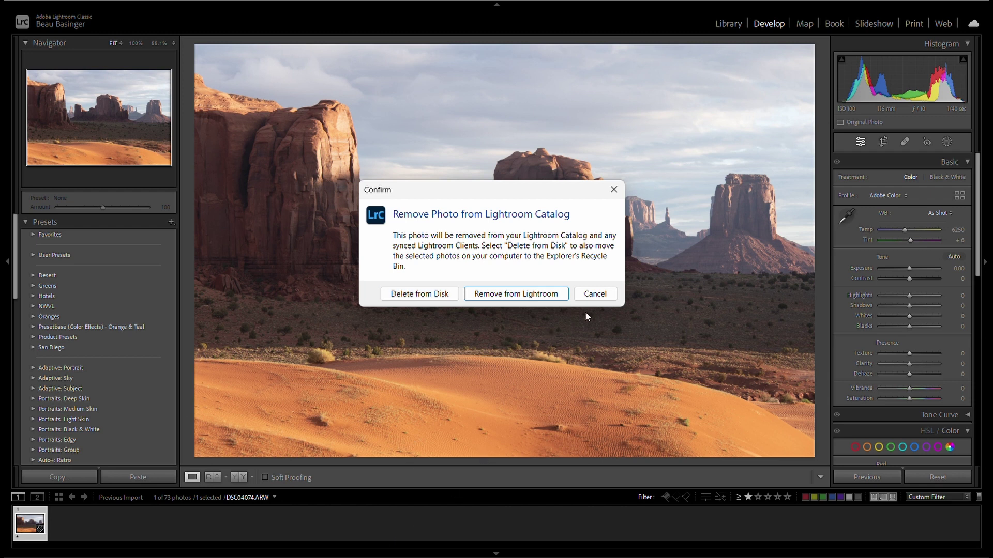
pyautogui.press('Escape')
pyautogui.press('3')
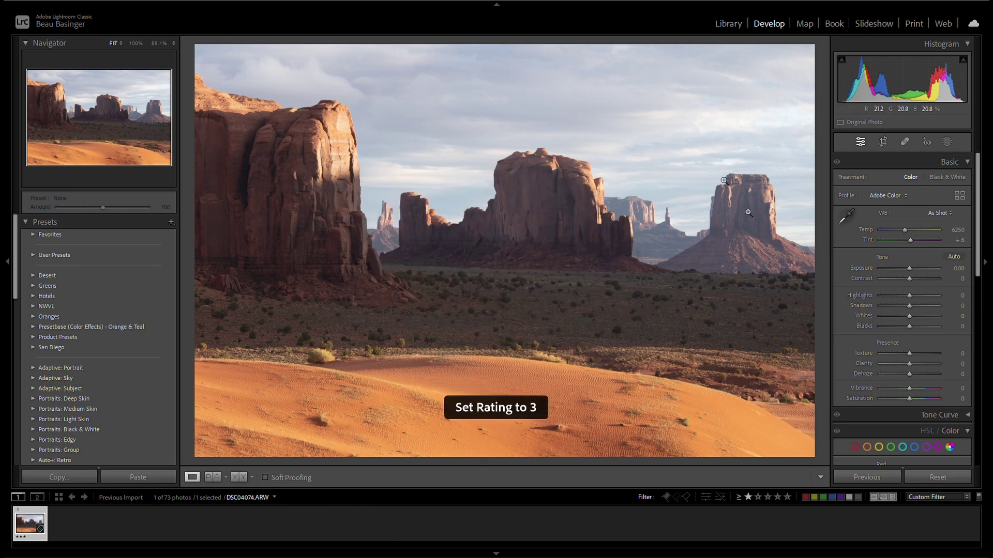
# Turn filmstrip filters off and open the sand-dune photo DSC02227.JPG
pyautogui.click(925, 498)
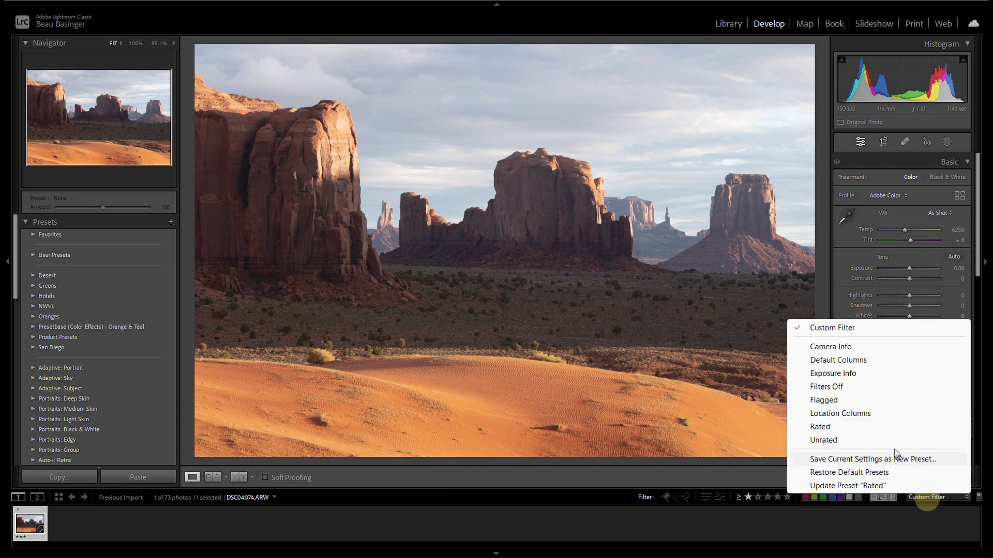
pyautogui.click(873, 386)
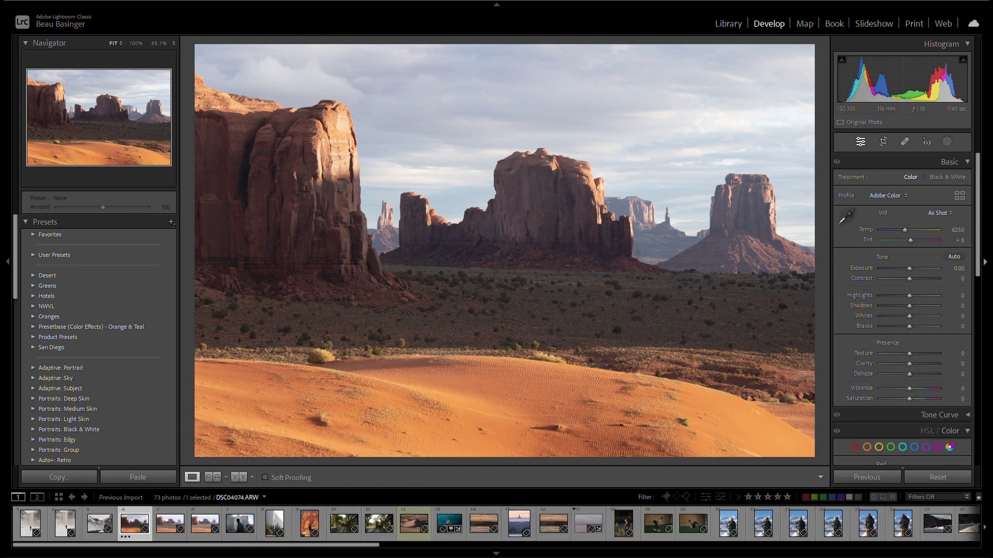
pyautogui.click(414, 523)
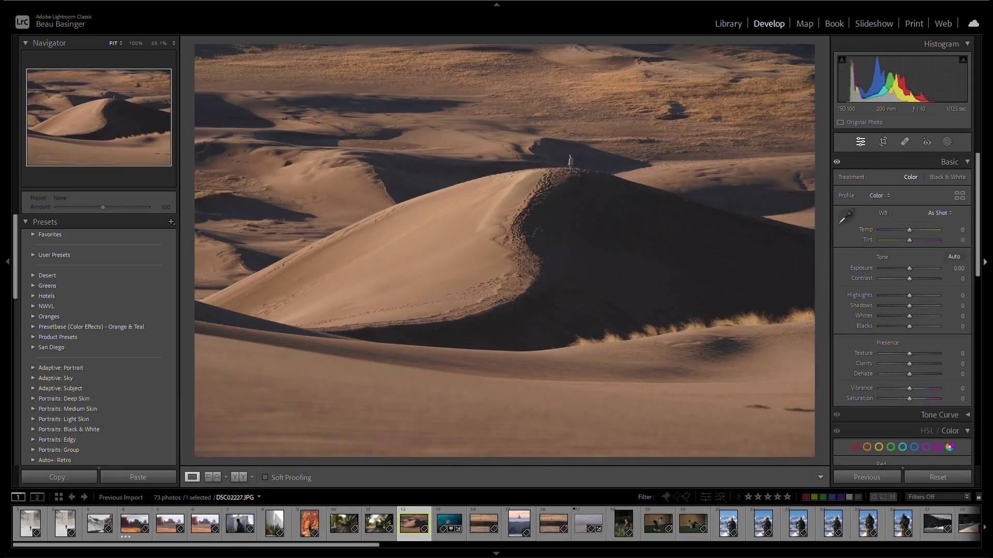
# Give three stars to the sand-dune photo and grid photos 29, 48 and 54, then return to Develop
pyautogui.press('3')
pyautogui.click(726, 25)
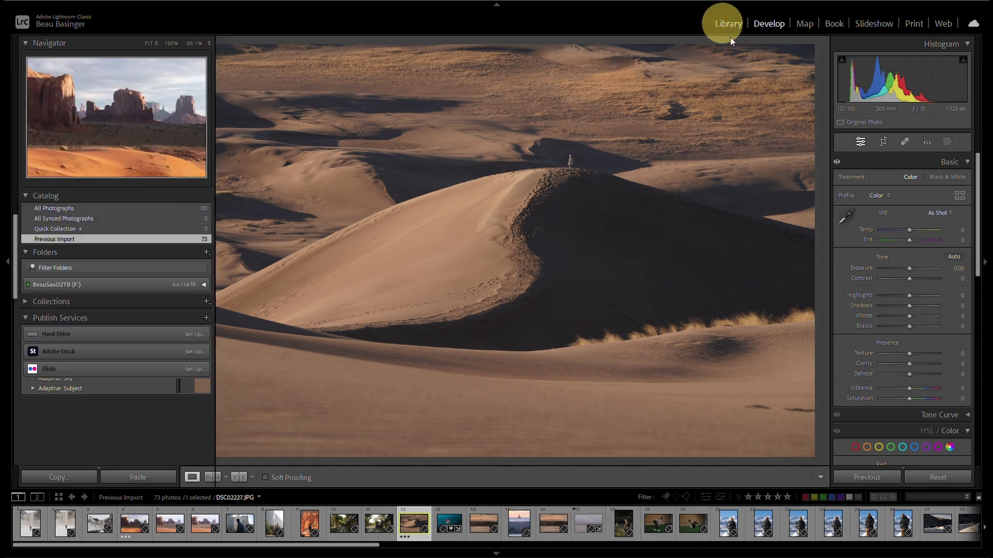
pyautogui.scroll(-3, 642, 289)
pyautogui.scroll(-10, 783, 309)
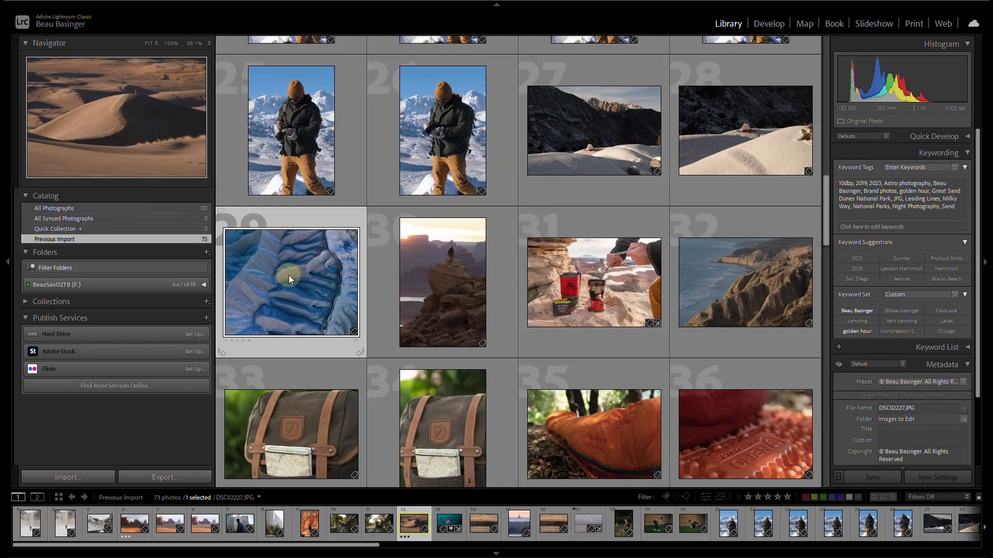
pyautogui.click(290, 277)
pyautogui.press('3')
pyautogui.scroll(-5, 752, 301)
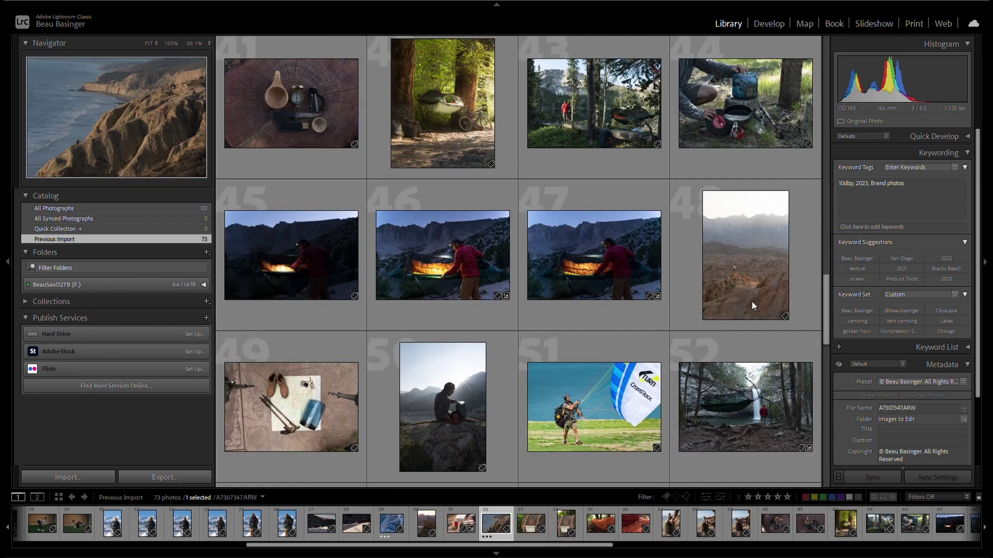
pyautogui.click(751, 311)
pyautogui.press('3')
pyautogui.scroll(-5, 460, 219)
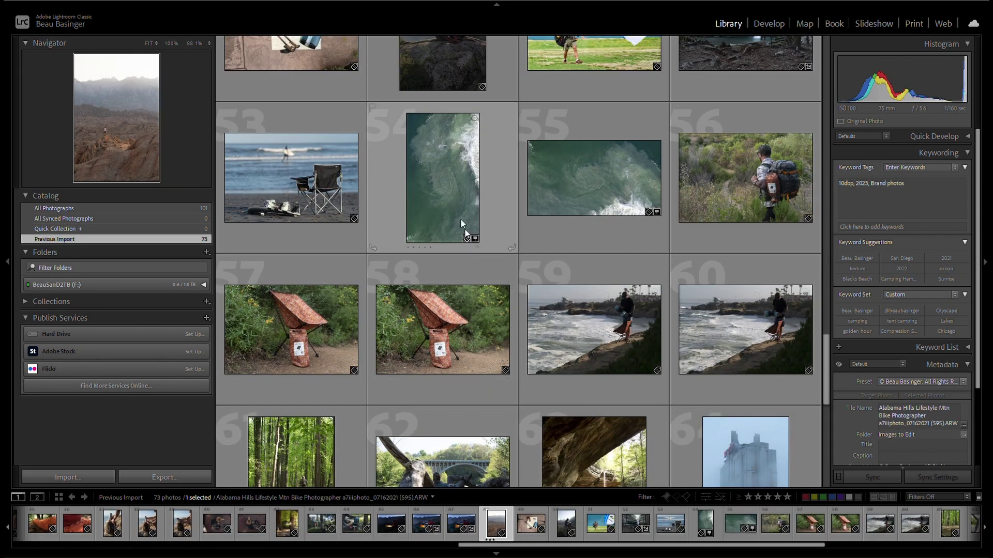
pyautogui.click(454, 179)
pyautogui.press('3')
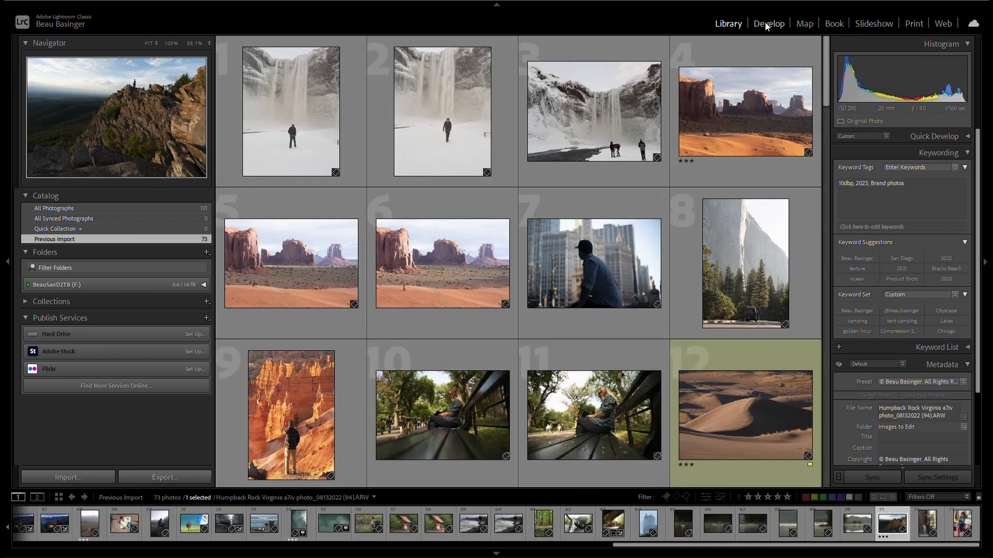
pyautogui.click(765, 22)
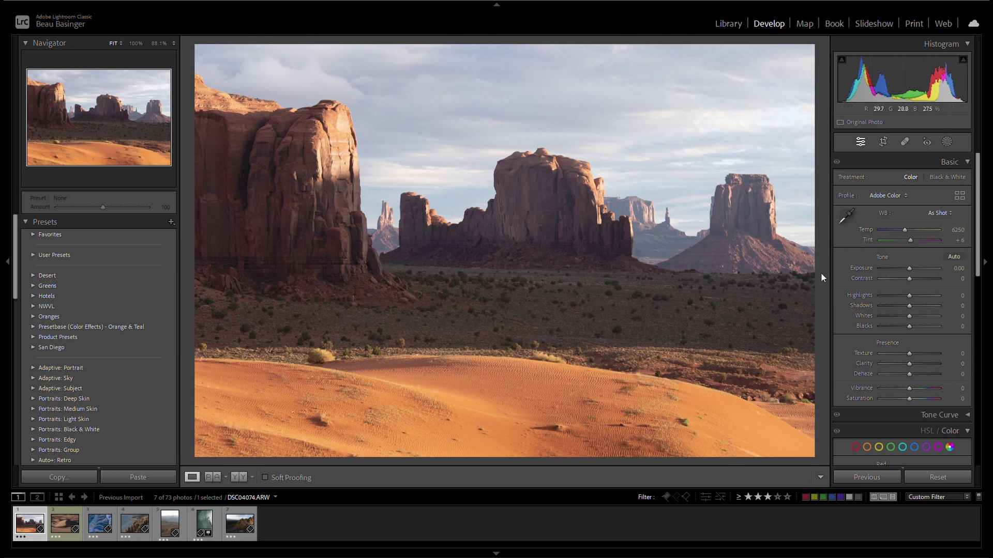
pyautogui.click(955, 258)
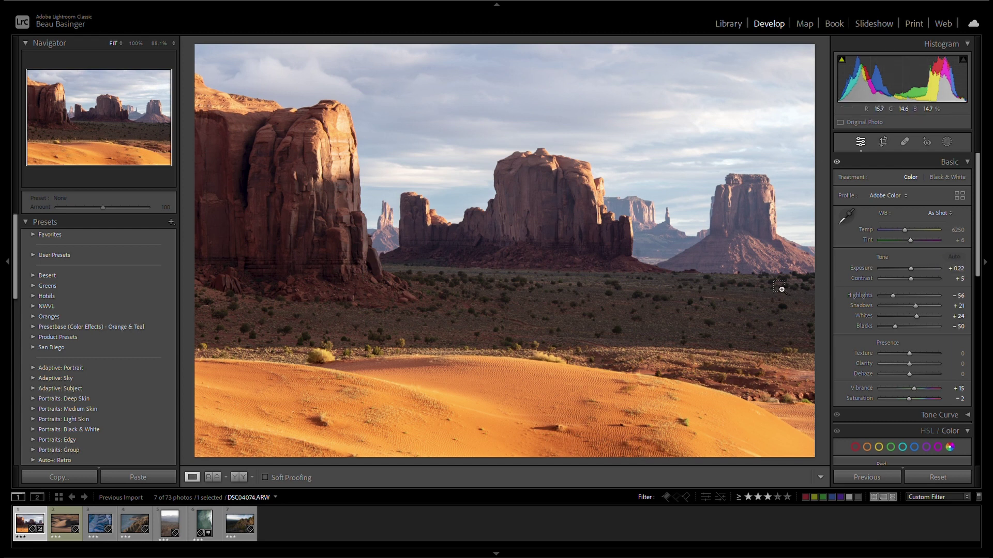
pyautogui.hotkey('ctrl', 'z')
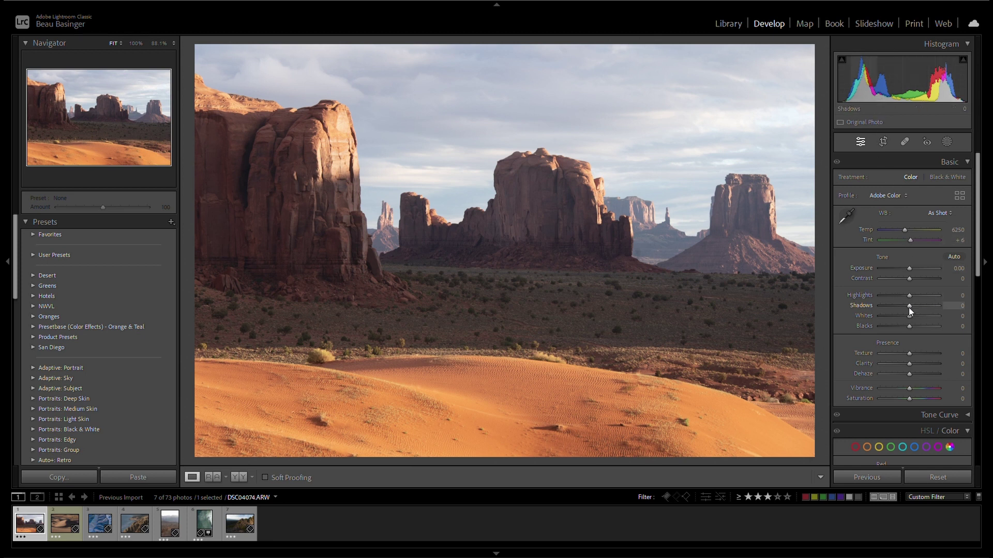
pyautogui.moveTo(908, 307)
pyautogui.mouseDown()
pyautogui.moveTo(891, 306)
pyautogui.moveTo(909, 305)
pyautogui.mouseUp()
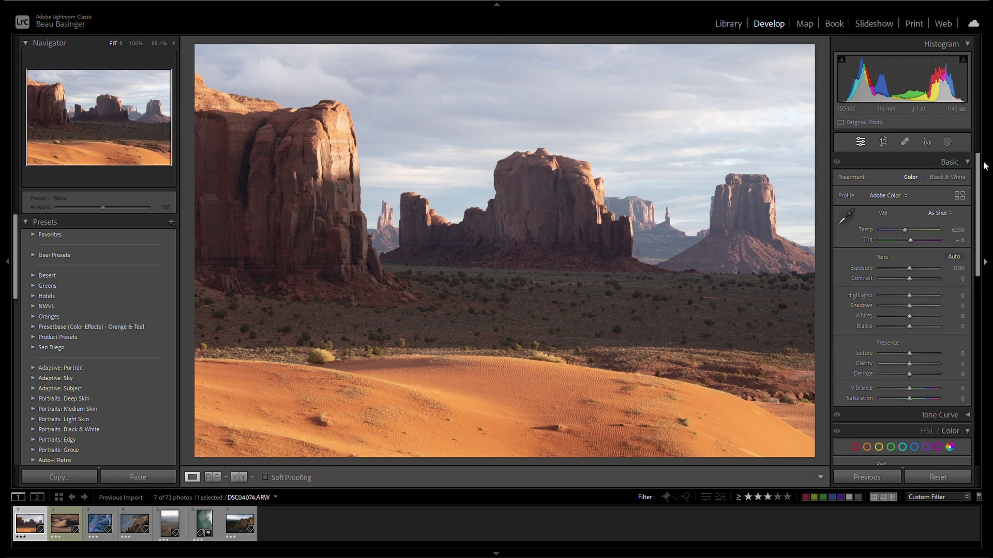
# Collapse the Basic and HSL panels, then re-expand the Basic panel
pyautogui.click(966, 161)
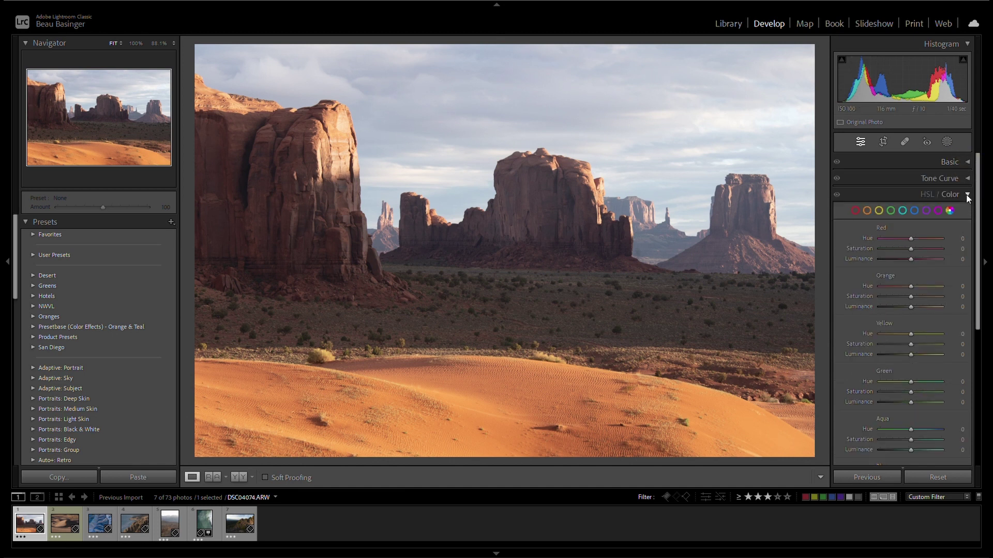
pyautogui.click(966, 194)
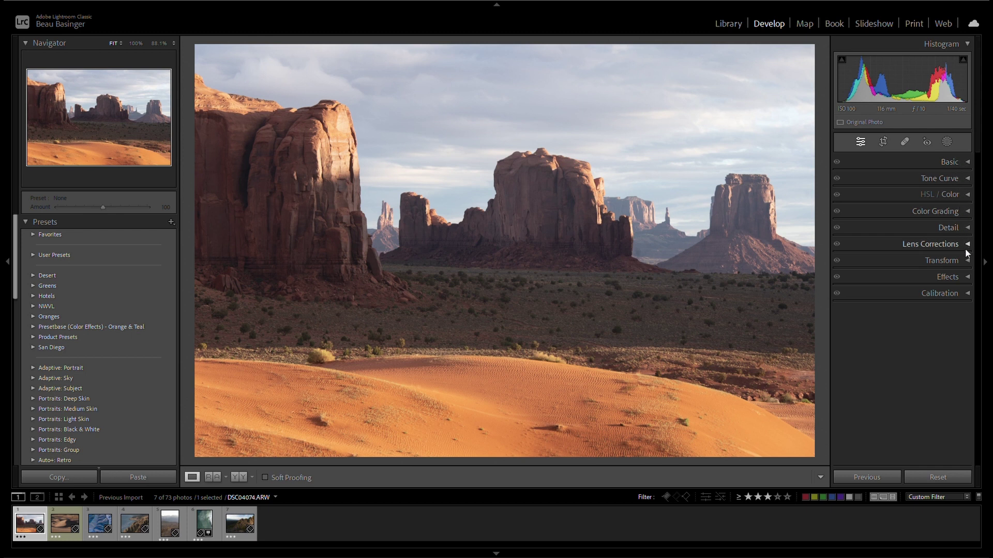
pyautogui.click(961, 165)
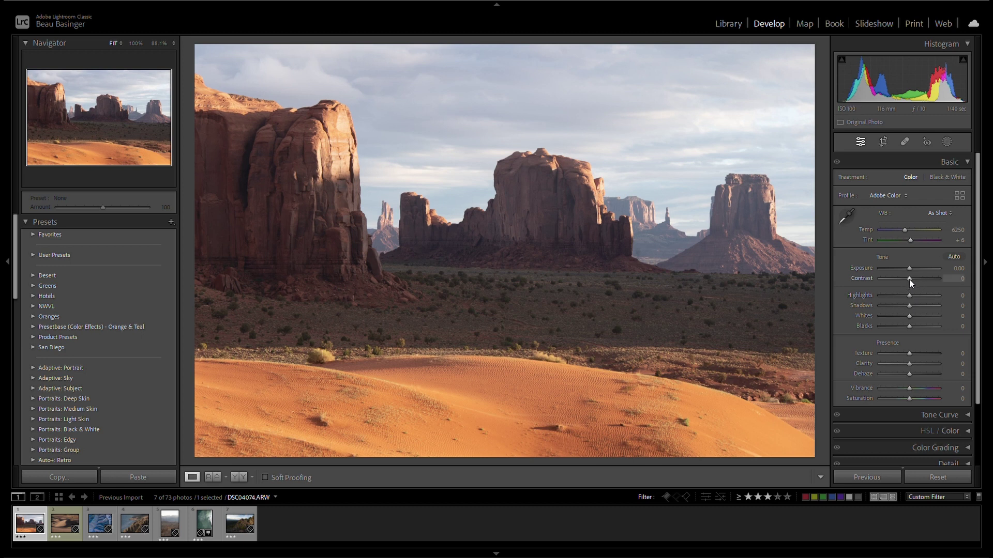
pyautogui.moveTo(957, 279)
pyautogui.mouseDown()
pyautogui.moveTo(974, 280)
pyautogui.moveTo(935, 280)
pyautogui.moveTo(964, 280)
pyautogui.moveTo(944, 281)
pyautogui.mouseUp()
pyautogui.click(957, 277)
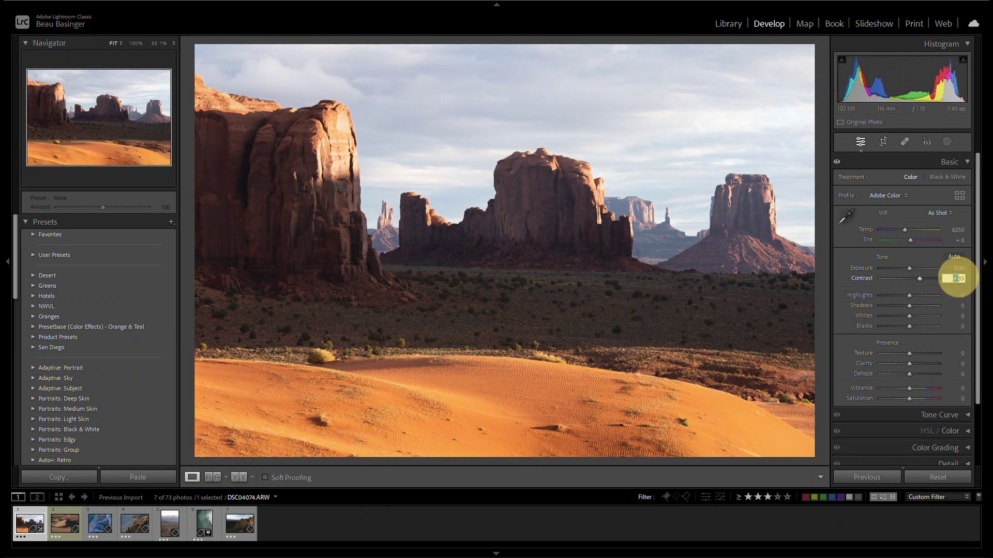
pyautogui.click(920, 278)
pyautogui.doubleClick(920, 278)
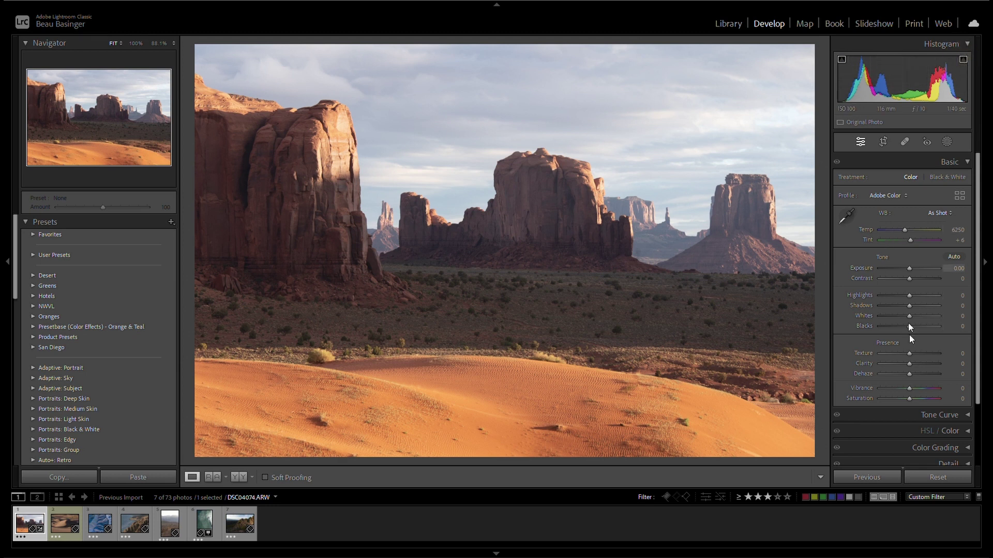
pyautogui.moveTo(909, 326); pyautogui.dragTo(883, 326)
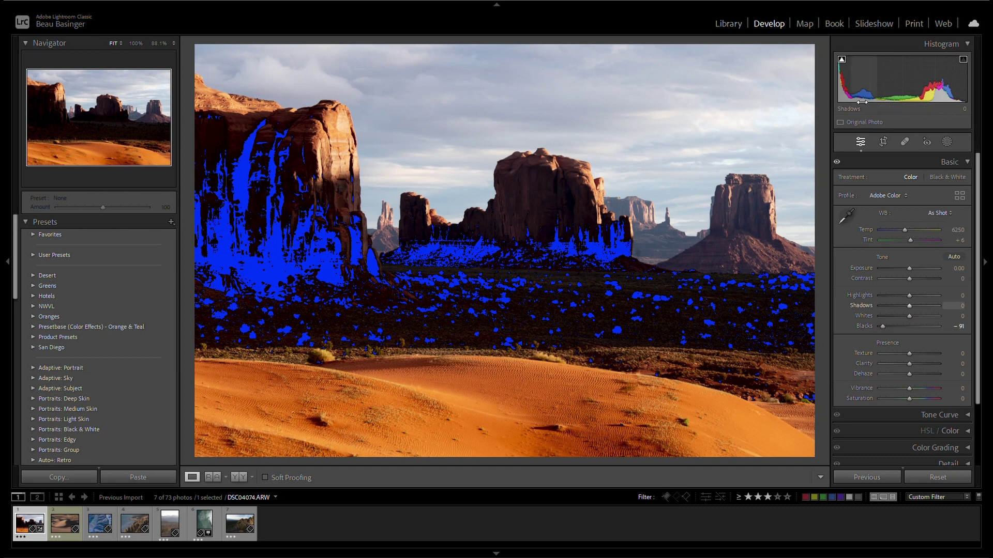
pyautogui.moveTo(883, 326); pyautogui.dragTo(903, 326)
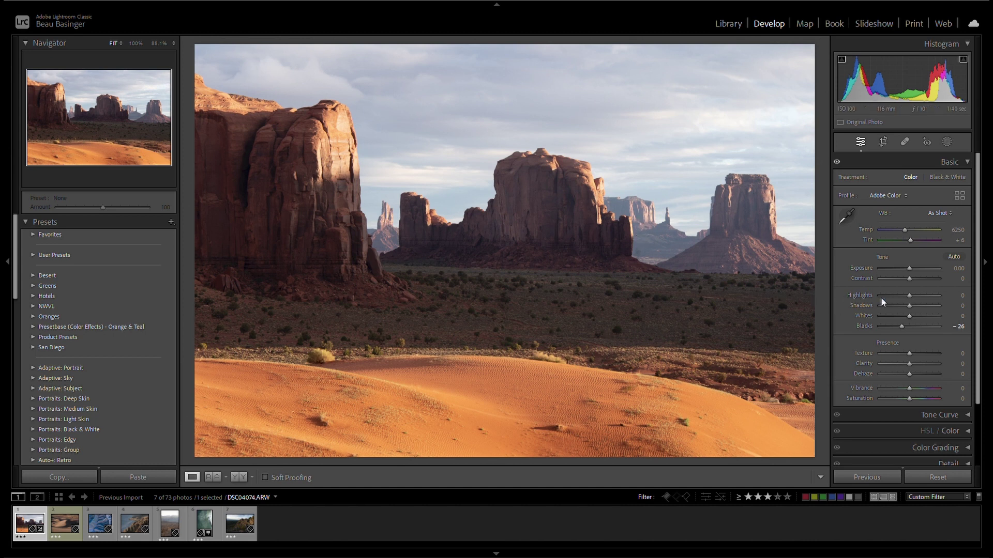
pyautogui.moveTo(962, 331); pyautogui.dragTo(936, 325)
pyautogui.press('j')
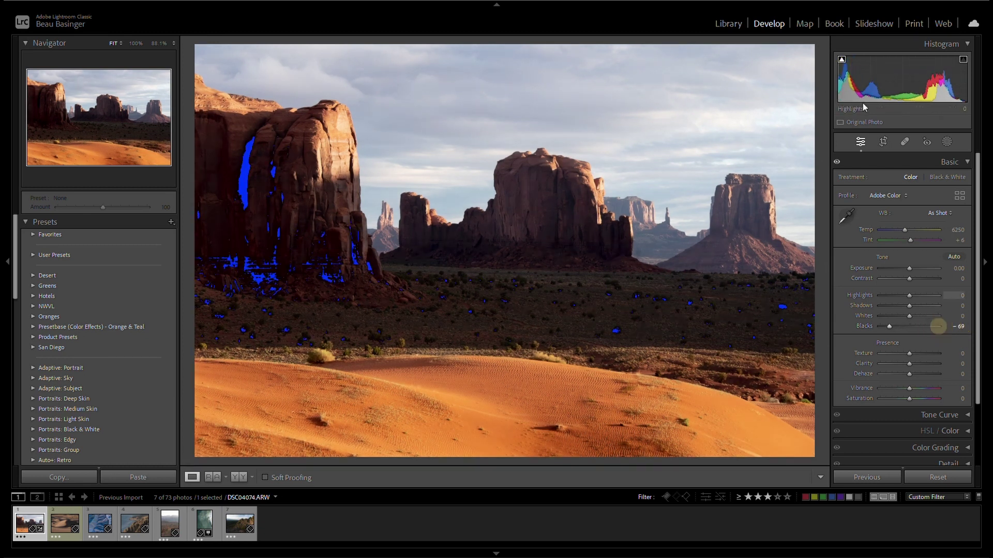
pyautogui.click(841, 59)
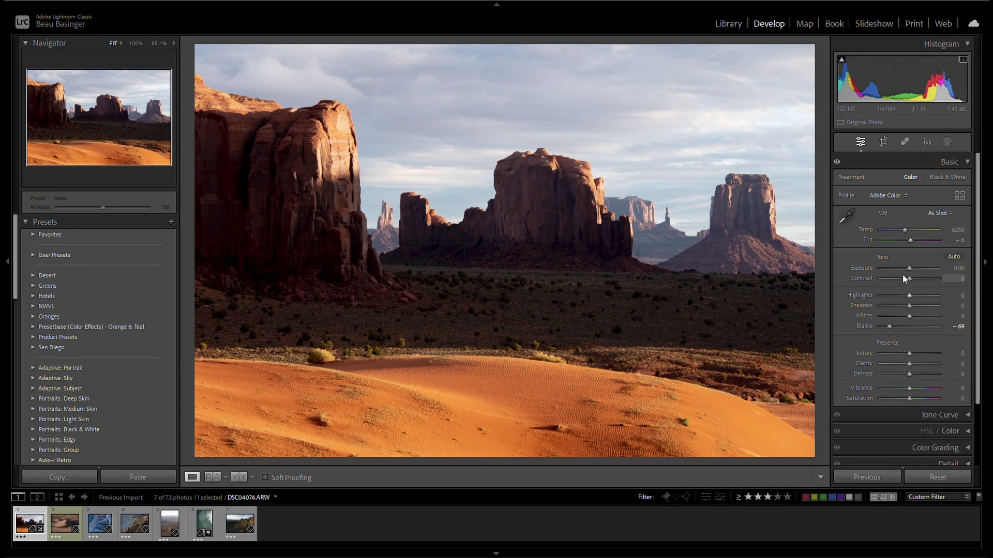
pyautogui.moveTo(909, 269); pyautogui.dragTo(924, 269)
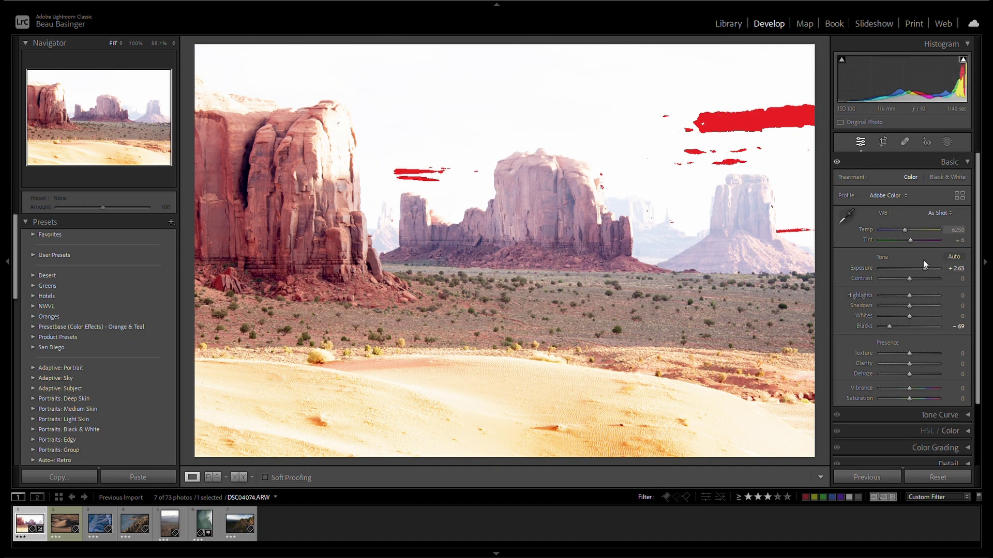
pyautogui.doubleClick(925, 269)
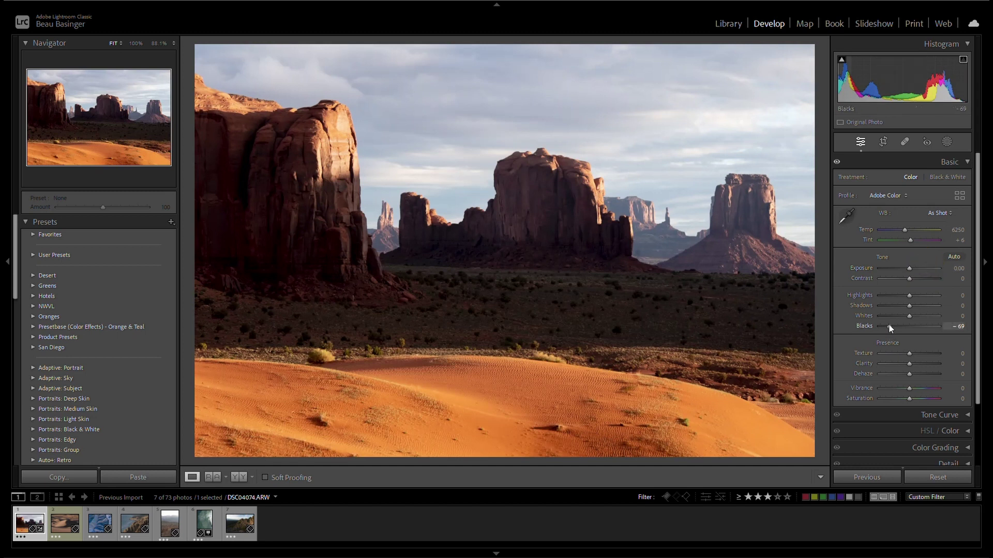
pyautogui.doubleClick(888, 325)
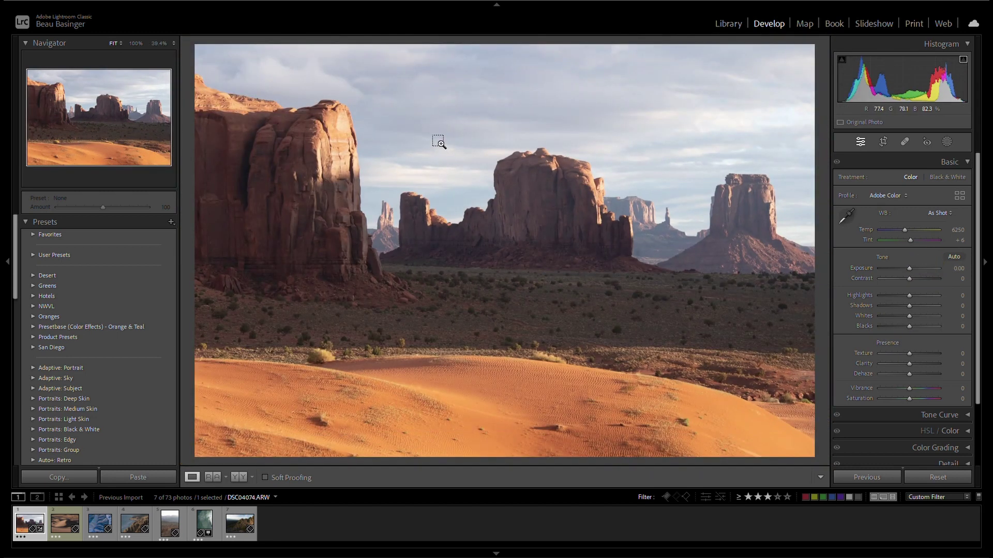
pyautogui.moveTo(437, 137); pyautogui.dragTo(579, 224)
pyautogui.moveTo(698, 232); pyautogui.dragTo(593, 328)
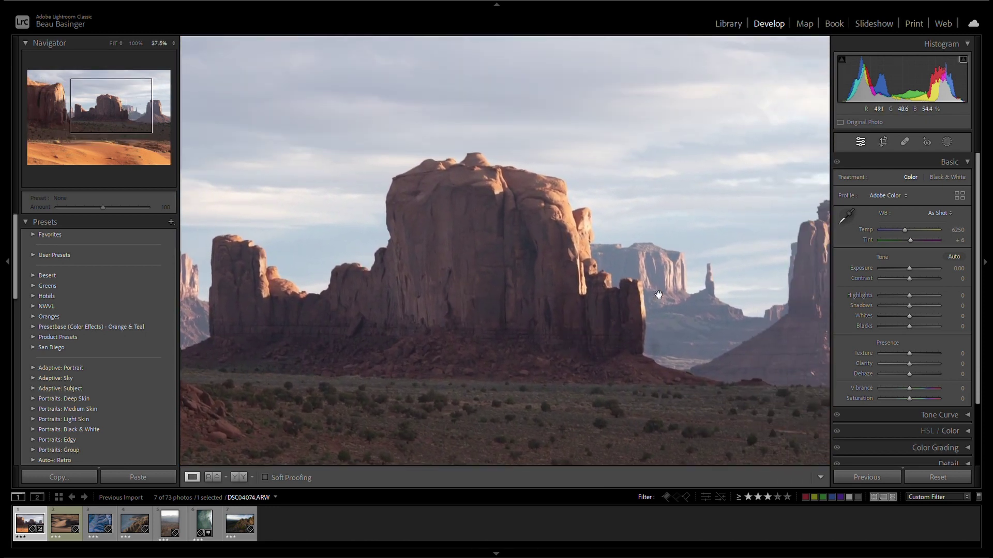
pyautogui.moveTo(659, 295); pyautogui.dragTo(463, 206)
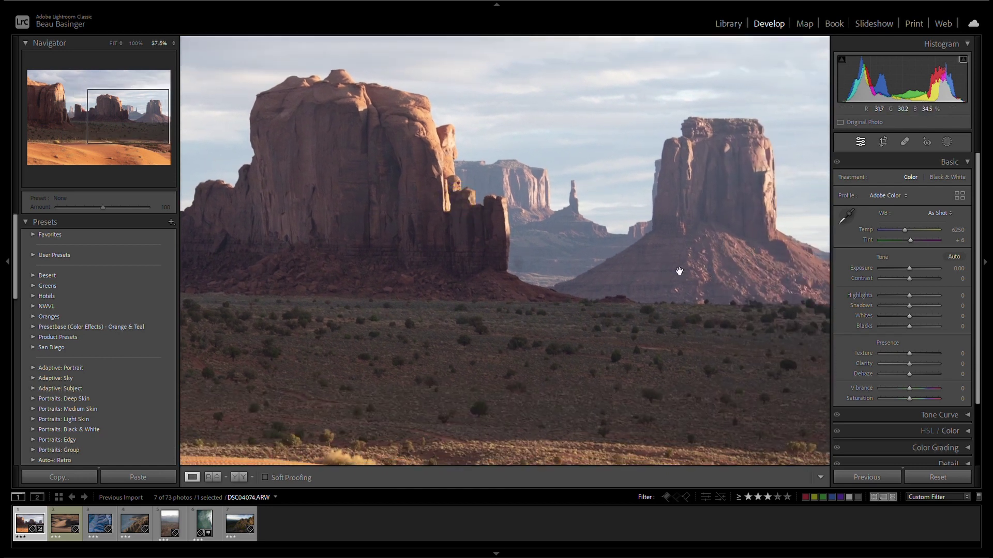
pyautogui.click(654, 242)
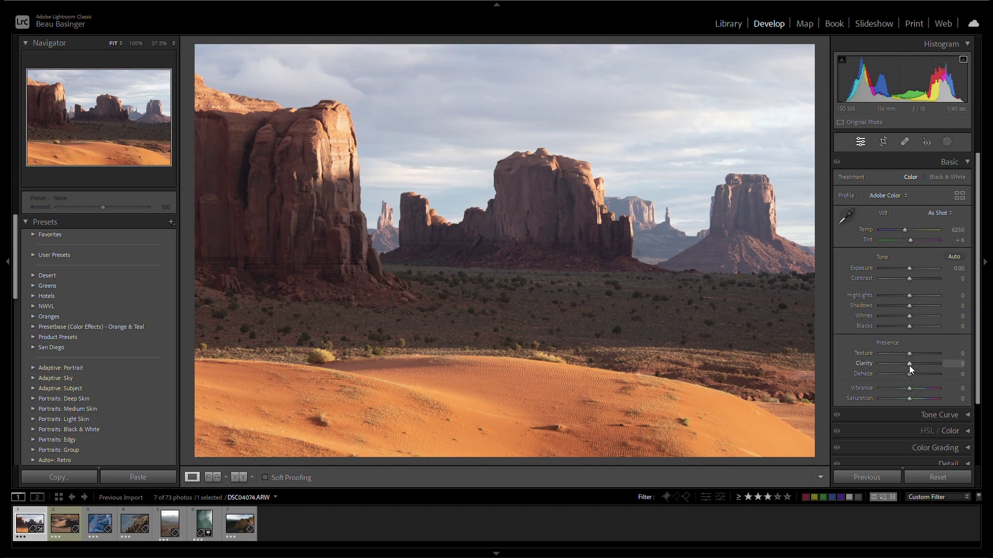
# Try Clarity at +100, then undo it back to 0
pyautogui.moveTo(910, 368); pyautogui.dragTo(944, 364)
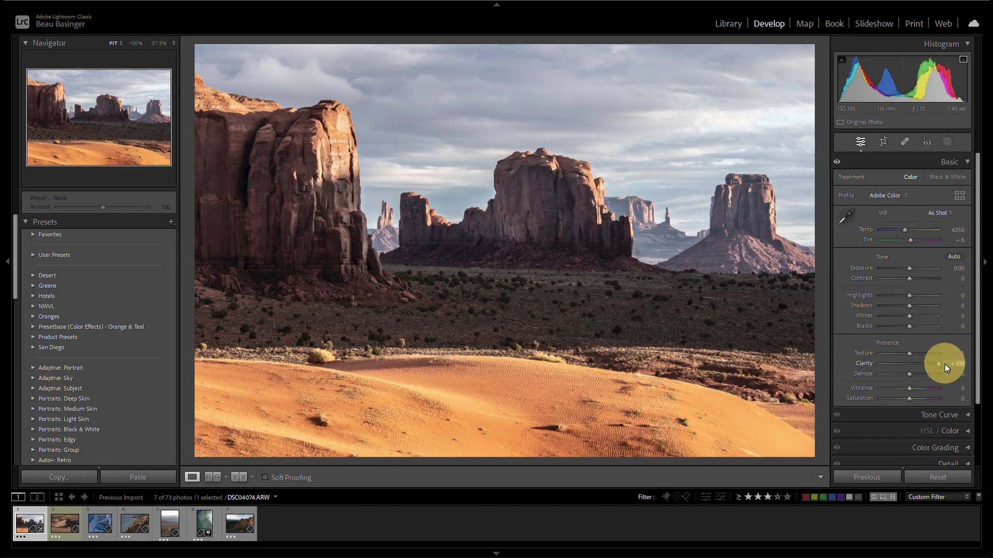
pyautogui.moveTo(942, 364); pyautogui.dragTo(942, 364)
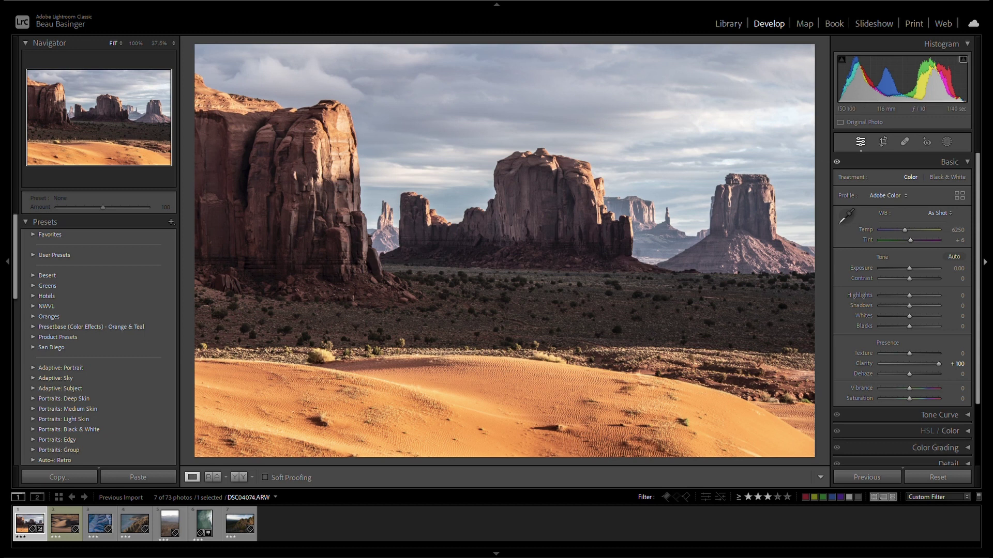
pyautogui.hotkey('ctrl', 'z')
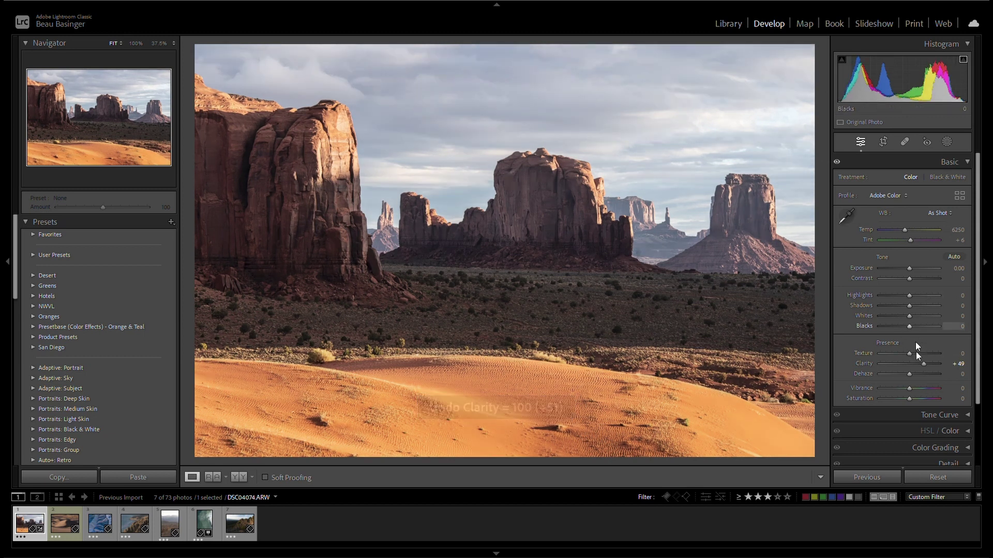
pyautogui.hotkey('ctrl', 'z')
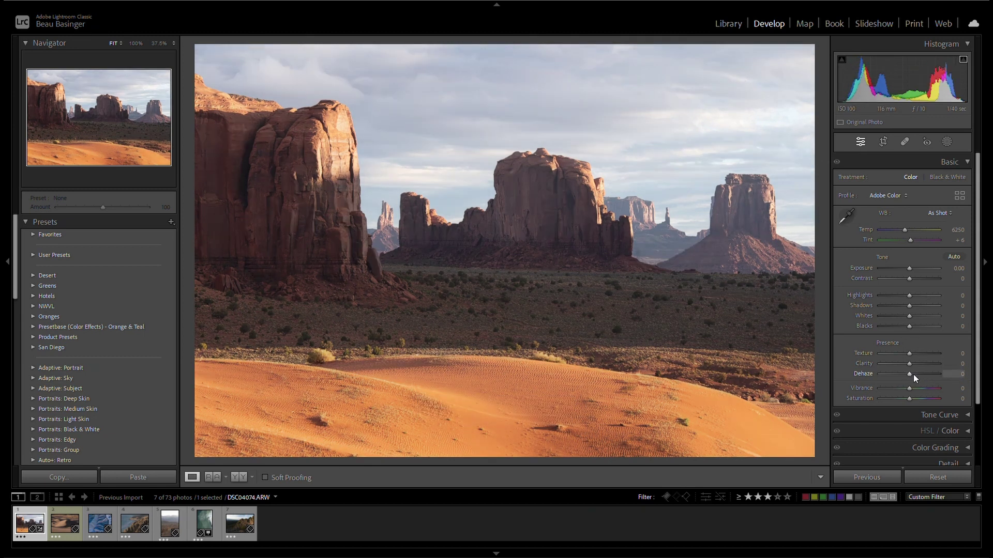
# Set Dehaze to +12 after trying negative and stronger values
pyautogui.moveTo(913, 376); pyautogui.dragTo(965, 378)
pyautogui.click(963, 373)
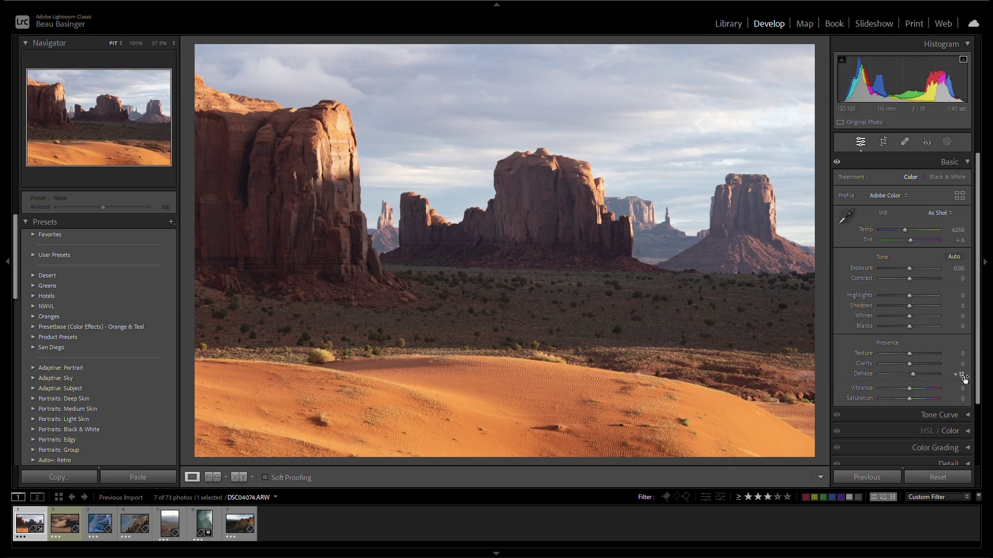
pyautogui.moveTo(959, 374)
pyautogui.mouseDown()
pyautogui.moveTo(977, 373)
pyautogui.moveTo(955, 377)
pyautogui.mouseUp()
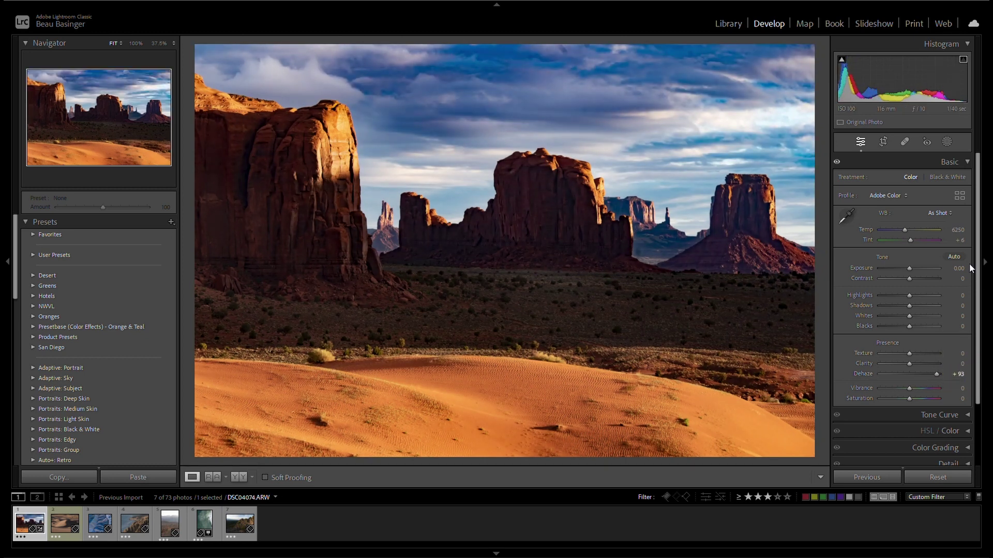
pyautogui.hotkey('ctrl', 'z')
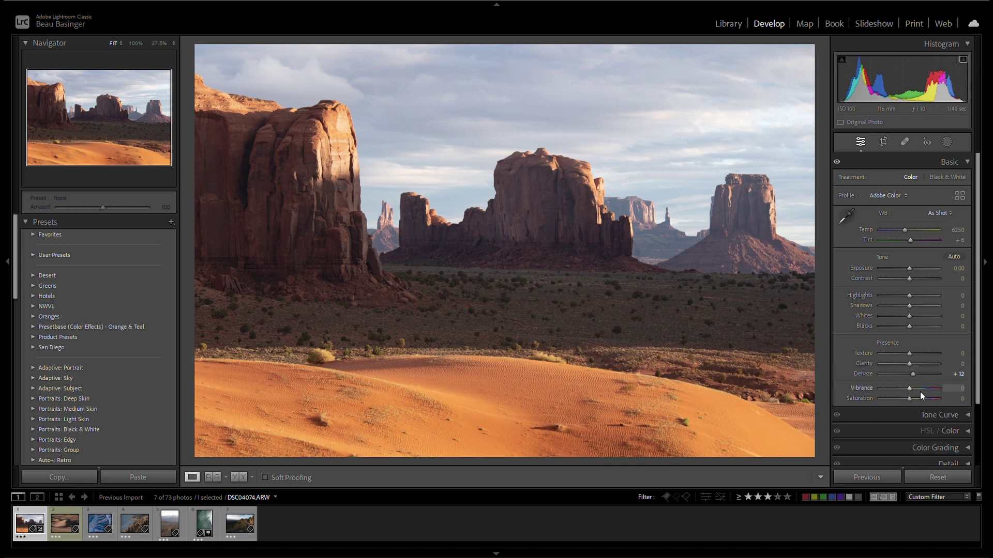
# Boost Vibrance briefly, then reset it to 0
pyautogui.click(961, 392)
pyautogui.moveTo(962, 392); pyautogui.dragTo(897, 381)
pyautogui.doubleClick(905, 388)
# Open the Tone Curve panel and add shadow, midtone and highlight points
pyautogui.click(966, 165)
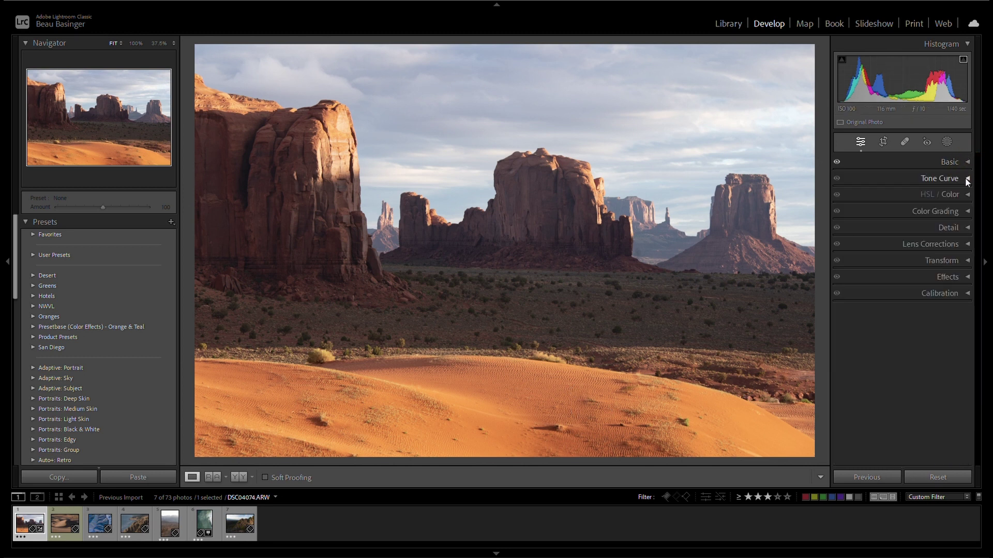
pyautogui.click(964, 178)
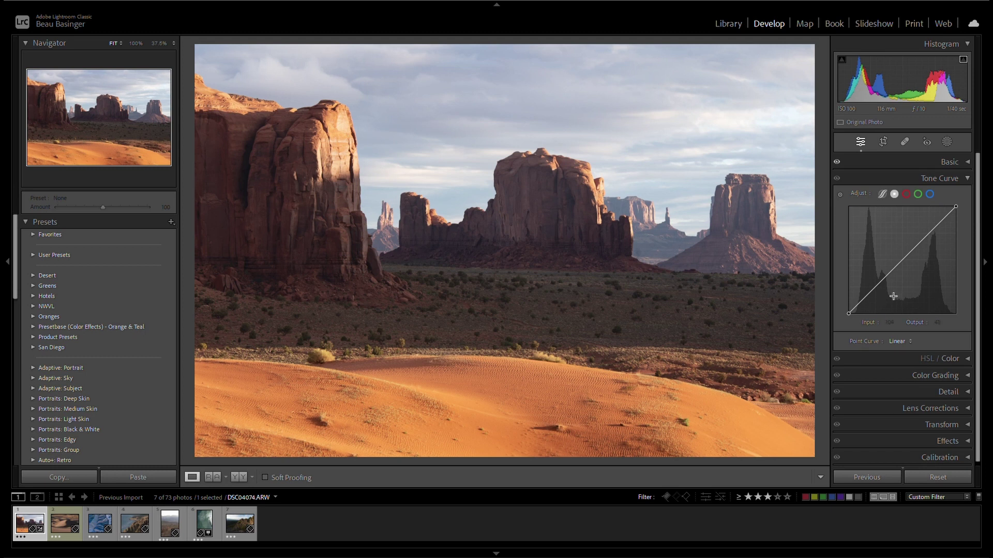
pyautogui.hotkey('ctrl', 'z')
pyautogui.click(870, 292)
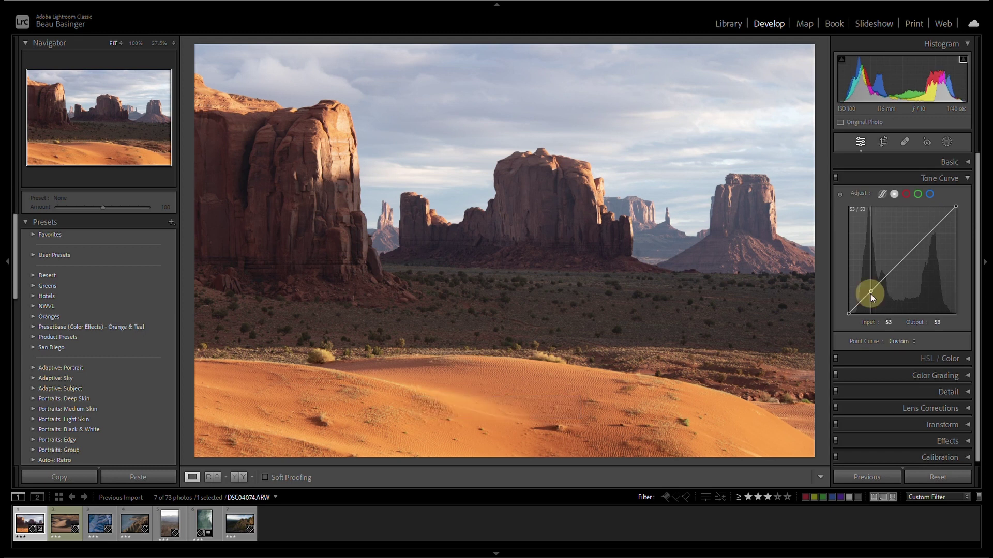
pyautogui.click(907, 253)
pyautogui.click(936, 226)
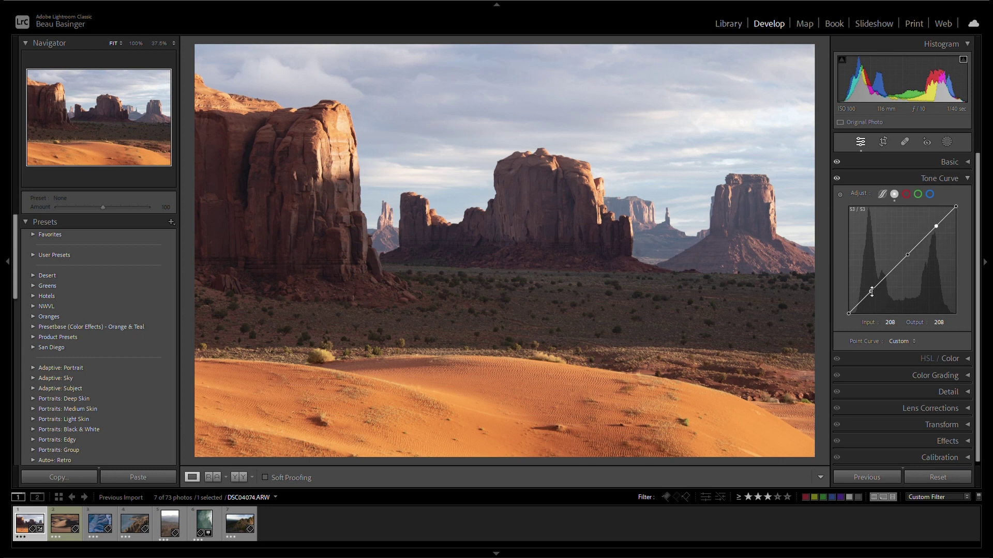
# Lift the black point, raise the highlight point and set the shadow point to 79/79
pyautogui.moveTo(871, 292); pyautogui.dragTo(884, 283)
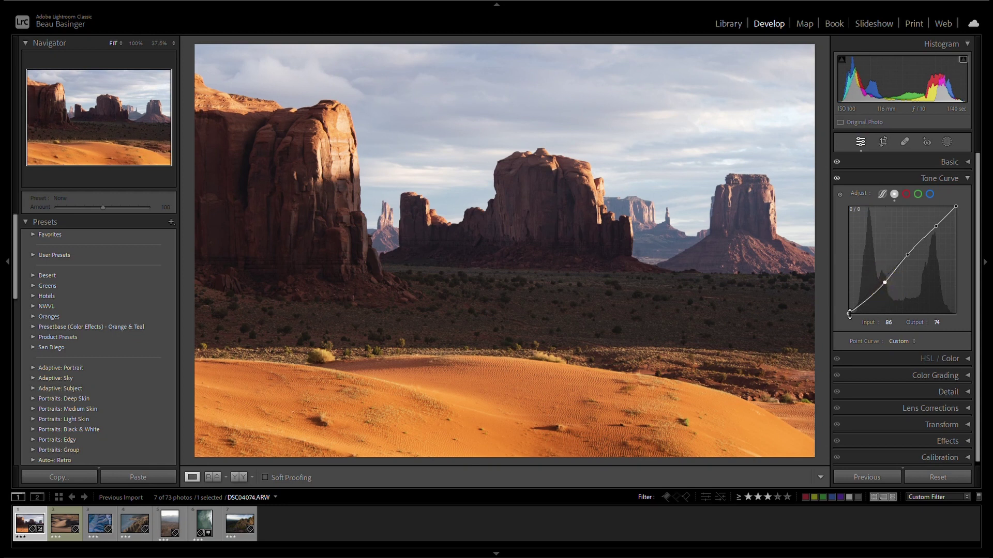
pyautogui.moveTo(847, 315); pyautogui.dragTo(847, 306)
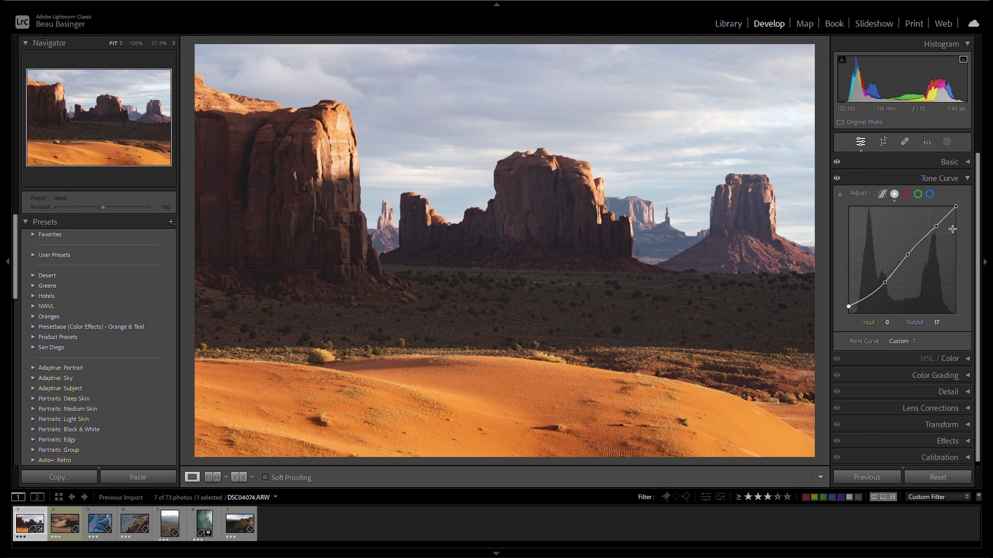
pyautogui.moveTo(935, 225); pyautogui.dragTo(960, 210)
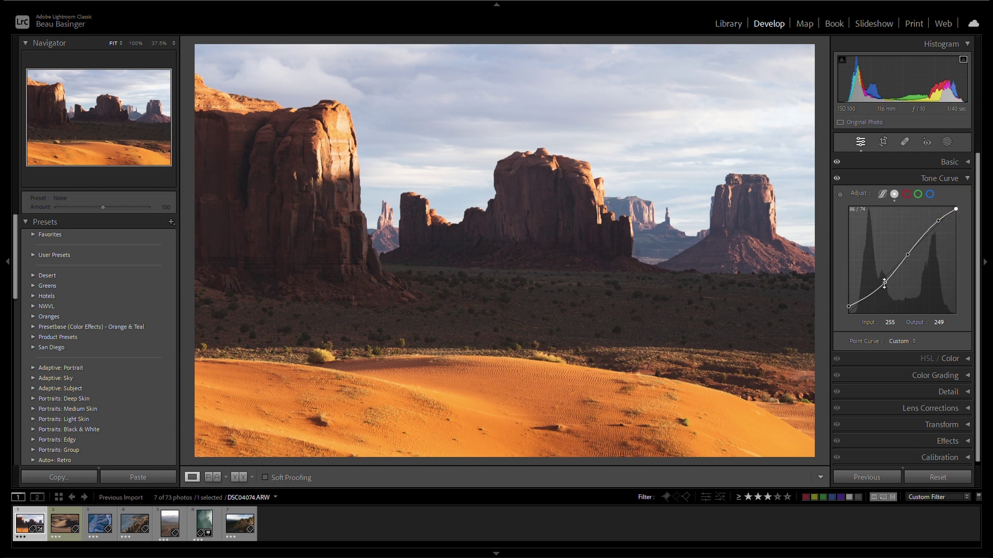
pyautogui.moveTo(884, 286); pyautogui.dragTo(882, 281)
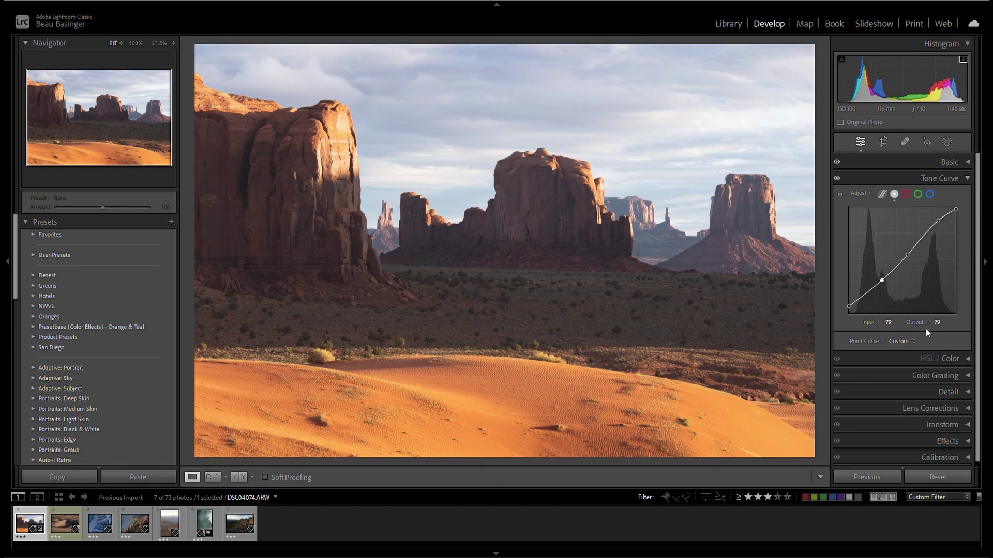
# Open the HSL / Color panel, then try Red Hue values and reset Red Hue to 0
pyautogui.click(968, 180)
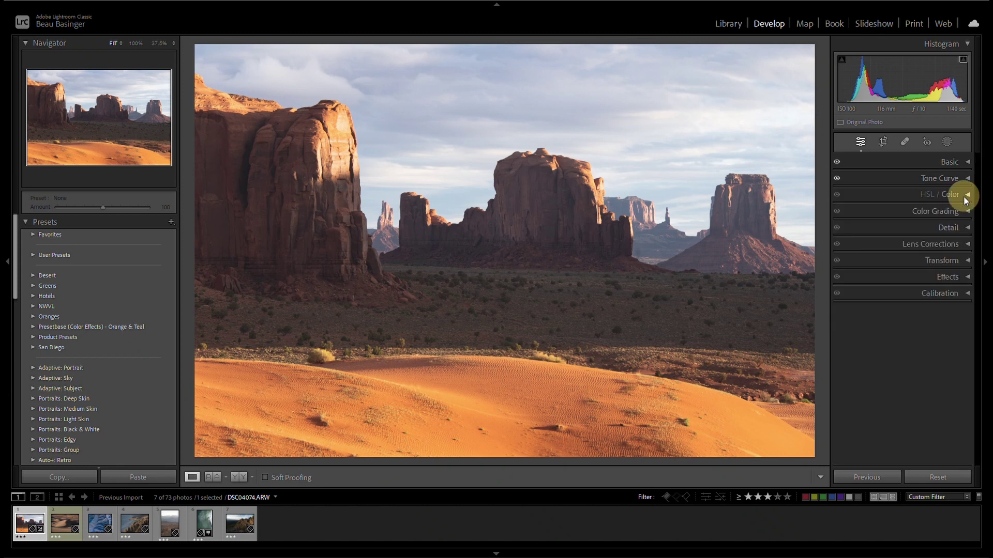
pyautogui.click(966, 201)
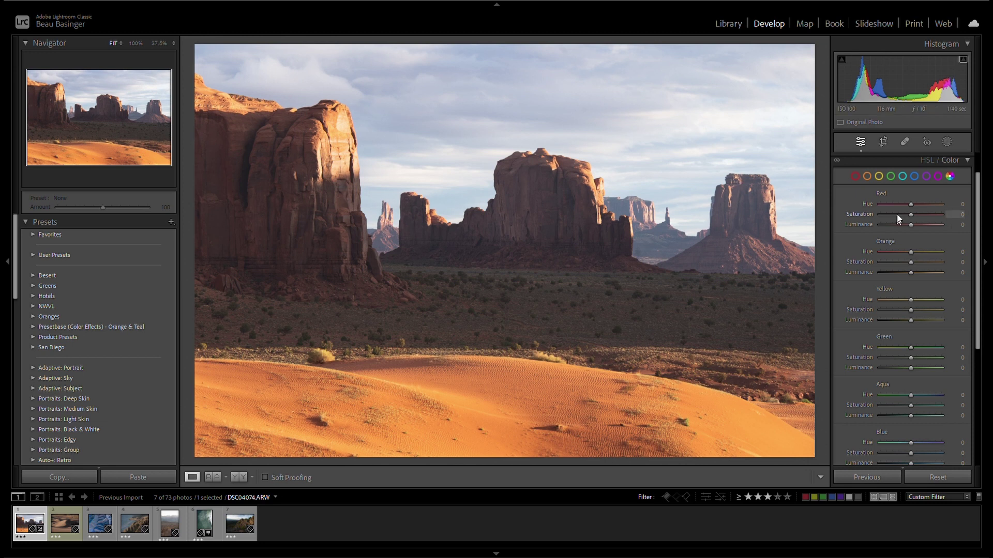
pyautogui.moveTo(911, 206); pyautogui.dragTo(873, 205)
pyautogui.moveTo(883, 205); pyautogui.dragTo(938, 203)
pyautogui.doubleClick(938, 203)
# Lower Orange Saturation to -25 and undo the Orange Luminance change
pyautogui.moveTo(911, 262); pyautogui.dragTo(956, 260)
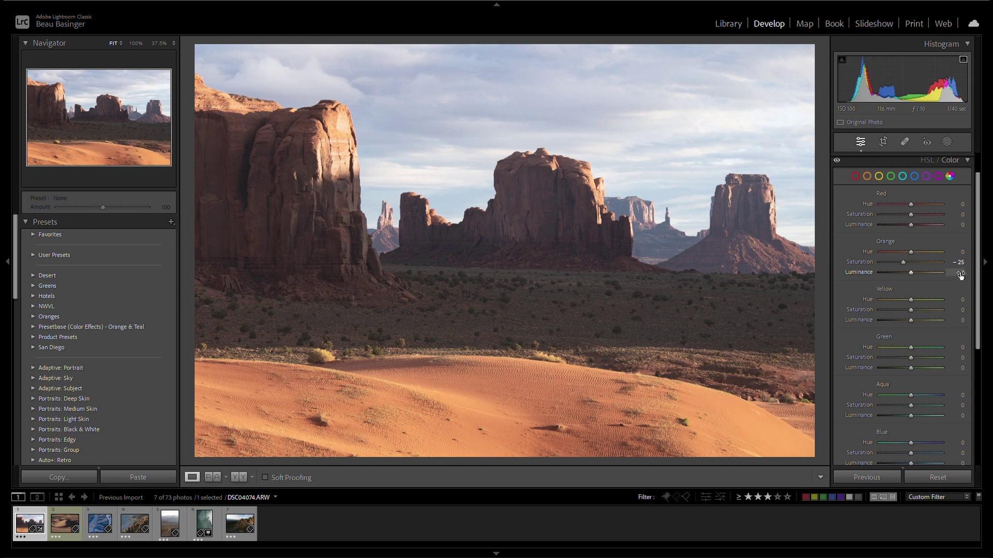
pyautogui.moveTo(960, 275); pyautogui.dragTo(815, 270)
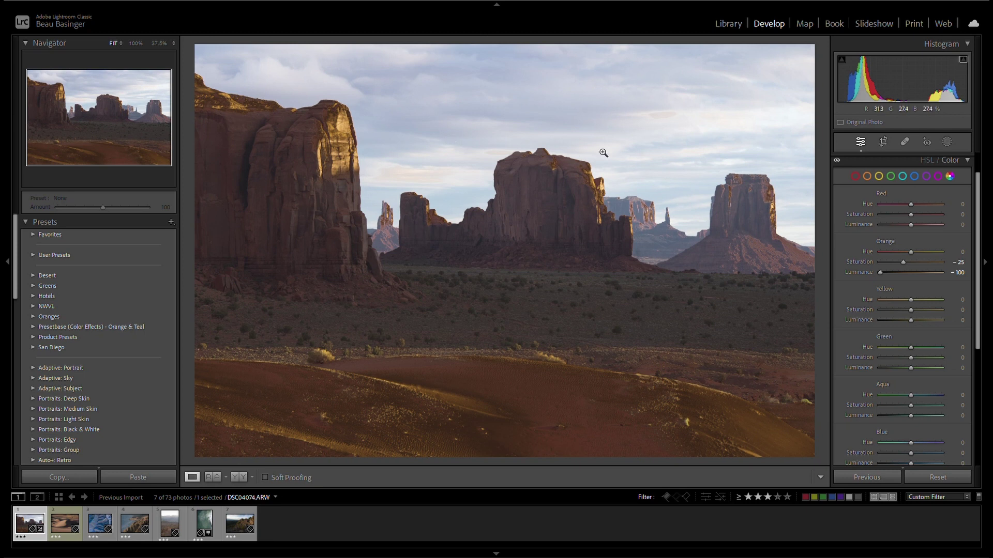
pyautogui.hotkey('ctrl', 'z')
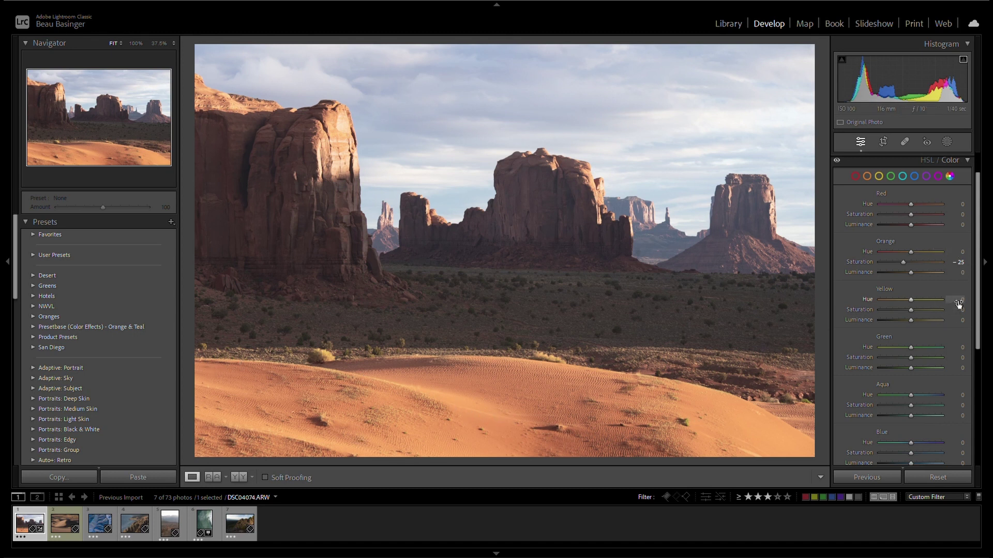
# In HSL, set the Yellow Hue slider to -6 and the Yellow Luminance slider to +5
pyautogui.moveTo(958, 299)
pyautogui.mouseDown()
pyautogui.moveTo(924, 295)
pyautogui.moveTo(955, 302)
pyautogui.mouseUp()
pyautogui.moveTo(962, 322); pyautogui.dragTo(926, 326)
pyautogui.moveTo(977, 313); pyautogui.dragTo(988, 340)
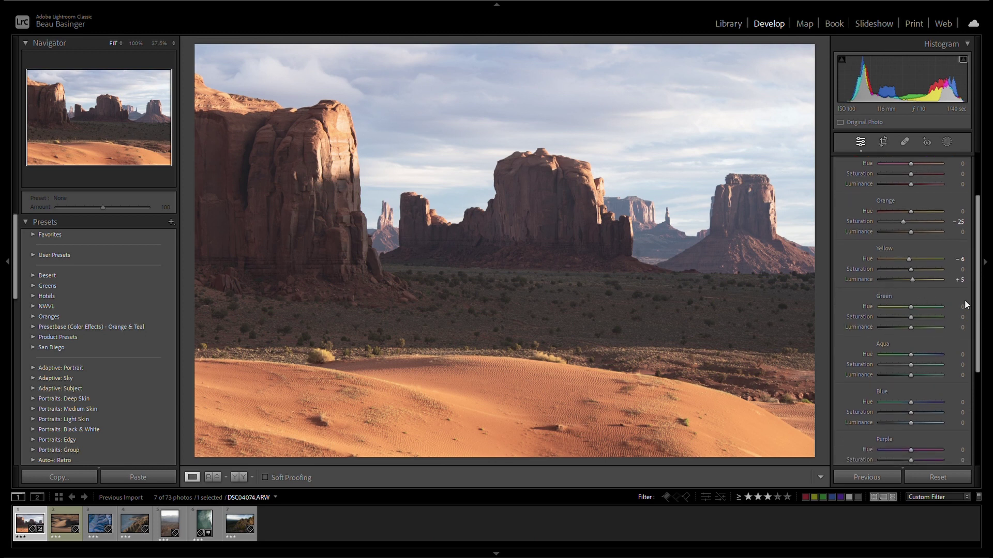
pyautogui.moveTo(976, 305); pyautogui.dragTo(980, 313)
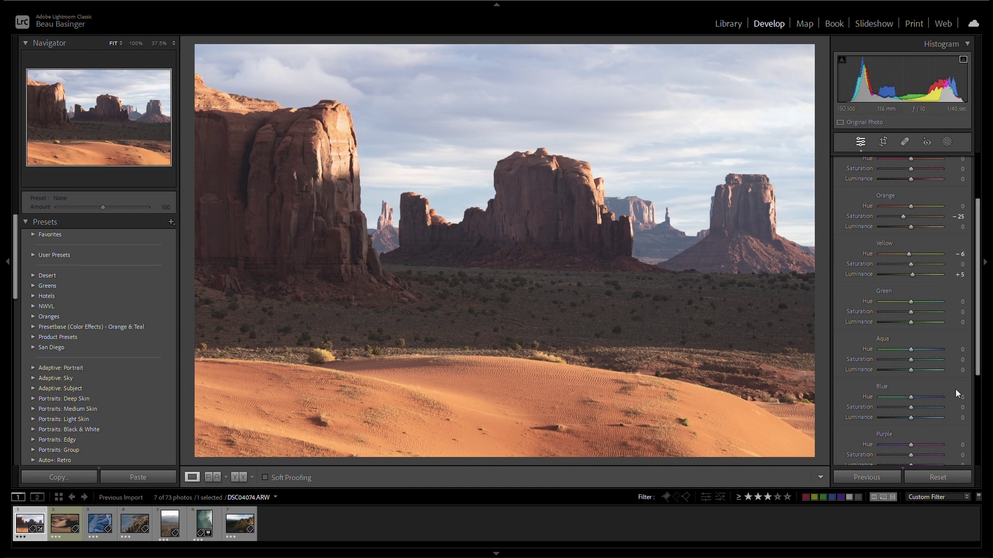
# Open Color Grading and drag the Shadows wheel toward blue and the Highlights wheel toward yellow
pyautogui.scroll(-5, 956, 390)
pyautogui.click(967, 212)
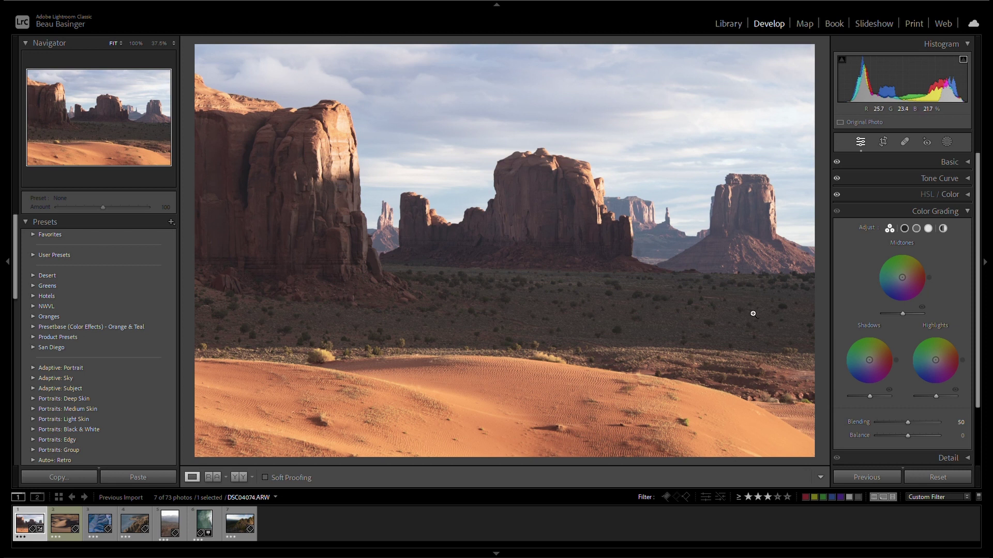
pyautogui.moveTo(869, 361)
pyautogui.mouseDown()
pyautogui.moveTo(854, 361)
pyautogui.moveTo(857, 336)
pyautogui.moveTo(892, 345)
pyautogui.moveTo(875, 358)
pyautogui.moveTo(889, 332)
pyautogui.moveTo(855, 317)
pyautogui.moveTo(808, 353)
pyautogui.moveTo(809, 365)
pyautogui.moveTo(863, 360)
pyautogui.mouseUp()
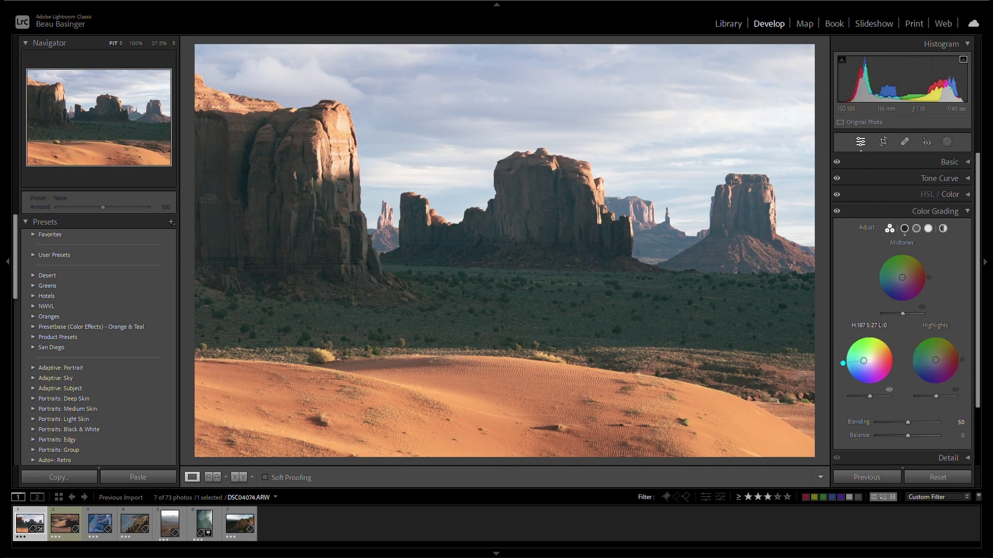
pyautogui.moveTo(935, 360); pyautogui.dragTo(953, 340)
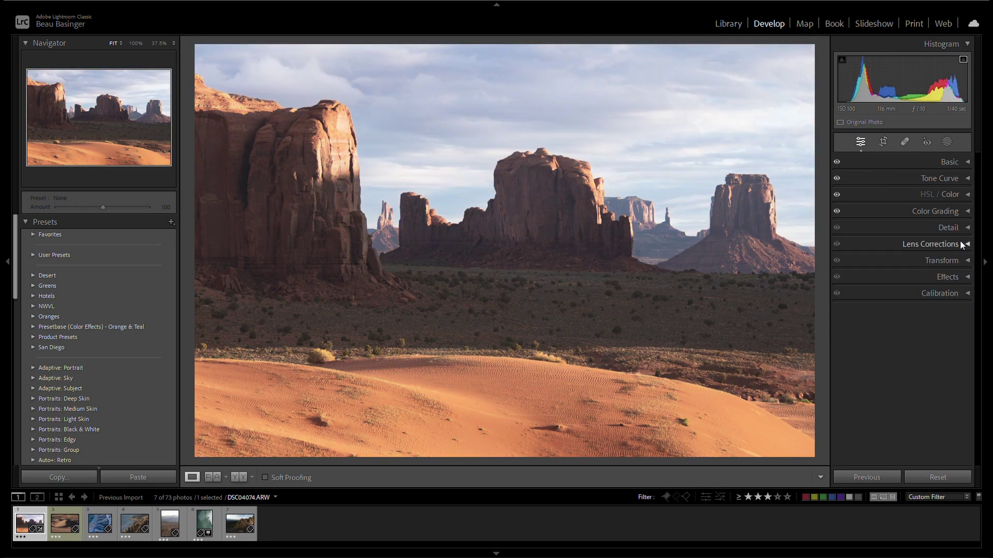
# Zoom into the left butte, try luminance noise reduction, then reset it to 0
pyautogui.click(965, 228)
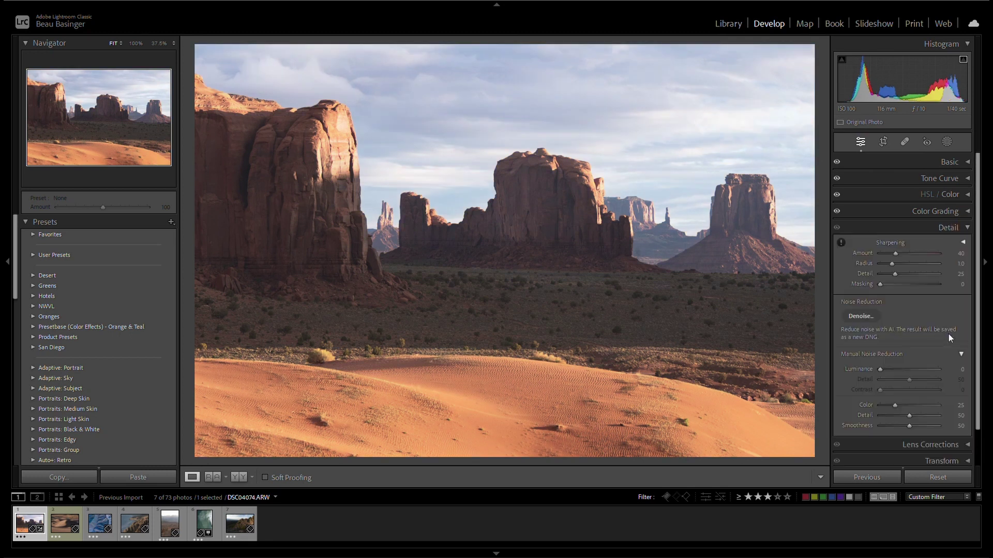
pyautogui.click(560, 206)
pyautogui.click(626, 233)
pyautogui.moveTo(293, 110); pyautogui.dragTo(396, 221)
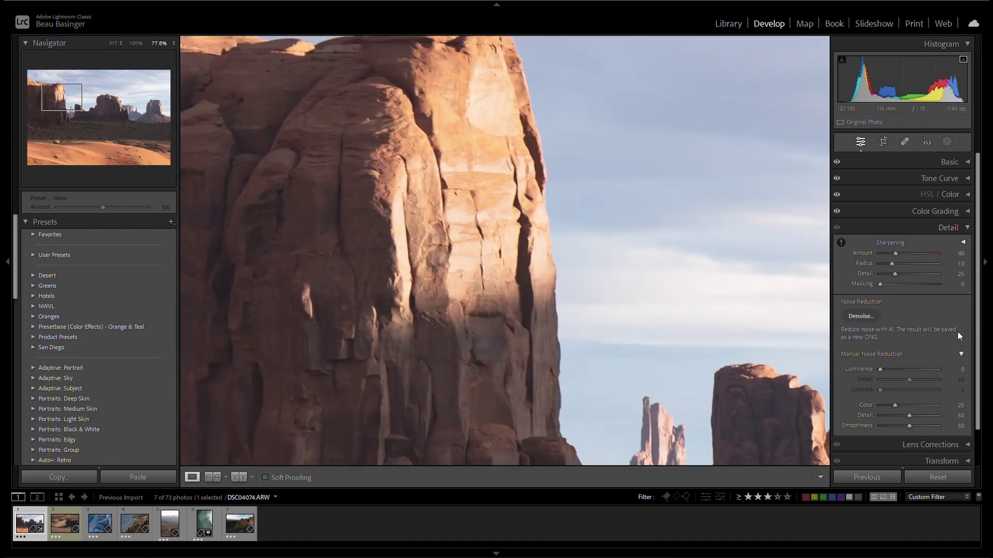
pyautogui.moveTo(881, 371); pyautogui.dragTo(921, 368)
pyautogui.doubleClick(848, 367)
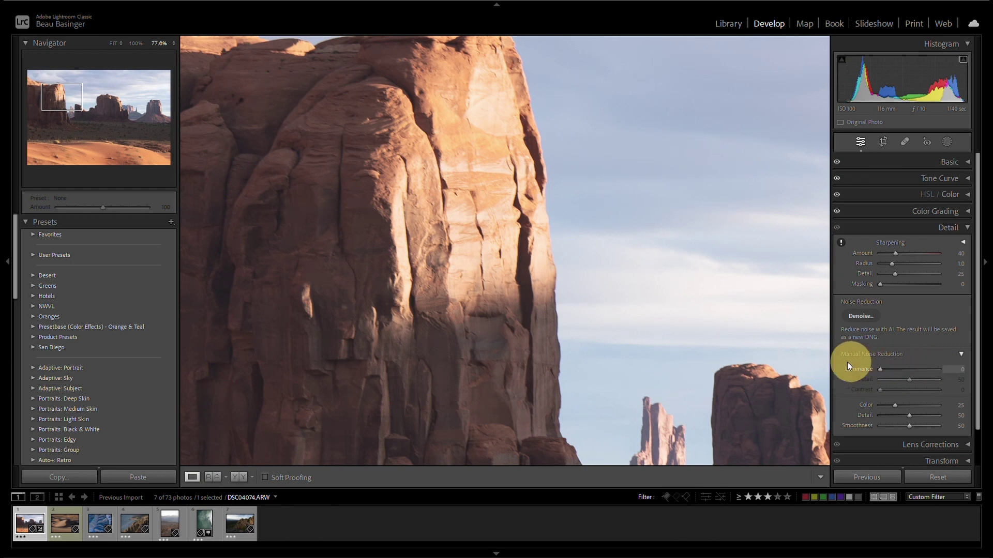
# On a tight rock close-up, compare Luminance noise at 100, reset it to 0, and expand Lens Corrections
pyautogui.click(406, 202)
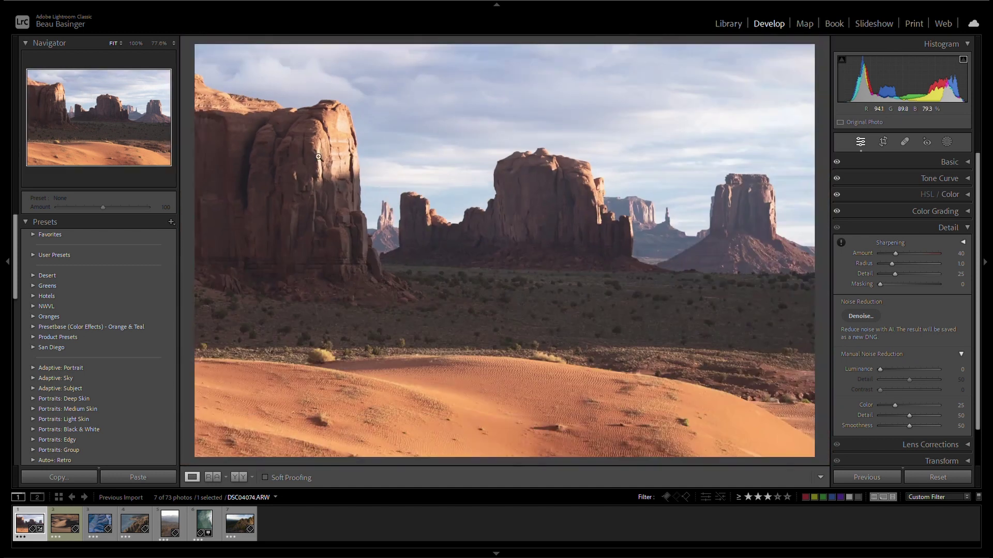
pyautogui.moveTo(298, 131); pyautogui.dragTo(337, 172)
pyautogui.moveTo(523, 215); pyautogui.dragTo(472, 228)
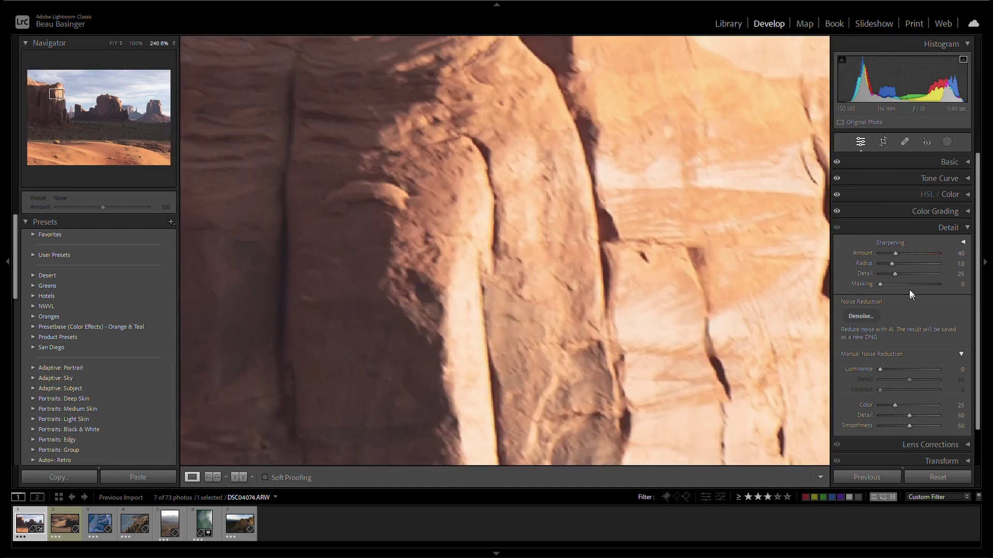
pyautogui.moveTo(880, 369); pyautogui.dragTo(975, 370)
pyautogui.doubleClick(934, 371)
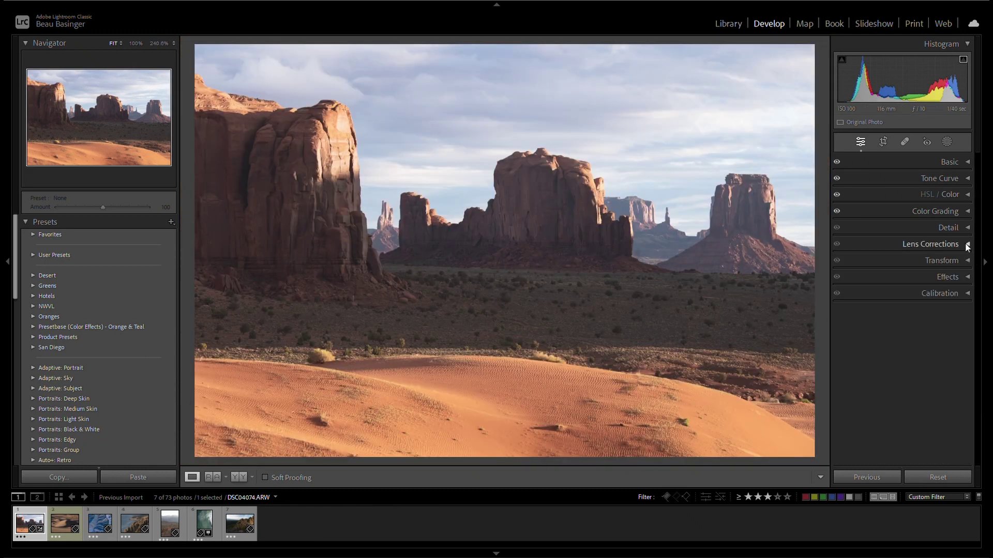
pyautogui.click(966, 243)
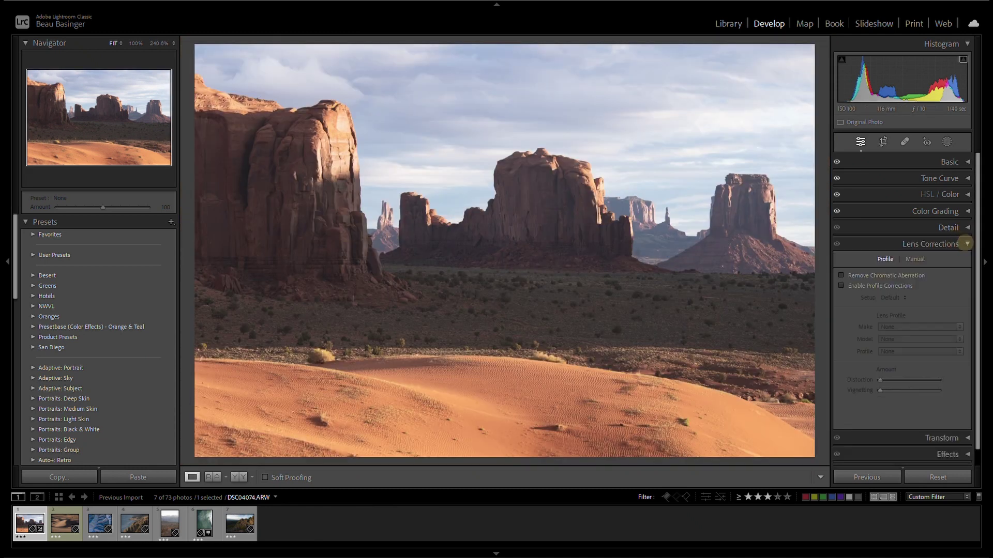
# Remove chromatic aberration and enable Canon EF 70-200mm f/2.8L profile corrections
pyautogui.click(840, 275)
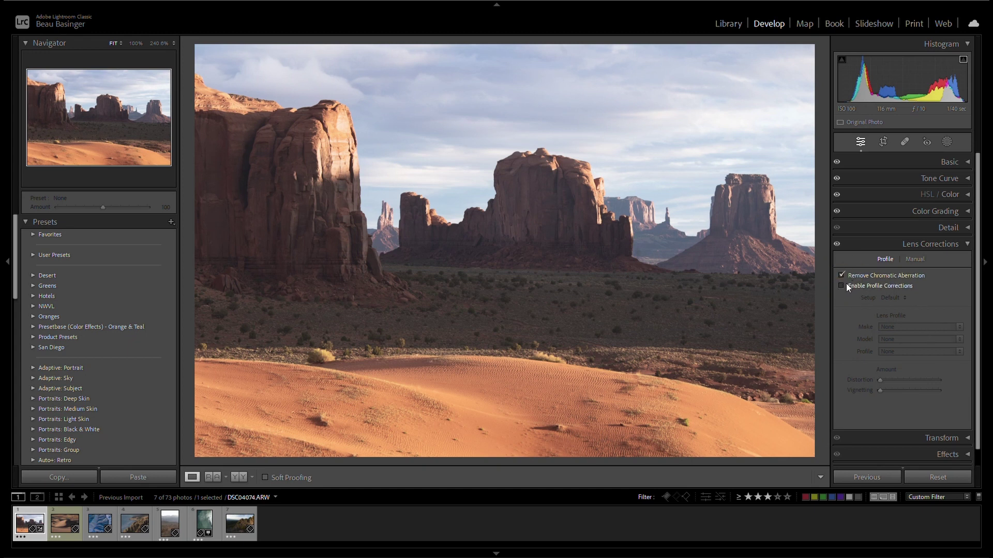
pyautogui.click(840, 286)
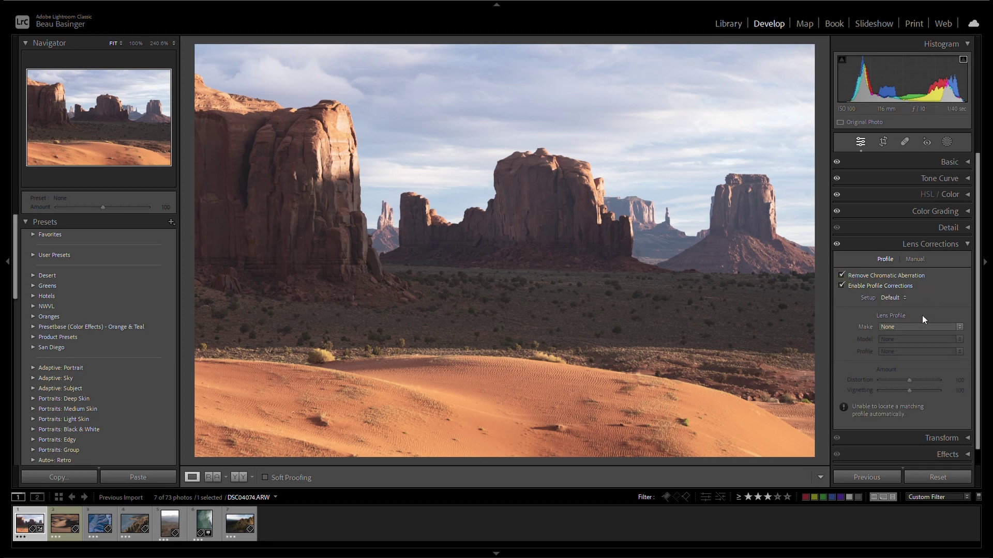
pyautogui.click(920, 329)
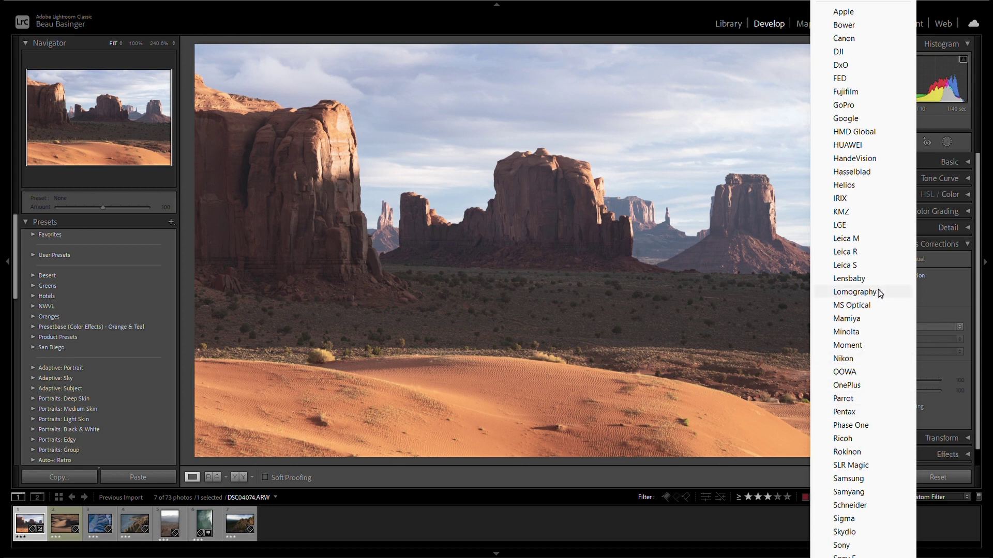
pyautogui.click(844, 39)
pyautogui.click(914, 339)
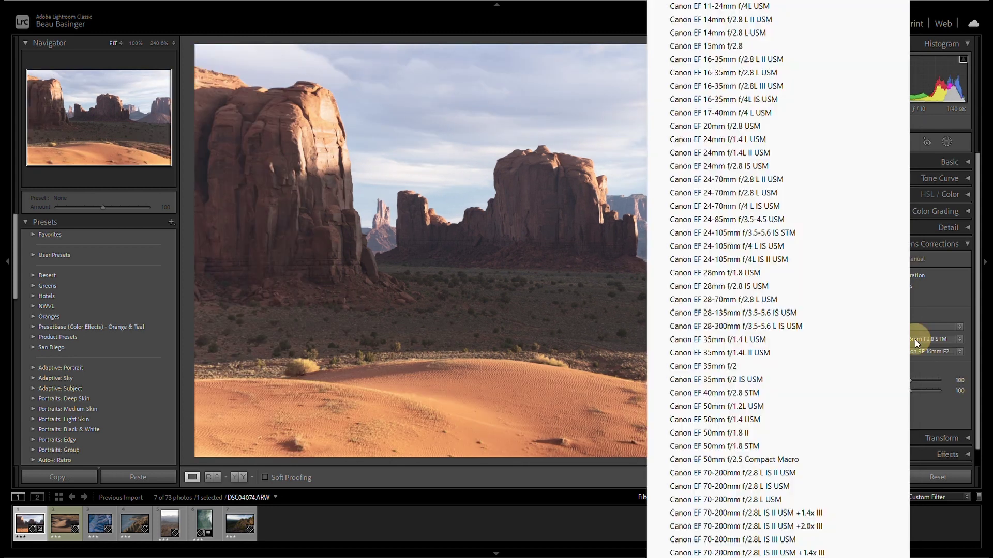
pyautogui.click(815, 529)
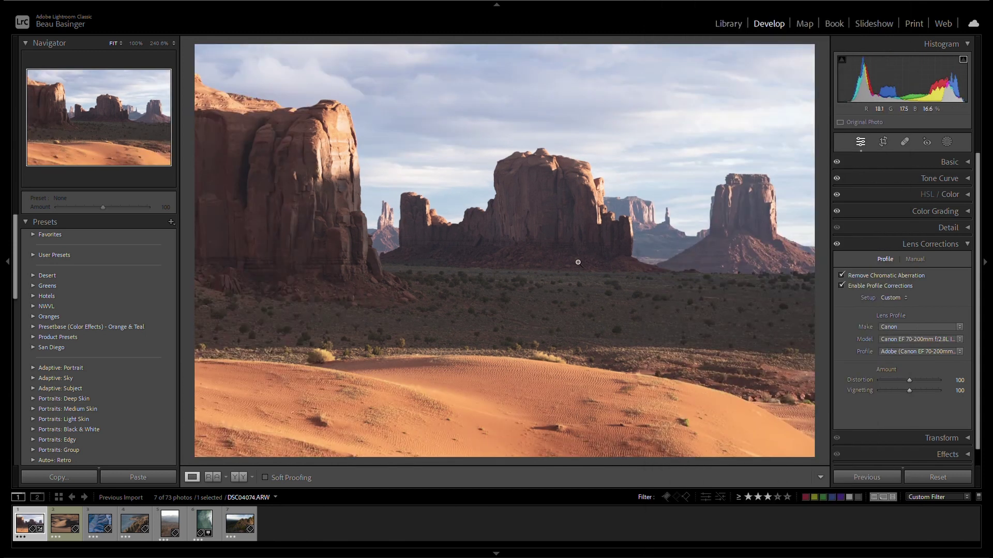
# Compare before and after on the zoomed top-left corner, then zoom out and show Transform
pyautogui.press('\\')
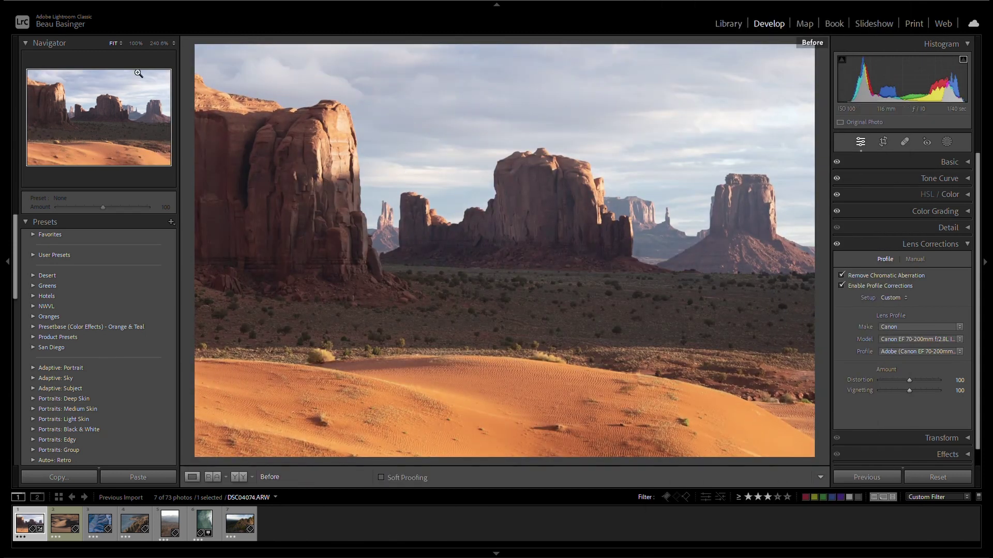
pyautogui.click(210, 99)
pyautogui.moveTo(224, 103); pyautogui.dragTo(538, 306)
pyautogui.press('\\')
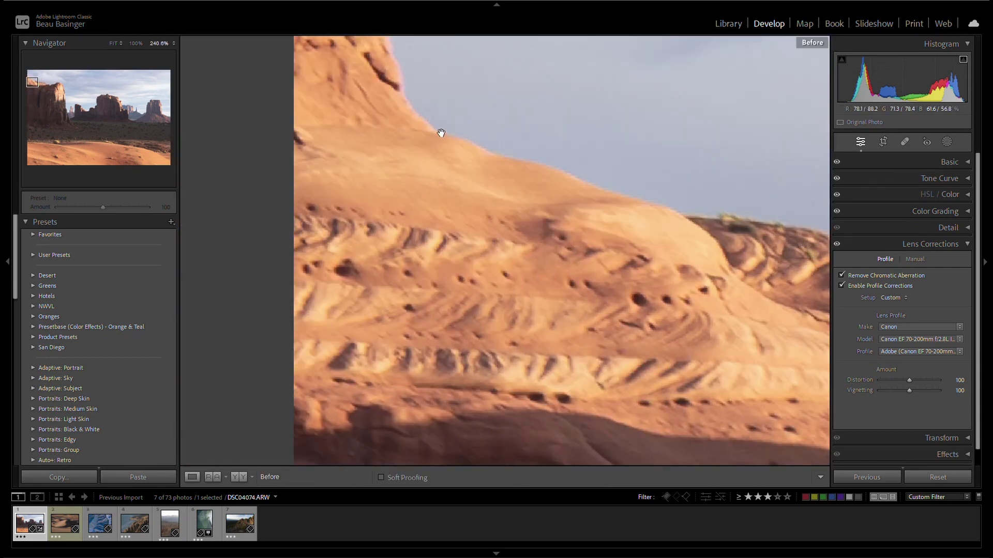
pyautogui.press('\\')
pyautogui.click(450, 146)
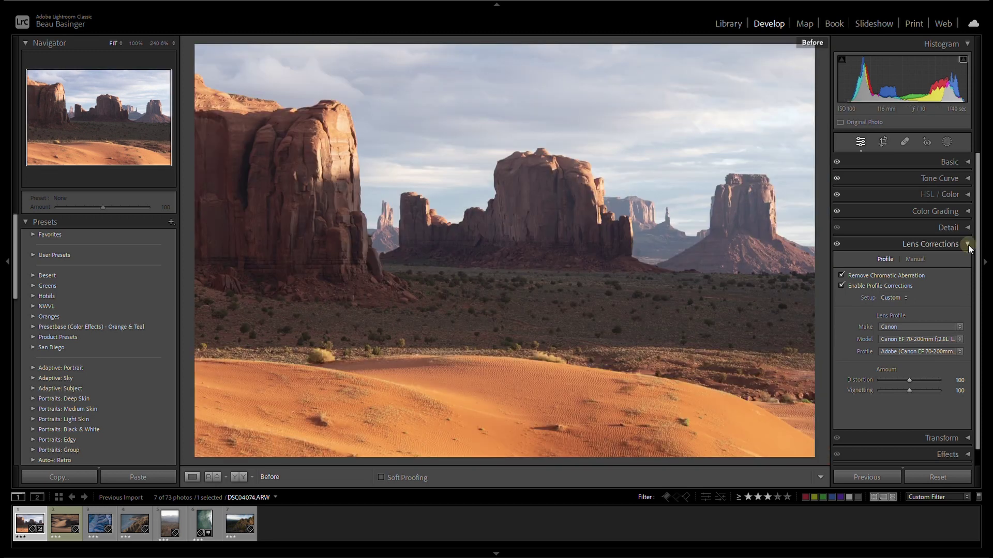
pyautogui.click(967, 244)
pyautogui.click(962, 259)
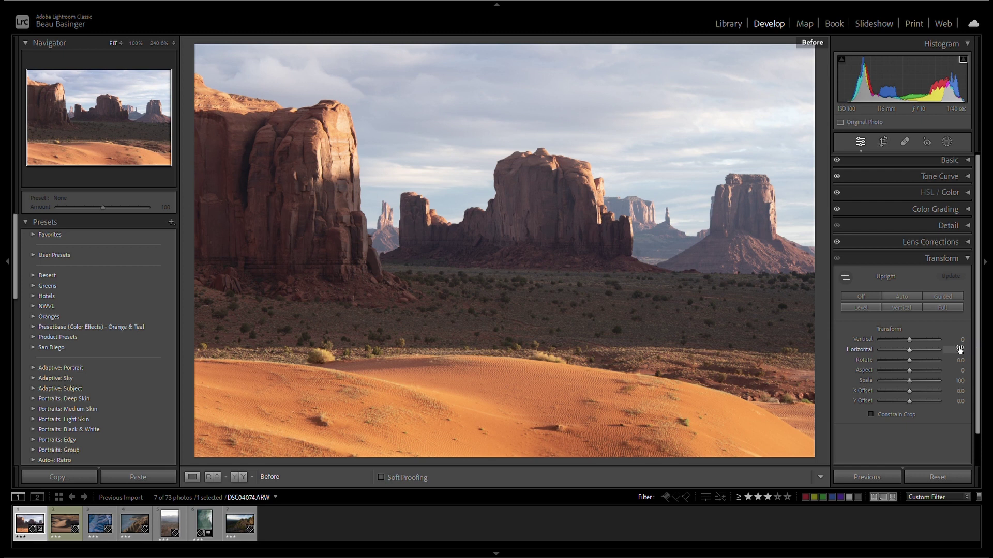
# Try the Vertical and Horizontal transform values, keep both at 0, and show the masking options
pyautogui.click(963, 340)
pyautogui.moveTo(963, 340)
pyautogui.mouseDown()
pyautogui.moveTo(971, 339)
pyautogui.moveTo(905, 336)
pyautogui.moveTo(957, 350)
pyautogui.mouseUp()
pyautogui.click(961, 350)
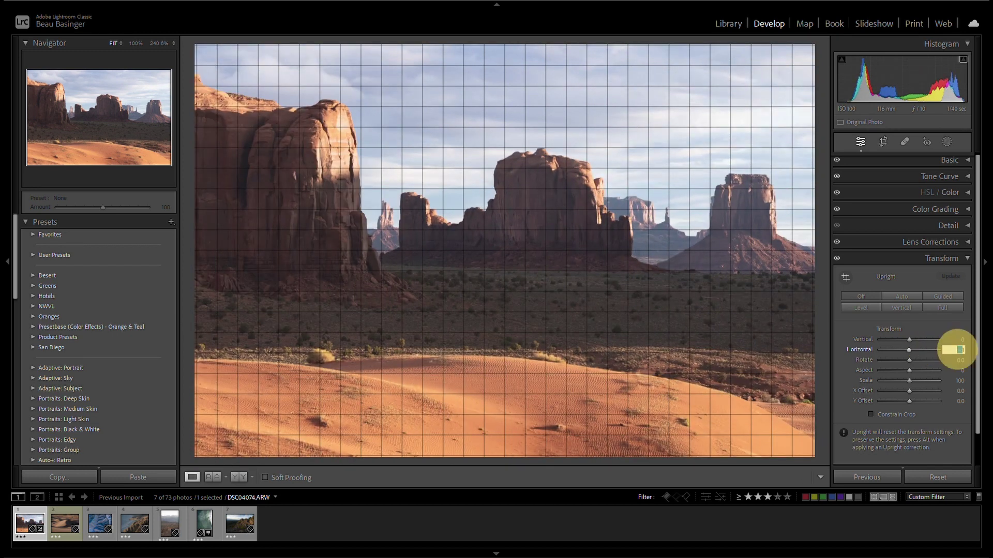
pyautogui.click(909, 349)
pyautogui.click(961, 162)
pyautogui.click(963, 162)
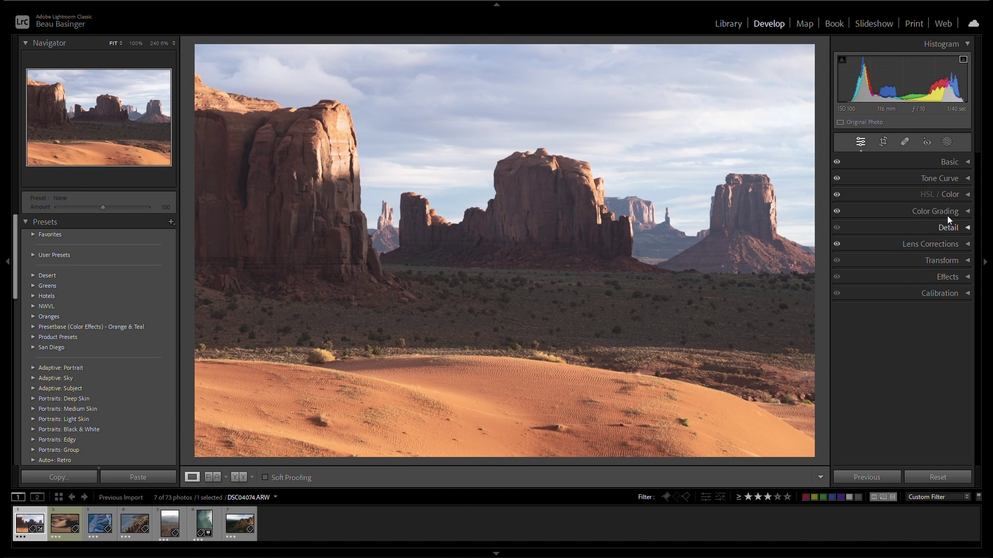
pyautogui.click(948, 143)
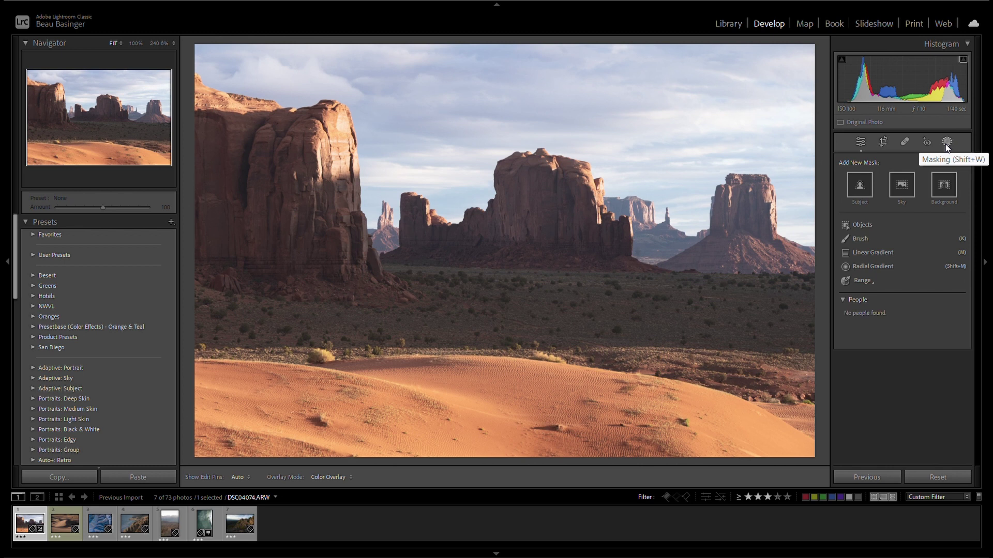
# Add a Sky mask, check its overlay, and raise its Dehaze to +66
pyautogui.click(907, 185)
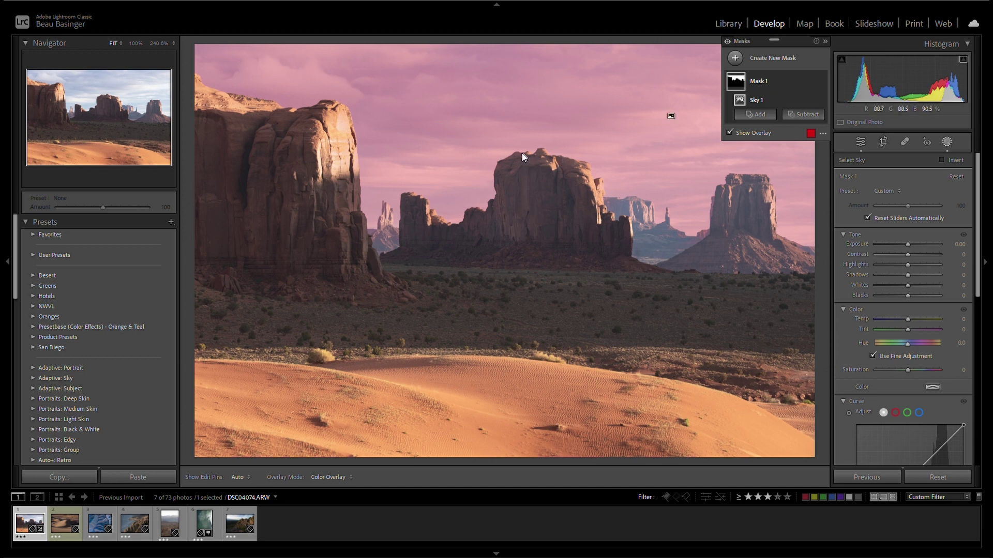
pyautogui.click(824, 41)
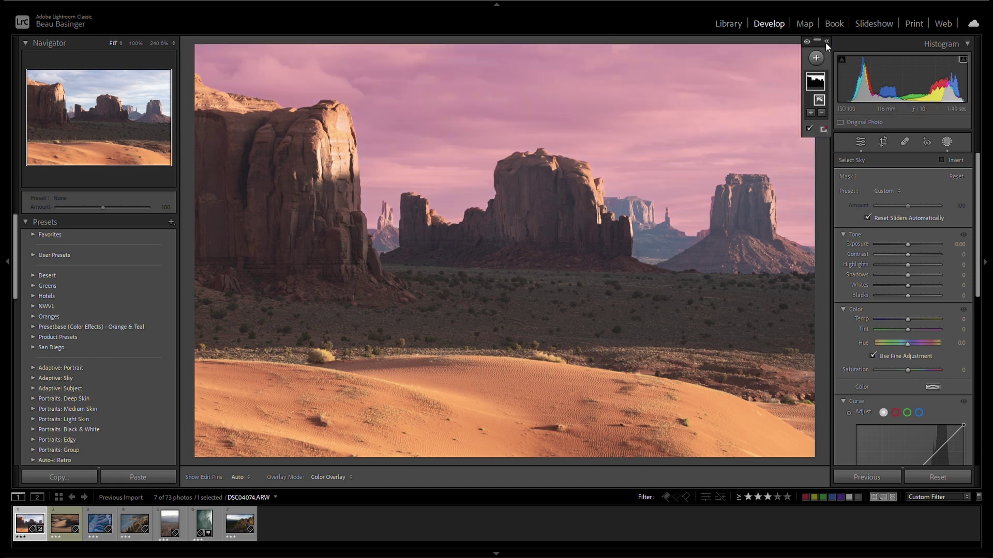
pyautogui.press('o')
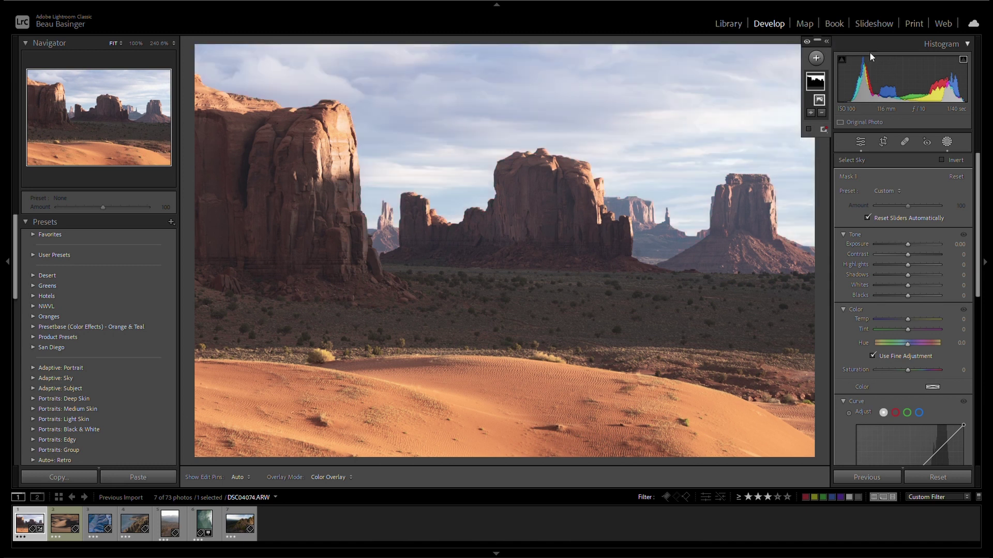
pyautogui.press('o')
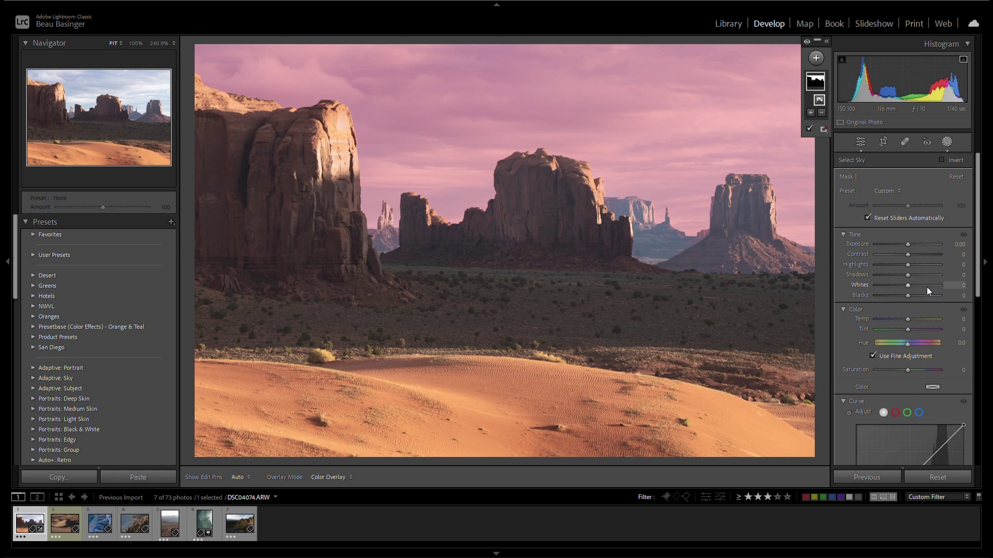
pyautogui.scroll(-5, 935, 374)
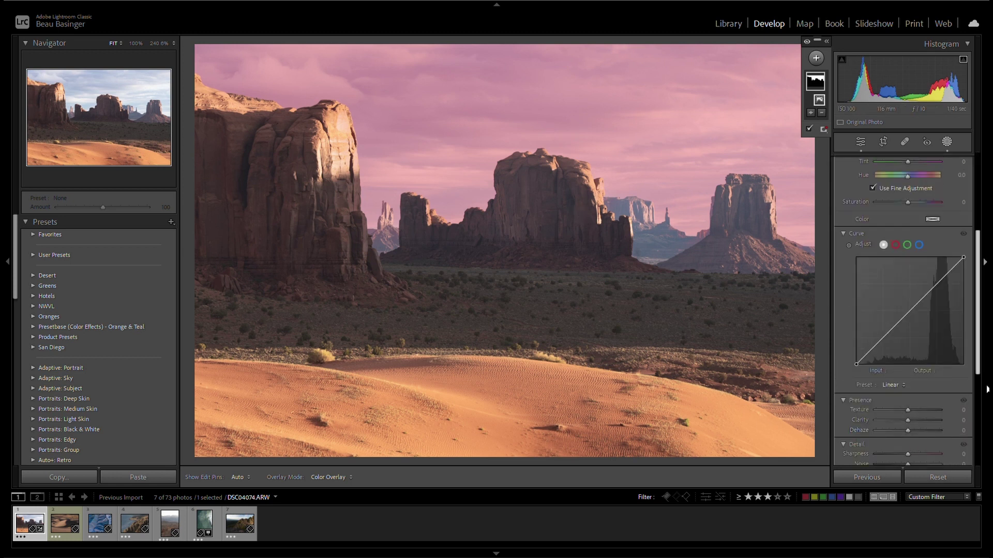
pyautogui.moveTo(961, 430); pyautogui.dragTo(973, 433)
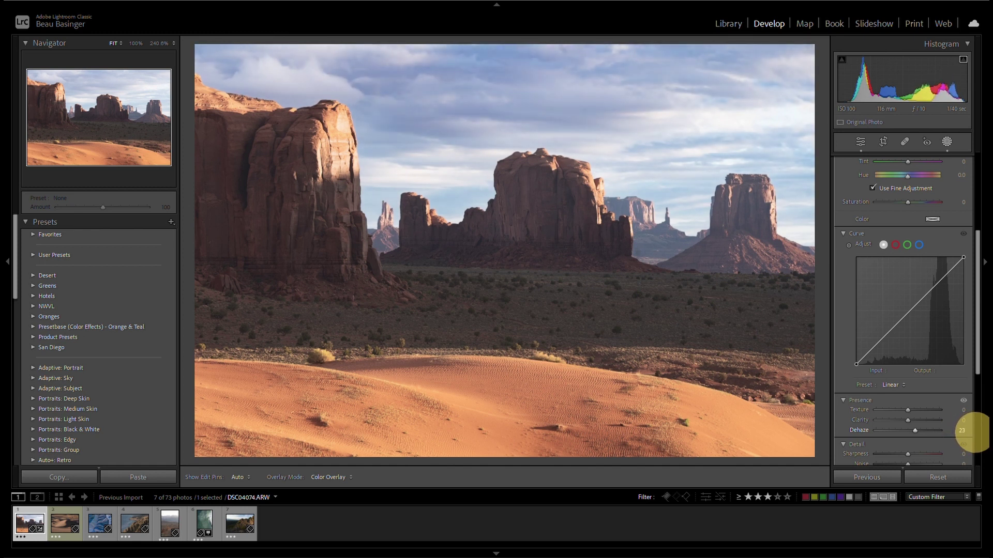
pyautogui.moveTo(973, 432)
pyautogui.mouseDown()
pyautogui.moveTo(985, 429)
pyautogui.moveTo(953, 431)
pyautogui.moveTo(962, 430)
pyautogui.mouseUp()
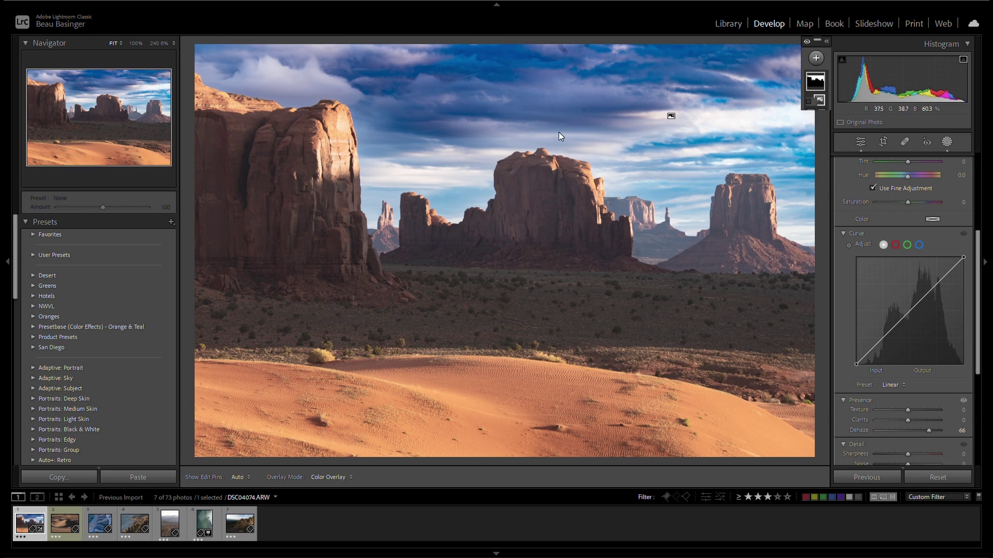
pyautogui.click(554, 104)
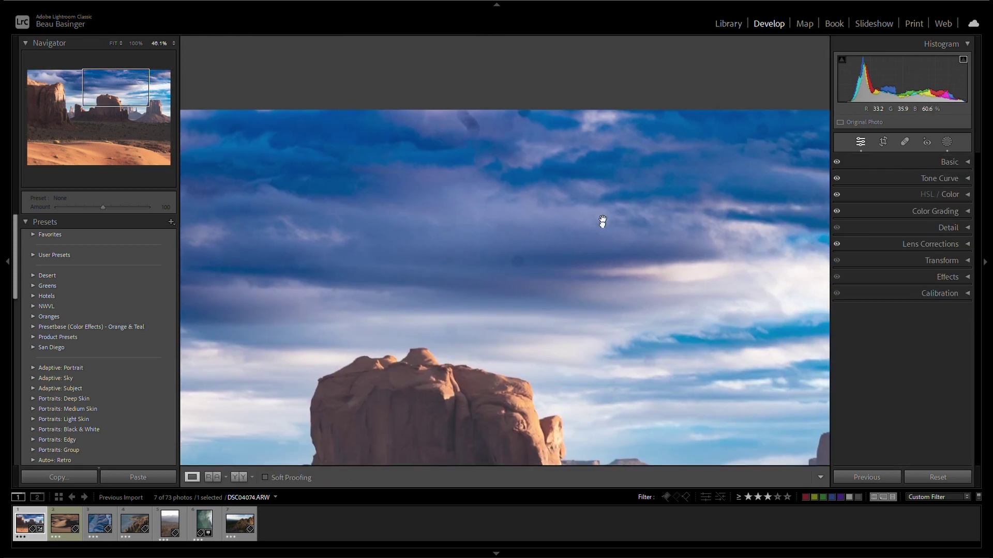
# Heal two sky spots with the Spot Removal brush (Size 76, Feather 100), then return to Fit
pyautogui.moveTo(603, 222); pyautogui.dragTo(550, 195)
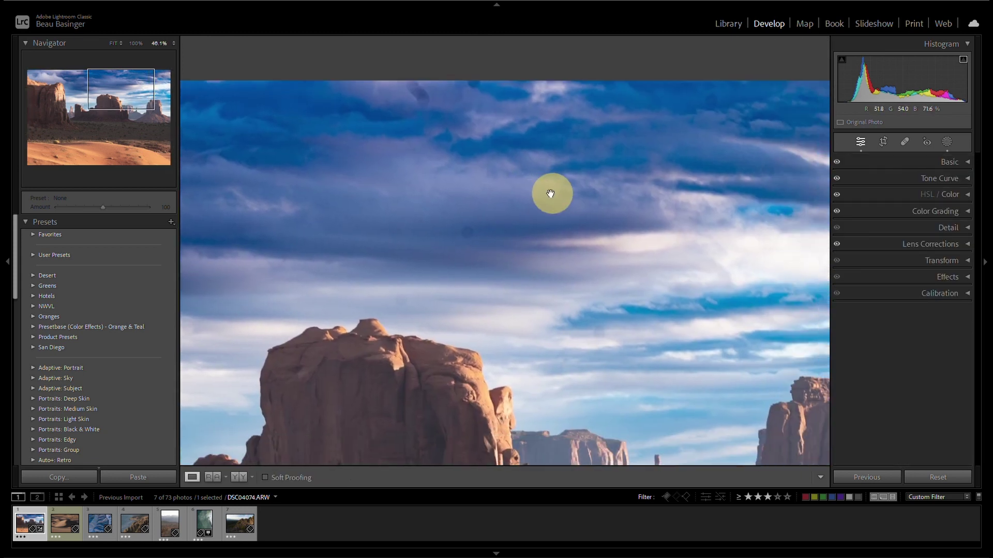
pyautogui.click(905, 142)
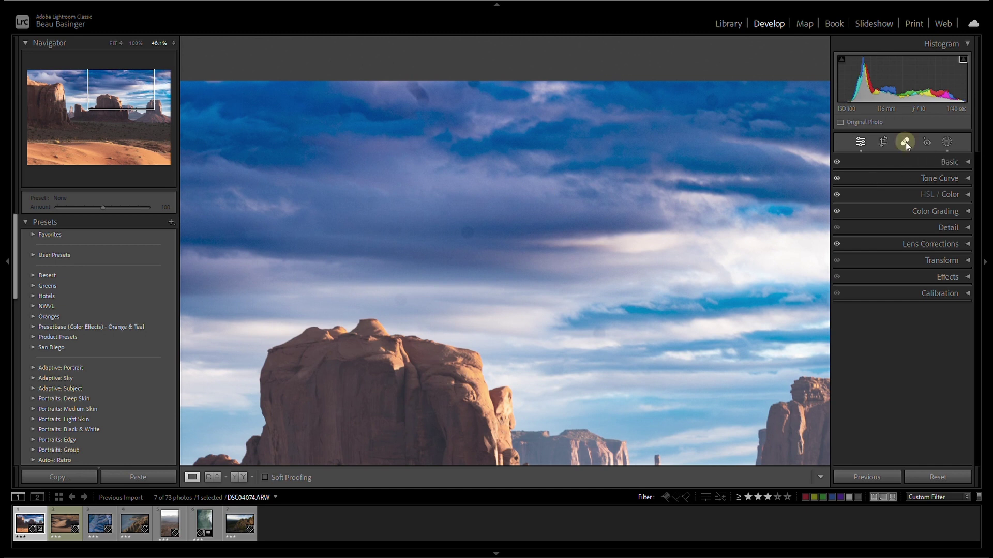
pyautogui.scroll(6, 468, 234)
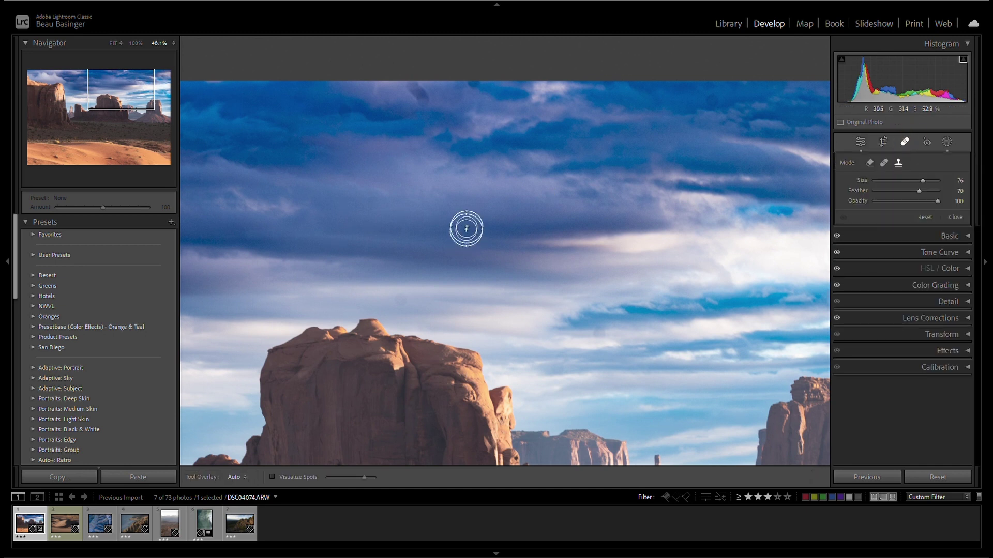
pyautogui.click(469, 234)
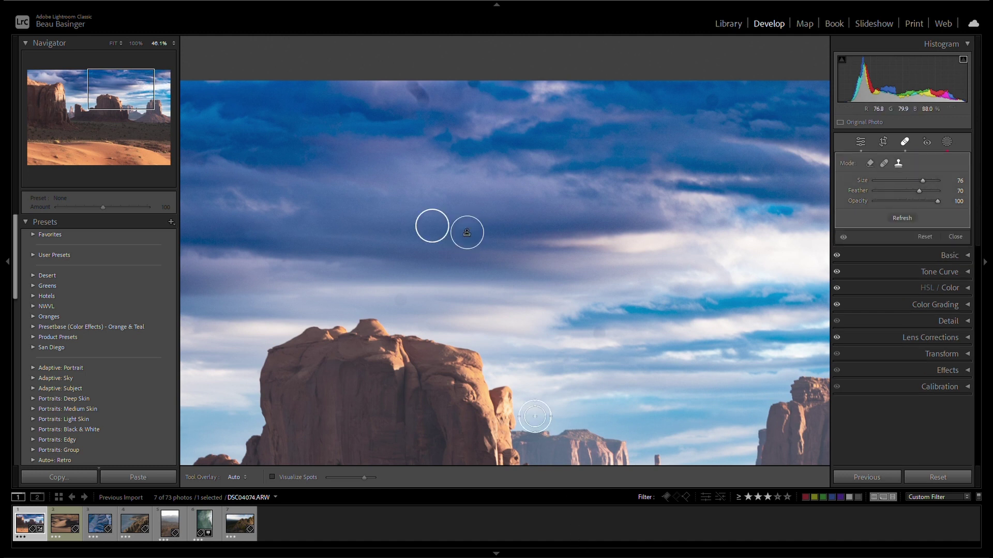
pyautogui.moveTo(918, 192); pyautogui.dragTo(919, 192)
pyautogui.click(400, 300)
pyautogui.click(409, 76)
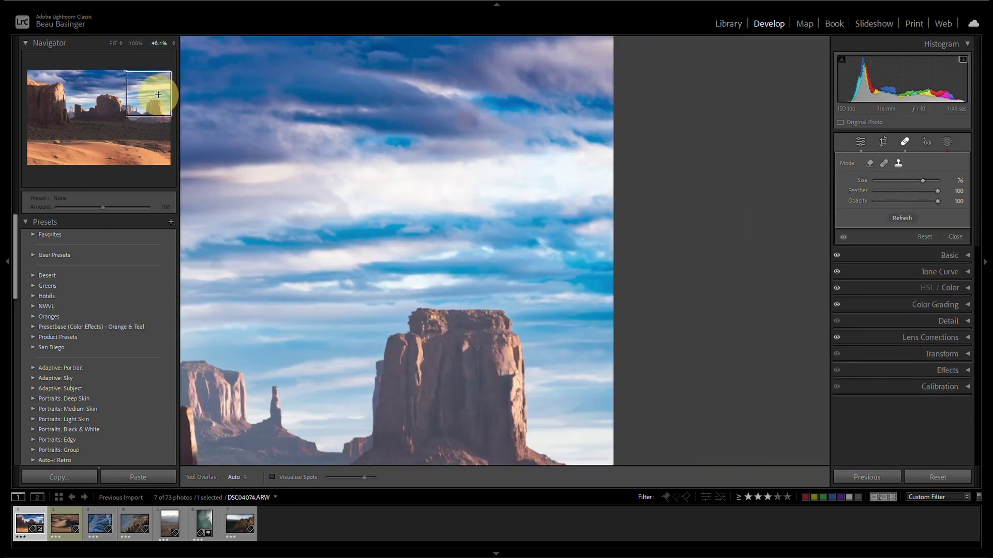
pyautogui.click(904, 142)
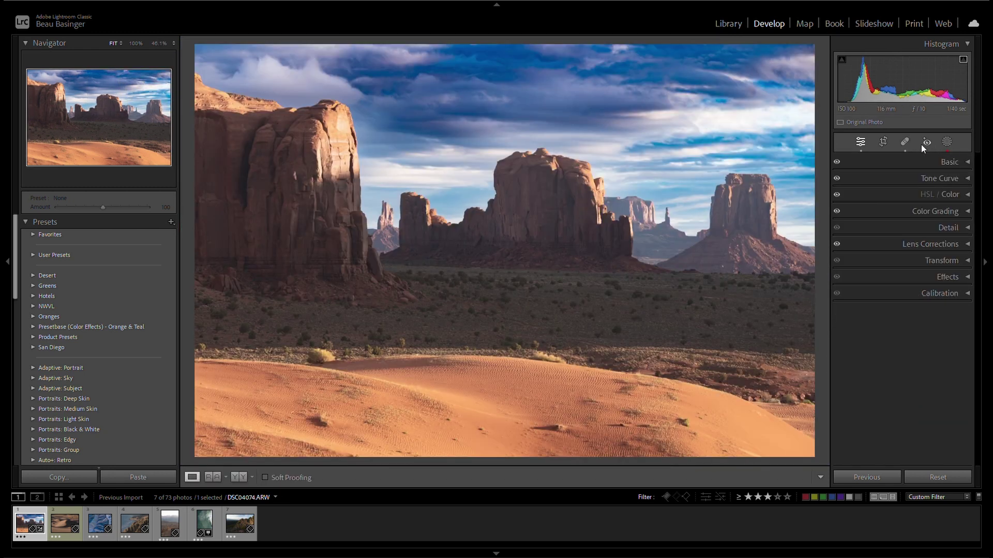
# Give Mask 1 (Sky) Dehaze 39 and Texture -50
pyautogui.click(946, 143)
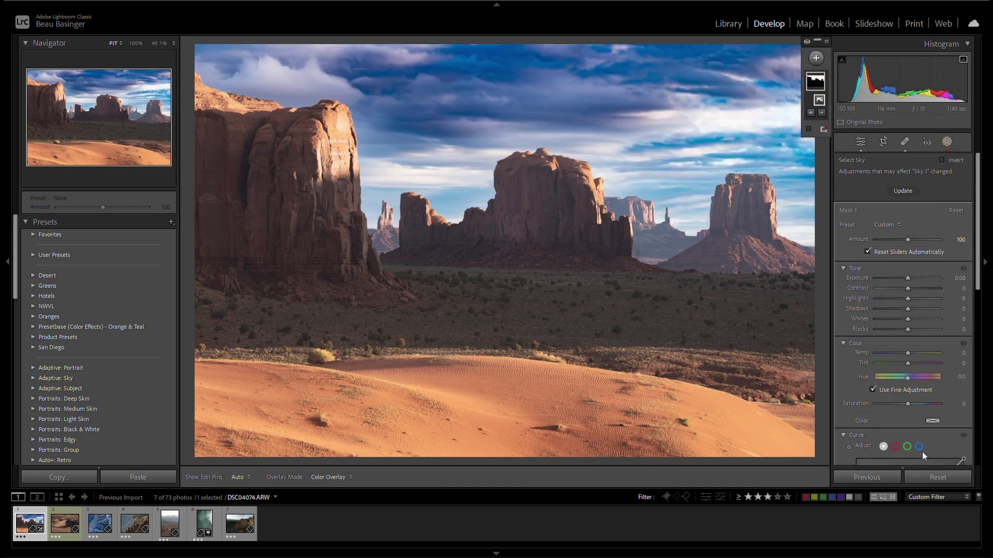
pyautogui.scroll(-5, 897, 330)
pyautogui.moveTo(908, 399); pyautogui.dragTo(918, 401)
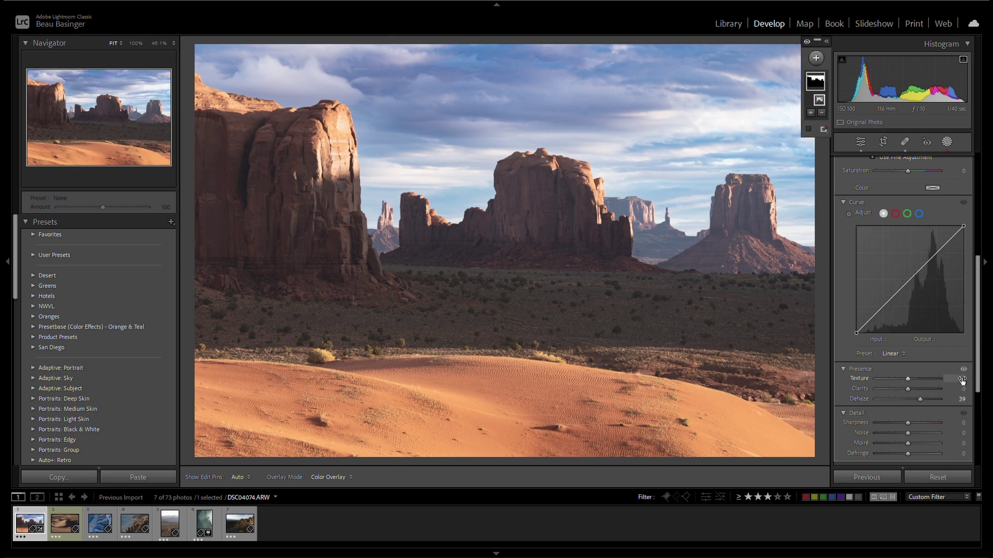
pyautogui.moveTo(964, 381); pyautogui.dragTo(913, 379)
pyautogui.scroll(5, 895, 319)
# Lower the sky mask's Shadows to -32 and close the Masking panel
pyautogui.click(908, 309)
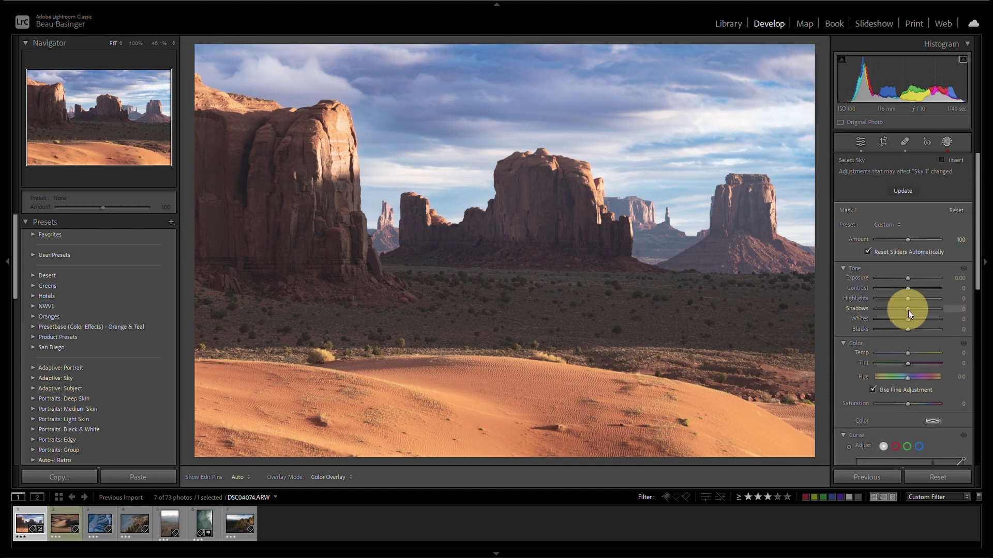
pyautogui.click(958, 309)
pyautogui.moveTo(959, 310)
pyautogui.mouseDown()
pyautogui.moveTo(941, 310)
pyautogui.moveTo(963, 297)
pyautogui.mouseUp()
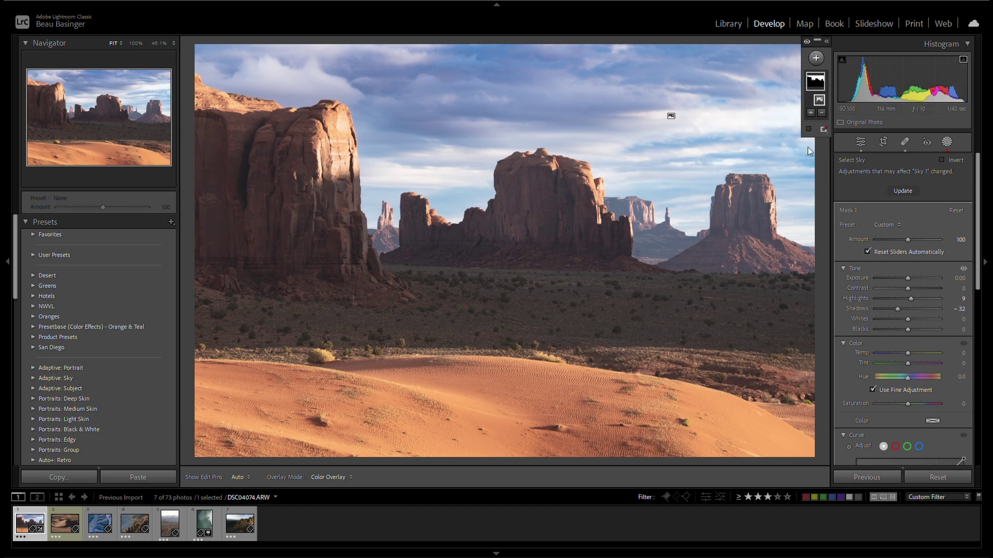
pyautogui.click(947, 142)
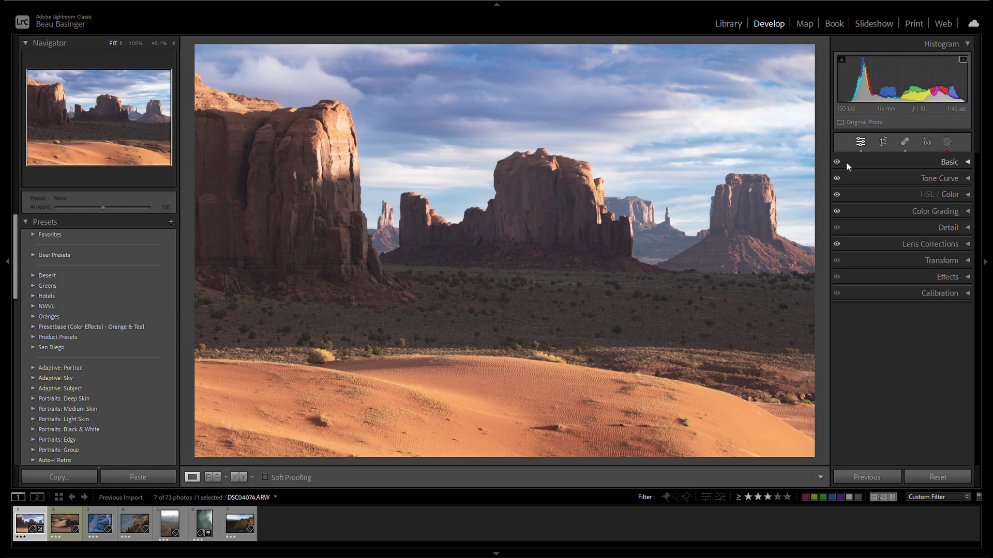
# Set HSL Blue to Hue -17, Saturation -30 and Luminance -27
pyautogui.click(968, 196)
pyautogui.scroll(-5, 941, 420)
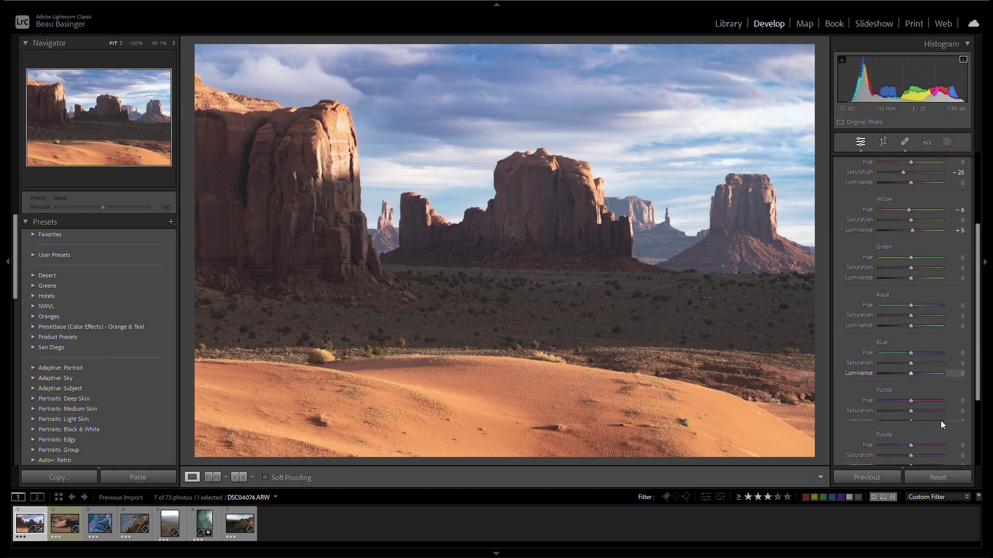
pyautogui.moveTo(960, 354); pyautogui.dragTo(949, 354)
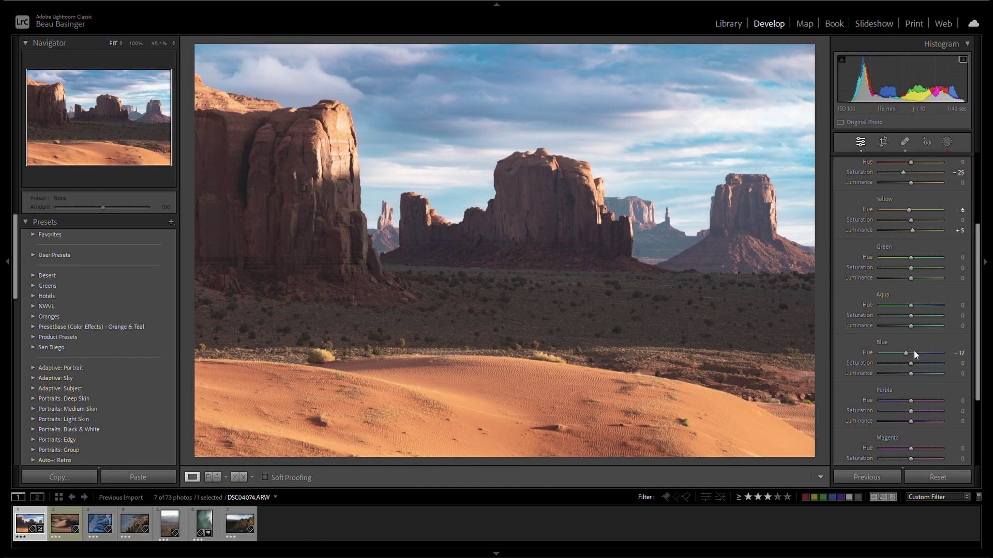
pyautogui.moveTo(959, 365); pyautogui.dragTo(931, 362)
pyautogui.moveTo(965, 374); pyautogui.dragTo(946, 370)
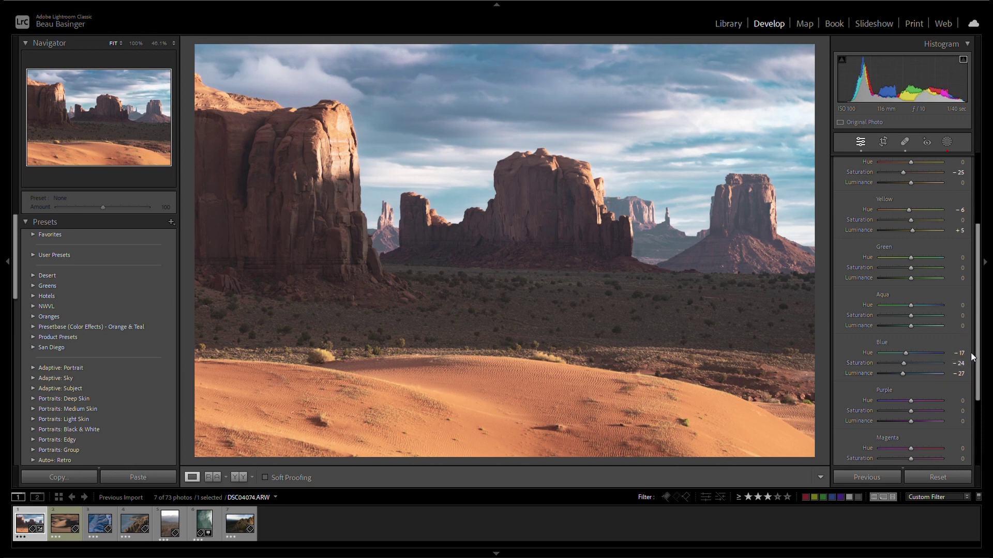
pyautogui.click(961, 367)
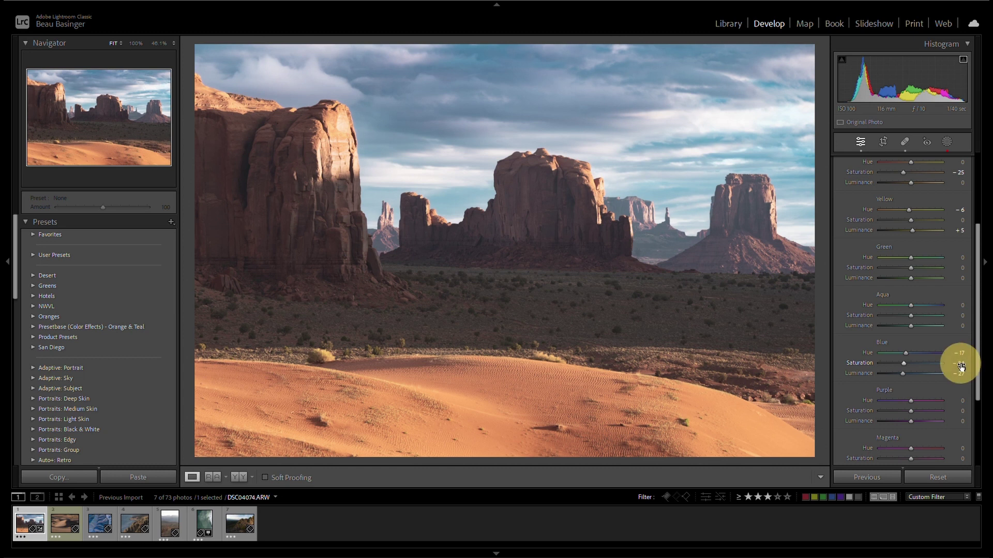
pyautogui.moveTo(960, 367); pyautogui.dragTo(956, 366)
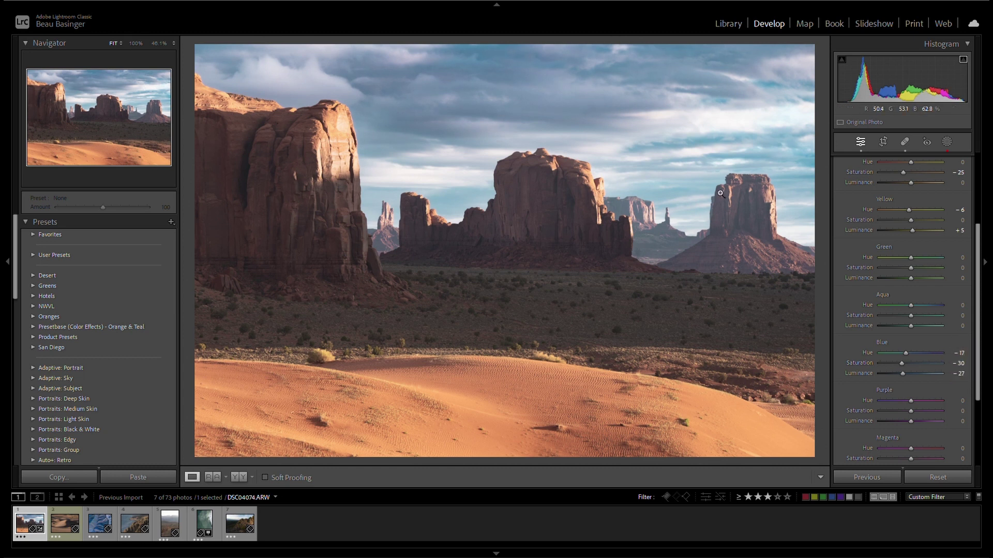
pyautogui.click(968, 194)
pyautogui.click(950, 139)
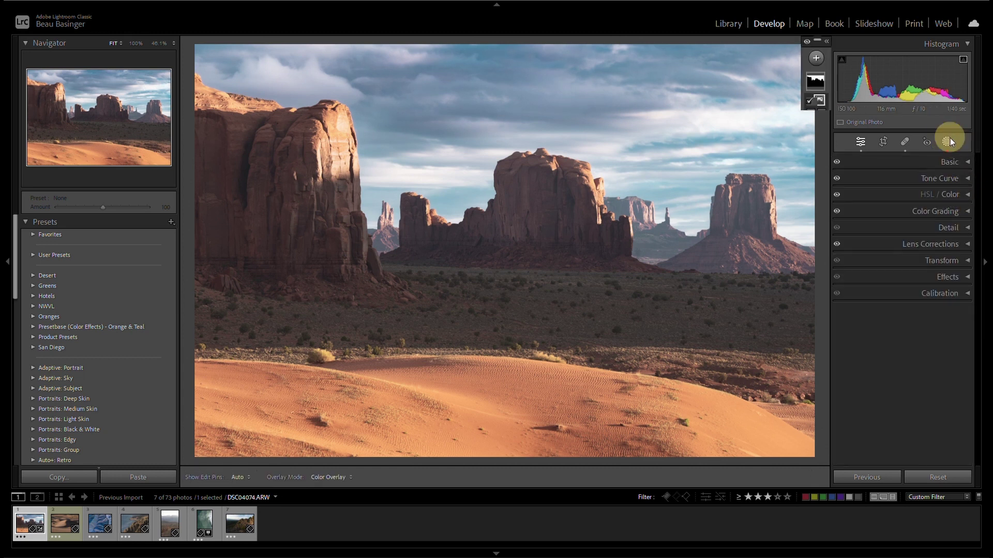
# Create Mask 2 with Select Subject over the red buttes and add a Brush to it
pyautogui.click(816, 58)
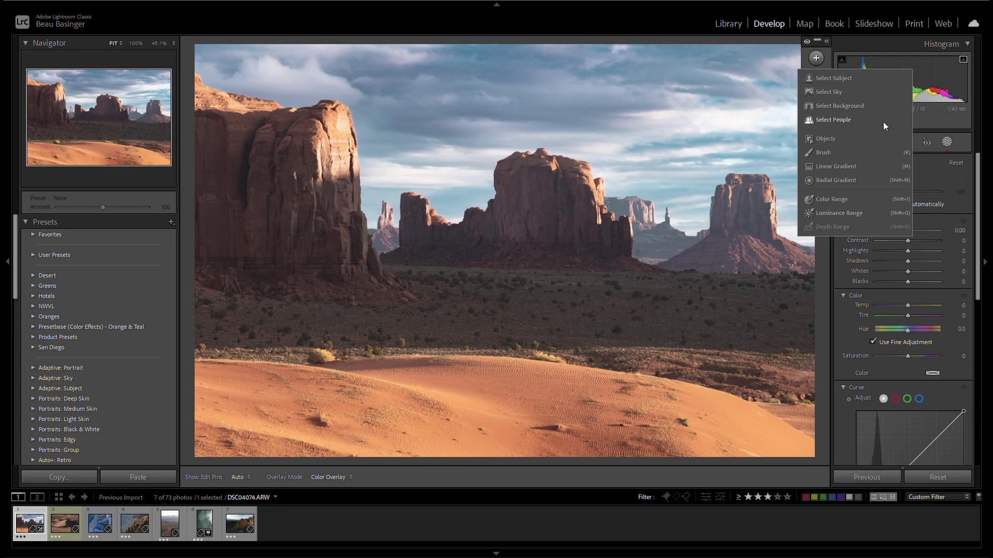
pyautogui.click(833, 82)
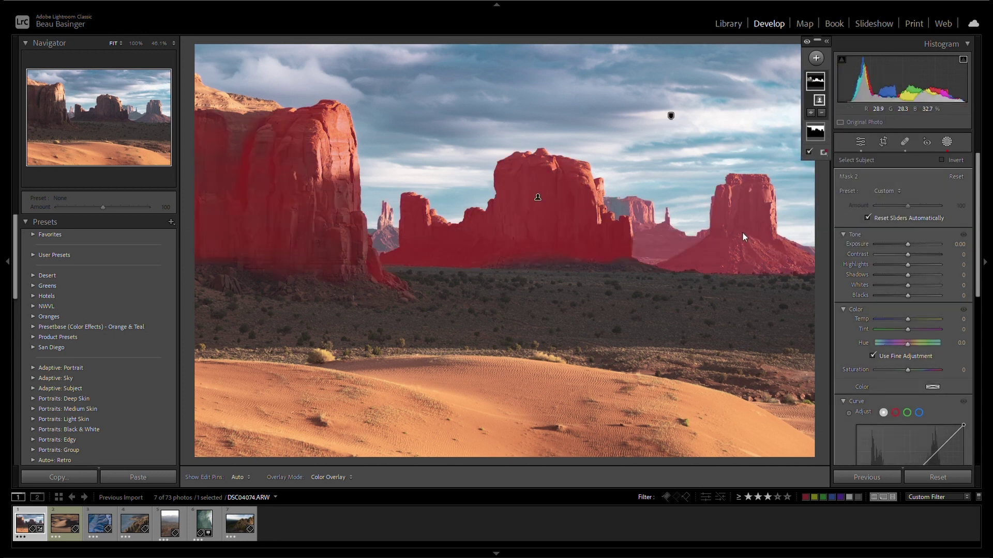
pyautogui.click(827, 44)
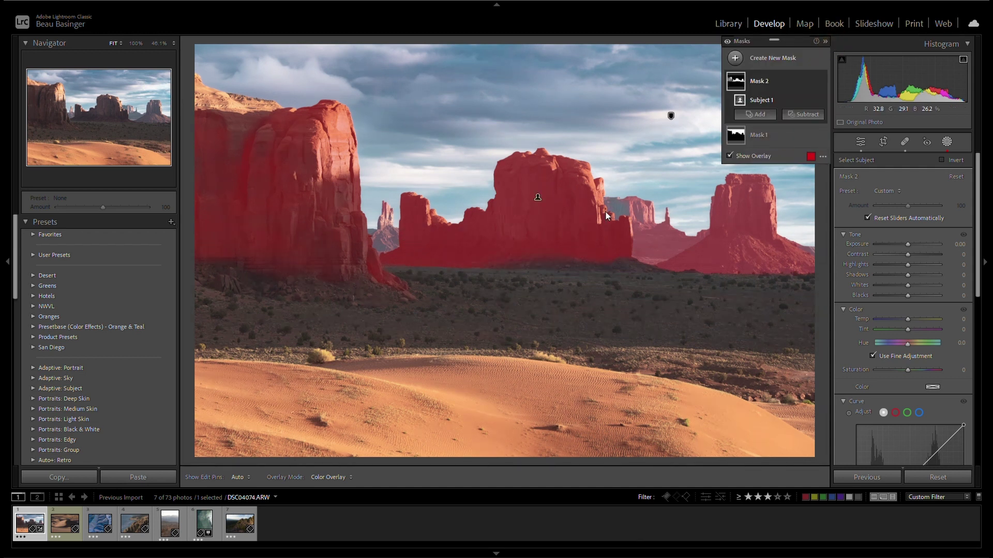
pyautogui.click(761, 118)
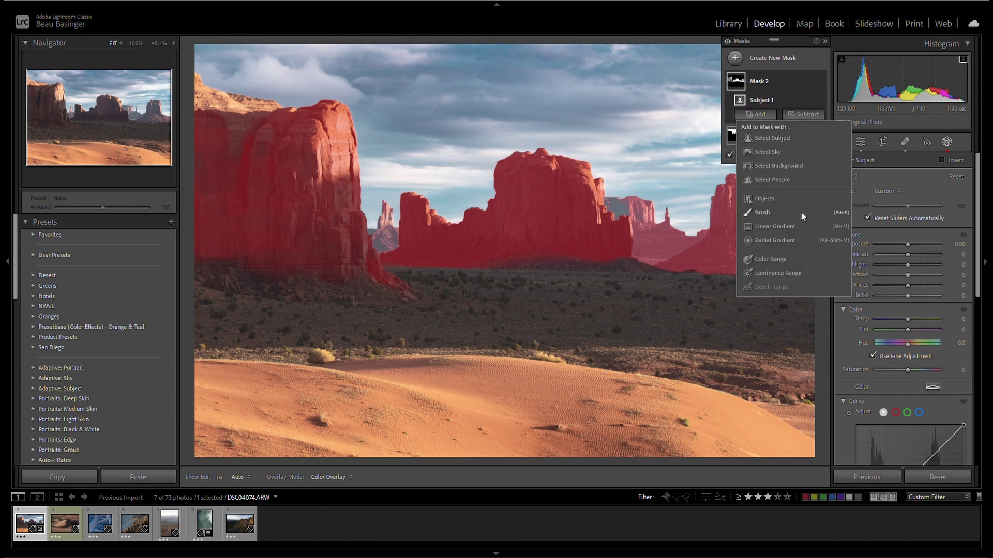
pyautogui.click(800, 213)
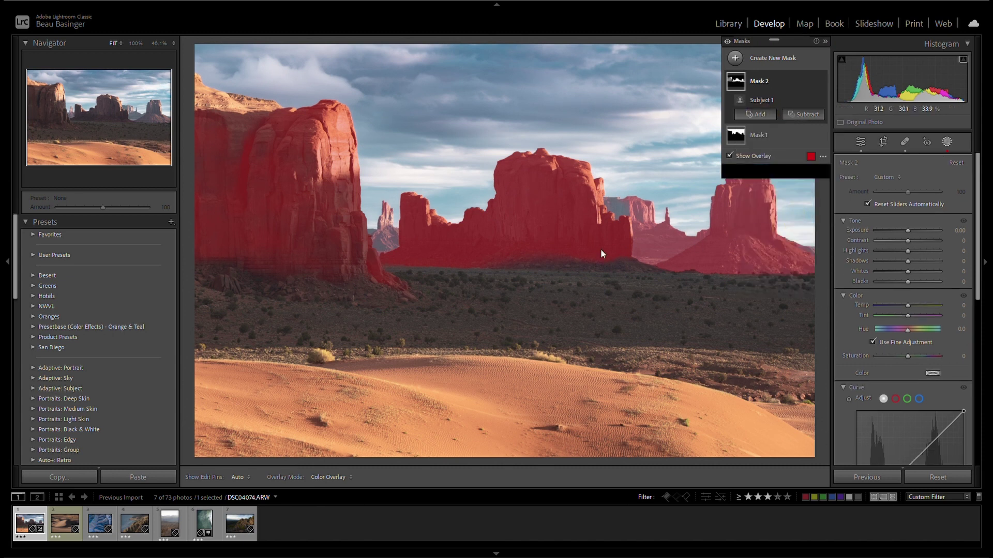
# Paint Mask 2 over the left cliff and central butte, raising the brush flow to full
pyautogui.press('h')
pyautogui.moveTo(636, 213); pyautogui.dragTo(598, 215)
pyautogui.press('h')
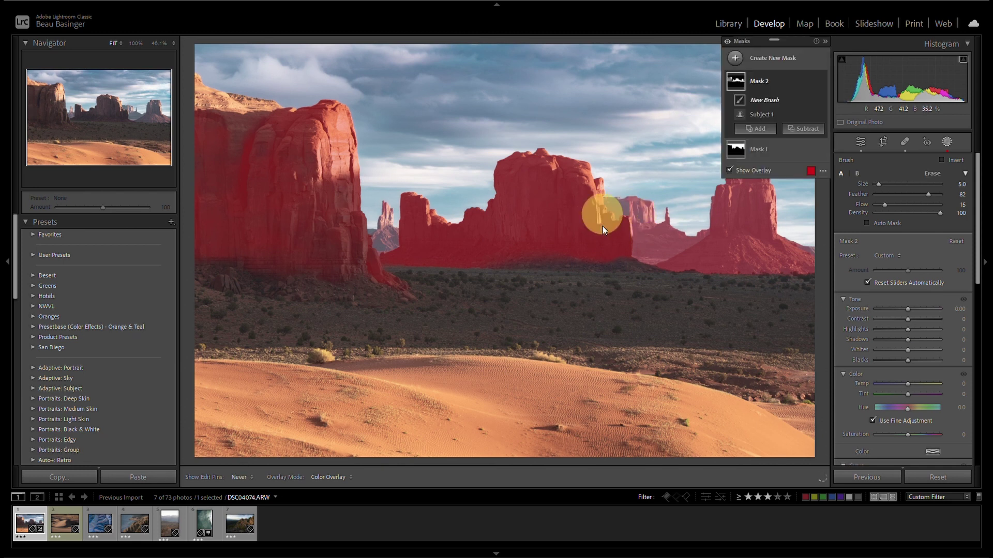
pyautogui.moveTo(892, 204)
pyautogui.mouseDown()
pyautogui.moveTo(911, 205)
pyautogui.moveTo(880, 207)
pyautogui.moveTo(917, 204)
pyautogui.moveTo(874, 205)
pyautogui.mouseUp()
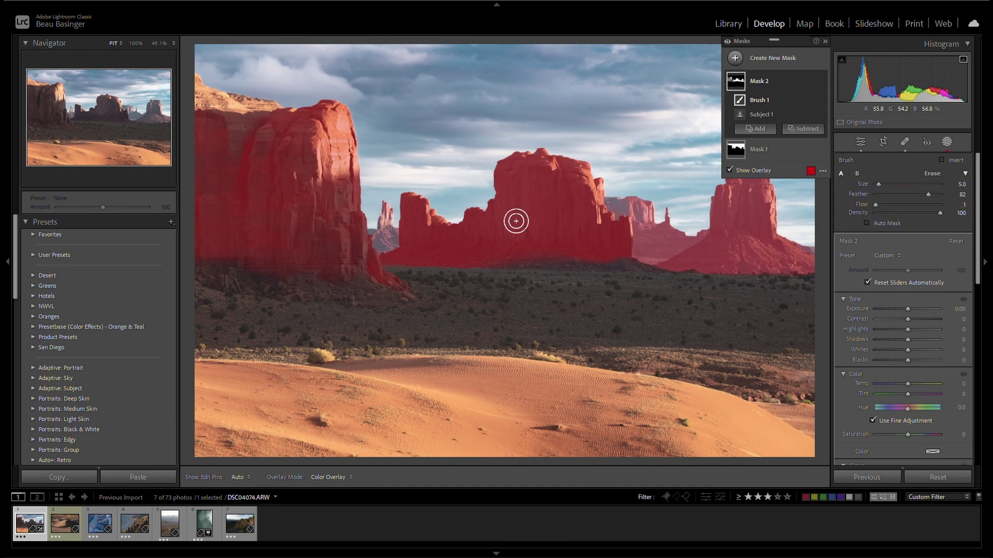
pyautogui.moveTo(214, 128)
pyautogui.mouseDown()
pyautogui.moveTo(162, 123)
pyautogui.moveTo(231, 126)
pyautogui.moveTo(231, 162)
pyautogui.mouseUp()
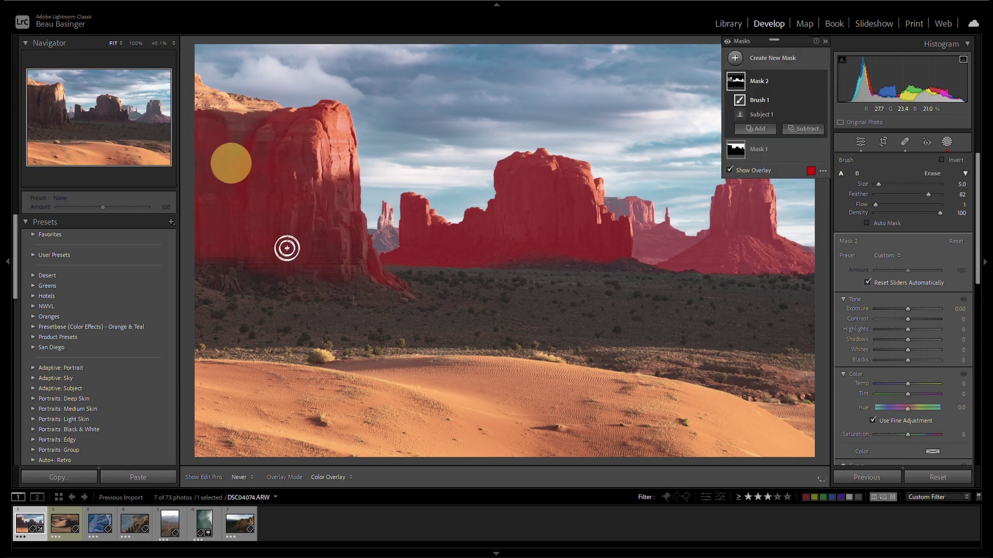
pyautogui.moveTo(875, 205); pyautogui.dragTo(941, 206)
pyautogui.moveTo(217, 135)
pyautogui.mouseDown()
pyautogui.moveTo(239, 177)
pyautogui.moveTo(206, 203)
pyautogui.moveTo(300, 228)
pyautogui.moveTo(296, 160)
pyautogui.moveTo(321, 233)
pyautogui.moveTo(261, 133)
pyautogui.moveTo(184, 104)
pyautogui.moveTo(315, 262)
pyautogui.moveTo(361, 264)
pyautogui.mouseUp()
pyautogui.scroll(5, 299, 228)
pyautogui.scroll(-4, 432, 257)
pyautogui.moveTo(618, 221)
pyautogui.mouseDown()
pyautogui.moveTo(625, 217)
pyautogui.moveTo(357, 247)
pyautogui.moveTo(316, 282)
pyautogui.mouseUp()
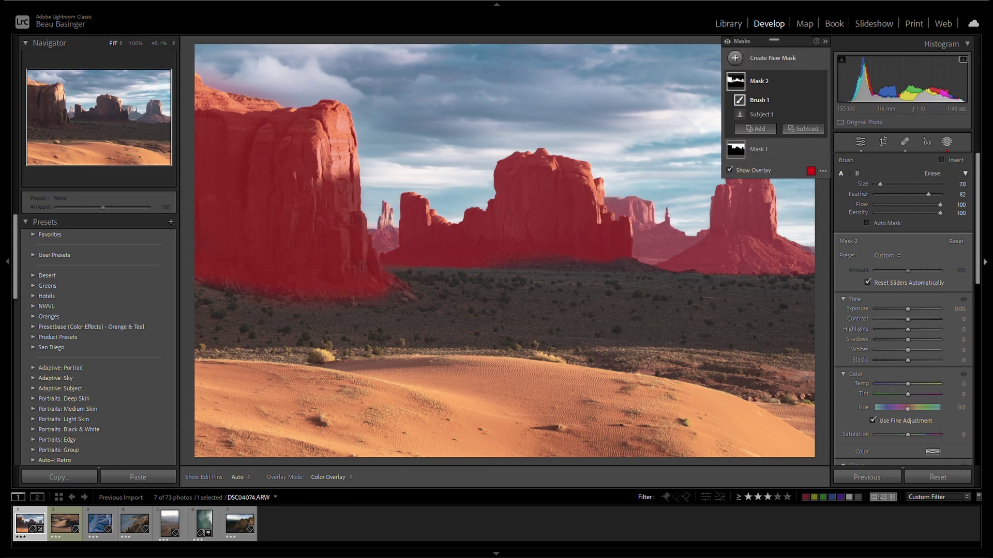
# Hide the overlay and give the butte mask Dehaze 12, Whites 11 and Exposure 0.20
pyautogui.press('o')
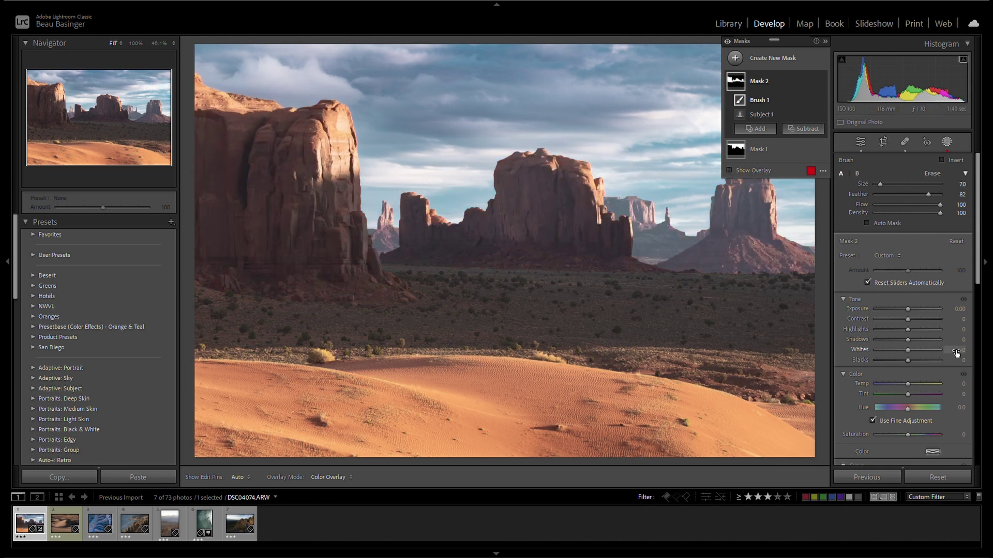
pyautogui.scroll(-8, 955, 352)
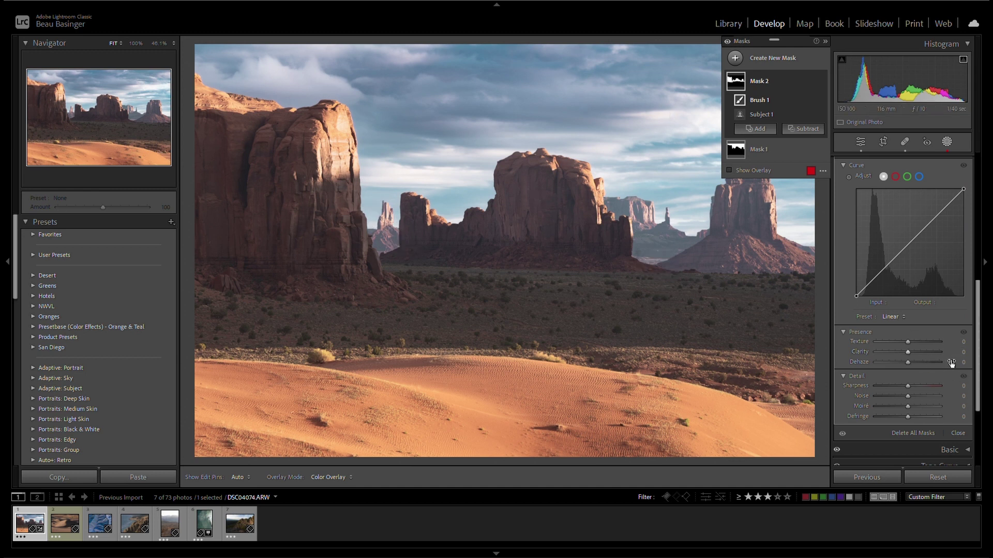
pyautogui.moveTo(961, 365); pyautogui.dragTo(954, 367)
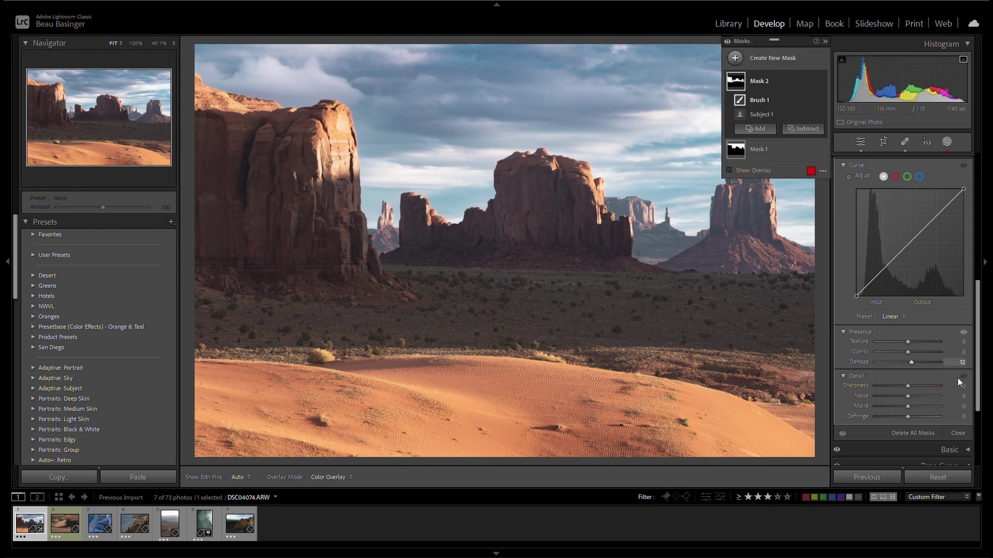
pyautogui.scroll(8, 904, 311)
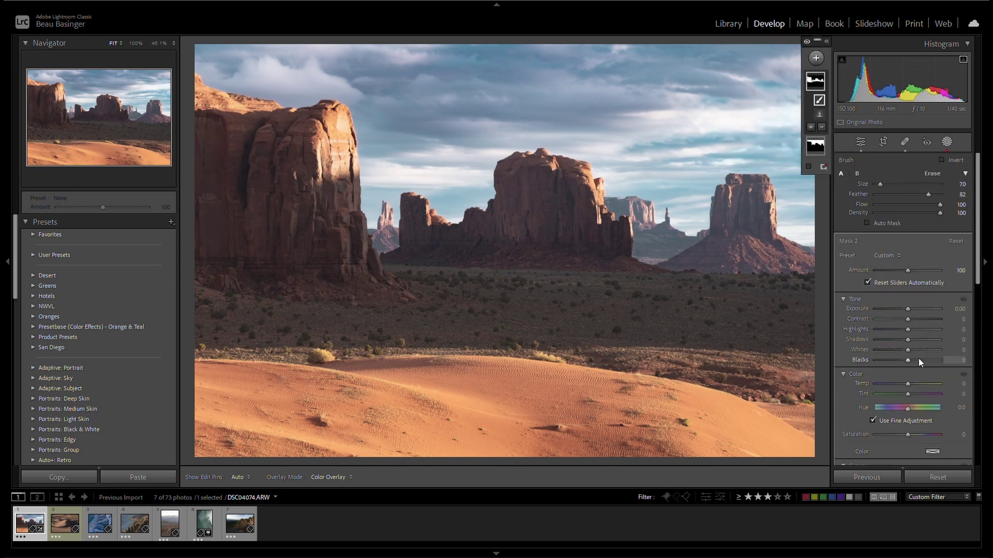
pyautogui.moveTo(954, 350); pyautogui.dragTo(966, 346)
pyautogui.moveTo(960, 309); pyautogui.dragTo(963, 308)
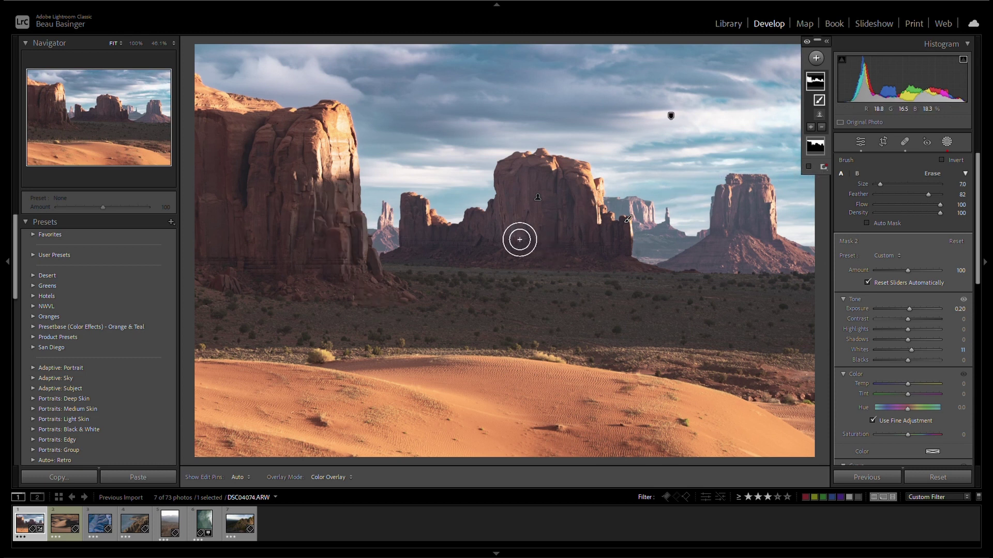
# Brush a new mask over the left cliff at Flow 62 and set its Shadows to -22
pyautogui.click(817, 58)
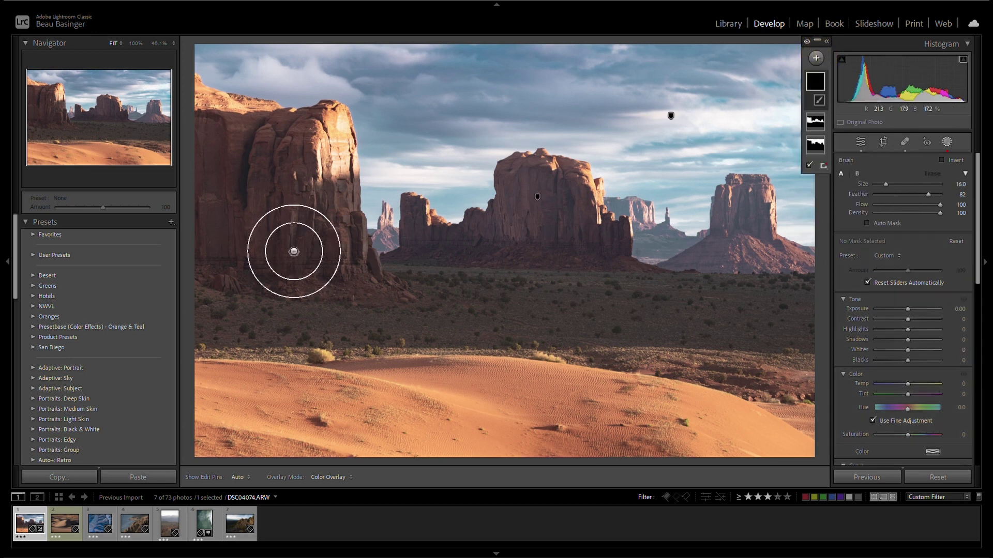
pyautogui.moveTo(317, 255); pyautogui.dragTo(251, 250)
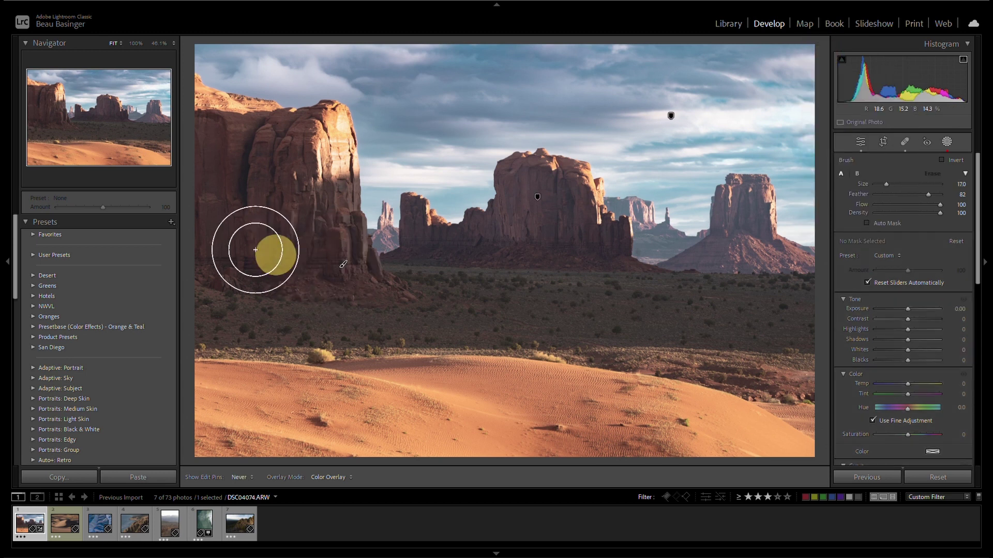
pyautogui.click(907, 204)
pyautogui.moveTo(907, 203); pyautogui.dragTo(914, 204)
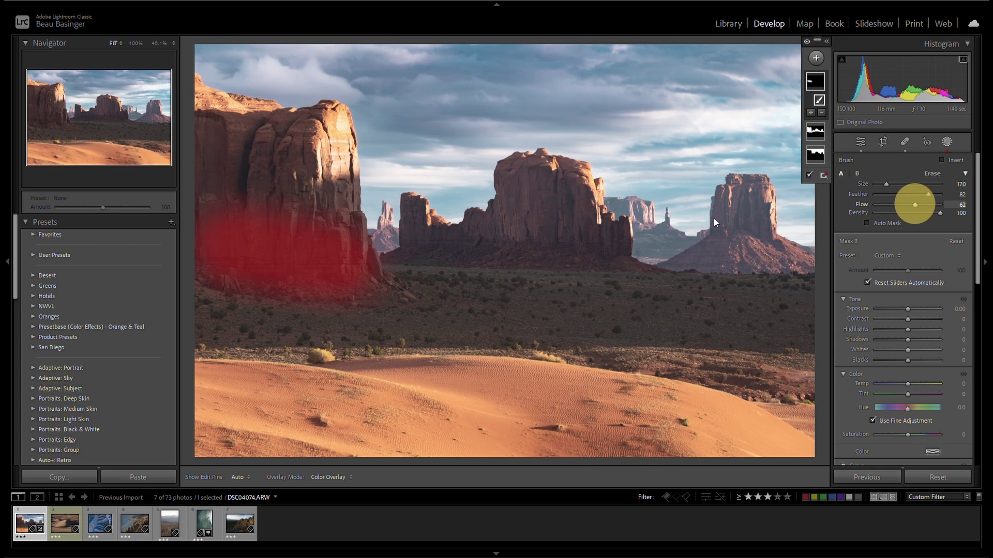
pyautogui.moveTo(305, 114); pyautogui.dragTo(321, 207)
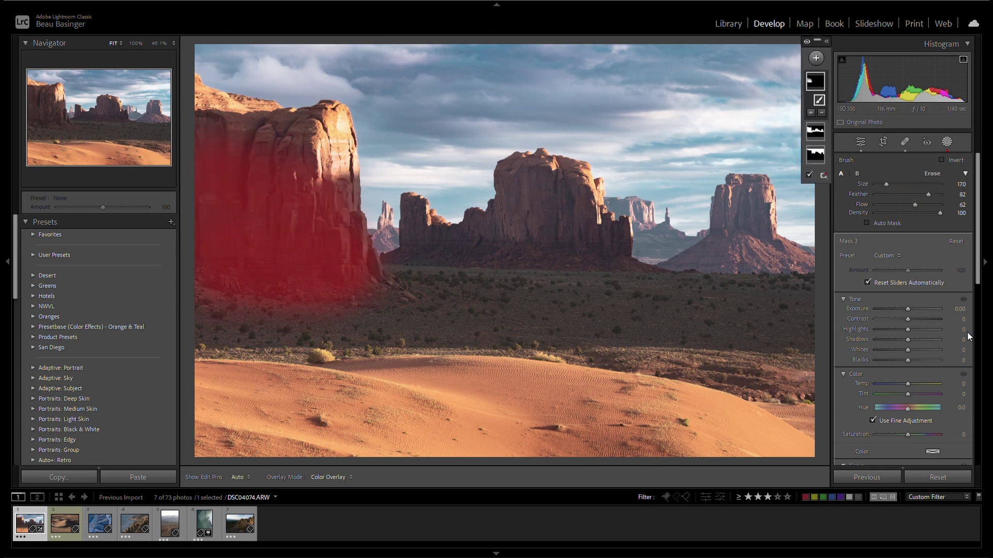
pyautogui.moveTo(965, 339); pyautogui.dragTo(950, 339)
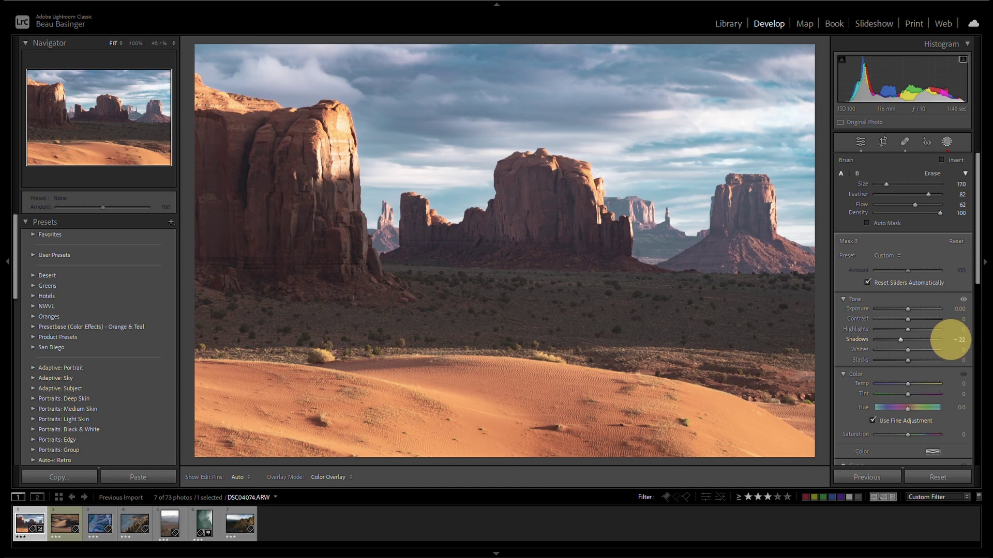
pyautogui.moveTo(951, 339); pyautogui.dragTo(951, 340)
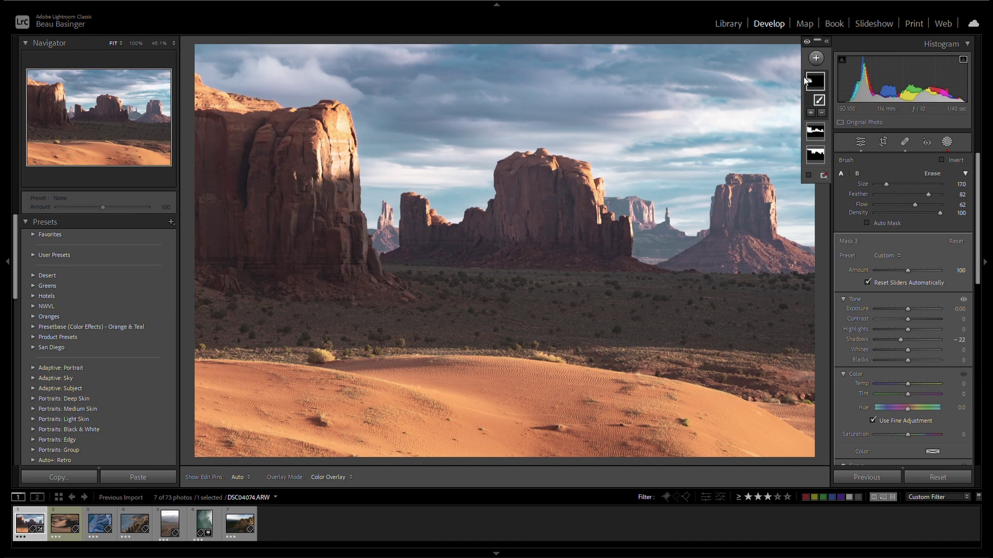
# Brush a new mask over the central butte and lower its Shadows
pyautogui.click(814, 60)
pyautogui.click(848, 152)
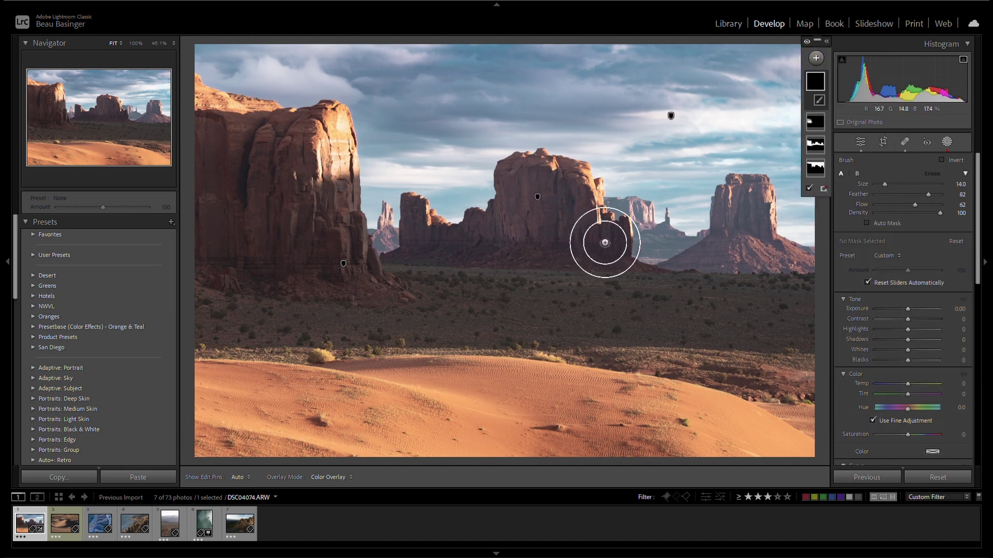
pyautogui.moveTo(603, 240)
pyautogui.mouseDown()
pyautogui.moveTo(442, 247)
pyautogui.moveTo(485, 254)
pyautogui.moveTo(514, 218)
pyautogui.moveTo(606, 246)
pyautogui.moveTo(507, 201)
pyautogui.mouseUp()
pyautogui.moveTo(965, 336); pyautogui.dragTo(954, 337)
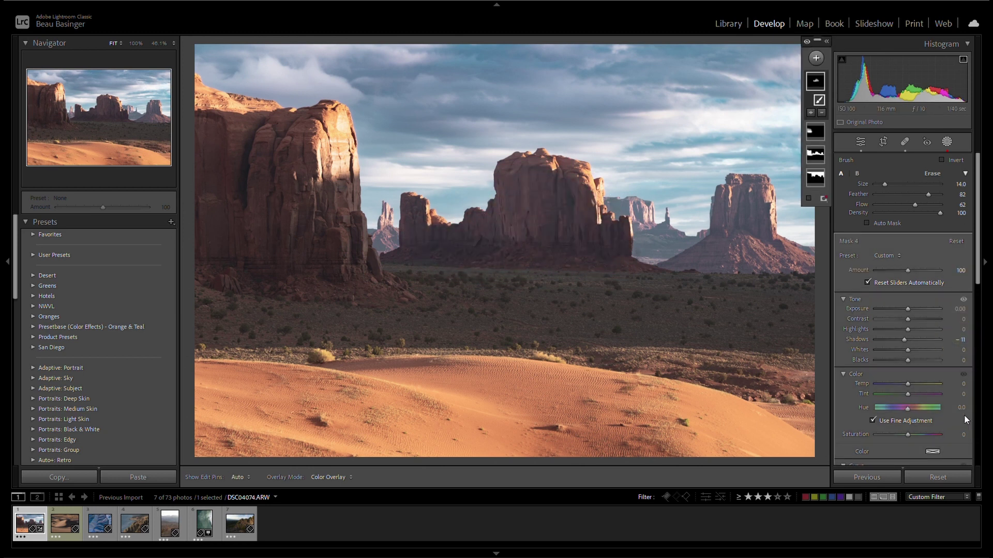
pyautogui.scroll(-2, 964, 415)
pyautogui.scroll(-2, 951, 399)
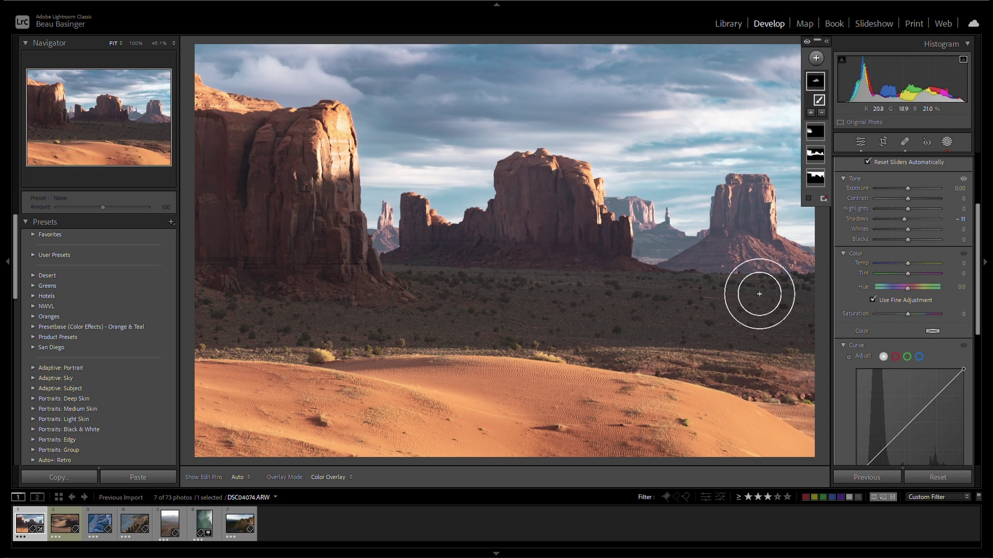
pyautogui.scroll(-4, 925, 322)
pyautogui.moveTo(955, 423); pyautogui.dragTo(964, 422)
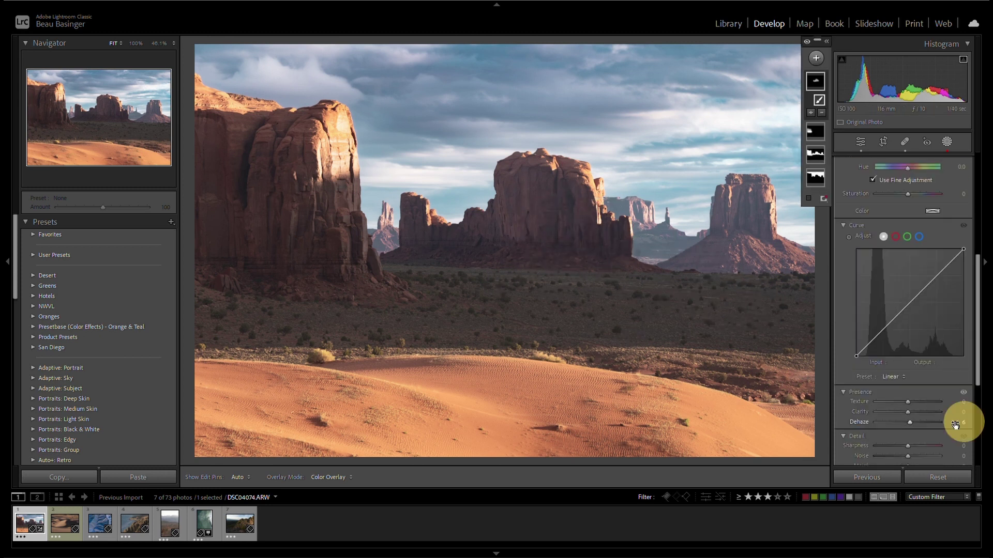
# Brush a second mask on the right butte with Dehaze 35 and Temp +6
pyautogui.click(816, 58)
pyautogui.click(845, 151)
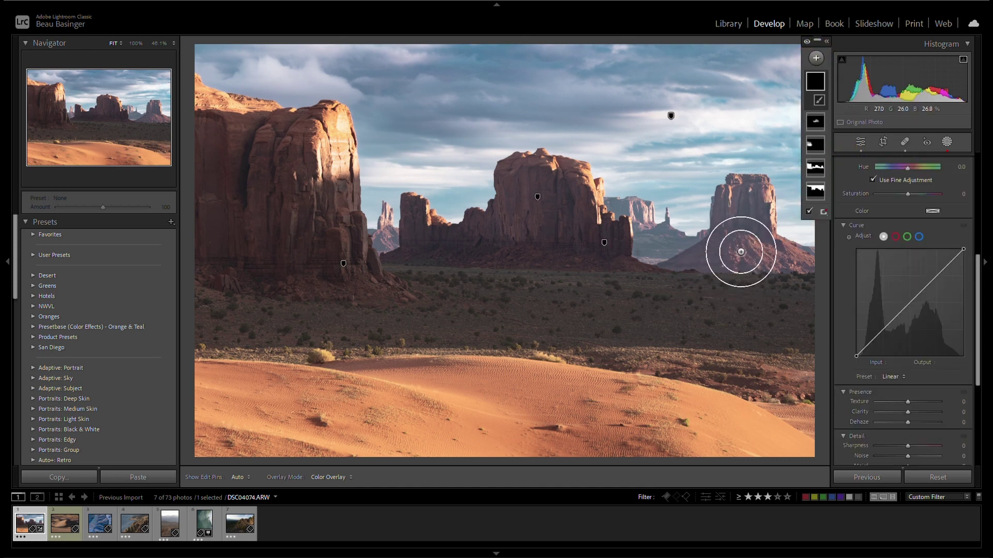
pyautogui.moveTo(691, 263)
pyautogui.mouseDown()
pyautogui.moveTo(754, 217)
pyautogui.moveTo(745, 198)
pyautogui.moveTo(730, 205)
pyautogui.moveTo(741, 236)
pyautogui.moveTo(755, 209)
pyautogui.moveTo(758, 233)
pyautogui.moveTo(782, 258)
pyautogui.moveTo(700, 264)
pyautogui.mouseUp()
pyautogui.click(953, 418)
pyautogui.write('35')
pyautogui.press('Return')
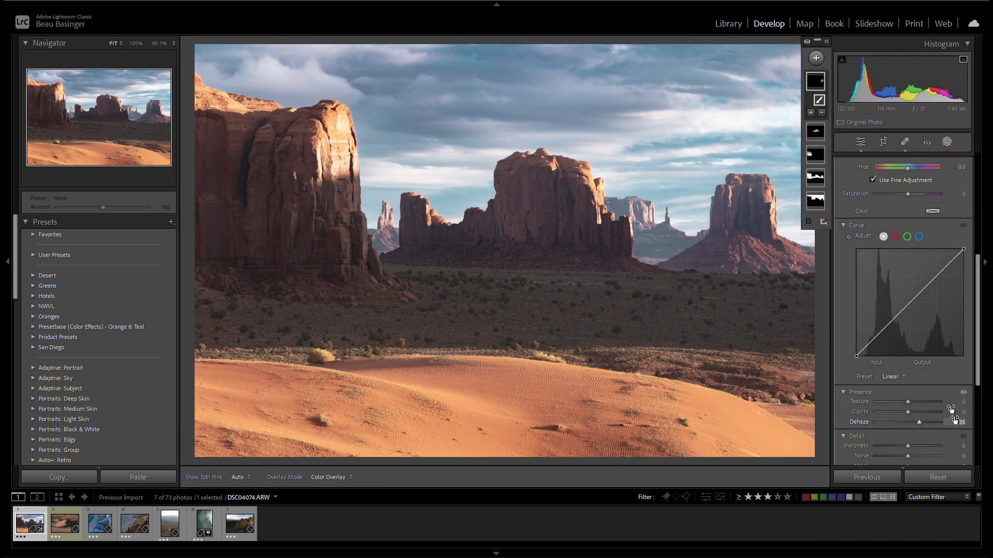
pyautogui.scroll(5, 940, 278)
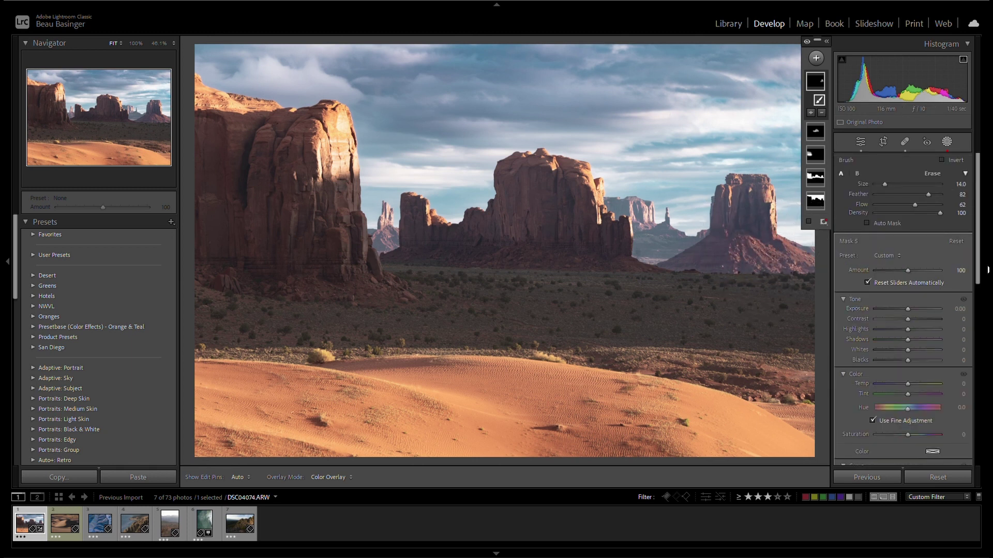
pyautogui.moveTo(960, 384); pyautogui.dragTo(964, 385)
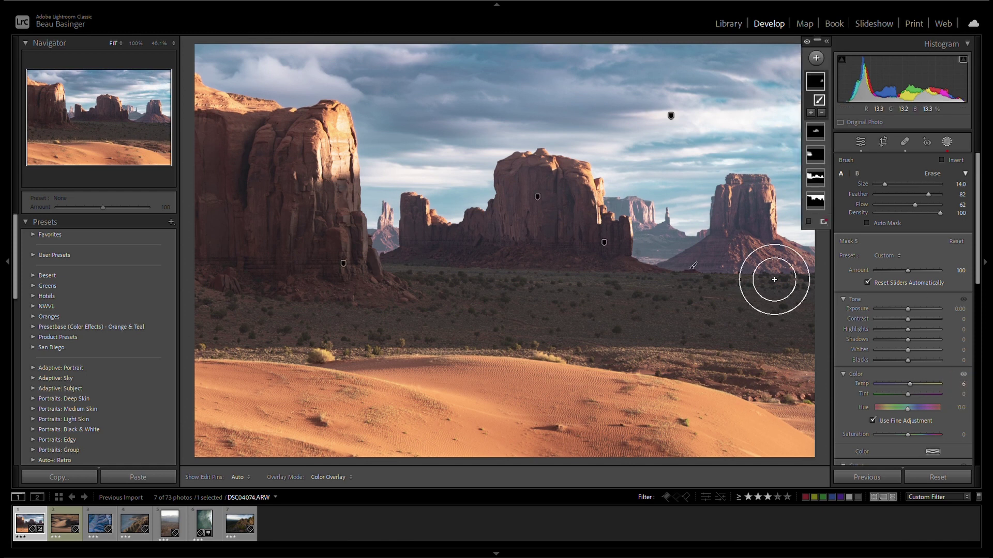
pyautogui.press('k')
pyautogui.press('k')
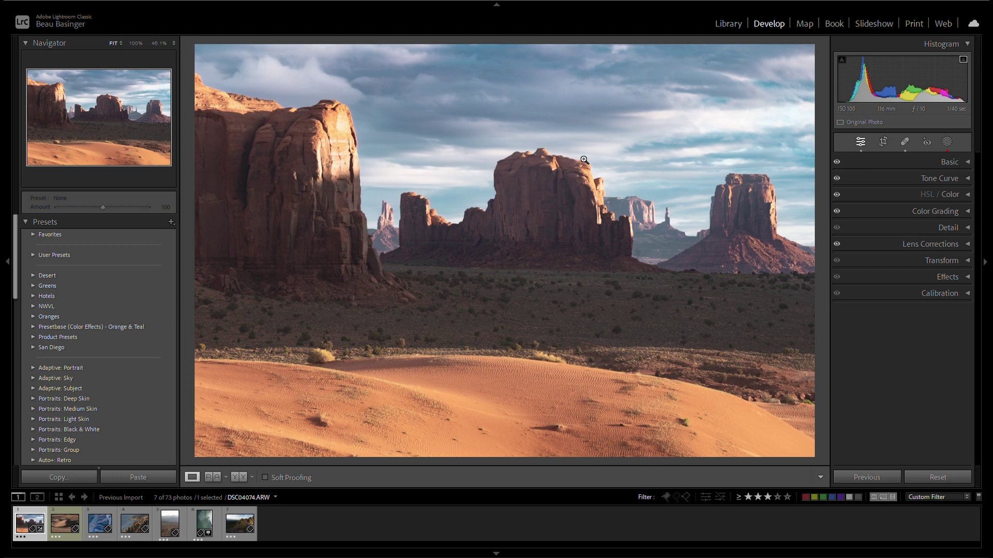
# Toggle Before/After twice to compare with the original, then bring the masks back up
pyautogui.press('\\')
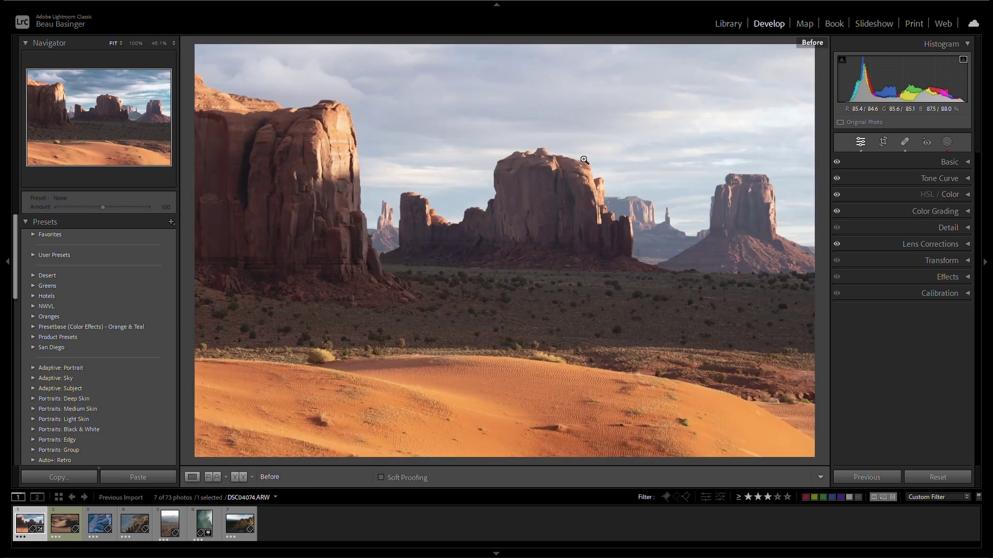
pyautogui.press('\\')
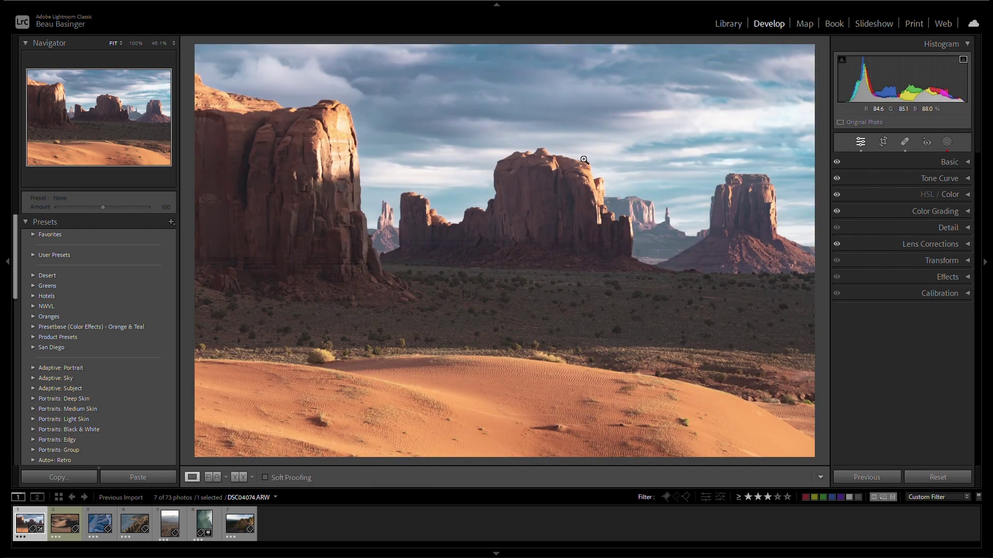
pyautogui.press('\\')
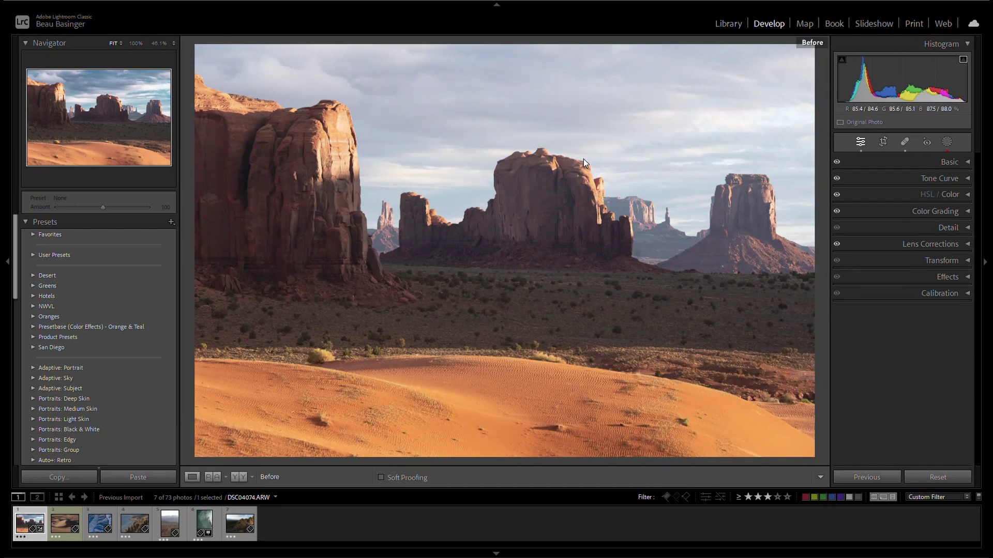
pyautogui.press('\\')
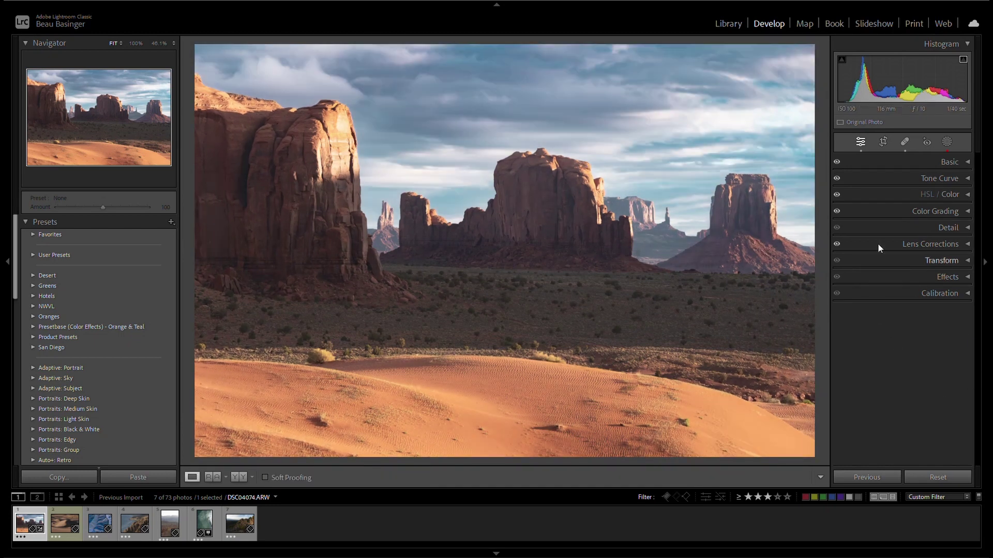
pyautogui.click(946, 143)
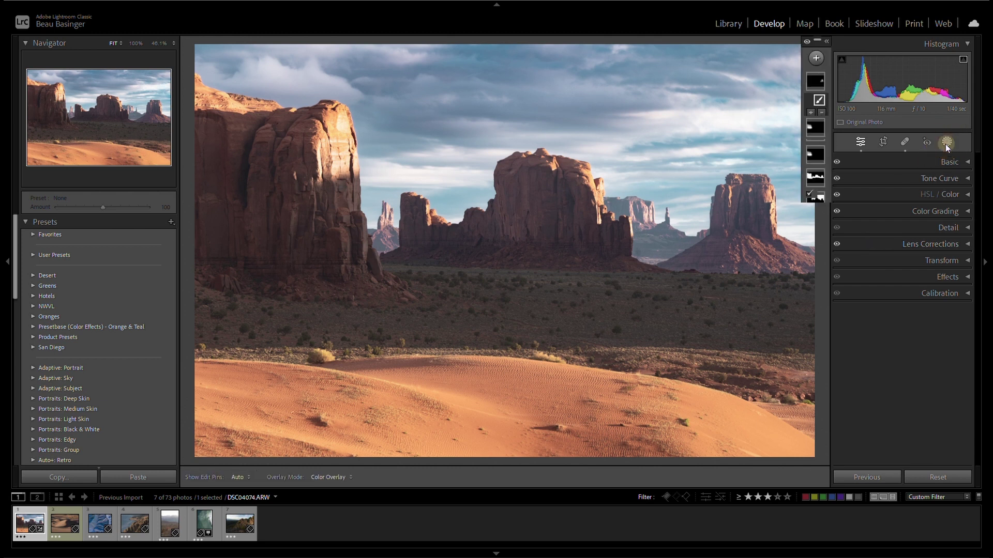
# Rename Mask 1, the sky mask, to 'sky' in the expanded masks list
pyautogui.click(827, 42)
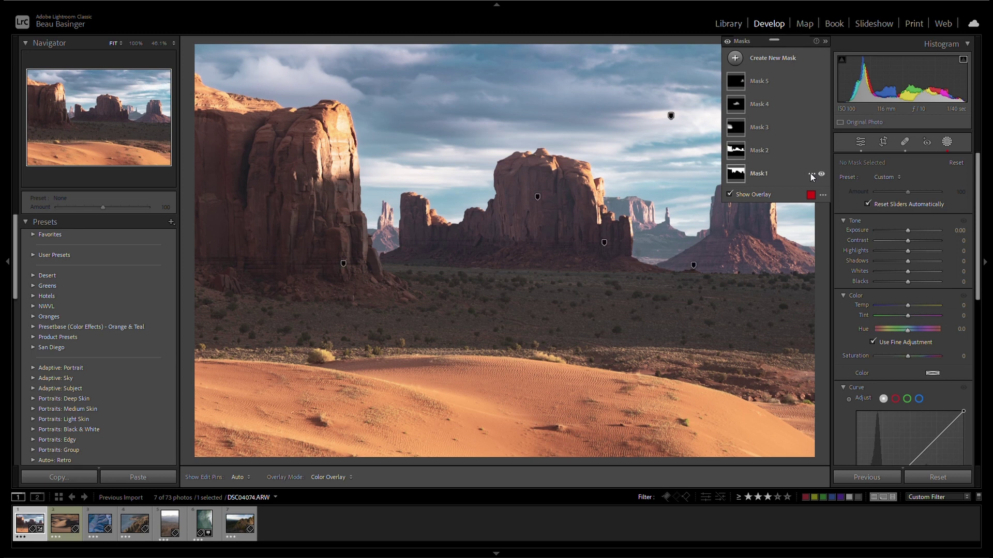
pyautogui.moveTo(740, 174)
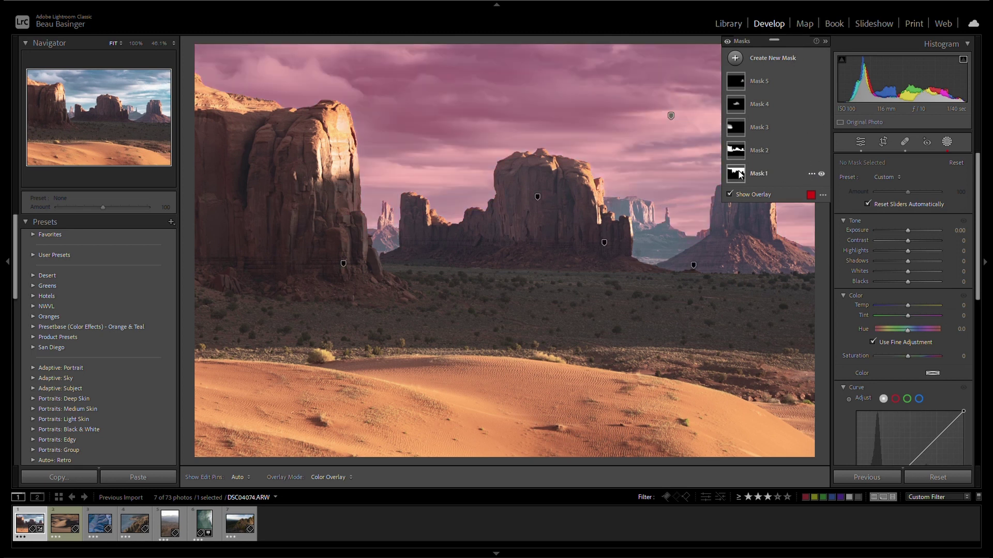
pyautogui.click(811, 175)
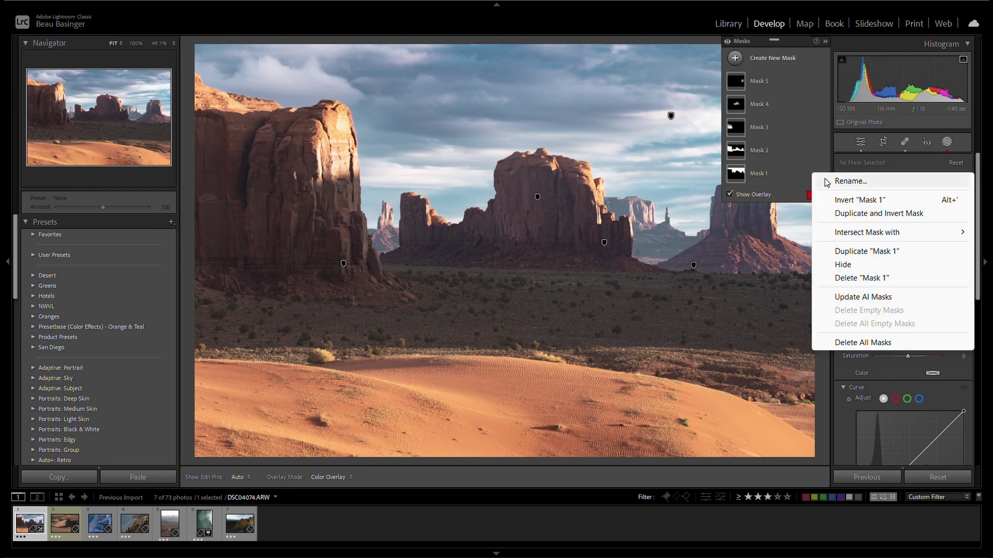
pyautogui.click(825, 182)
pyautogui.write('sky')
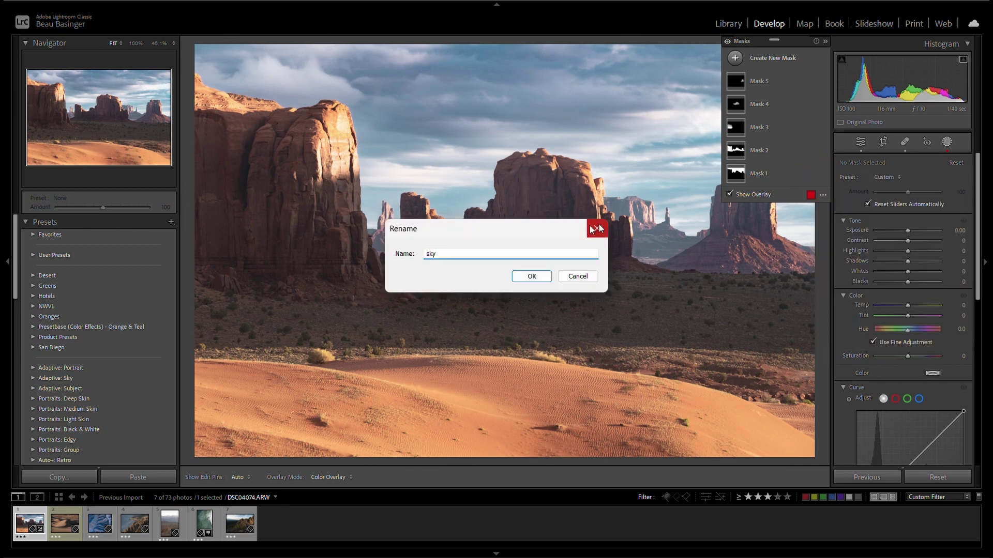
pyautogui.click(541, 279)
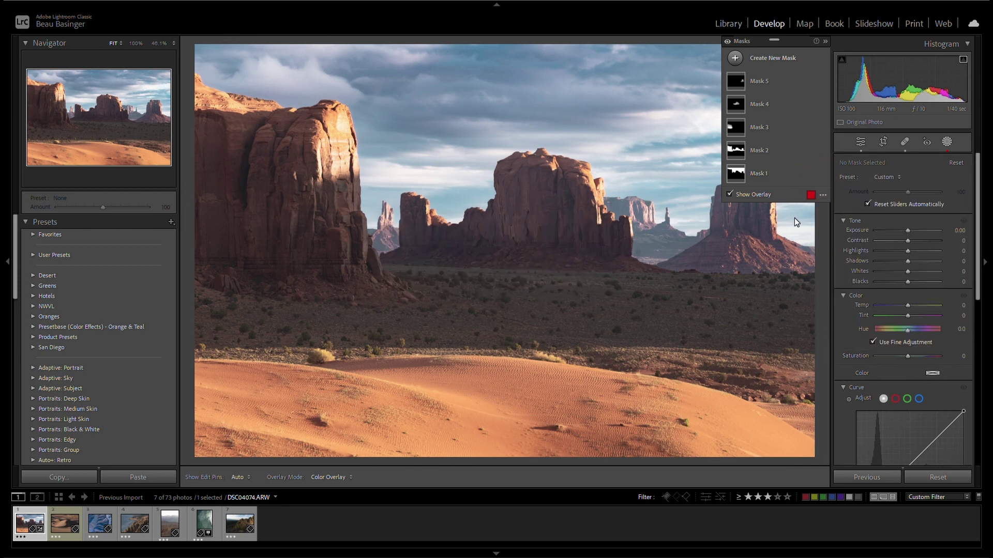
# Close the masking panel with Shift+W and reopen the photo's masks
pyautogui.moveTo(738, 157)
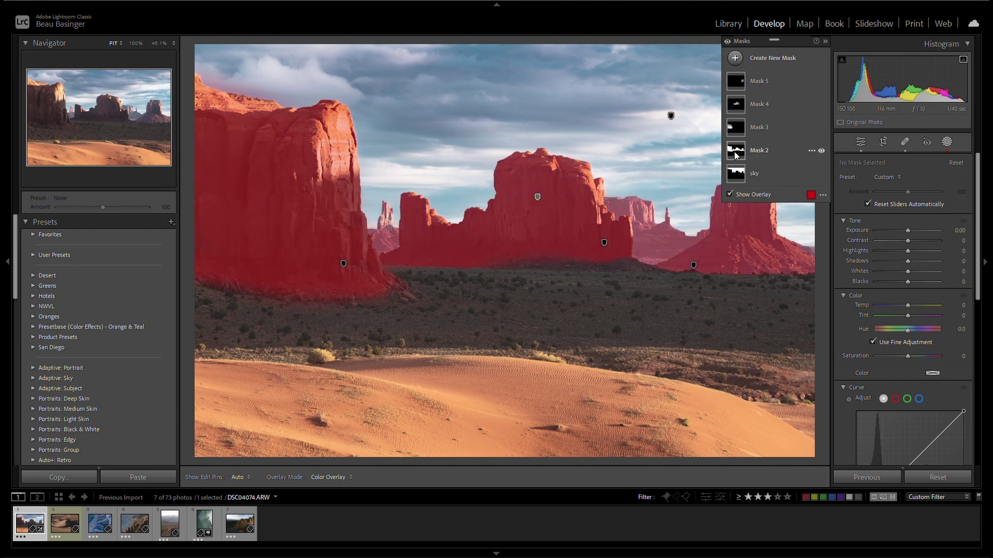
pyautogui.moveTo(738, 85)
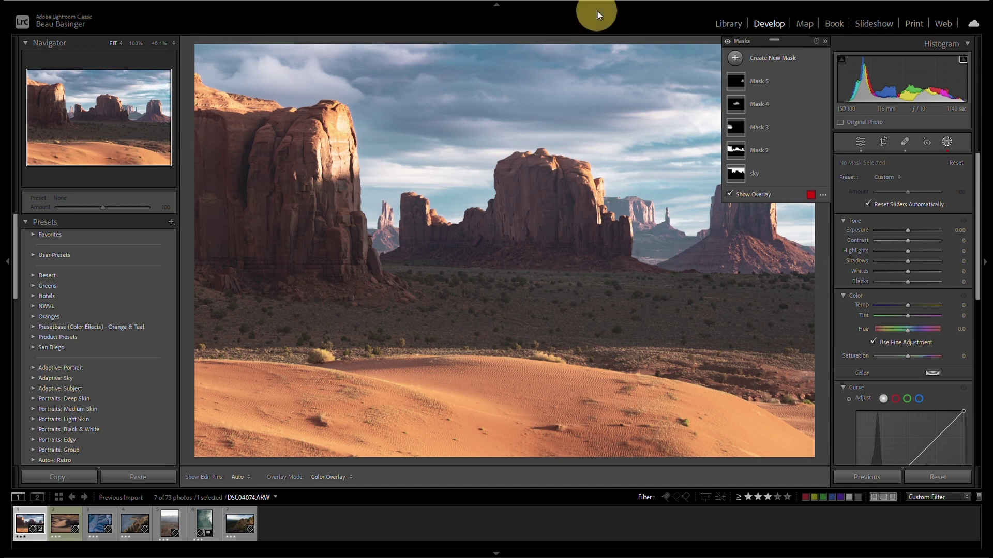
pyautogui.hotkey('shift', 'w')
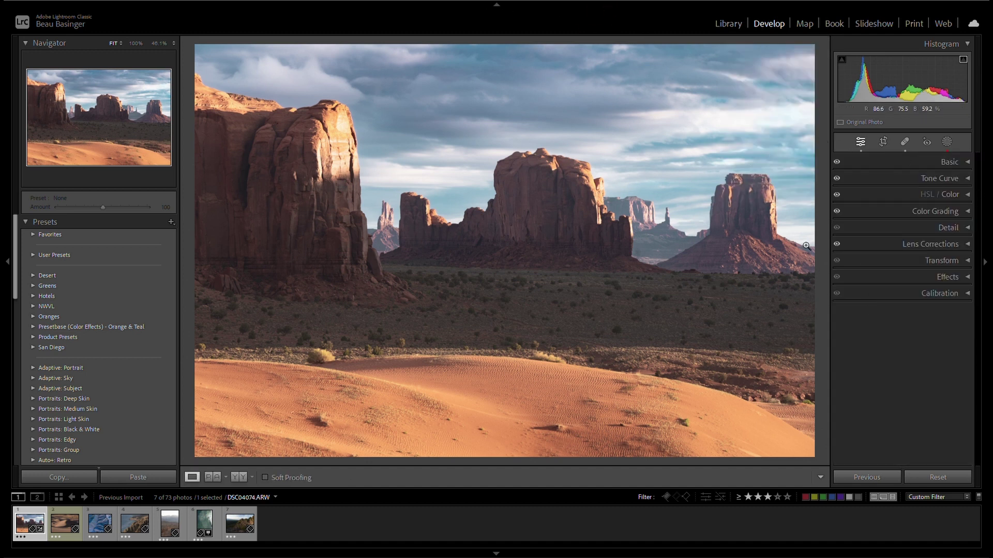
pyautogui.hotkey('shift', 'w')
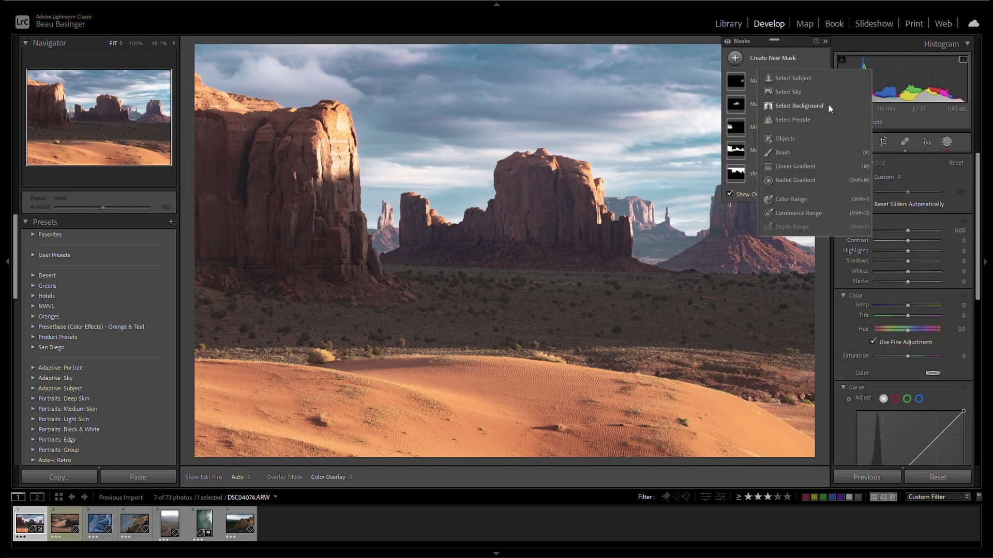
# Draw a feathered radial gradient mask and shift it over the right buttes
pyautogui.click(784, 63)
pyautogui.click(827, 179)
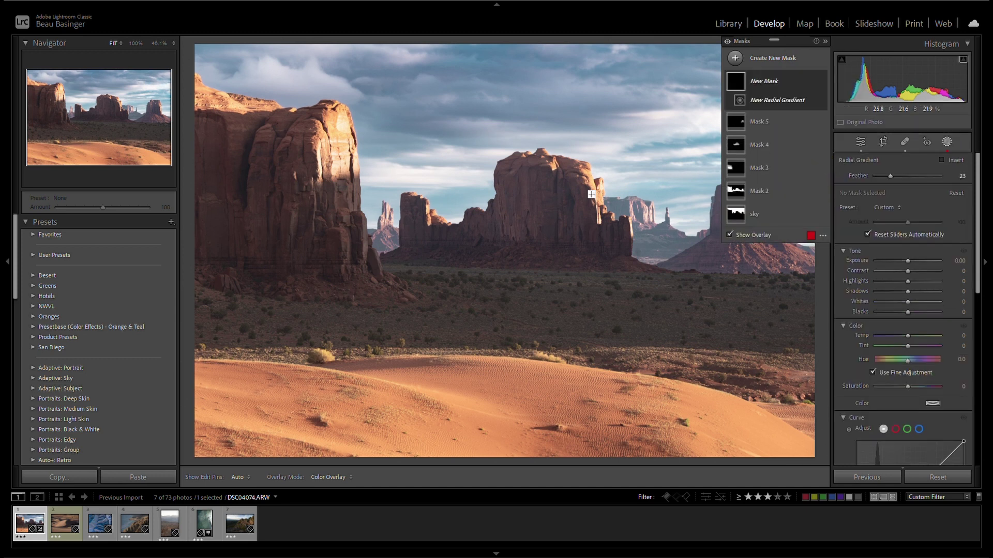
pyautogui.moveTo(590, 193); pyautogui.dragTo(496, 276)
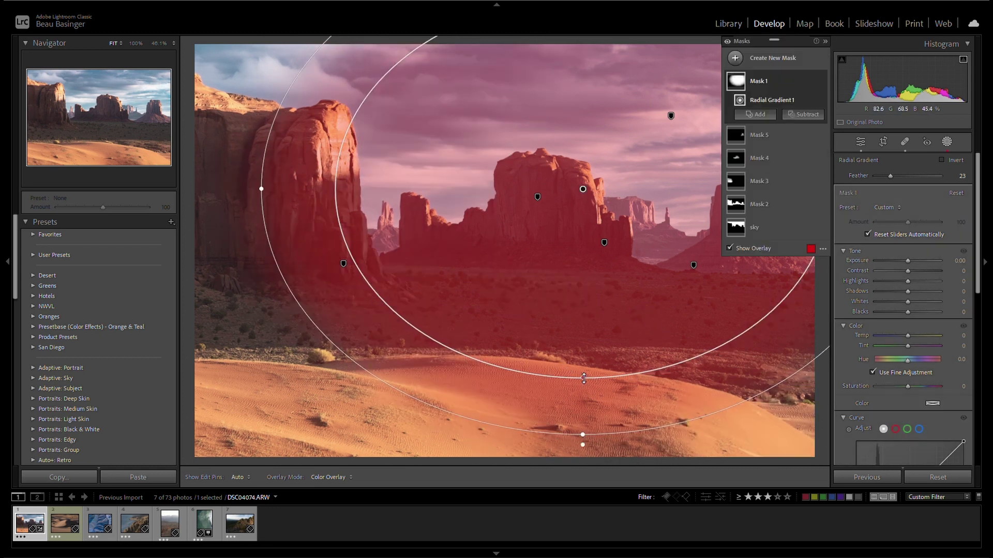
pyautogui.moveTo(584, 378); pyautogui.dragTo(589, 331)
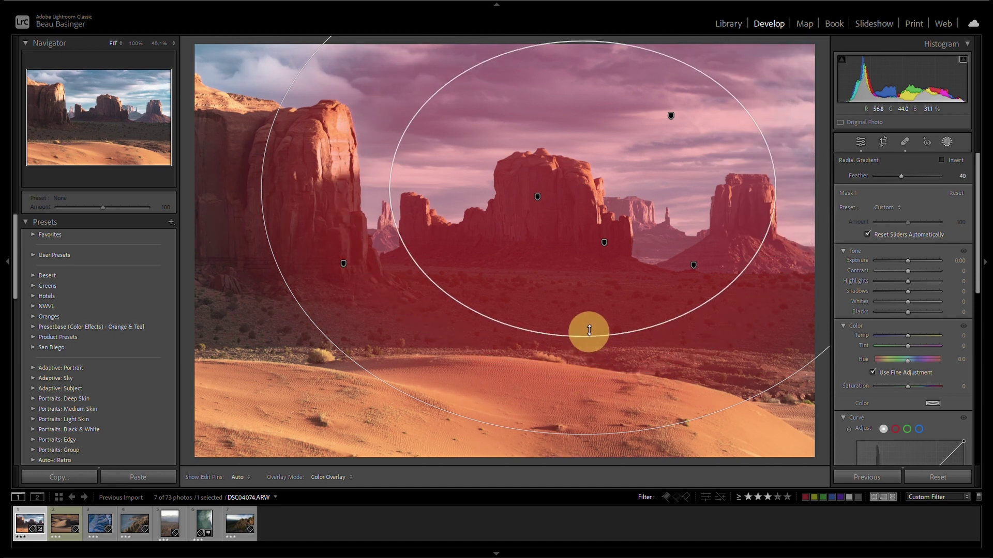
pyautogui.moveTo(550, 264); pyautogui.dragTo(843, 277)
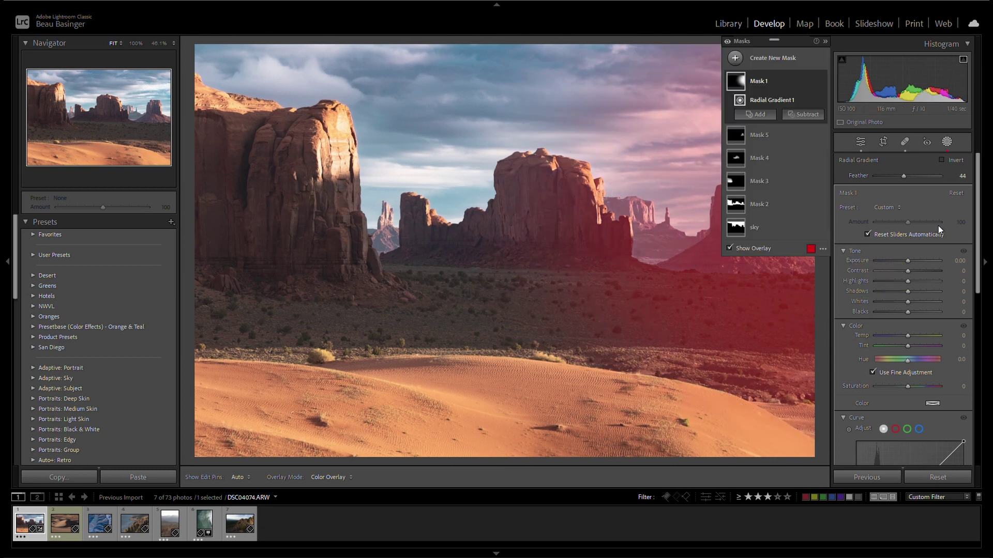
# Give the radial mask Highlights +18, Dehaze -18 and a warmer Temp
pyautogui.click(826, 41)
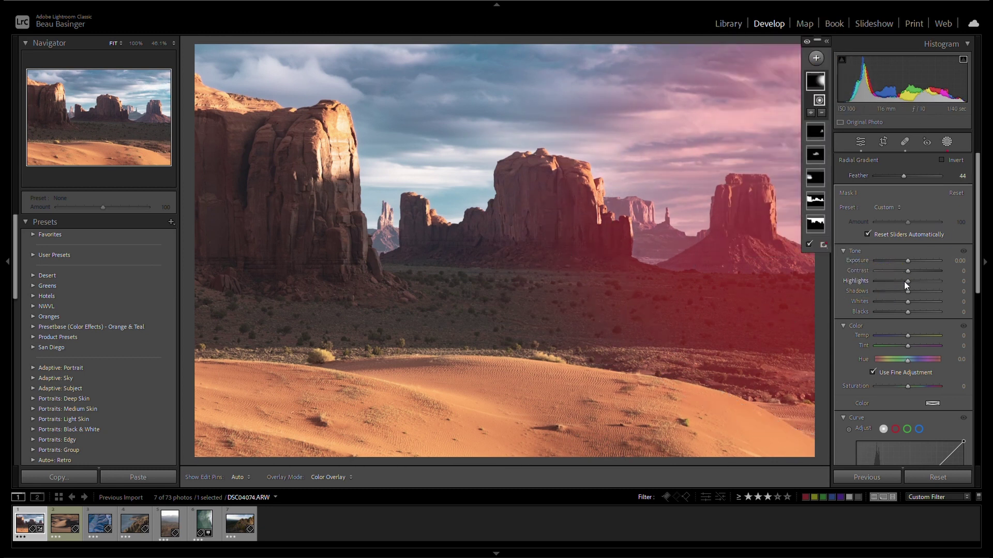
pyautogui.moveTo(907, 281)
pyautogui.mouseDown()
pyautogui.moveTo(958, 321)
pyautogui.moveTo(917, 281)
pyautogui.mouseUp()
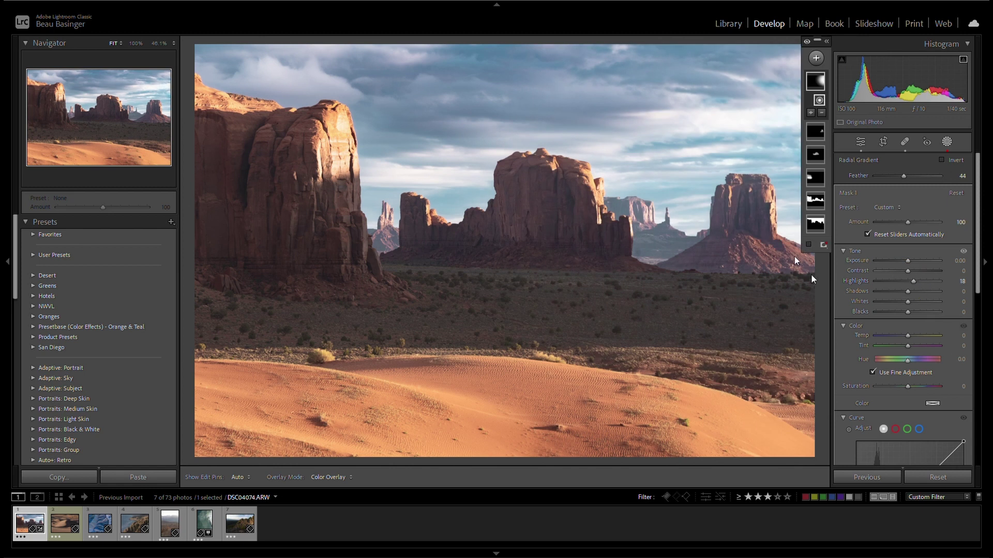
pyautogui.scroll(-3, 920, 372)
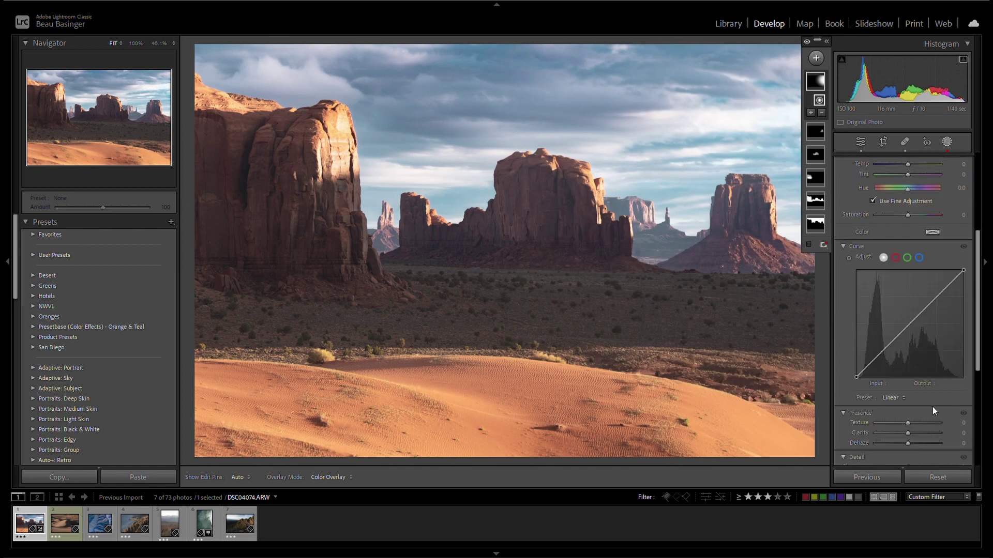
pyautogui.scroll(-1, 933, 411)
pyautogui.click(962, 387)
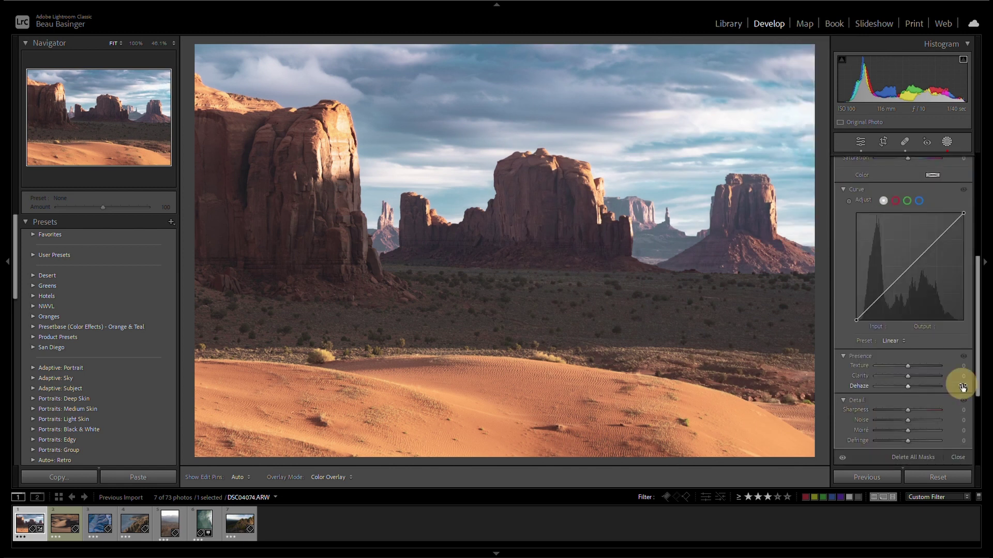
pyautogui.moveTo(963, 387); pyautogui.dragTo(950, 387)
pyautogui.scroll(5, 961, 357)
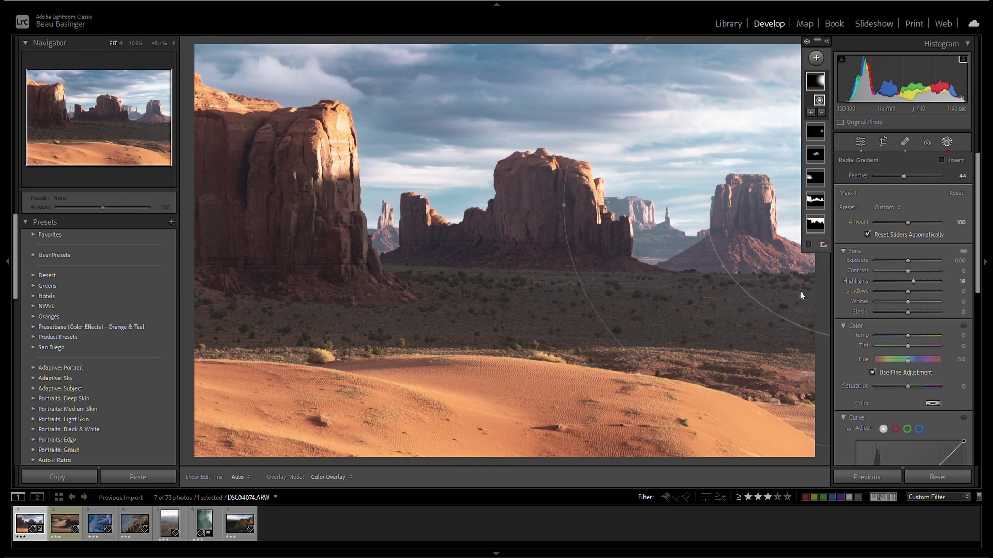
pyautogui.moveTo(961, 335); pyautogui.dragTo(971, 335)
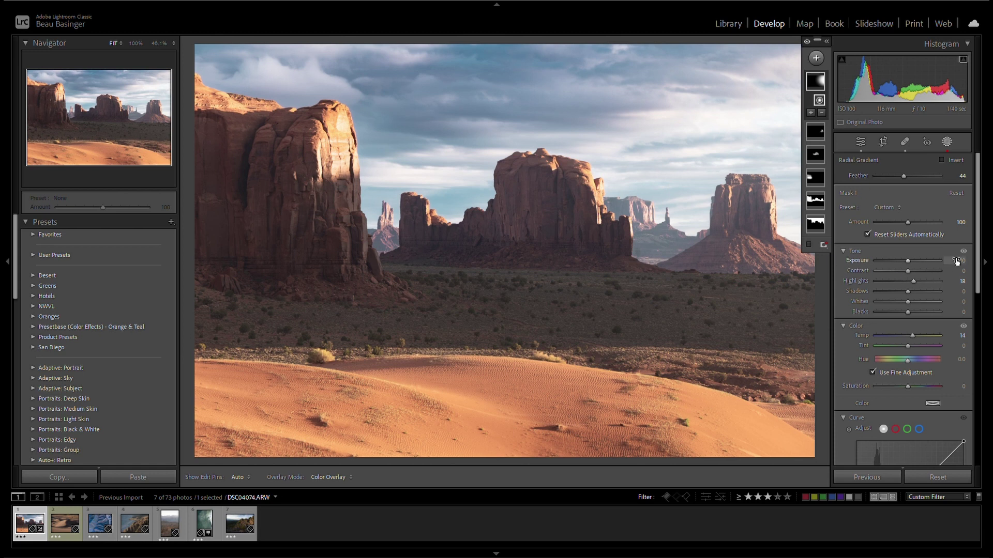
pyautogui.moveTo(957, 262); pyautogui.dragTo(962, 260)
pyautogui.hotkey('ctrl', 'z')
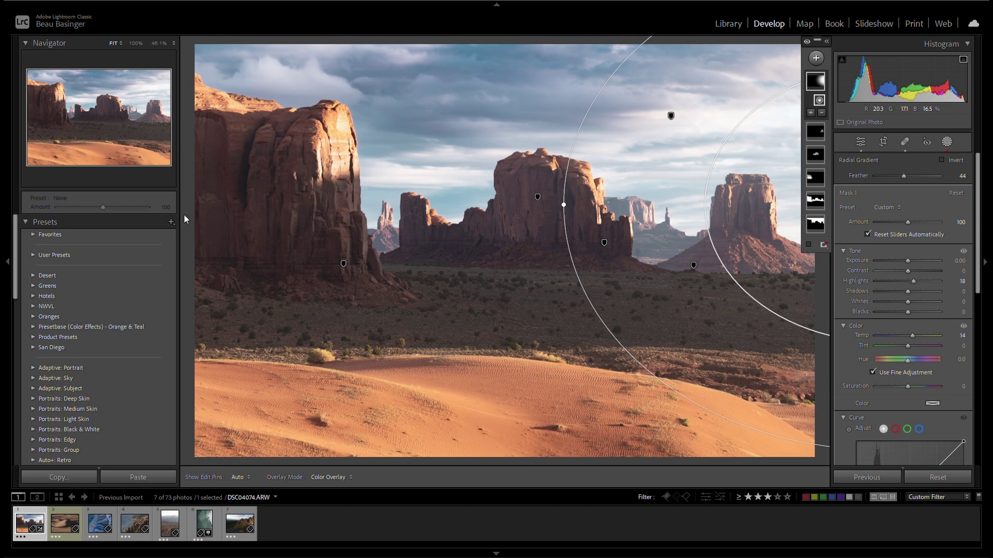
pyautogui.click(875, 160)
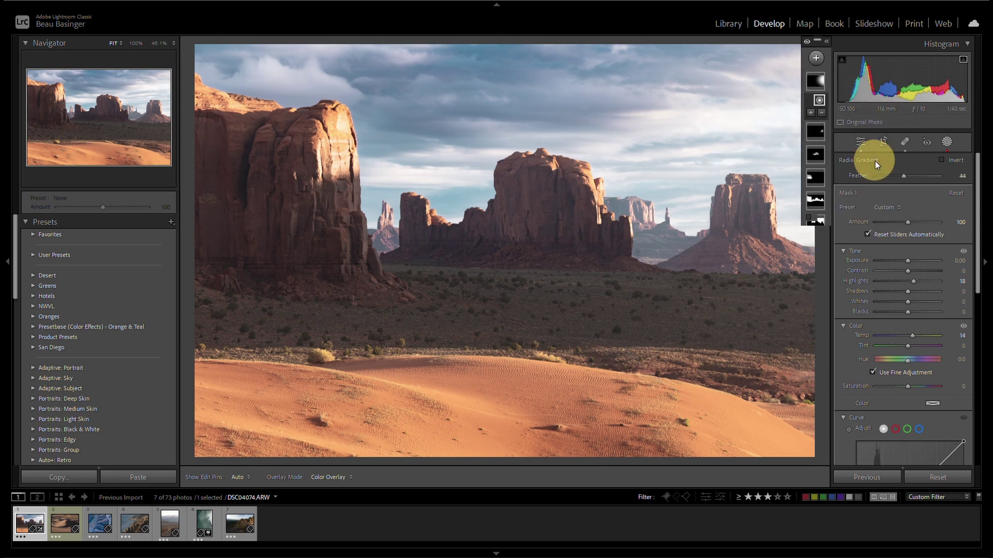
# Add a linear gradient from the left edge with lowered Shadows and Exposure
pyautogui.press('m')
pyautogui.moveTo(212, 228); pyautogui.dragTo(509, 226)
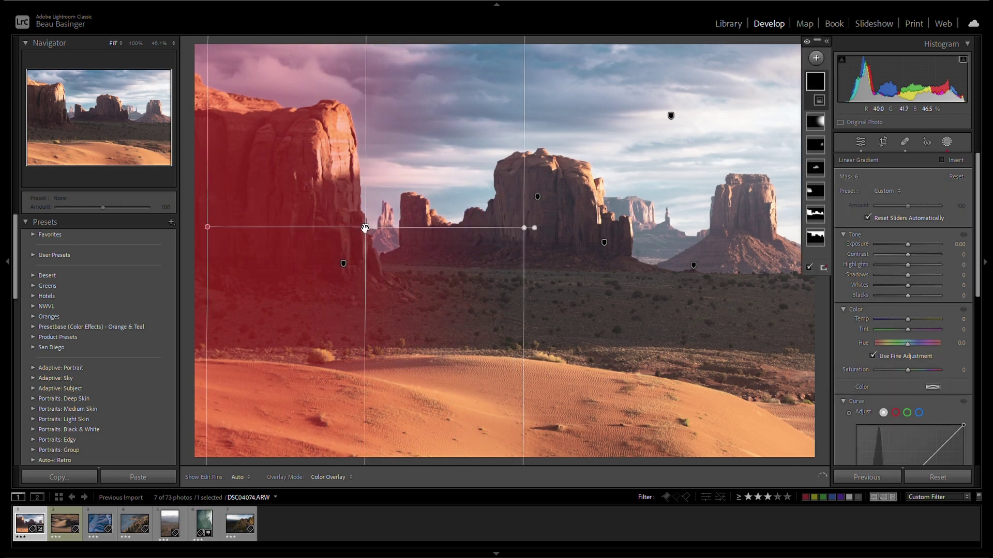
pyautogui.moveTo(361, 226); pyautogui.dragTo(290, 224)
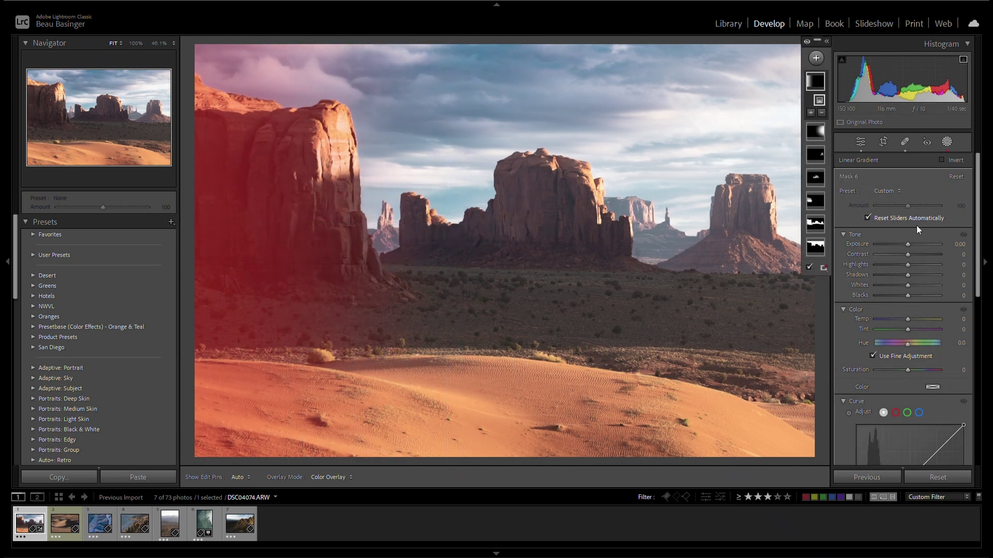
pyautogui.moveTo(963, 277); pyautogui.dragTo(953, 276)
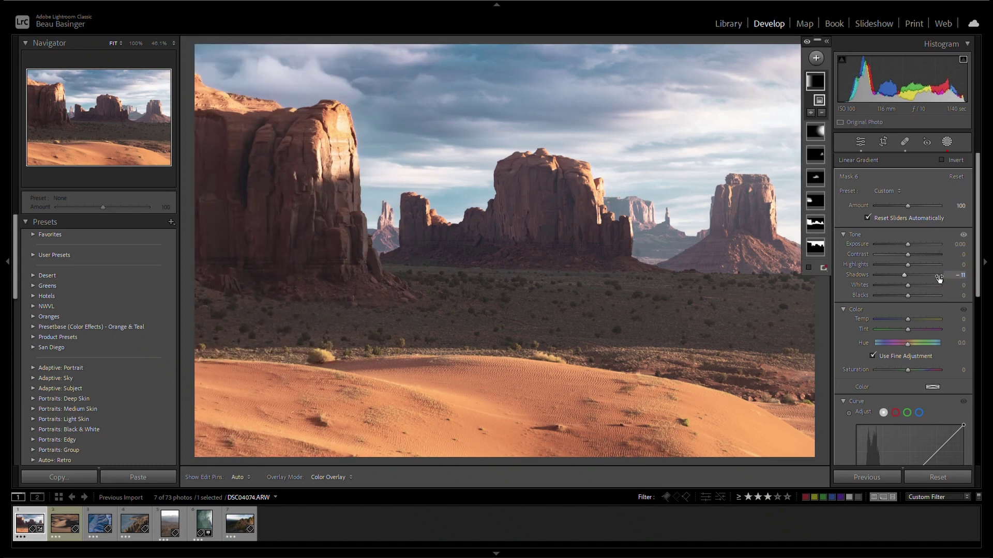
pyautogui.click(962, 245)
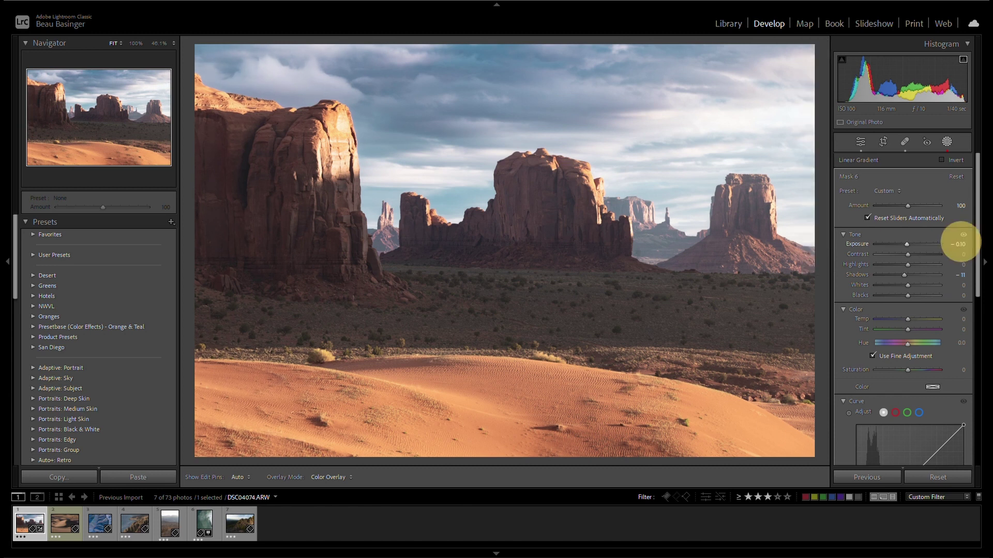
pyautogui.hotkey('shift', 'w')
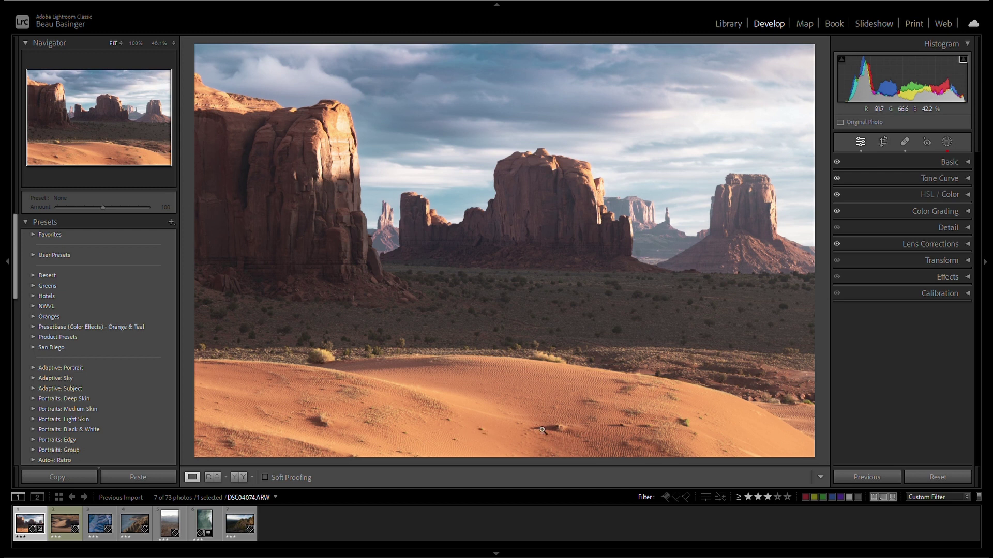
# Heal eight footprints on the zoomed foreground dune with Spot Removal, then zoom back out
pyautogui.moveTo(372, 356); pyautogui.dragTo(566, 478)
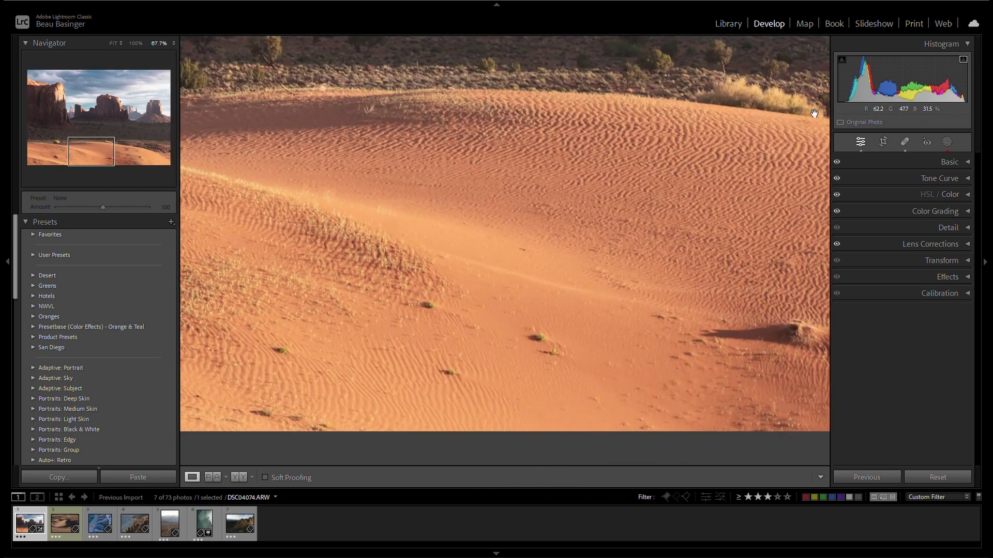
pyautogui.click(904, 142)
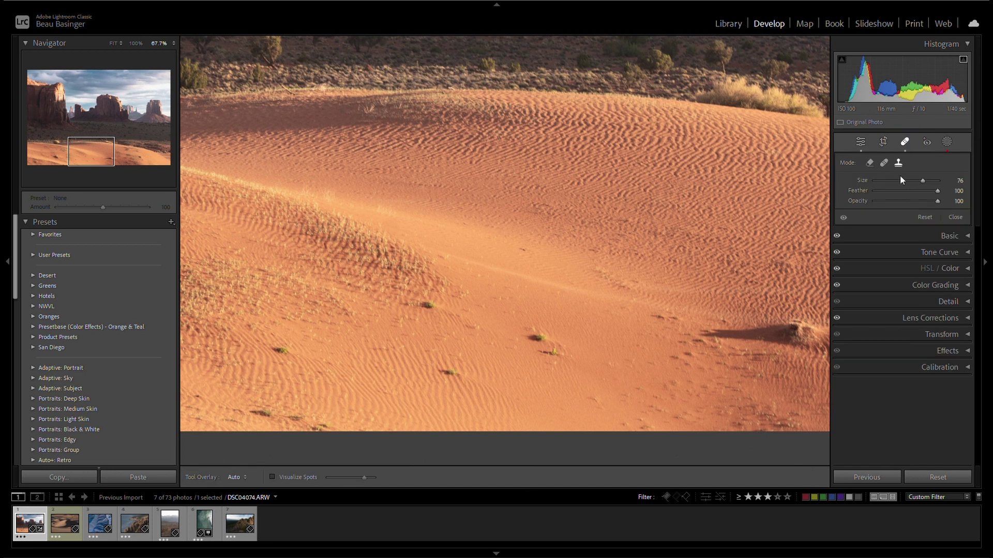
pyautogui.click(428, 304)
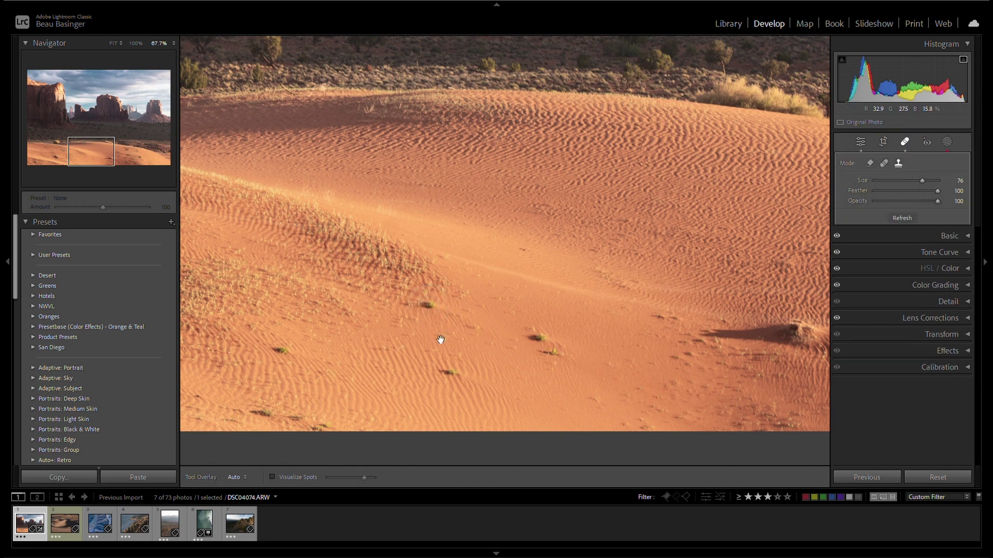
pyautogui.click(449, 373)
pyautogui.click(533, 335)
pyautogui.click(555, 355)
pyautogui.click(279, 351)
pyautogui.click(261, 415)
pyautogui.click(291, 395)
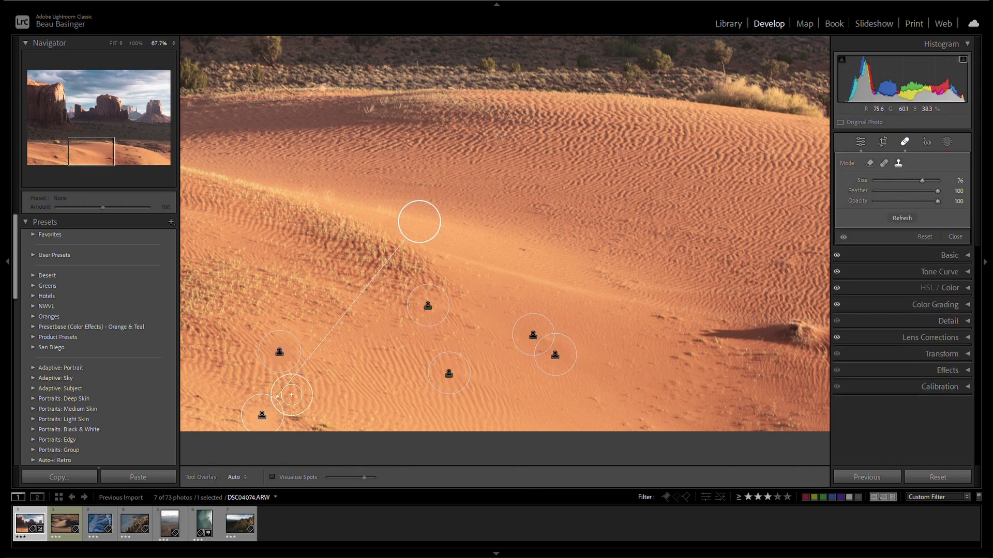
pyautogui.click(355, 394)
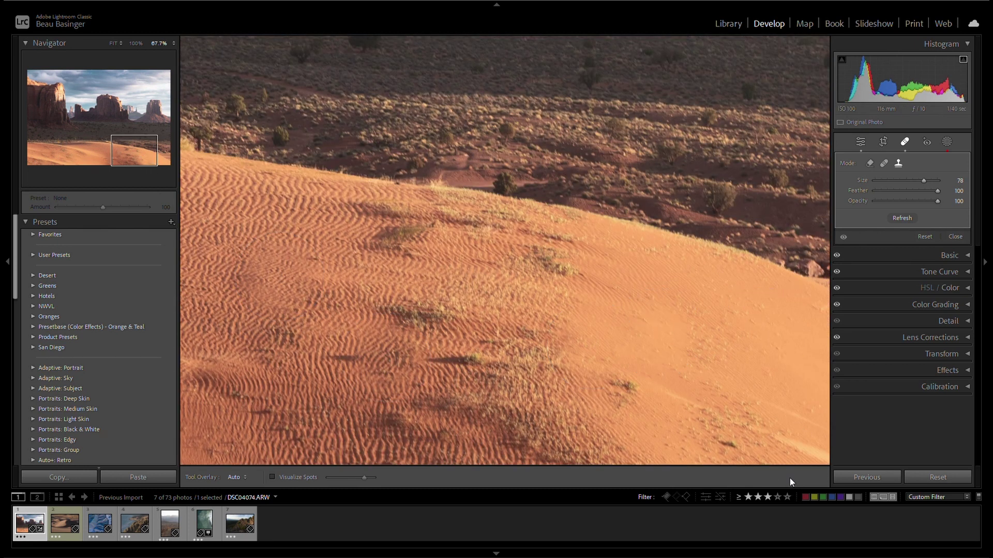
pyautogui.press('q')
pyautogui.click(582, 384)
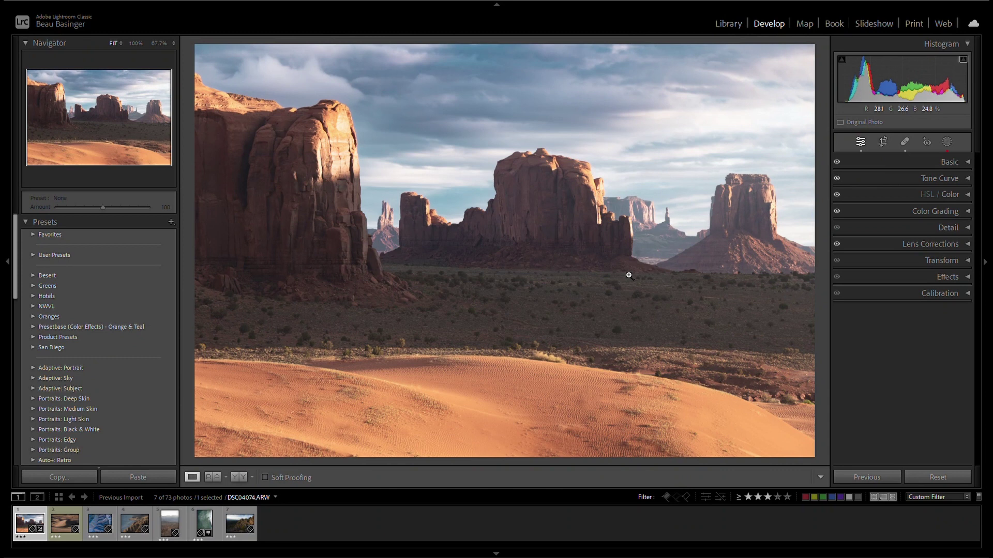
# Compare Before/After twice and rate the canyon photo four stars
pyautogui.press('\\')
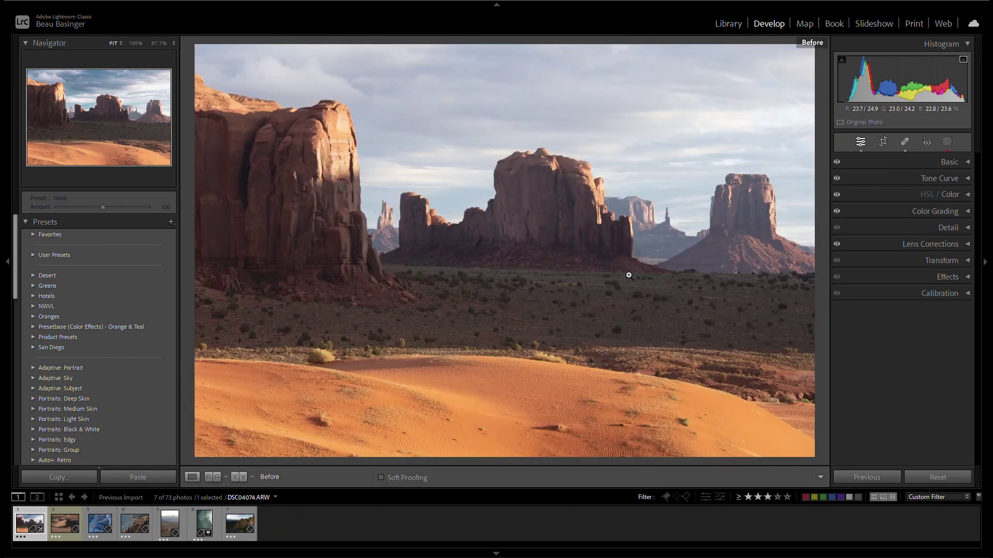
pyautogui.press('\\')
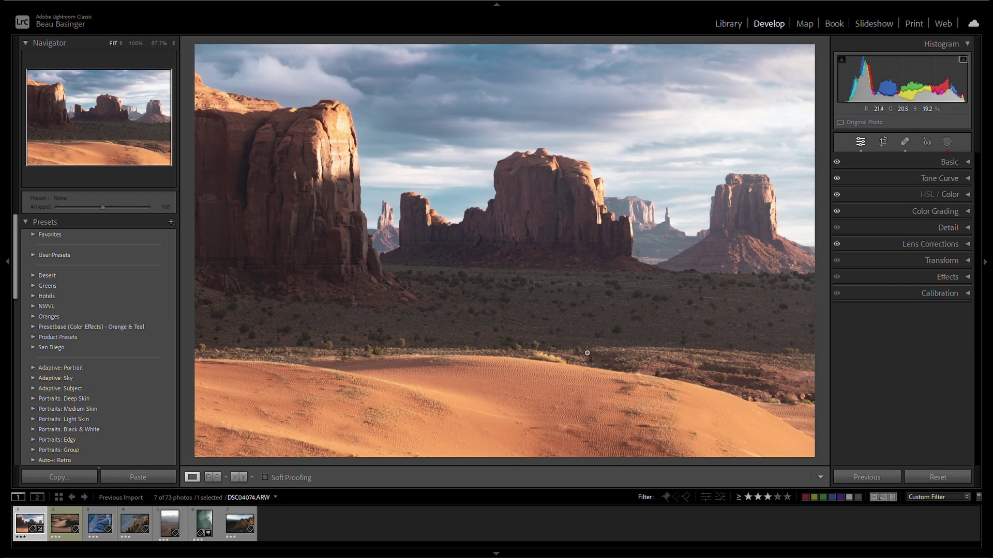
pyautogui.press('\\')
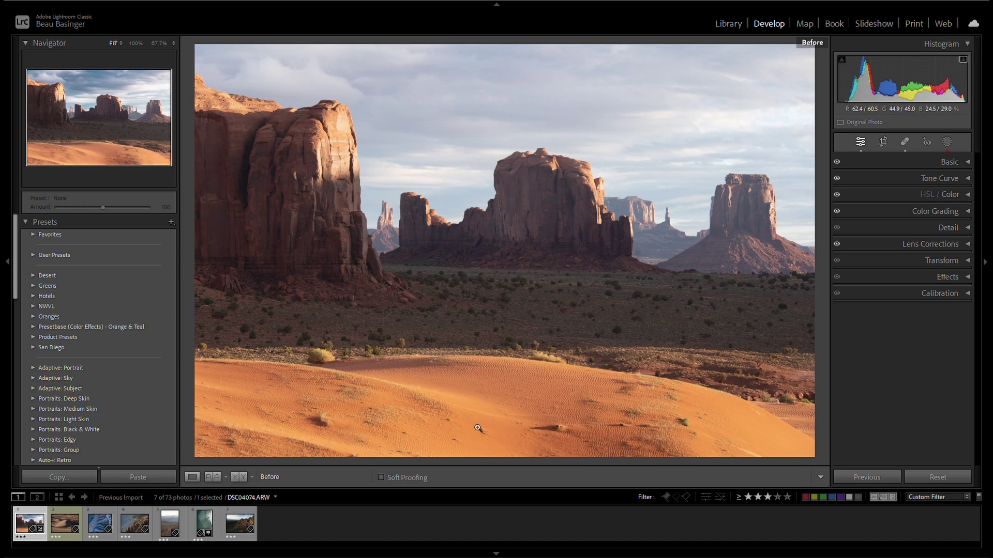
pyautogui.press('\\')
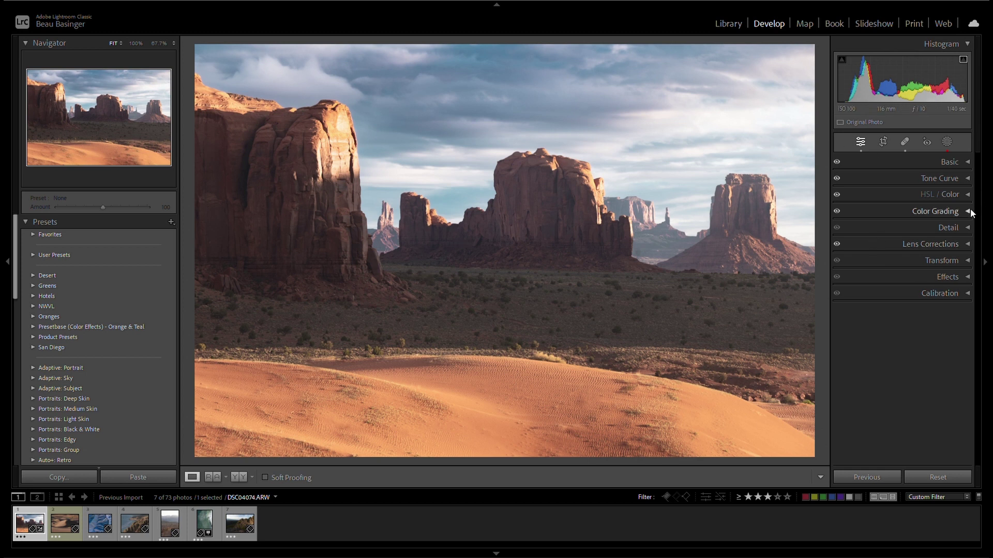
pyautogui.press('4')
# Raise the global Dehaze to +18 and move on to the dune photo
pyautogui.click(964, 162)
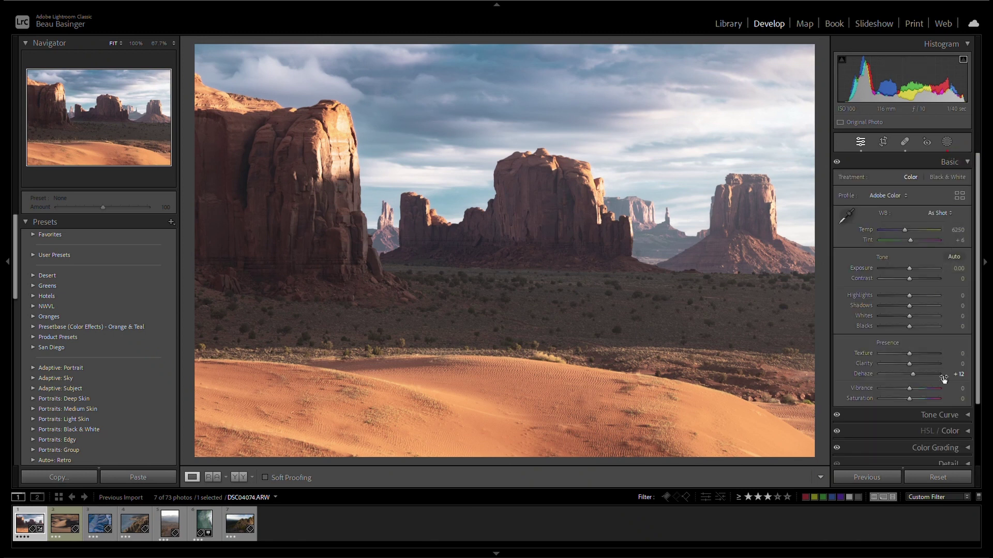
pyautogui.moveTo(956, 375); pyautogui.dragTo(961, 374)
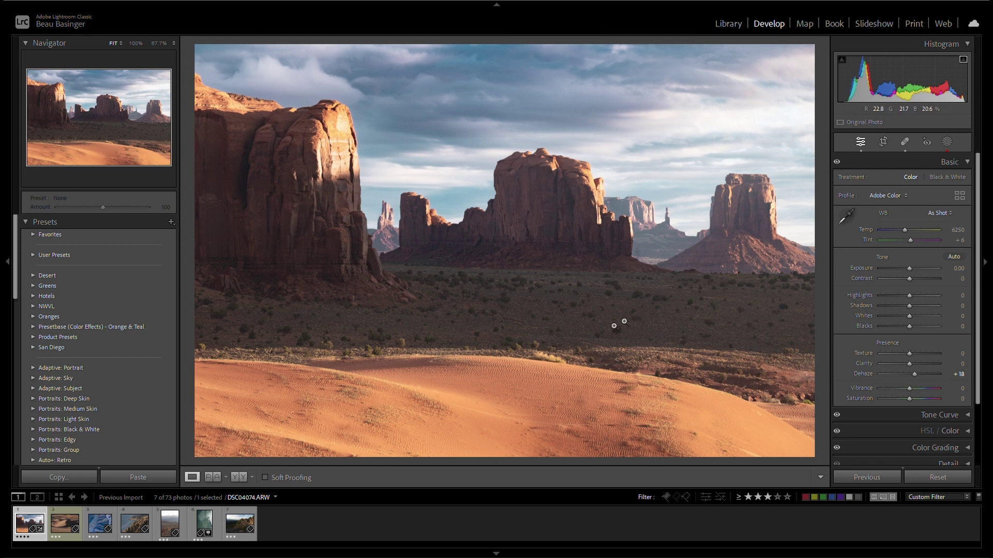
pyautogui.press('Right')
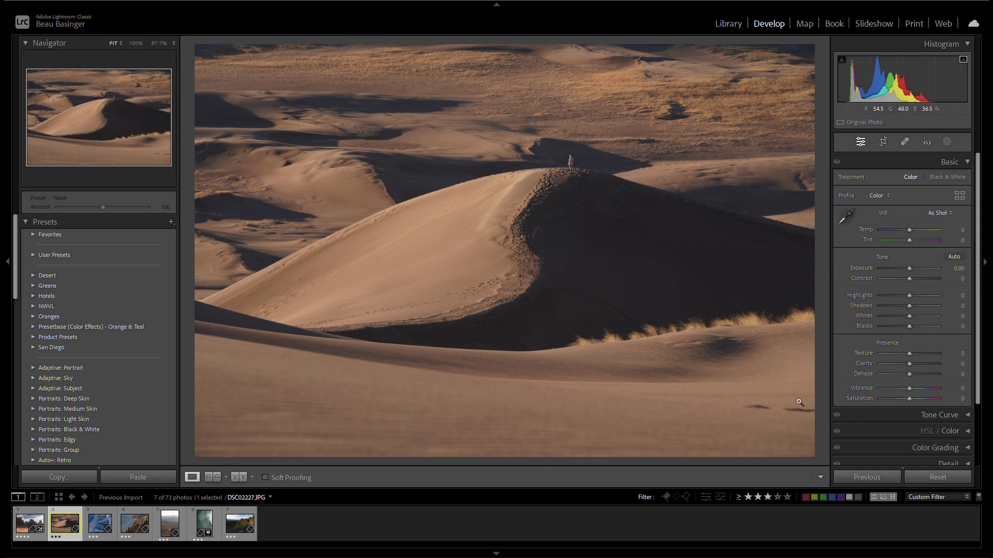
# Heal the marks in the dune photo's lower-right sand
pyautogui.click(905, 143)
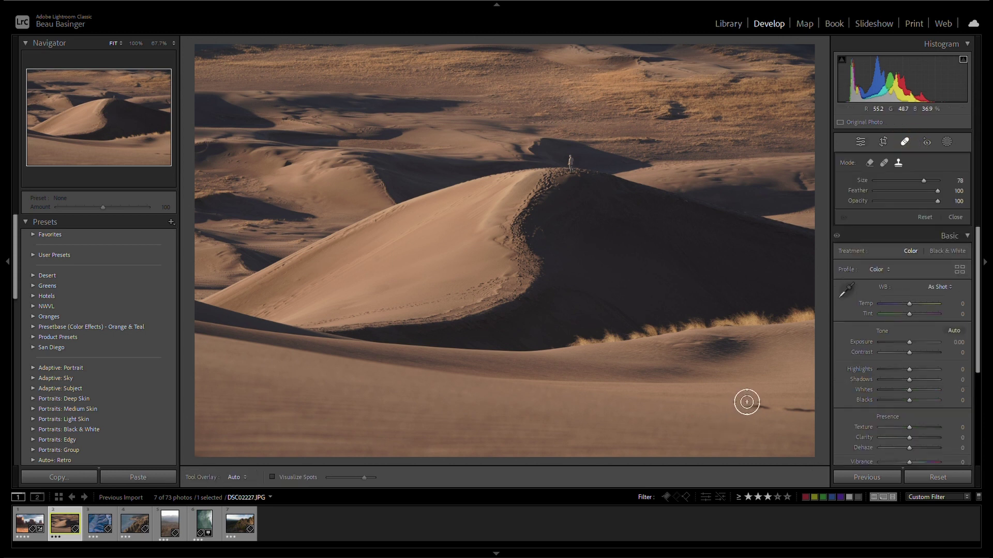
pyautogui.moveTo(747, 403); pyautogui.dragTo(833, 408)
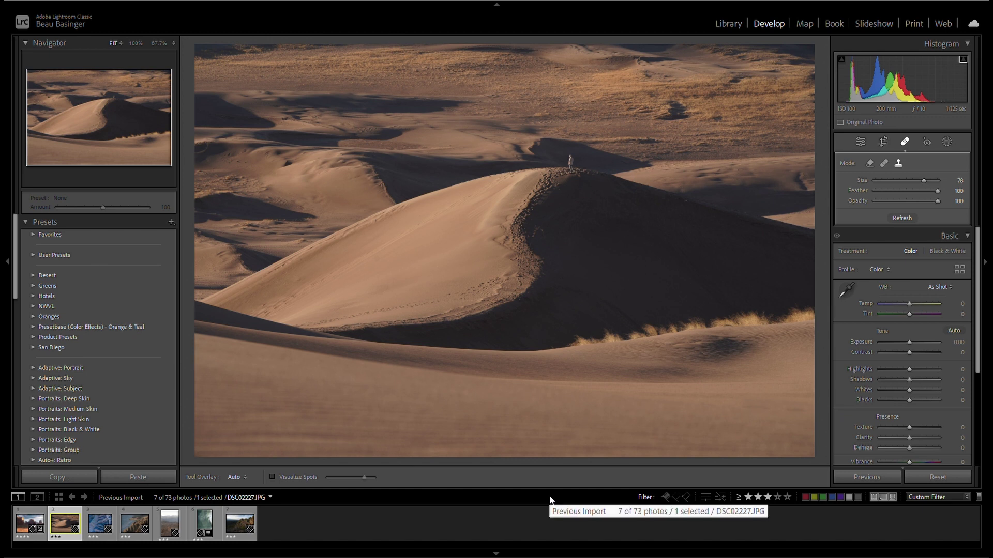
pyautogui.press('q')
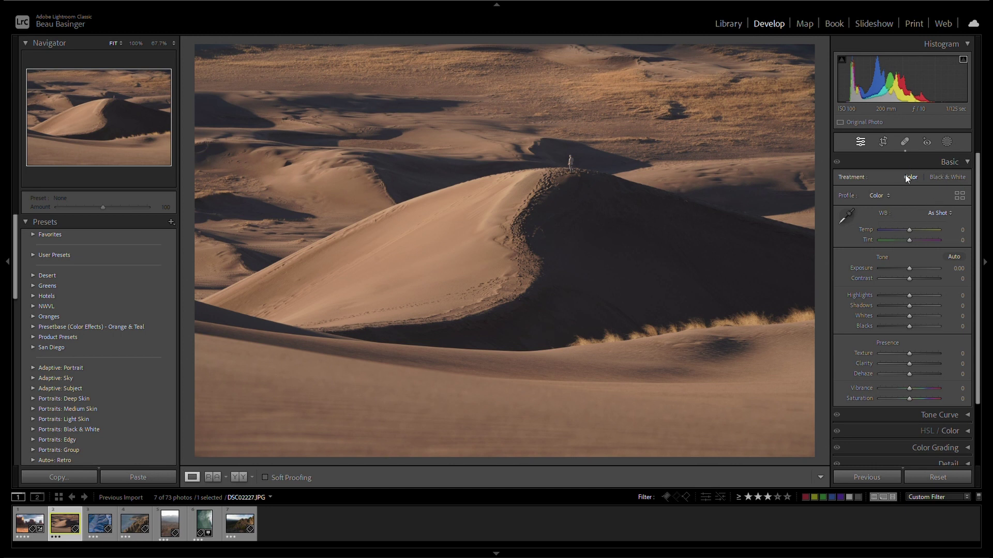
# Tighten the crop and reposition the frame around the big dune and hiker
pyautogui.press('r')
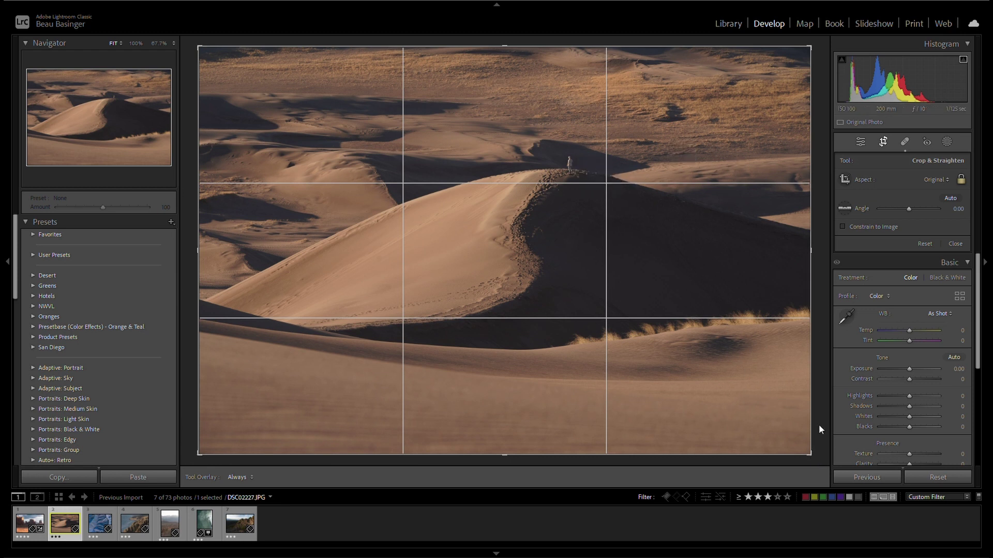
pyautogui.moveTo(811, 450); pyautogui.dragTo(788, 435)
pyautogui.press('r')
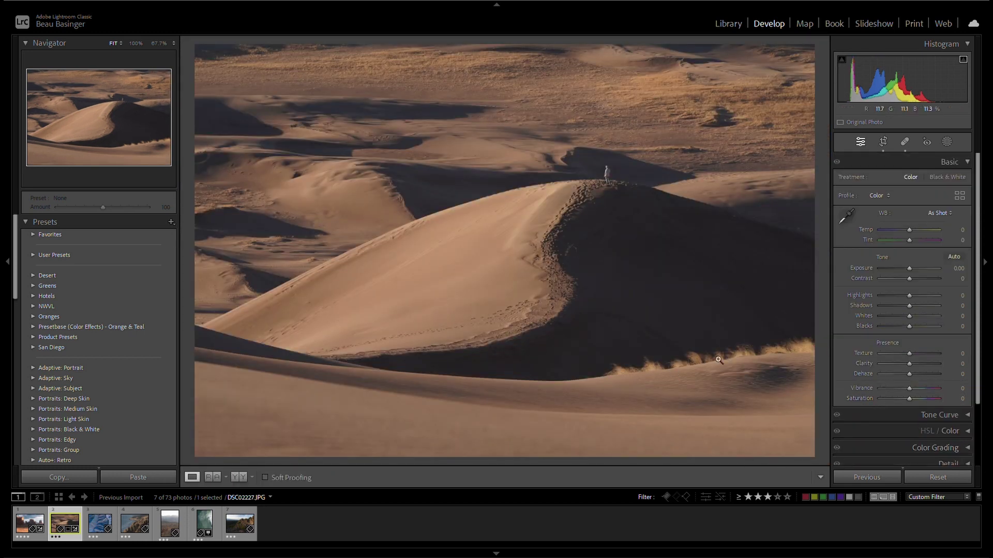
pyautogui.press('r')
pyautogui.moveTo(721, 267); pyautogui.dragTo(620, 266)
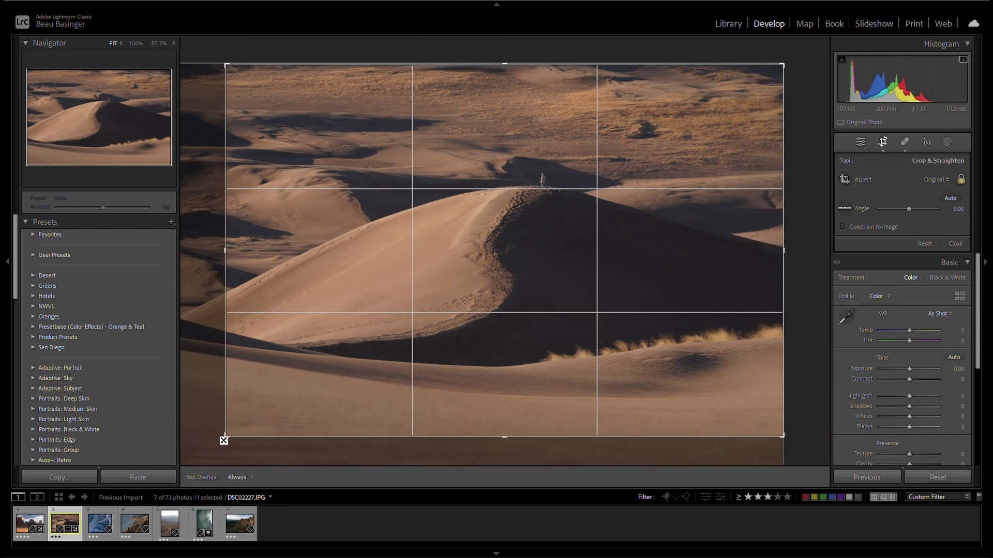
pyautogui.moveTo(222, 438); pyautogui.dragTo(242, 444)
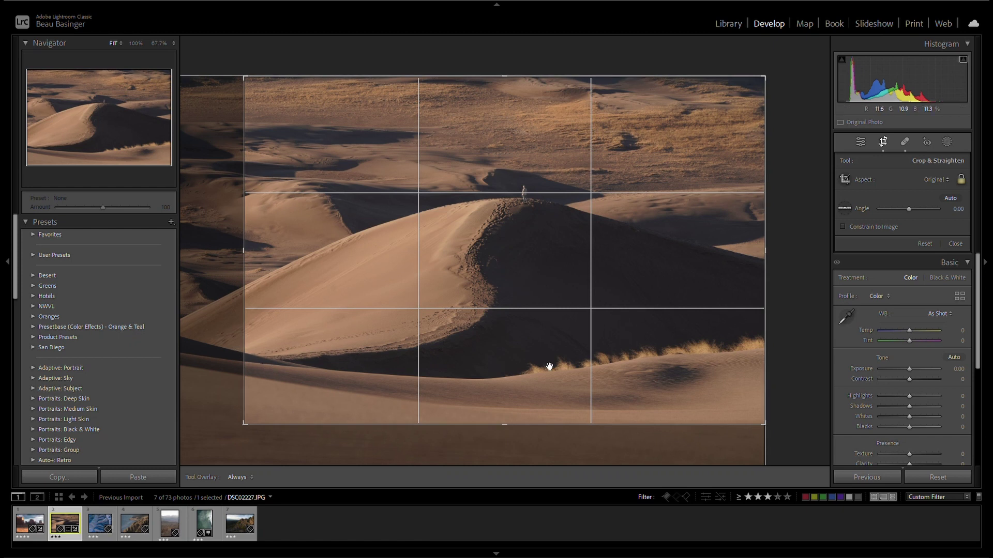
pyautogui.moveTo(550, 383); pyautogui.dragTo(543, 377)
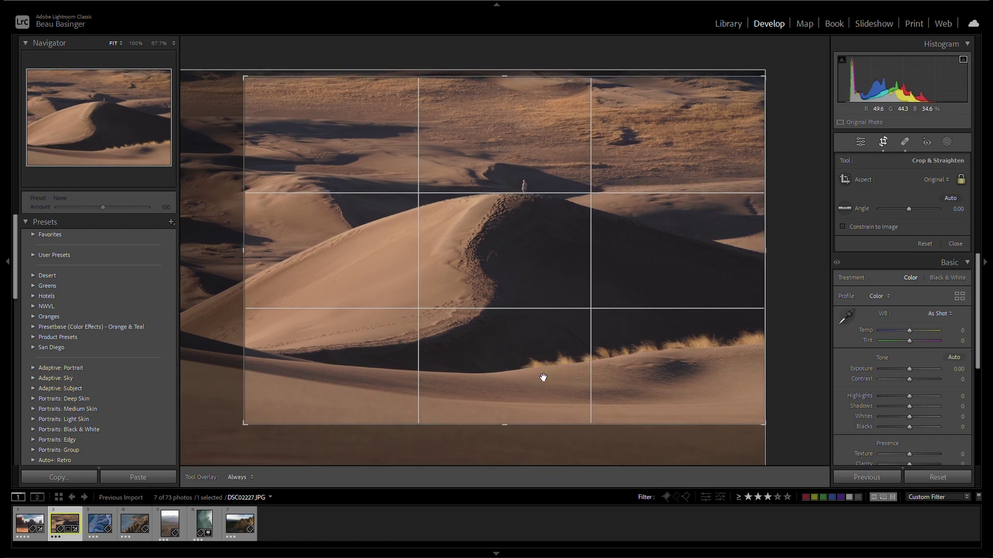
pyautogui.doubleClick(542, 378)
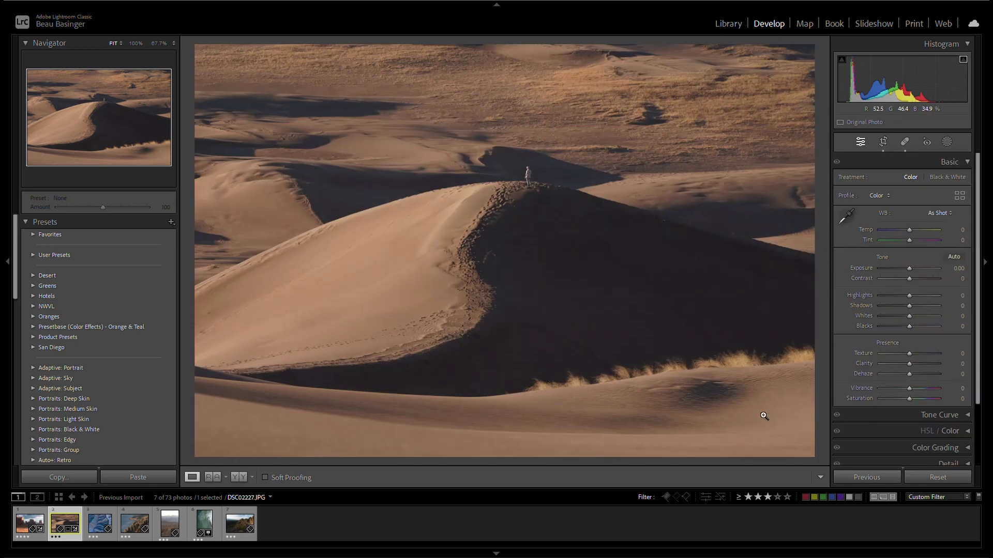
pyautogui.press('r')
pyautogui.moveTo(591, 372); pyautogui.dragTo(601, 386)
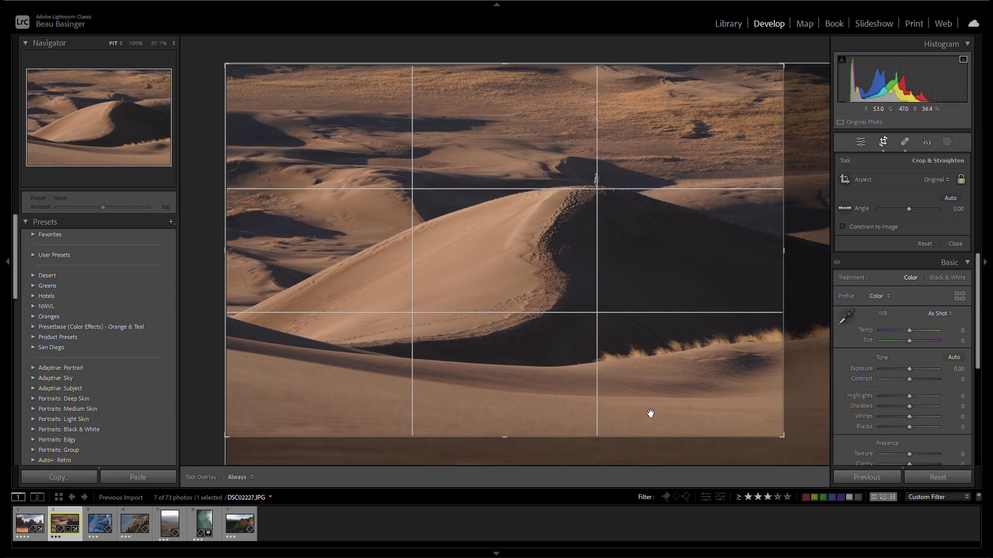
pyautogui.press('Return')
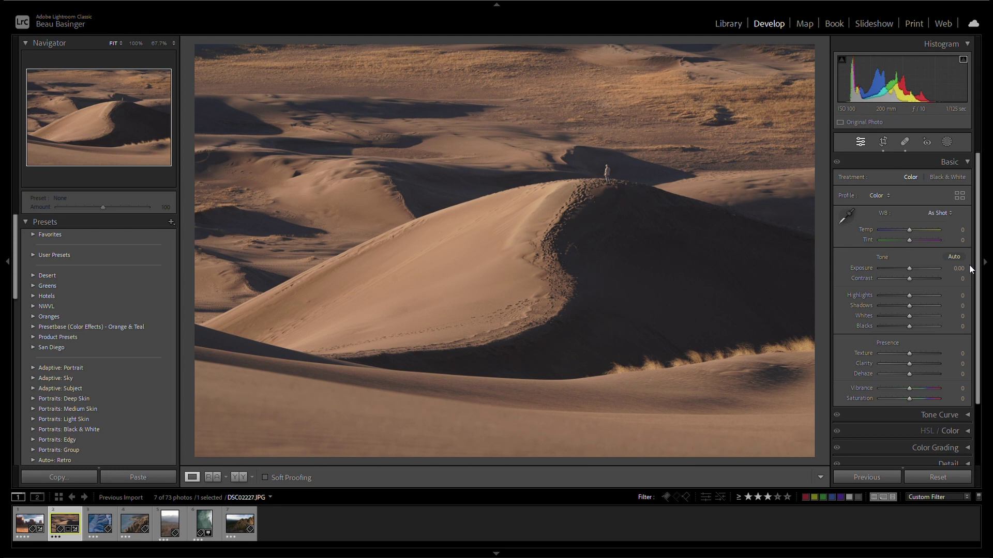
# In the Basic panel, set Exposure +0.60, Dehaze +8 and Temp +2
pyautogui.moveTo(959, 268); pyautogui.dragTo(965, 268)
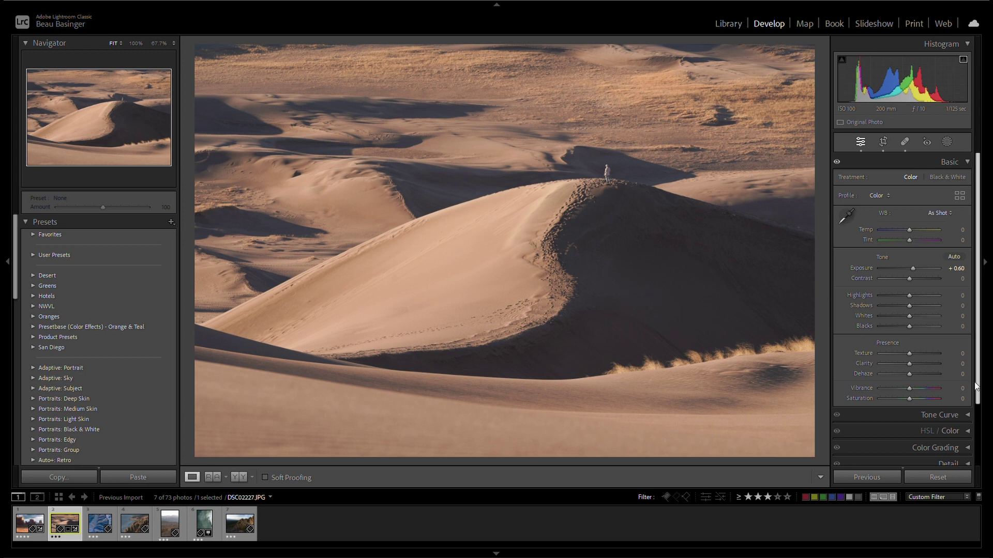
pyautogui.moveTo(960, 377); pyautogui.dragTo(965, 374)
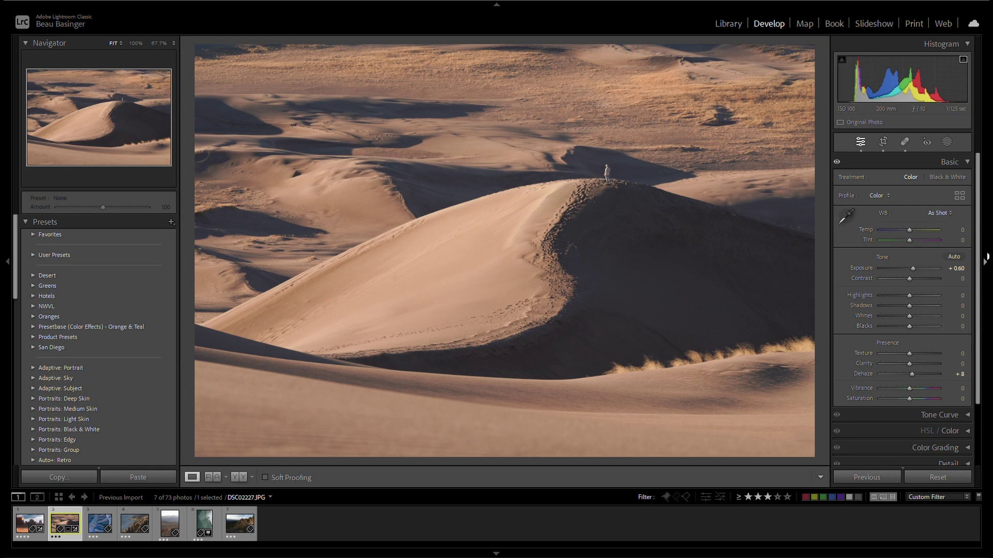
pyautogui.moveTo(961, 229); pyautogui.dragTo(963, 232)
pyautogui.click(958, 231)
pyautogui.moveTo(958, 230); pyautogui.dragTo(961, 230)
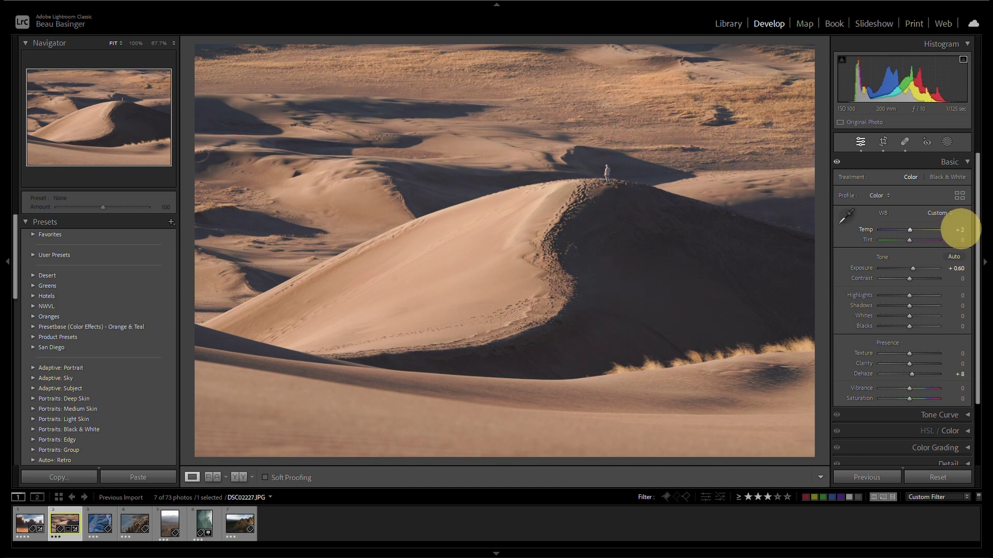
pyautogui.click(968, 163)
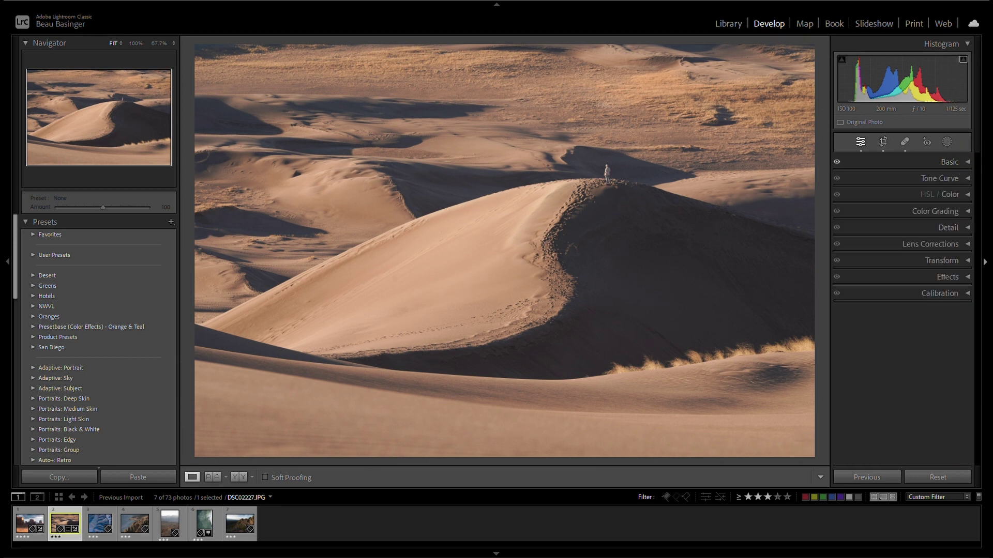
# Add shadow, midtone and highlight points to the Tone Curve, pulling the midtones down
pyautogui.click(968, 177)
pyautogui.click(866, 296)
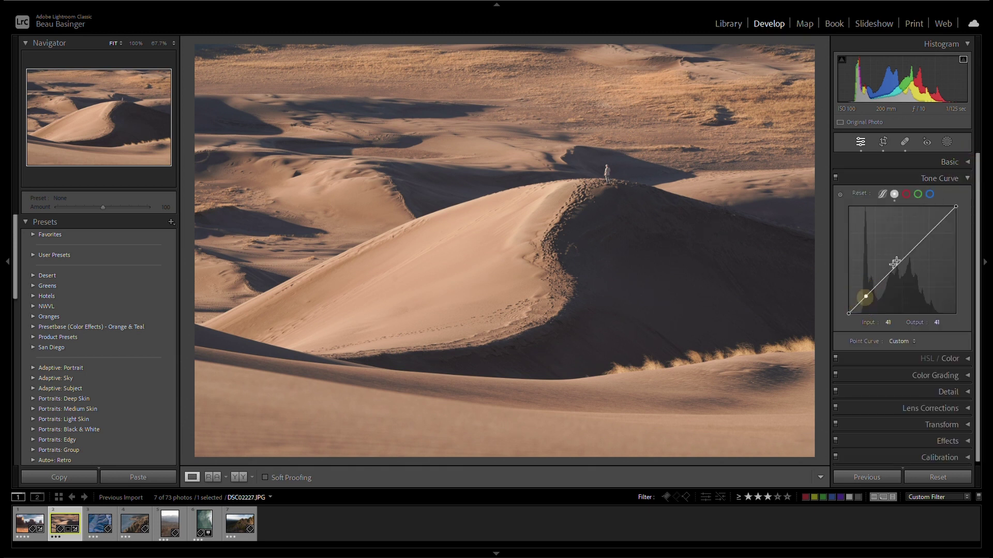
pyautogui.click(905, 257)
pyautogui.click(937, 224)
pyautogui.moveTo(867, 297); pyautogui.dragTo(878, 277)
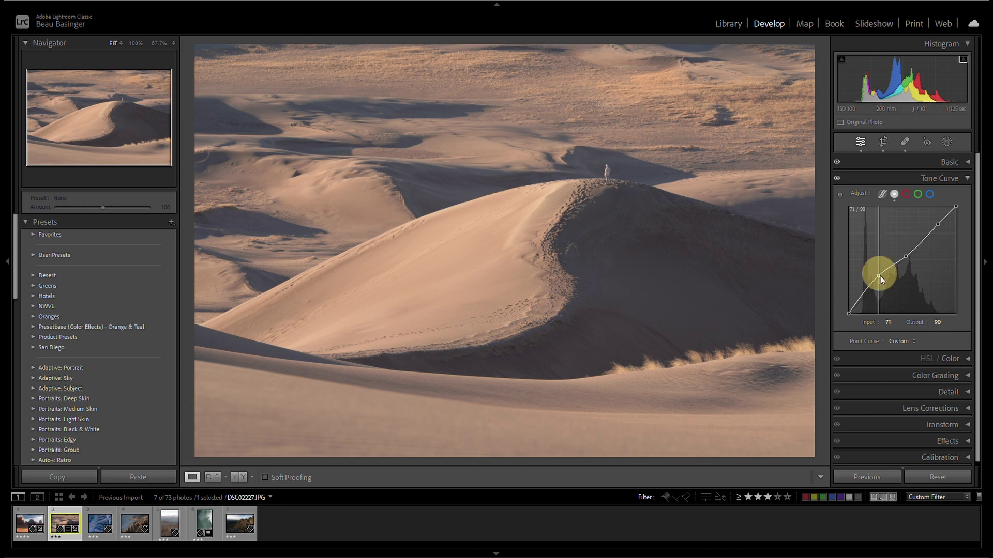
pyautogui.moveTo(880, 278); pyautogui.dragTo(849, 310)
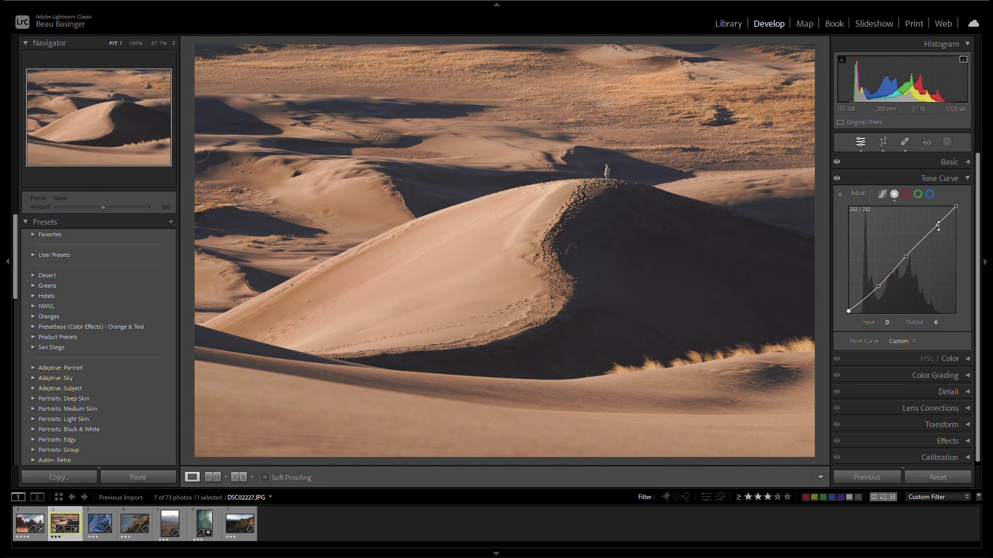
pyautogui.moveTo(938, 225); pyautogui.dragTo(938, 224)
pyautogui.click(955, 207)
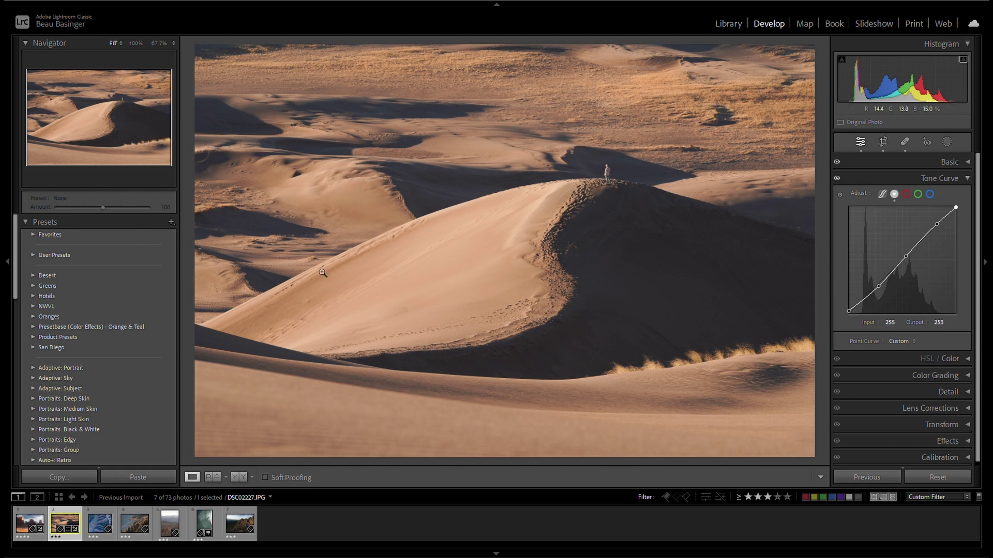
# Collapse the Tone Curve panel and expand HSL/Color
pyautogui.click(964, 179)
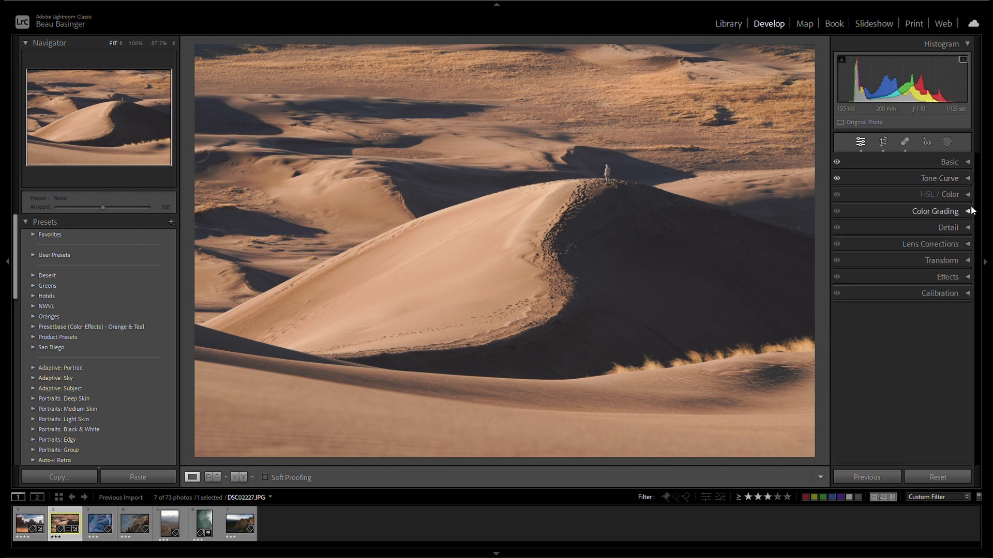
pyautogui.click(964, 178)
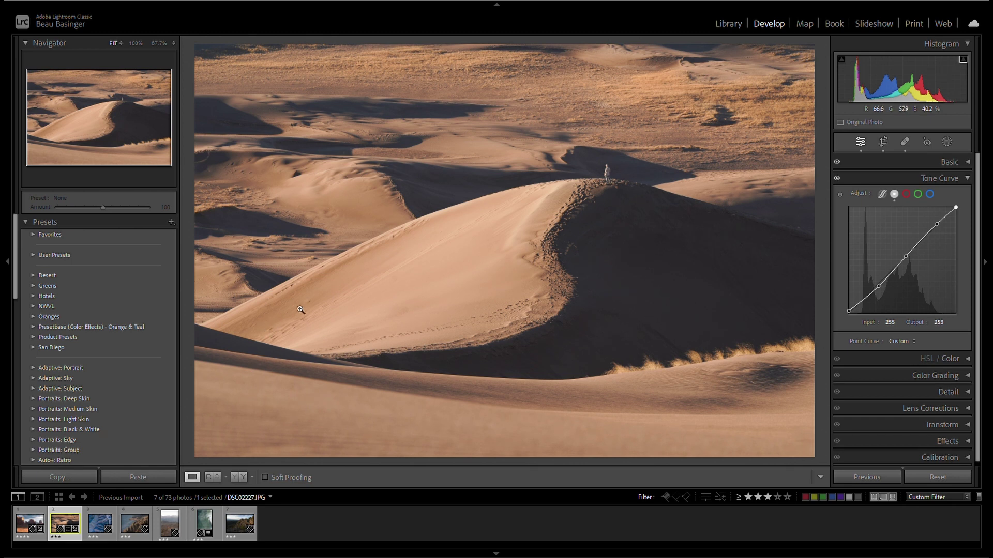
pyautogui.click(967, 178)
pyautogui.click(968, 195)
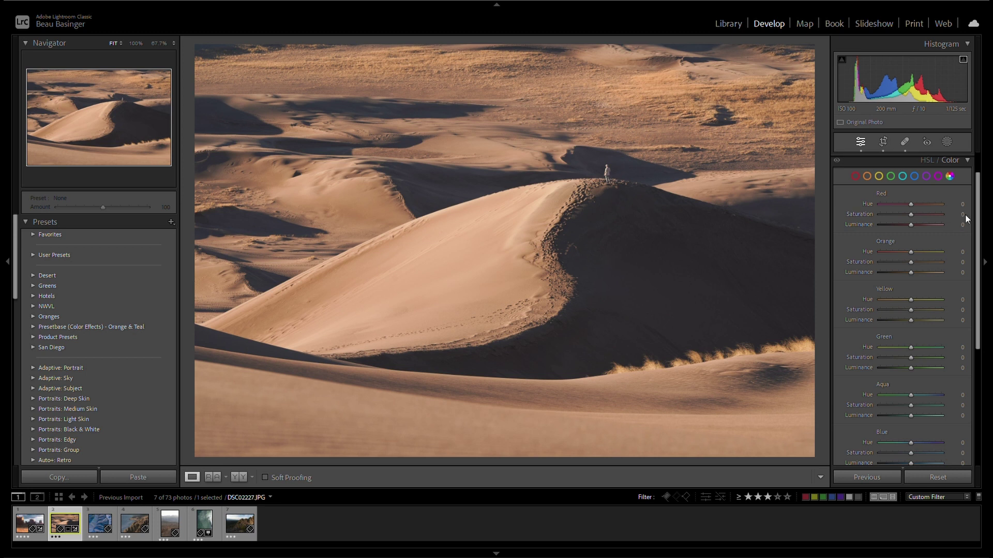
# Reset Red Saturation to 0 after a trial boost and set Orange Saturation to -9
pyautogui.moveTo(965, 214); pyautogui.dragTo(939, 214)
pyautogui.doubleClick(939, 214)
pyautogui.moveTo(963, 265)
pyautogui.mouseDown()
pyautogui.moveTo(945, 262)
pyautogui.moveTo(956, 263)
pyautogui.mouseUp()
# Zoom in to check the hiker on the ridge, then return to fit view
pyautogui.click(631, 201)
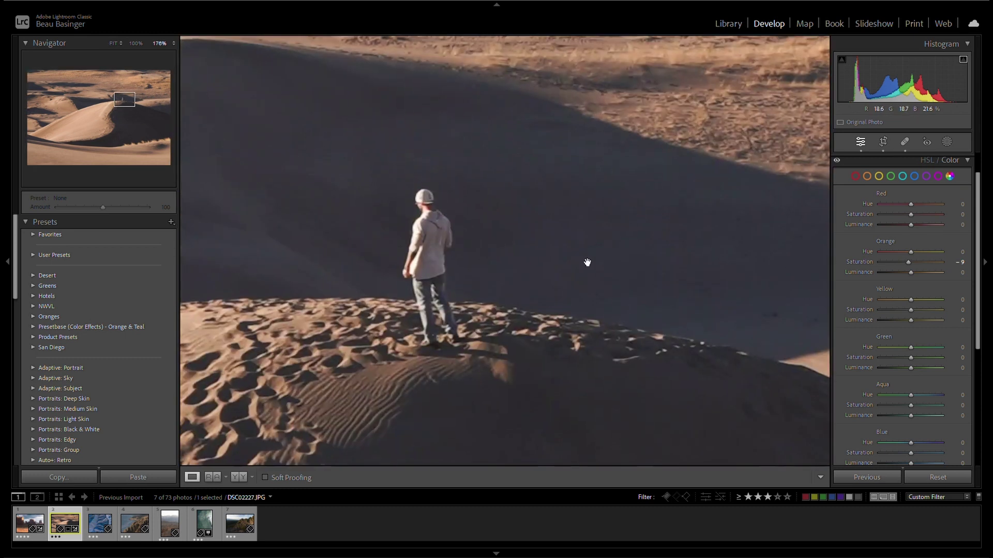
pyautogui.moveTo(458, 314); pyautogui.dragTo(525, 270)
pyautogui.click(520, 228)
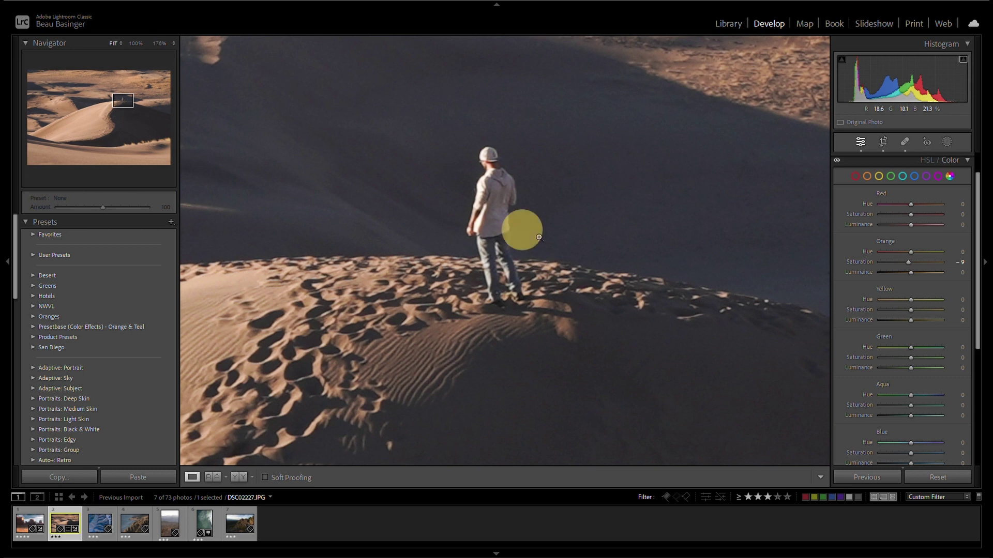
pyautogui.click(609, 176)
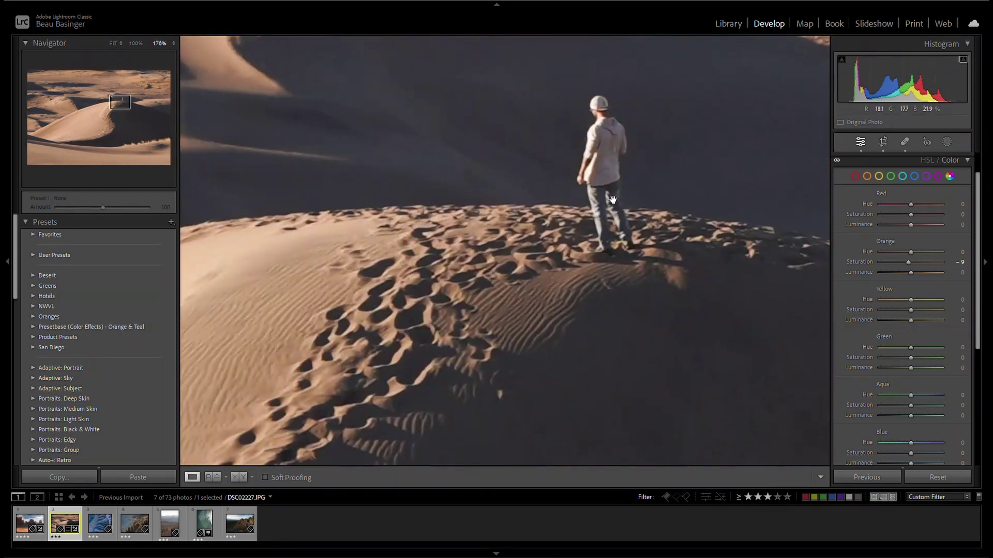
pyautogui.click(612, 199)
pyautogui.click(964, 163)
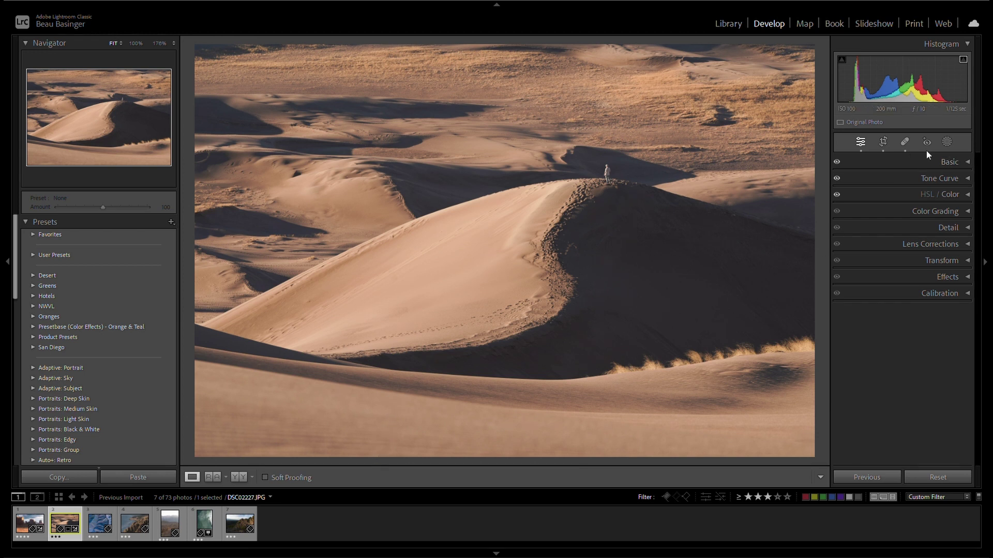
# Add a linear gradient mask rising from the bottom edge at Exposure -1.80
pyautogui.click(946, 142)
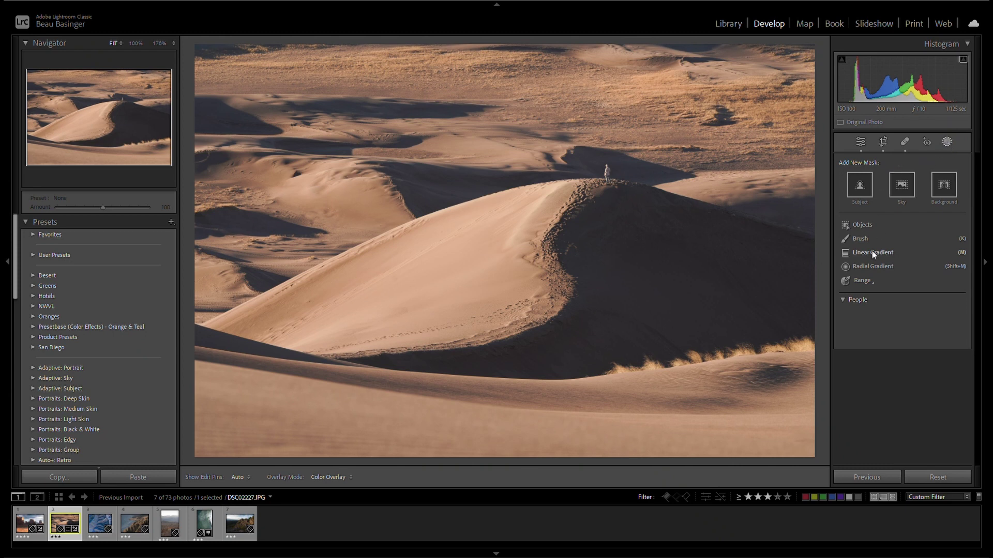
pyautogui.click(872, 253)
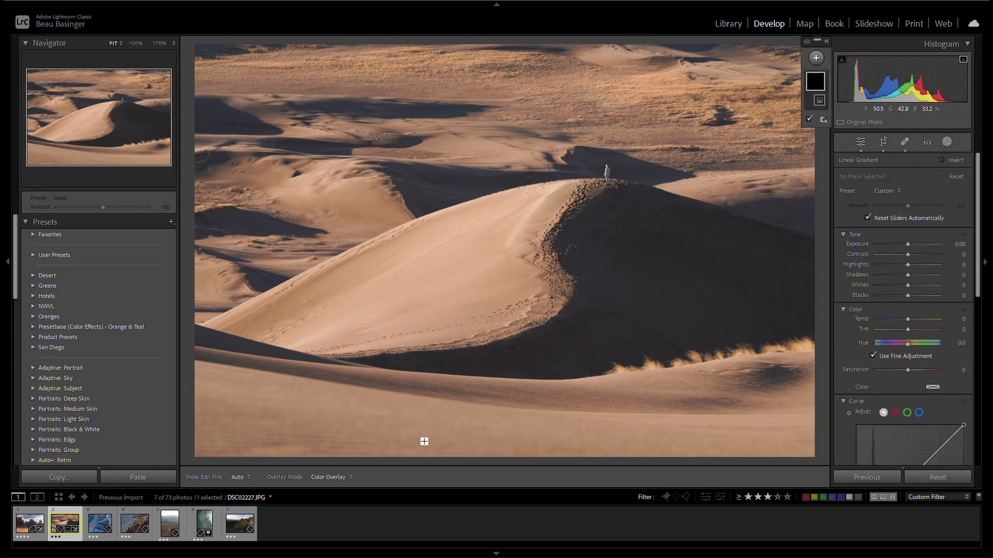
pyautogui.moveTo(454, 445); pyautogui.dragTo(457, 424)
pyautogui.click(962, 243)
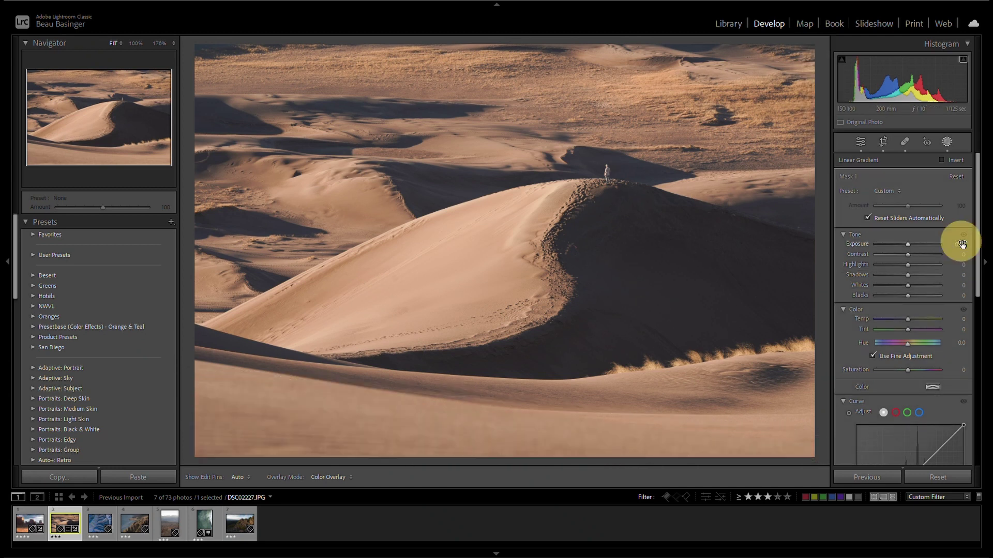
pyautogui.moveTo(960, 244); pyautogui.dragTo(950, 243)
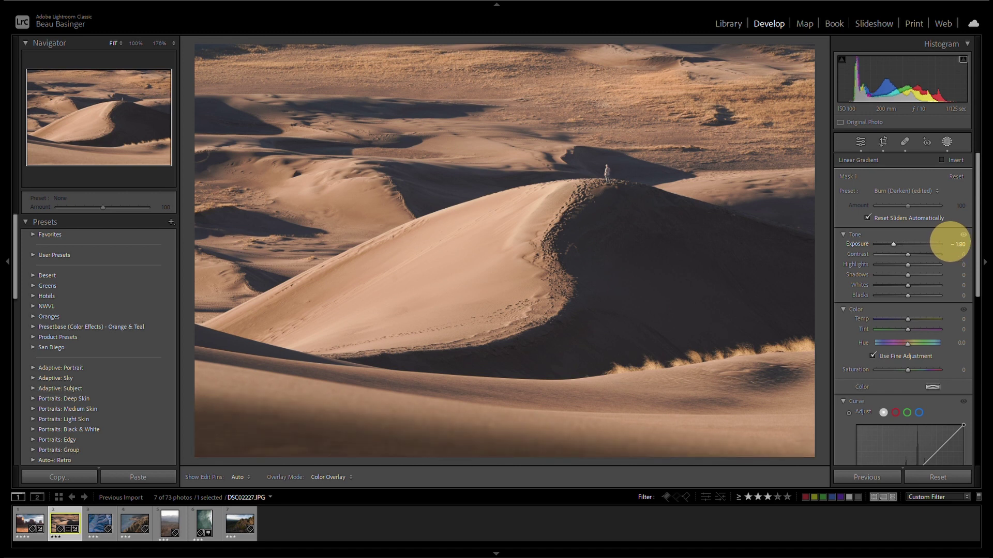
pyautogui.moveTo(950, 243); pyautogui.dragTo(949, 243)
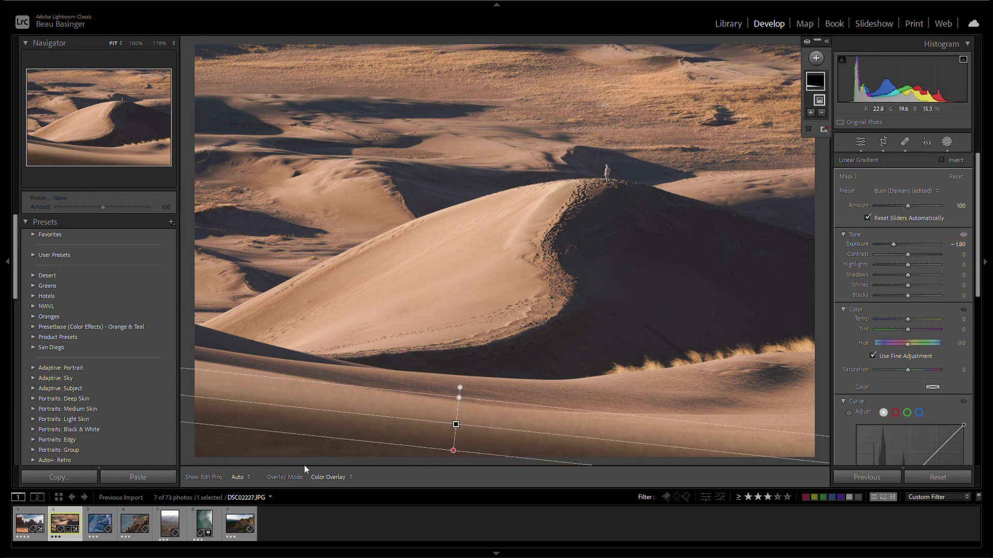
# Add a second linear gradient over the bottom-left corner at Exposure -0.80
pyautogui.click(815, 58)
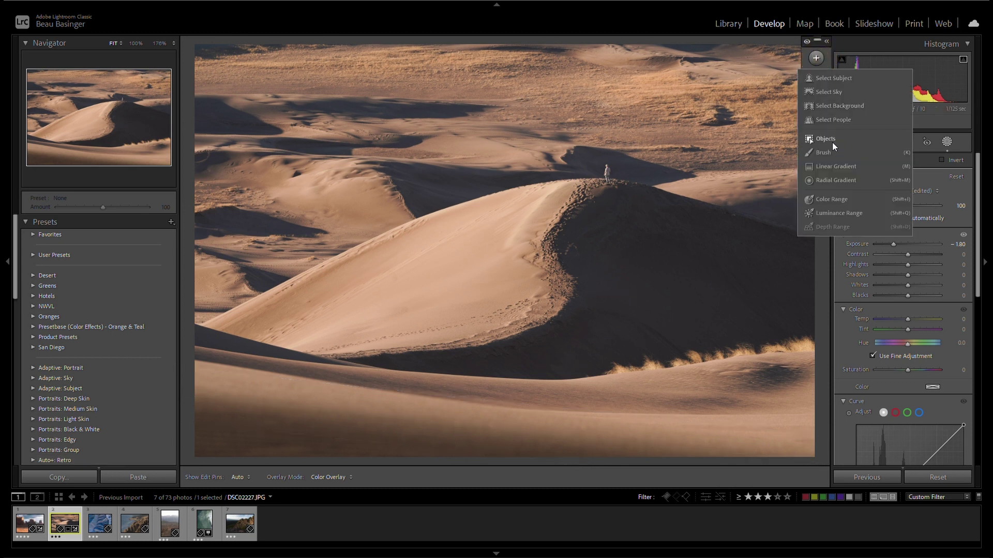
pyautogui.click(836, 167)
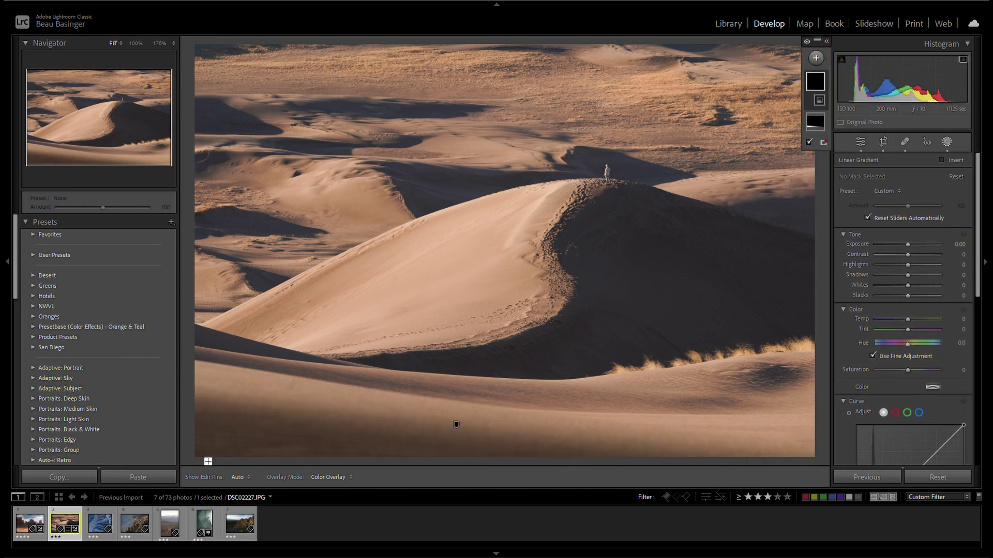
pyautogui.moveTo(212, 461); pyautogui.dragTo(220, 393)
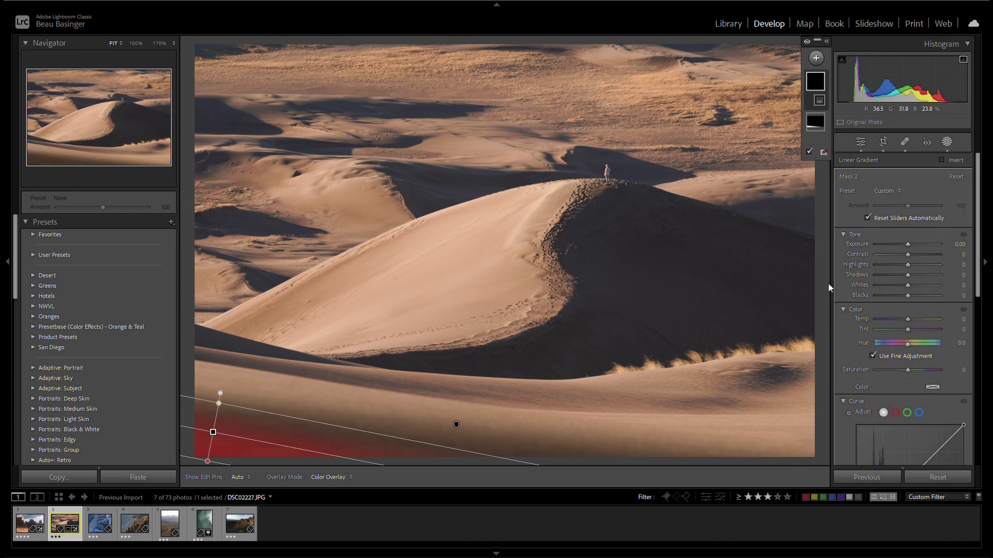
pyautogui.moveTo(958, 249); pyautogui.dragTo(954, 247)
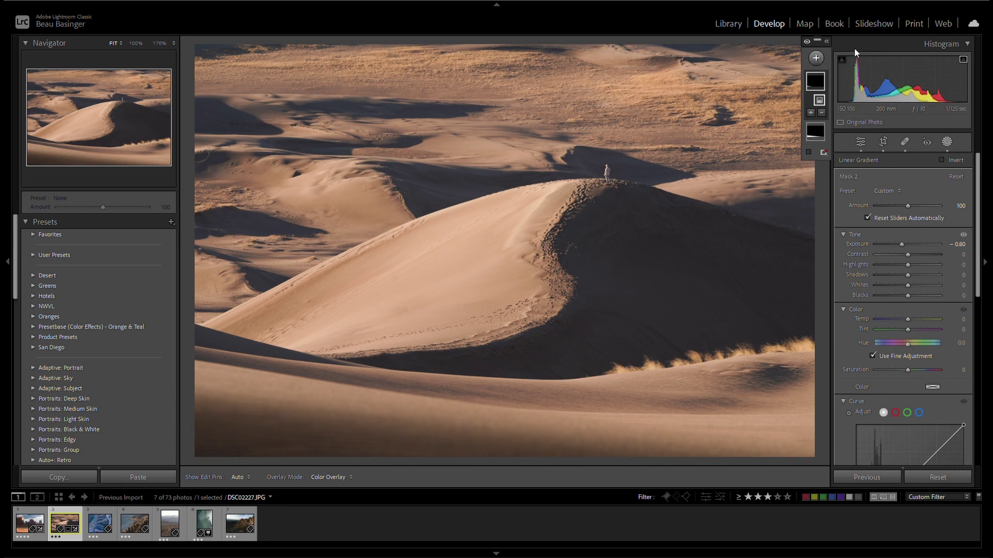
pyautogui.click(815, 58)
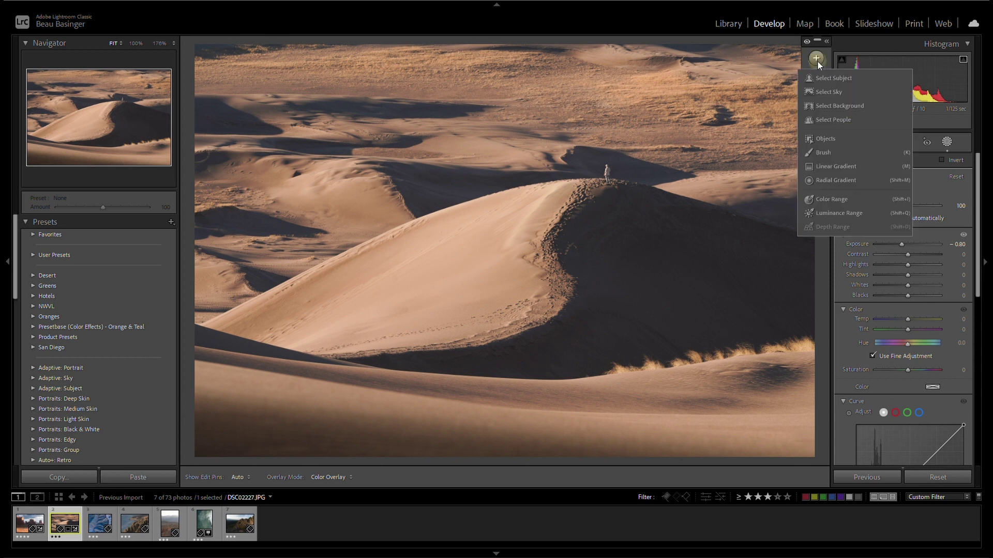
# Draw a radial gradient over the upper-left dunes, raise its highlights and set Dehaze to −16
pyautogui.click(851, 181)
pyautogui.moveTo(189, 125); pyautogui.dragTo(538, 359)
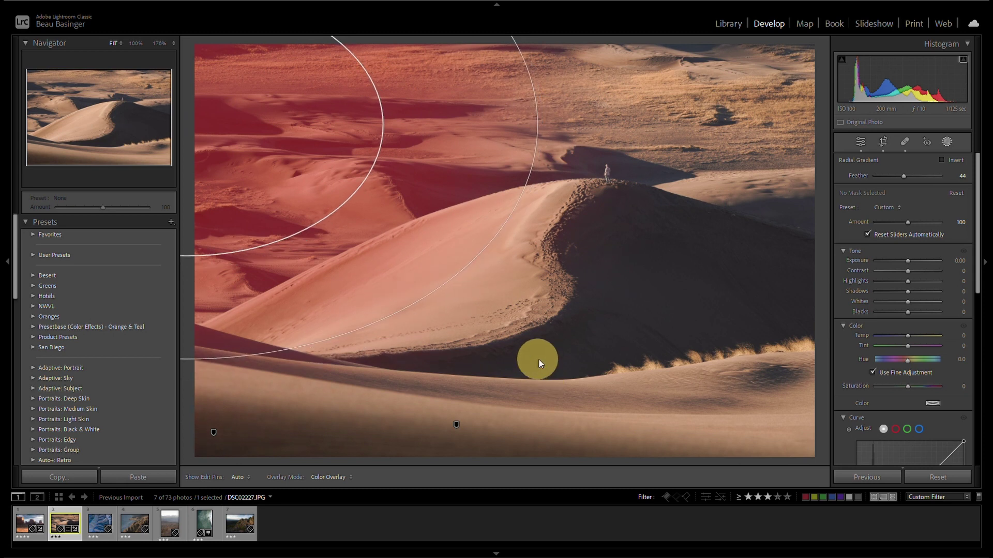
pyautogui.moveTo(444, 290); pyautogui.dragTo(400, 320)
pyautogui.moveTo(311, 184); pyautogui.dragTo(328, 181)
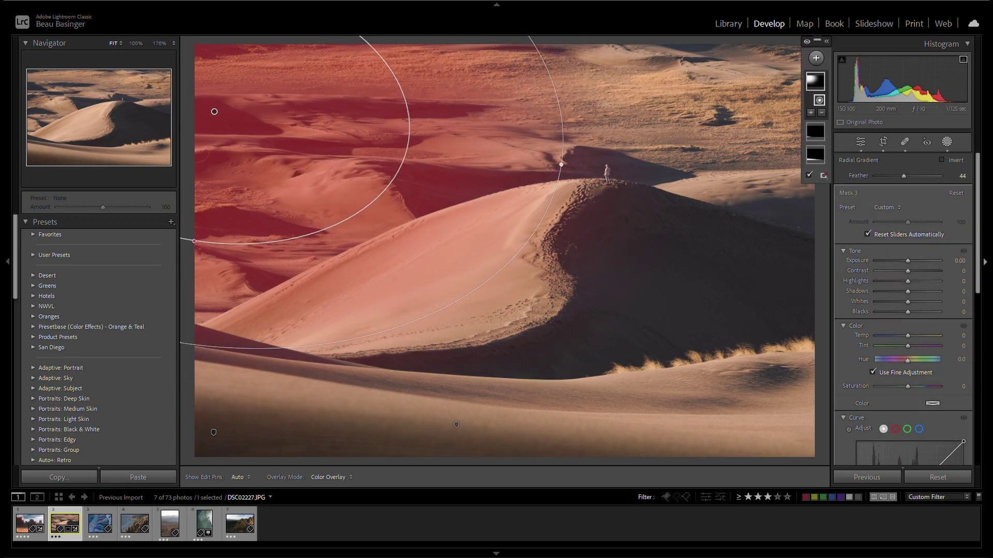
pyautogui.moveTo(964, 283); pyautogui.dragTo(954, 407)
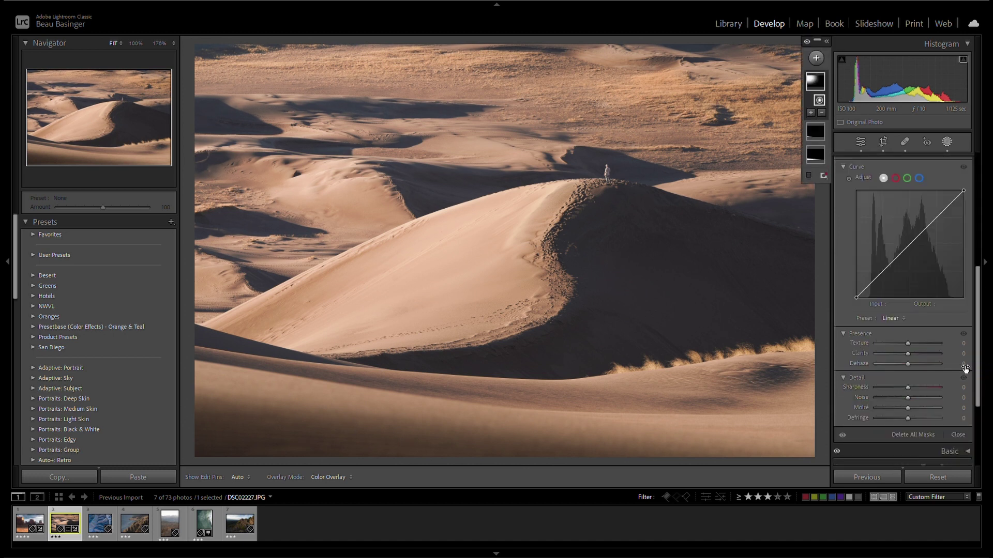
pyautogui.moveTo(964, 364)
pyautogui.mouseDown()
pyautogui.moveTo(940, 364)
pyautogui.moveTo(972, 364)
pyautogui.mouseUp()
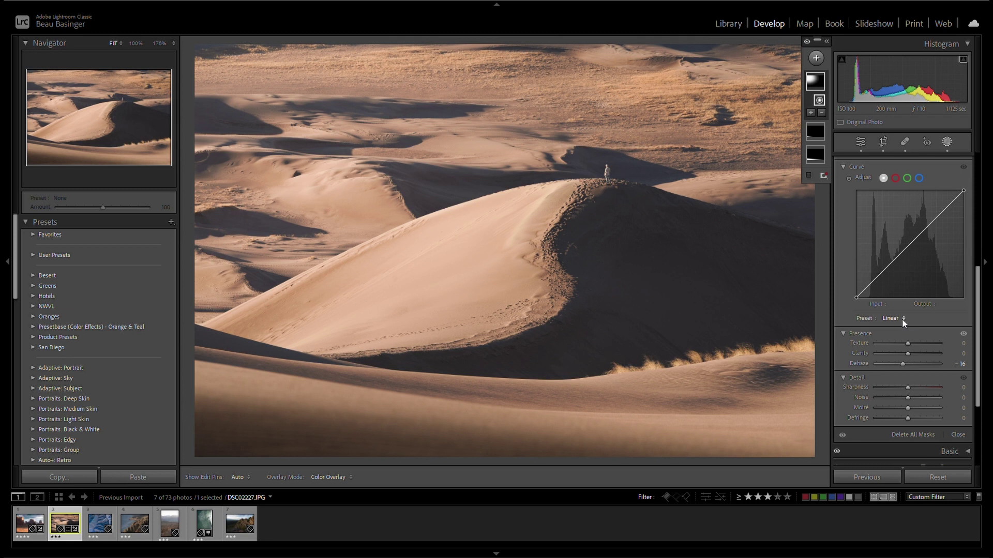
pyautogui.click(810, 113)
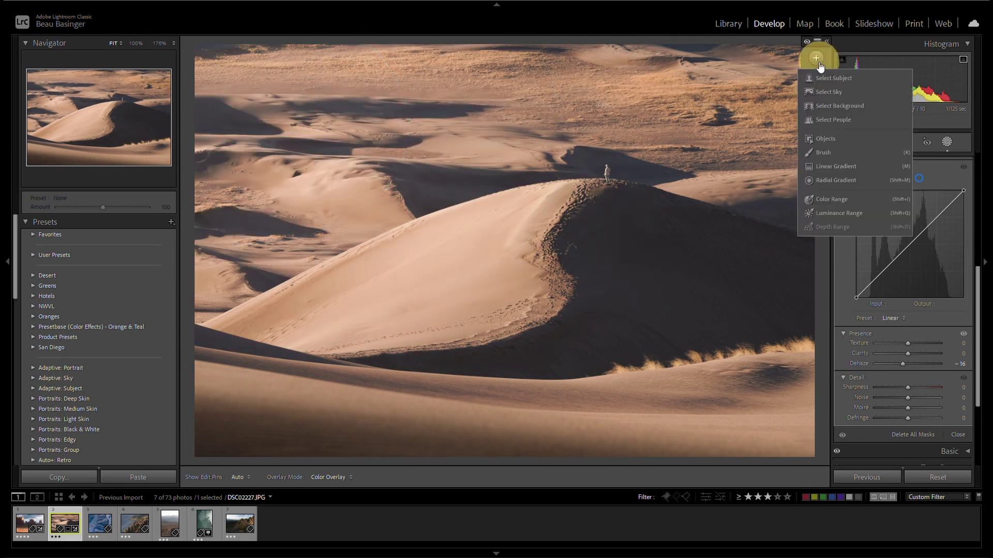
# Add a linear gradient from the right edge with Shadows −11 and Exposure −0.30, then close masking
pyautogui.click(845, 169)
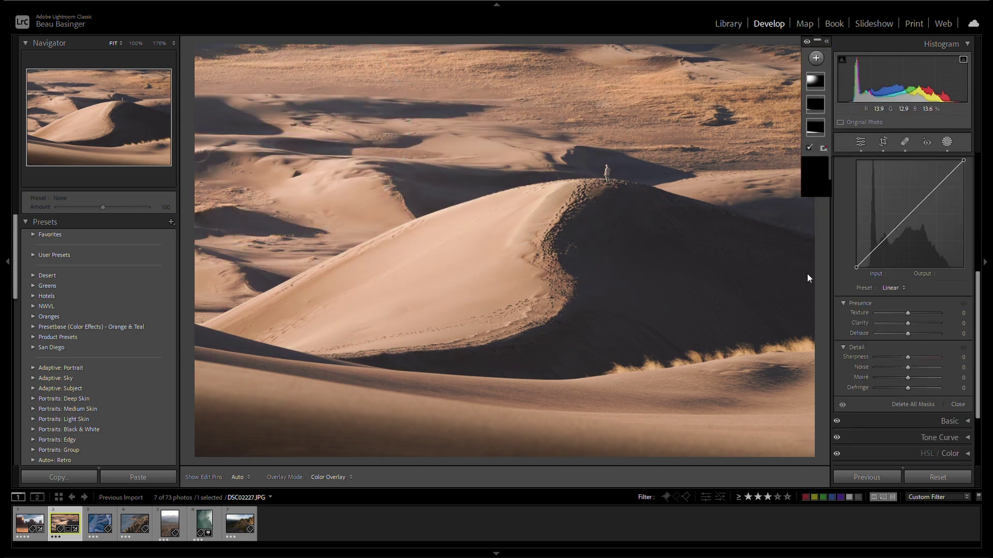
pyautogui.moveTo(802, 274); pyautogui.dragTo(626, 251)
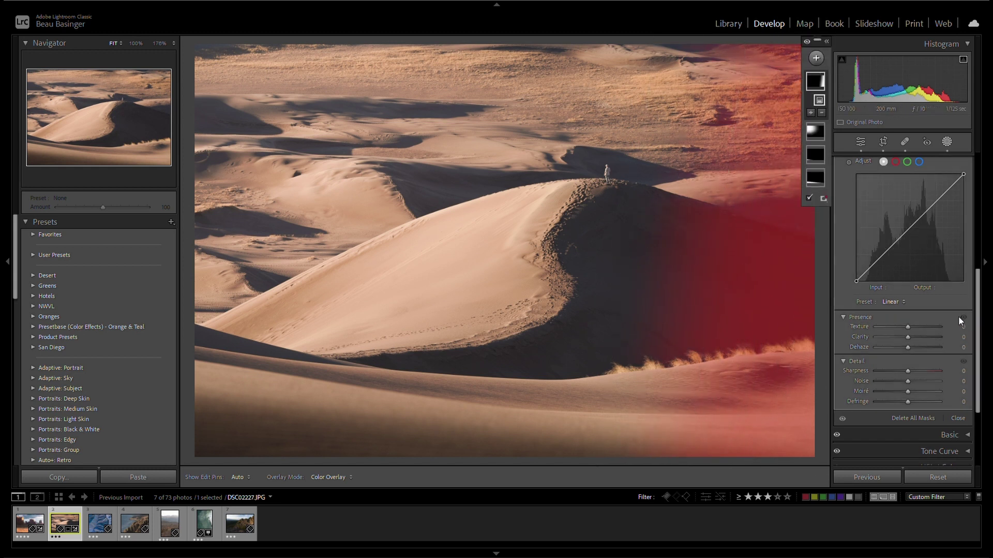
pyautogui.scroll(5, 956, 244)
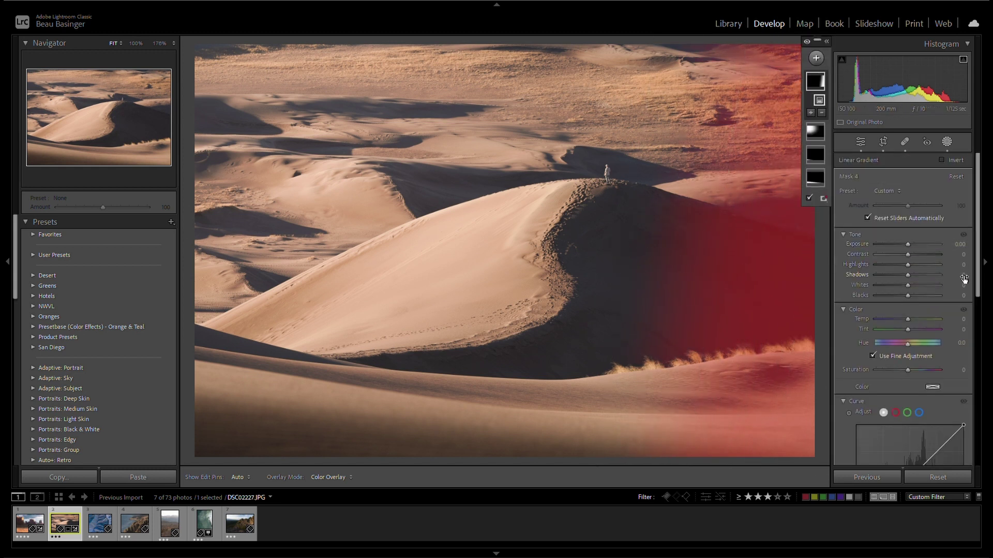
pyautogui.moveTo(962, 279); pyautogui.dragTo(951, 274)
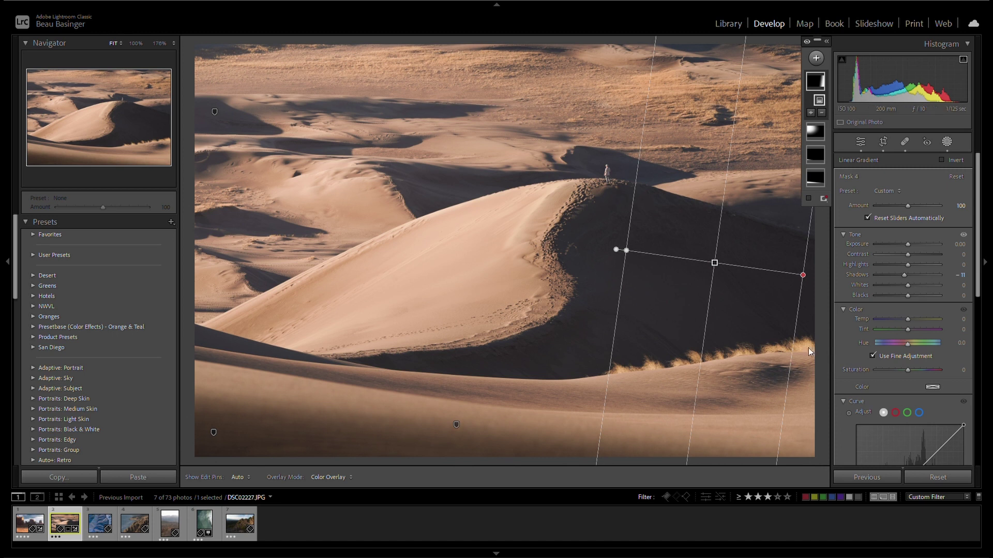
pyautogui.moveTo(961, 247); pyautogui.dragTo(957, 244)
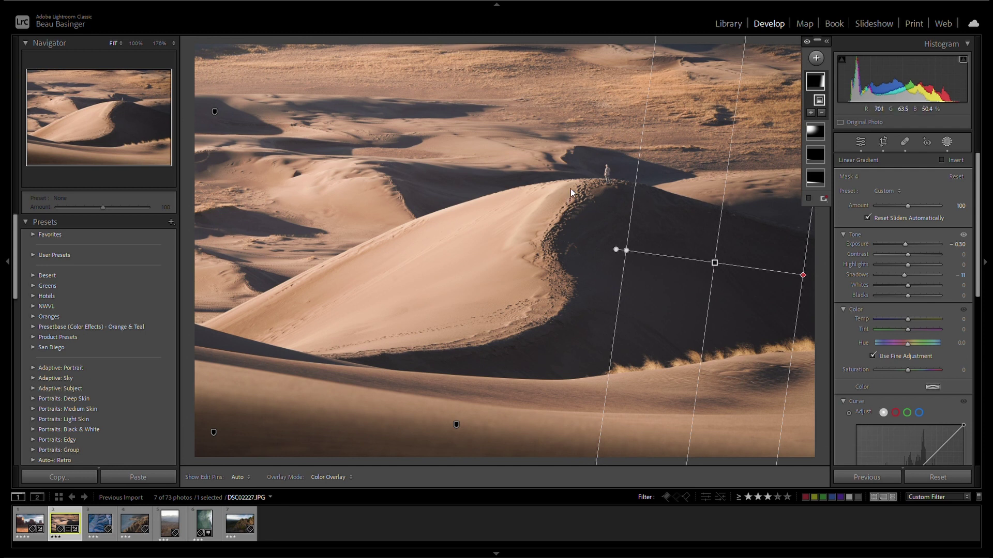
pyautogui.hotkey('shift', 'w')
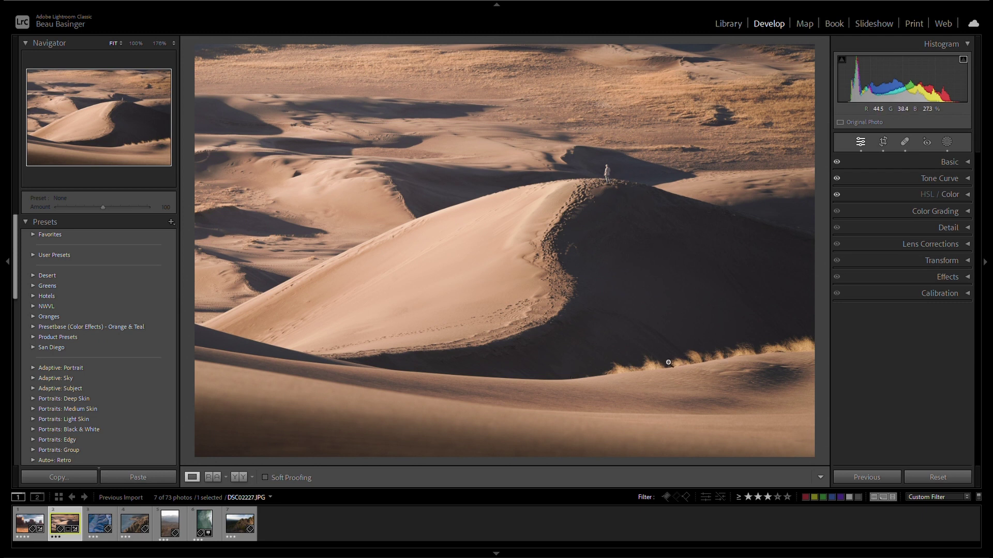
# Zoom into the upper-left dunes and paint out a dark spot with Spot Removal
pyautogui.click(562, 315)
pyautogui.moveTo(568, 370); pyautogui.dragTo(704, 288)
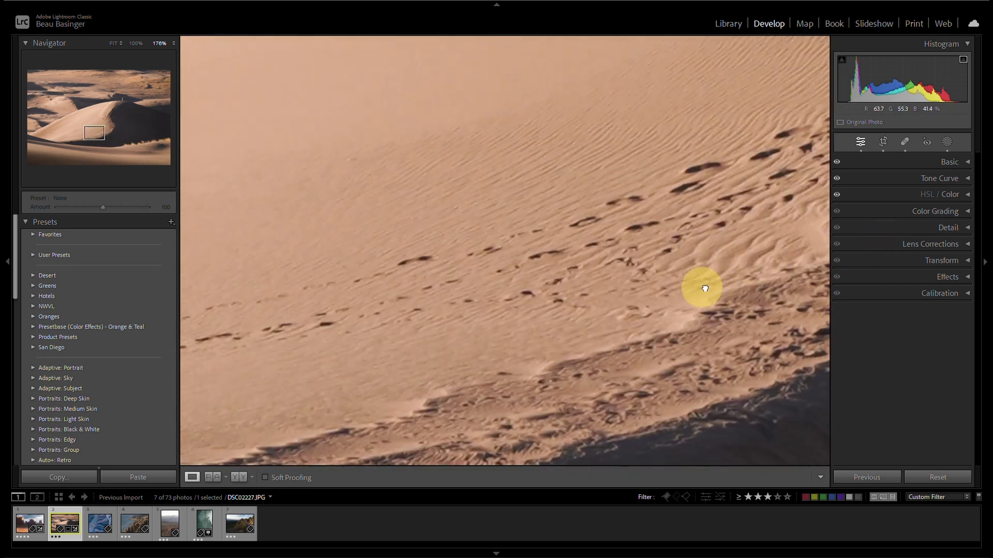
pyautogui.click(704, 288)
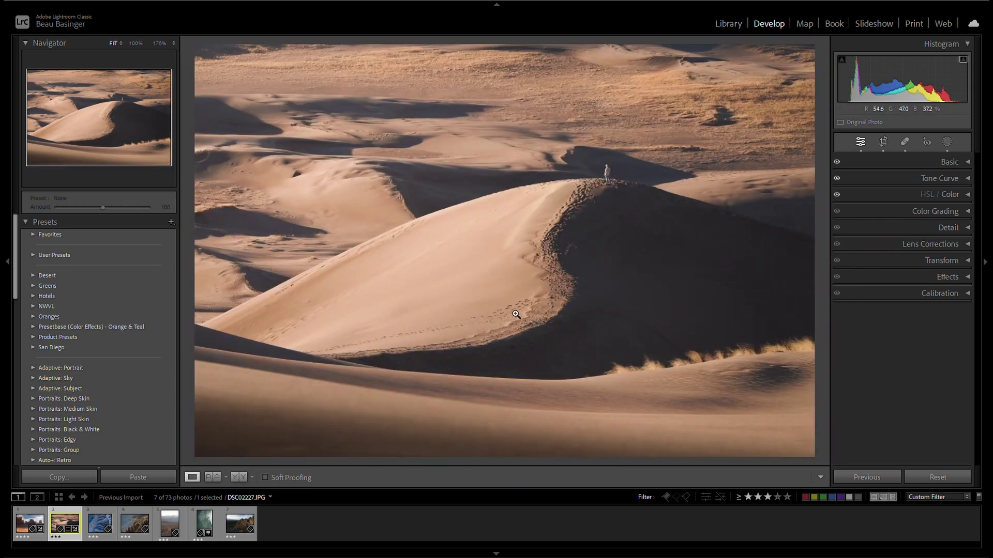
pyautogui.moveTo(408, 277); pyautogui.dragTo(645, 362)
pyautogui.click(904, 144)
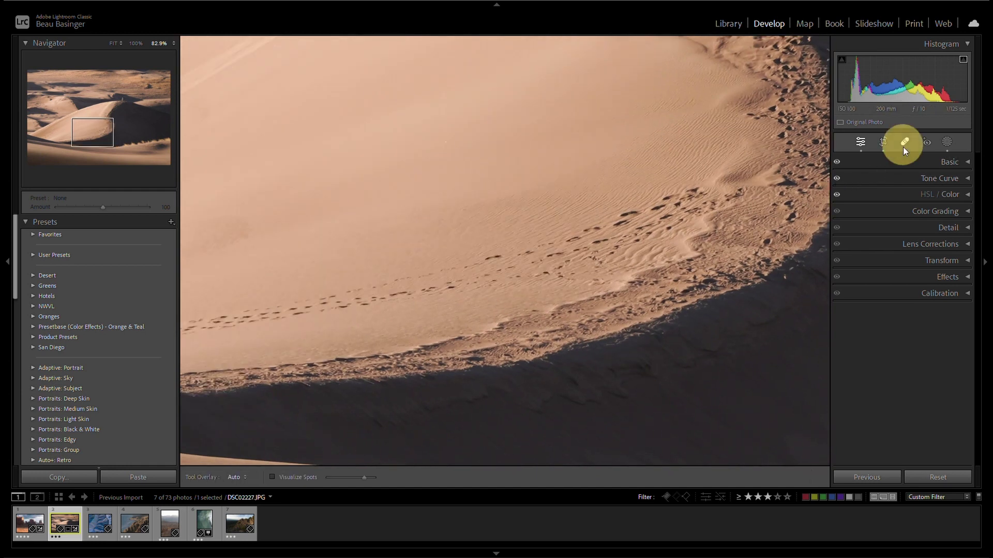
pyautogui.press('q')
pyautogui.click(496, 352)
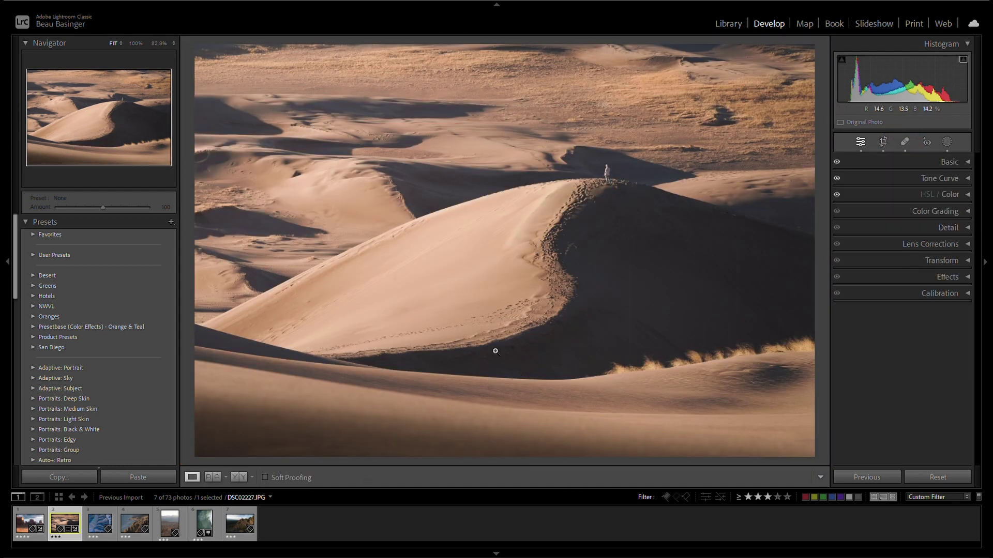
pyautogui.click(491, 324)
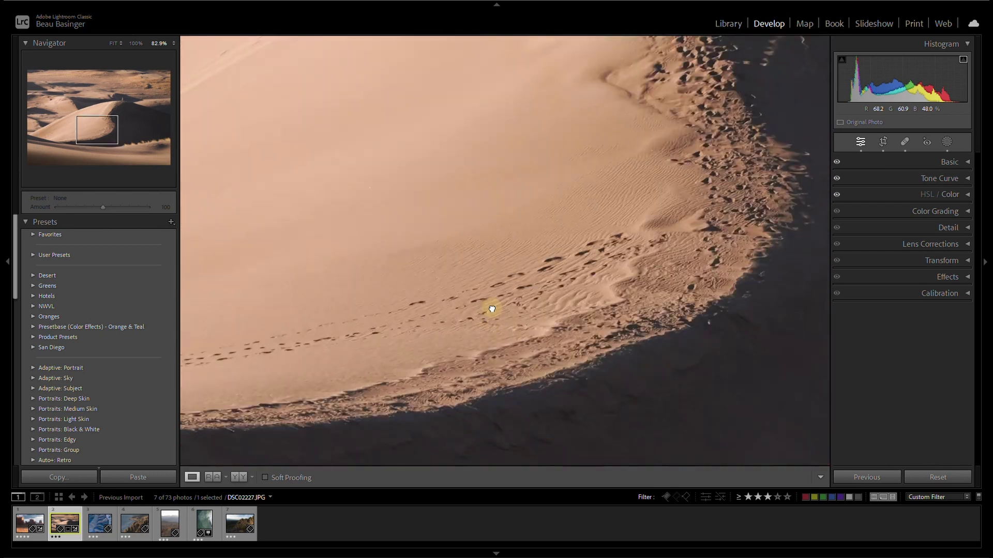
pyautogui.click(492, 309)
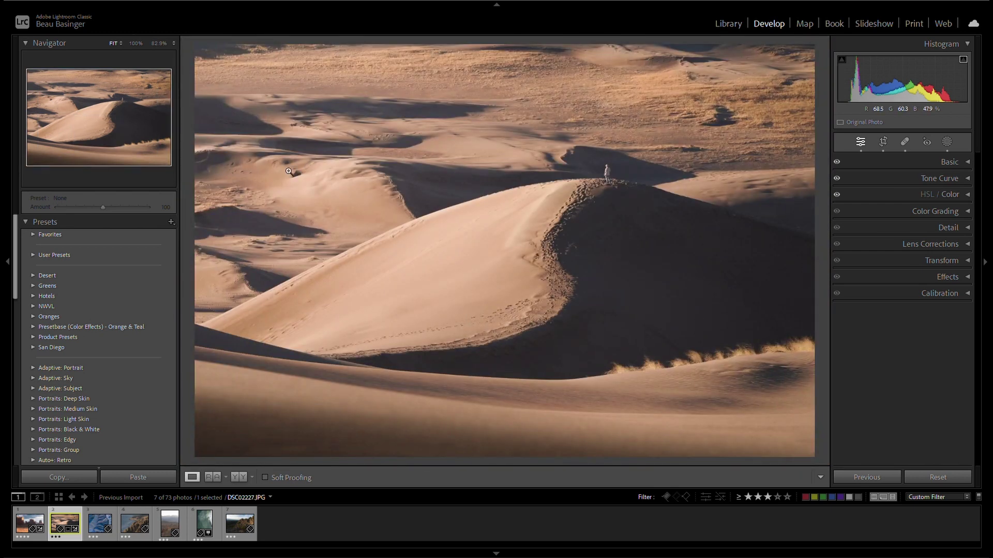
pyautogui.moveTo(298, 179); pyautogui.dragTo(377, 255)
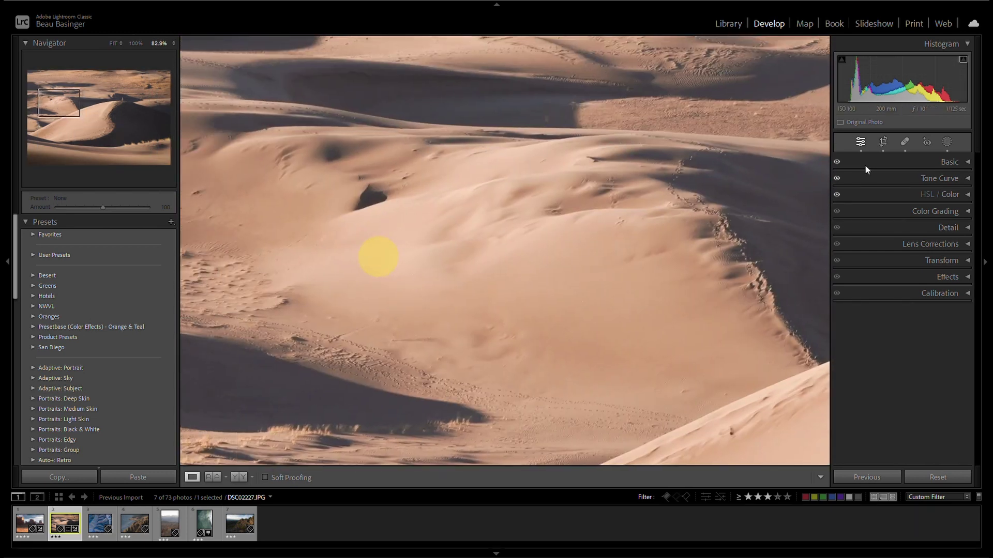
pyautogui.click(904, 141)
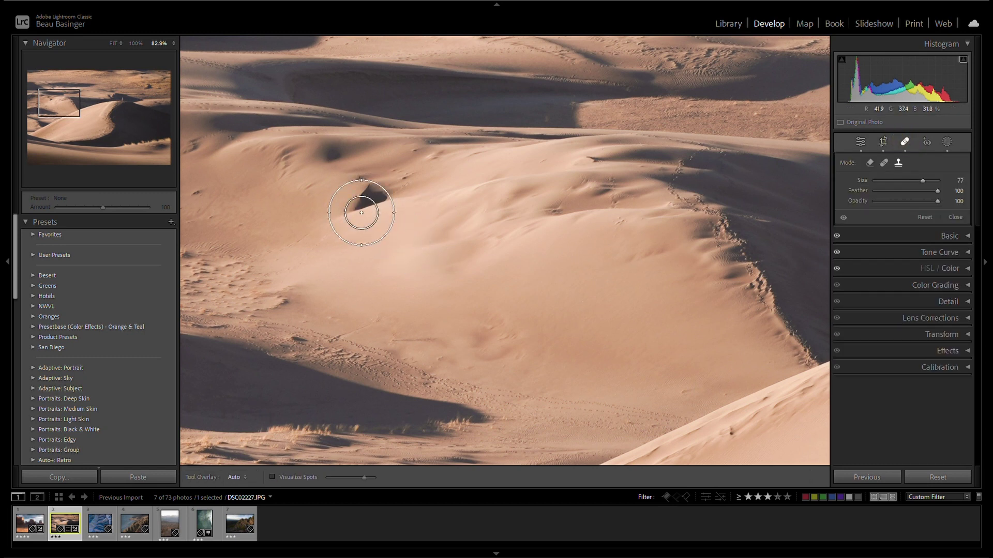
pyautogui.moveTo(376, 195)
pyautogui.mouseDown()
pyautogui.moveTo(365, 200)
pyautogui.moveTo(378, 197)
pyautogui.mouseUp()
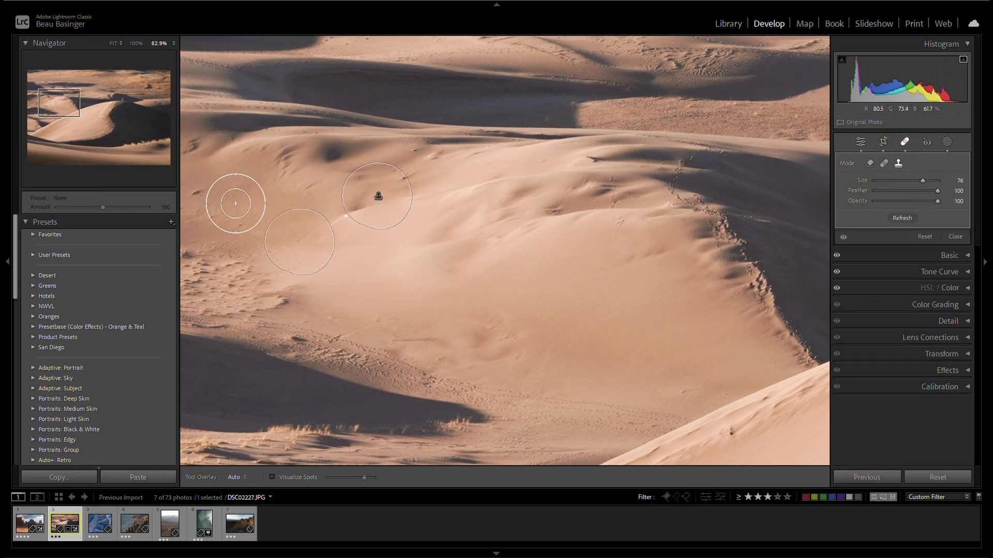
# Remove two dark specks and four footprints on the dune slope
pyautogui.moveTo(65, 108)
pyautogui.mouseDown()
pyautogui.moveTo(67, 124)
pyautogui.moveTo(49, 139)
pyautogui.mouseUp()
pyautogui.scroll(-5, 676, 144)
pyautogui.click(665, 159)
pyautogui.click(400, 271)
pyautogui.click(625, 136)
pyautogui.click(481, 235)
pyautogui.click(488, 269)
pyautogui.click(526, 253)
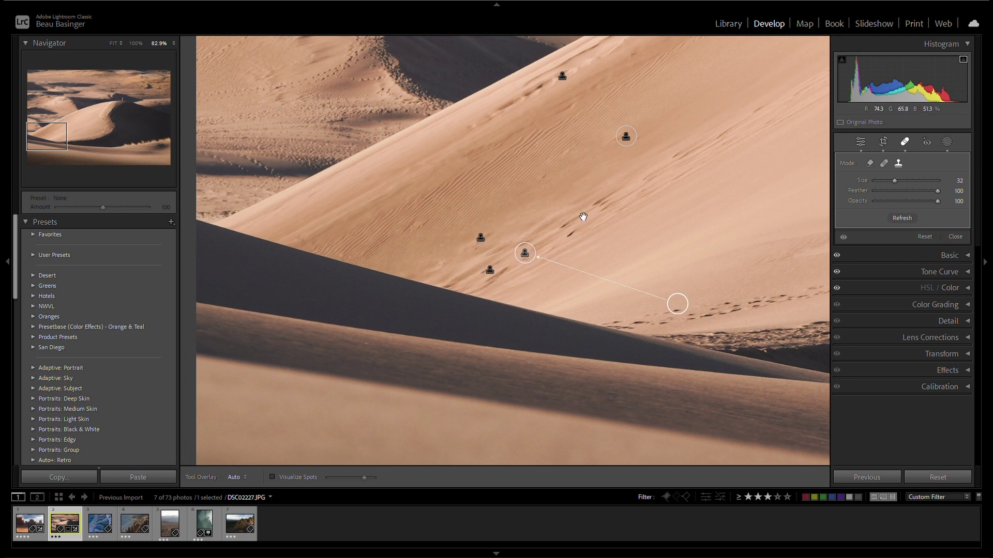
pyautogui.press('z')
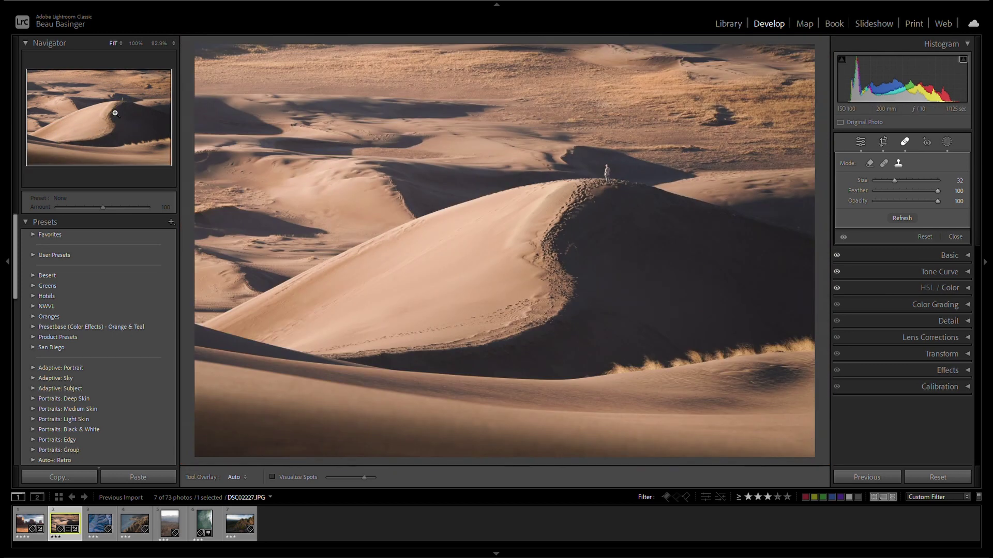
# Switch to Heal and brush away the footprint trails, with feather softened to 54
pyautogui.click(104, 143)
pyautogui.moveTo(104, 143); pyautogui.dragTo(78, 144)
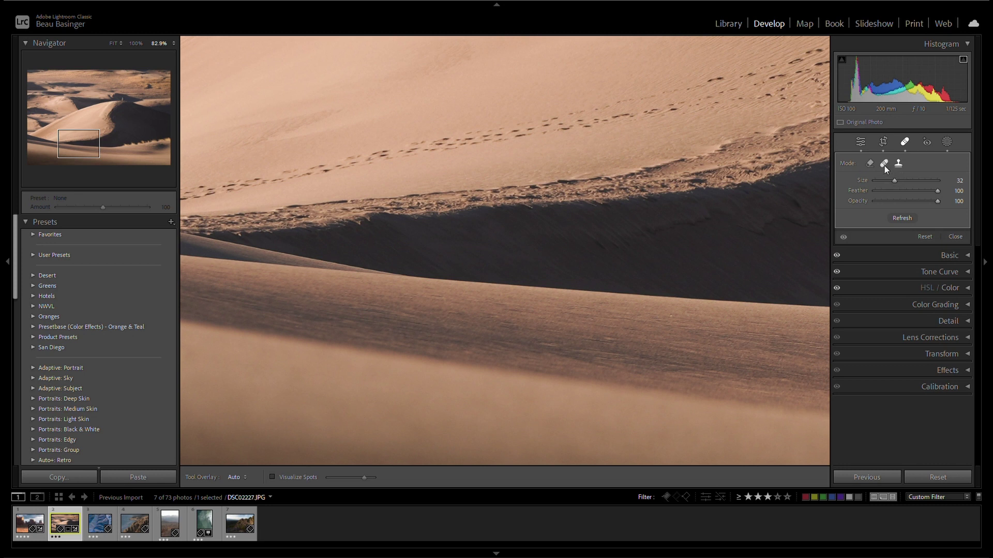
pyautogui.click(884, 164)
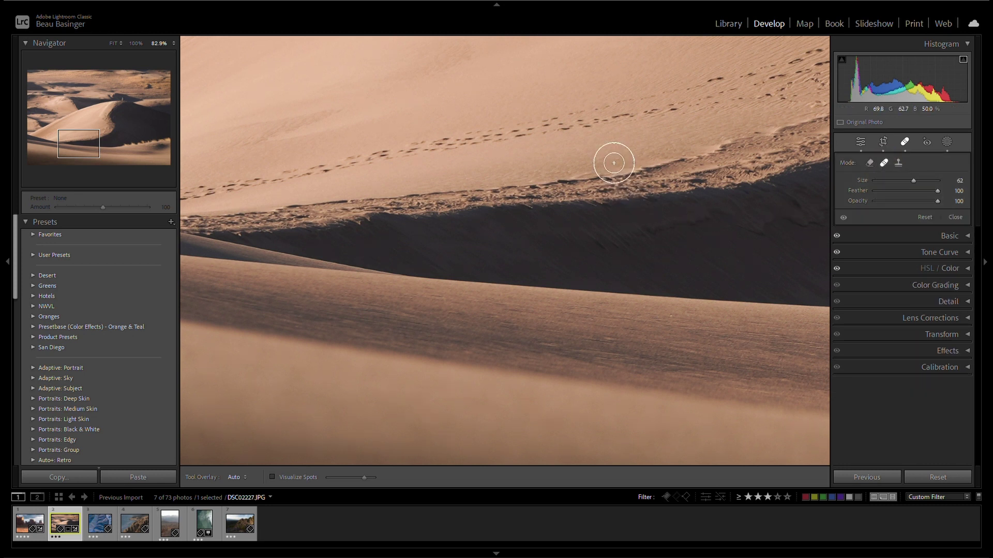
pyautogui.scroll(3, 583, 110)
pyautogui.moveTo(586, 117); pyautogui.dragTo(446, 144)
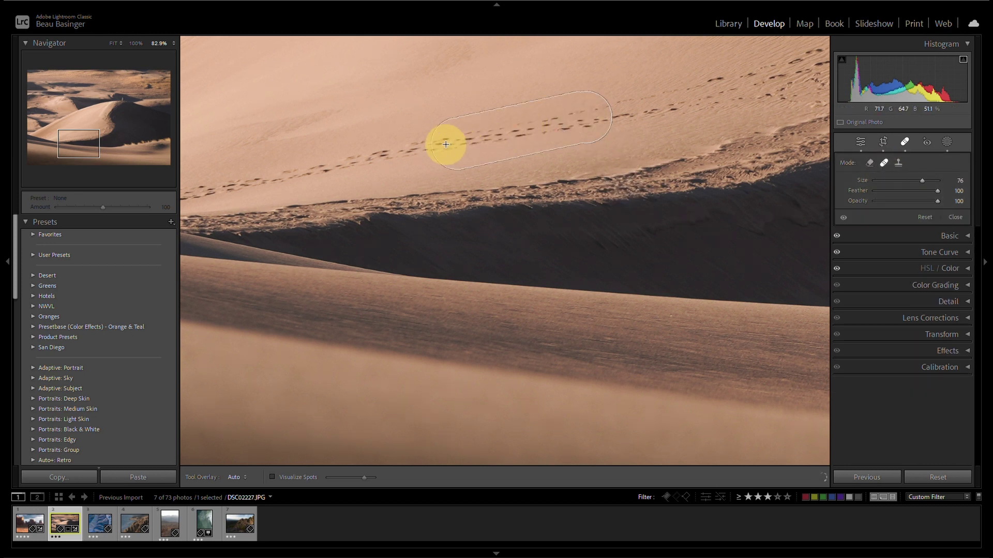
pyautogui.hotkey('shift', '[')
pyautogui.hotkey('shift', '[')
pyautogui.hotkey('shift', '[')
pyautogui.hotkey('shift', '[')
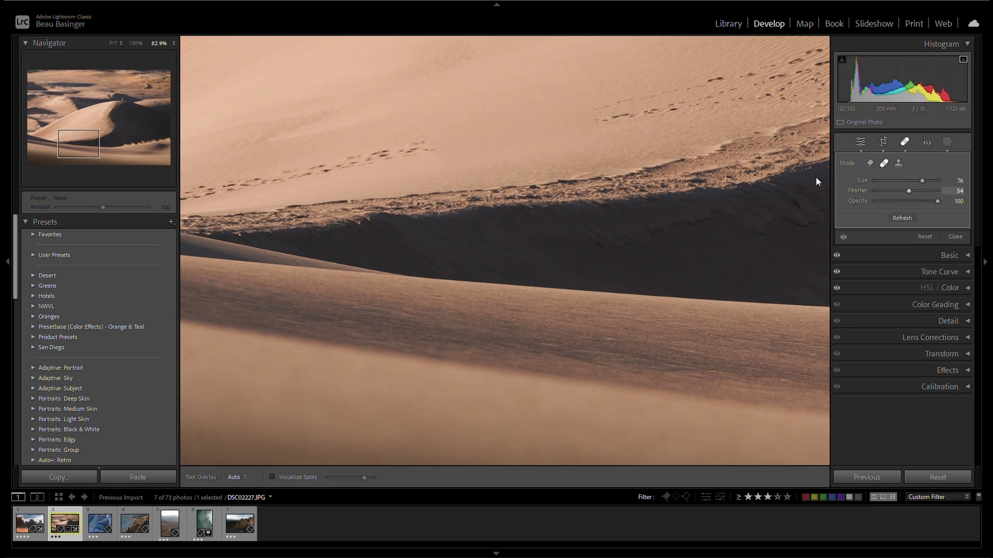
pyautogui.moveTo(97, 150); pyautogui.dragTo(72, 140)
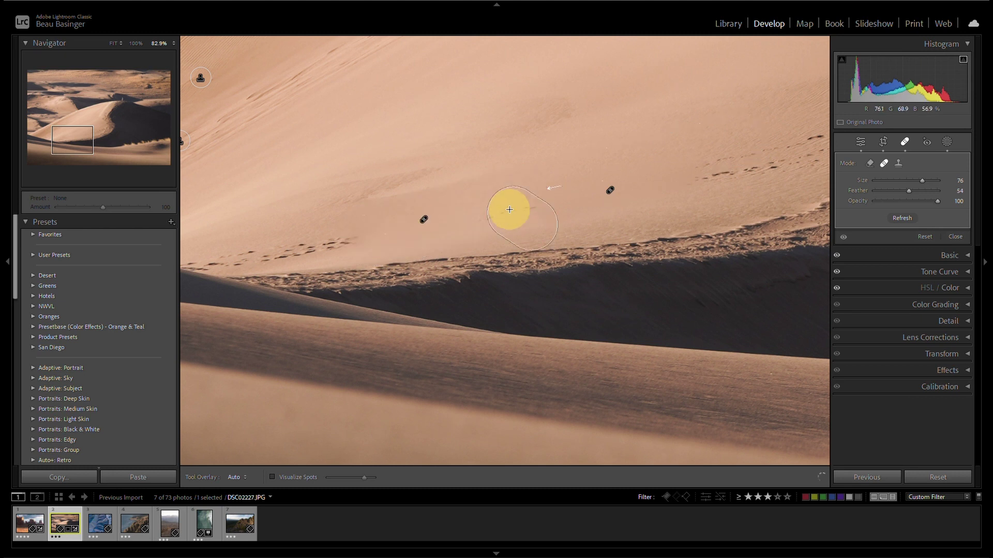
pyautogui.scroll(-5, 508, 209)
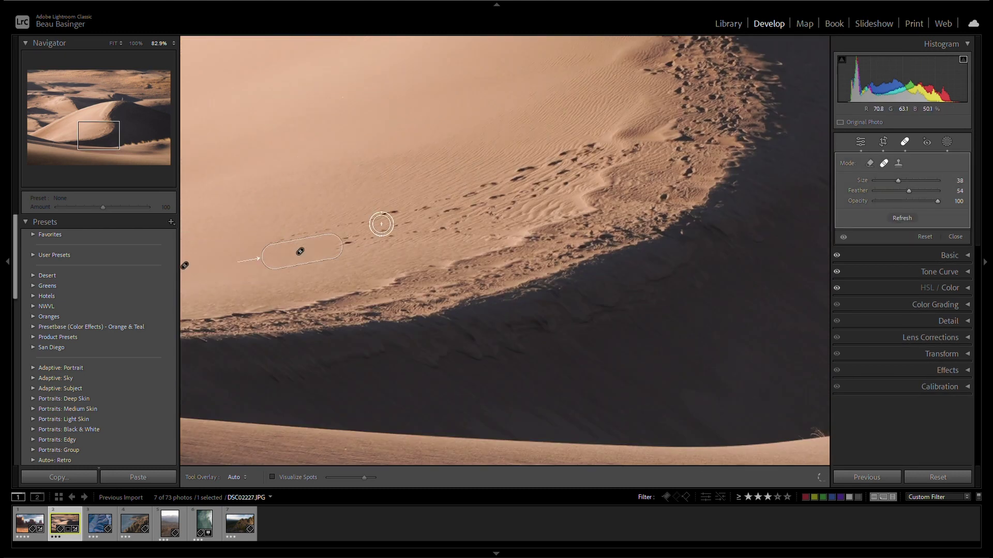
pyautogui.click(340, 235)
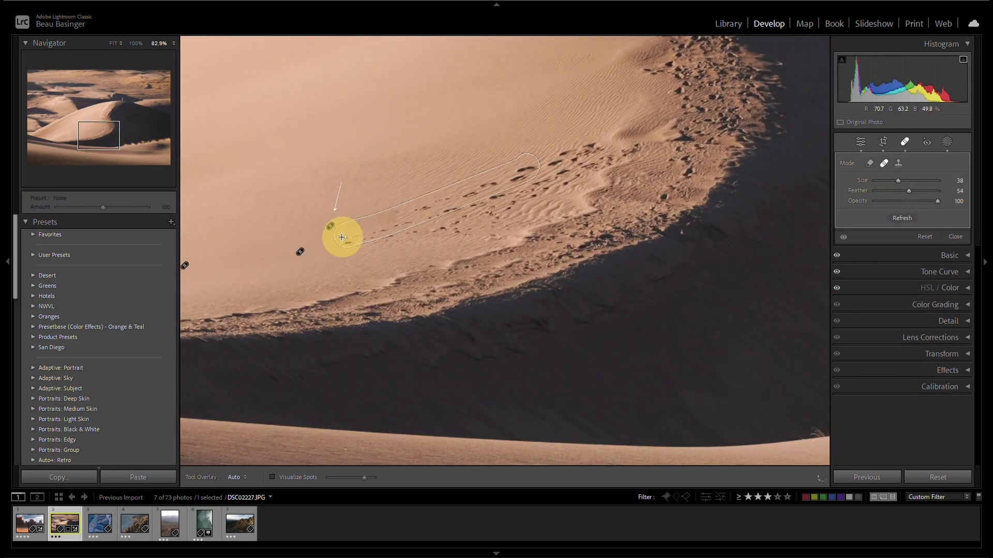
pyautogui.click(299, 317)
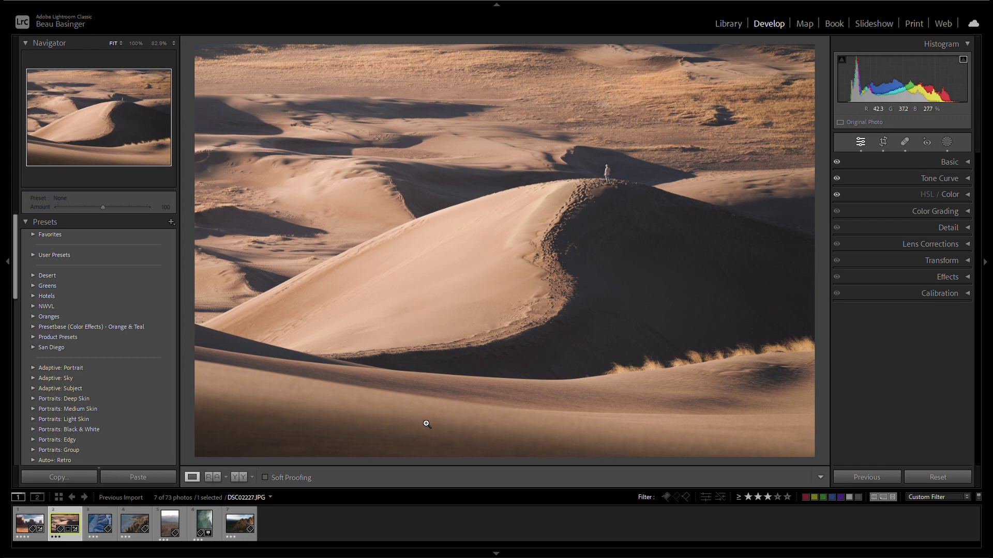
# Rate the dune photo five stars and advance to the blue aerial photo PANO0003
pyautogui.press('5')
pyautogui.press('Right')
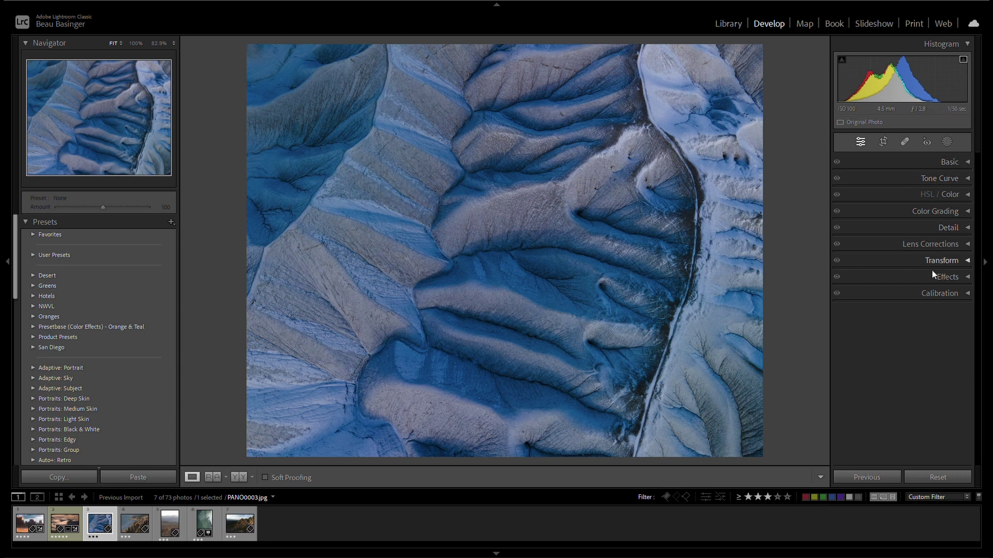
# Apply Auto tone to the aerial photo and lock the crop to a 4x5 aspect
pyautogui.click(964, 163)
pyautogui.click(955, 257)
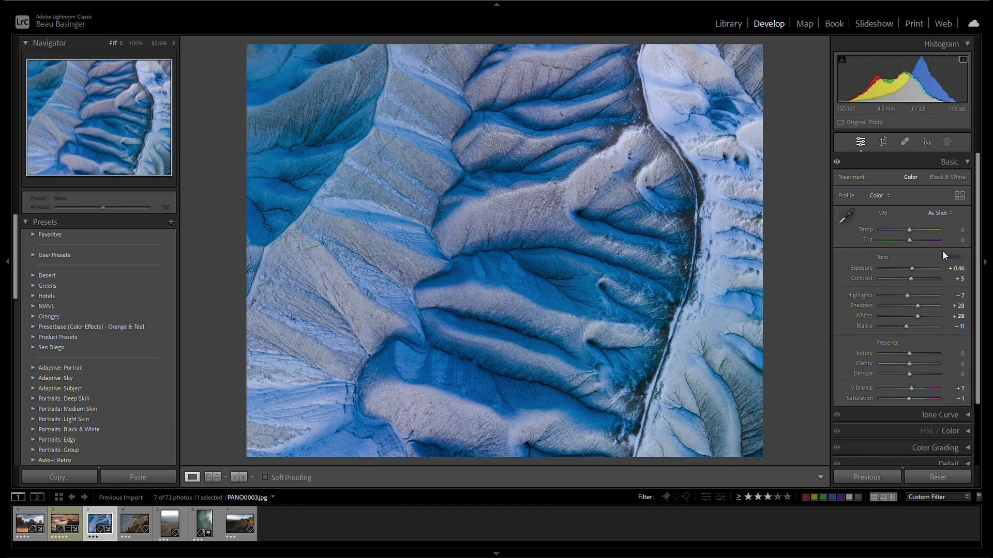
pyautogui.click(882, 142)
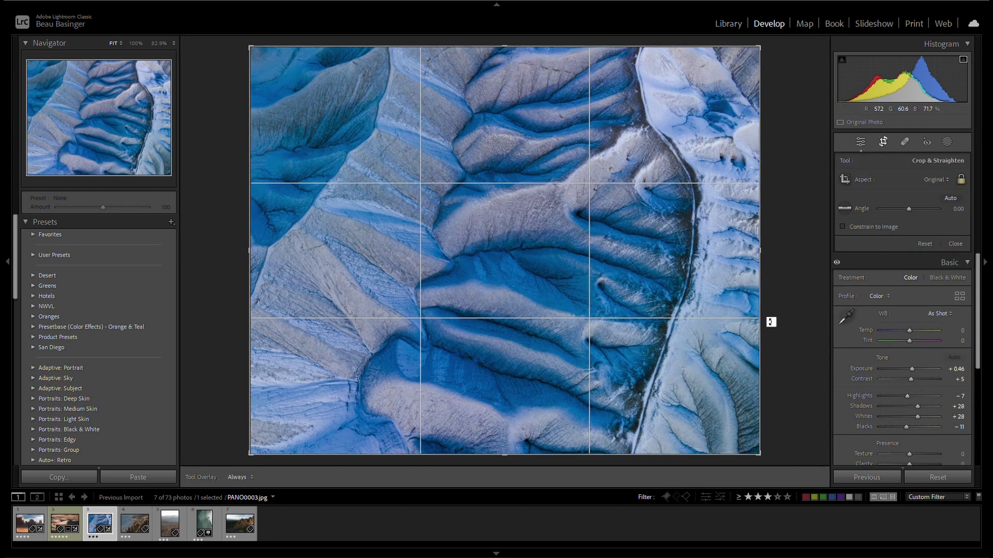
pyautogui.click(930, 181)
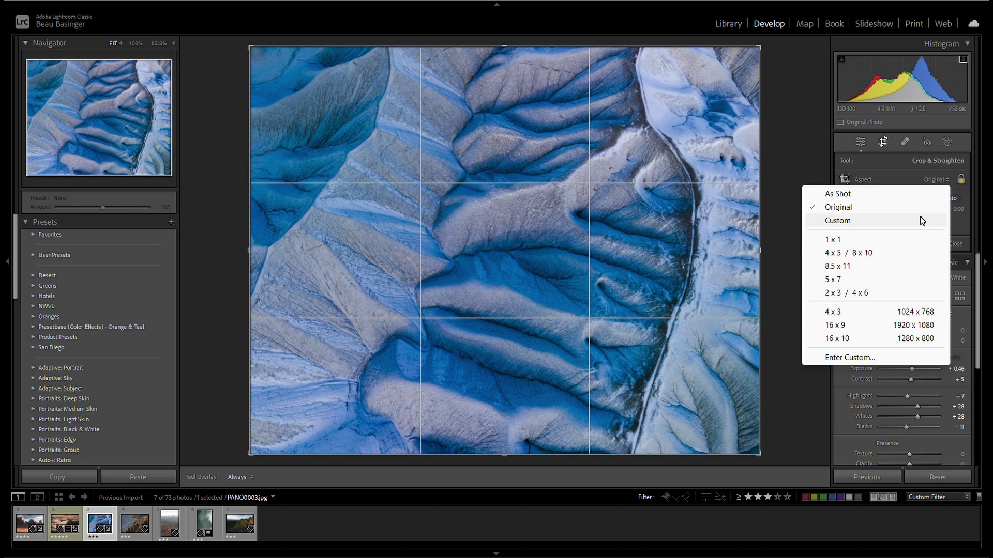
pyautogui.click(909, 255)
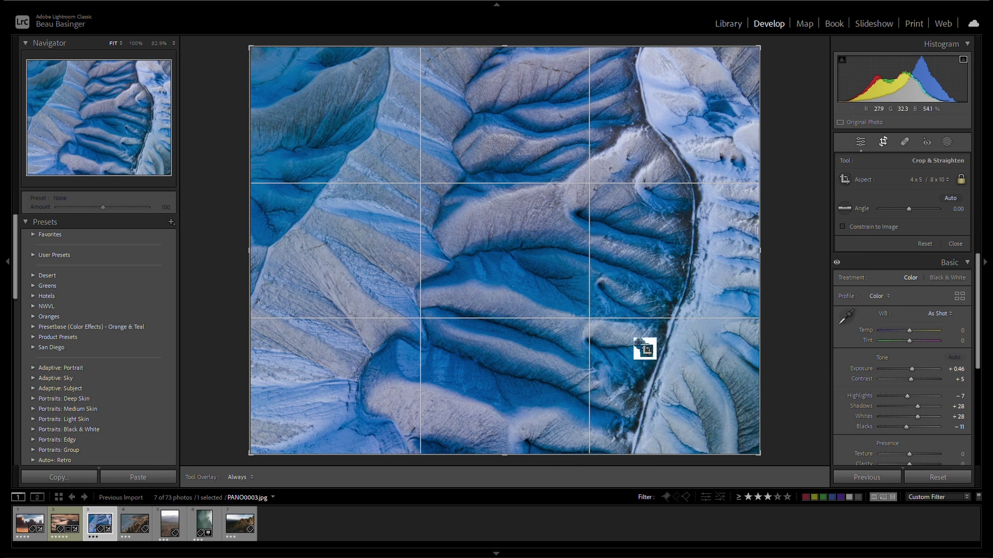
# Flip the crop to portrait and rotate the photo to −45° beneath it
pyautogui.press('x')
pyautogui.press('x')
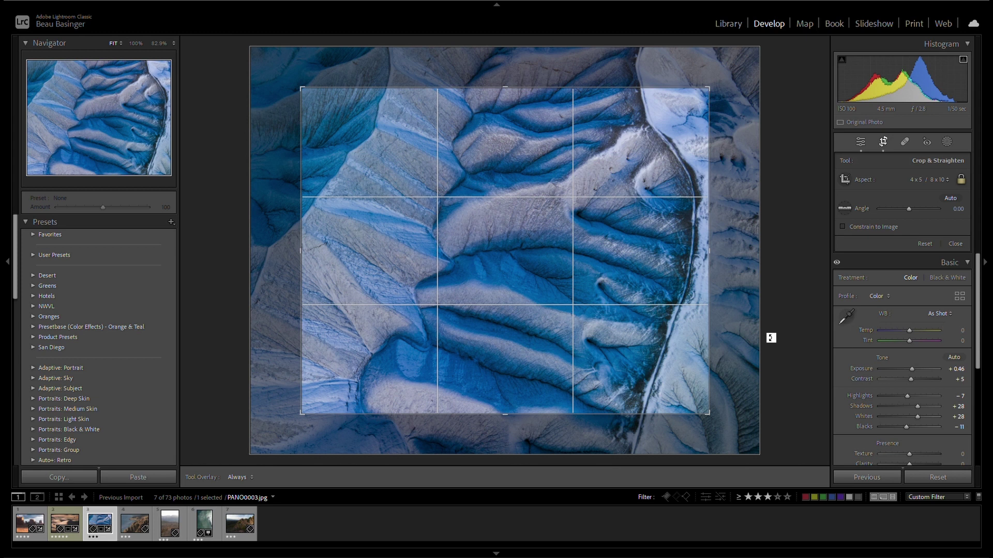
pyautogui.press('x')
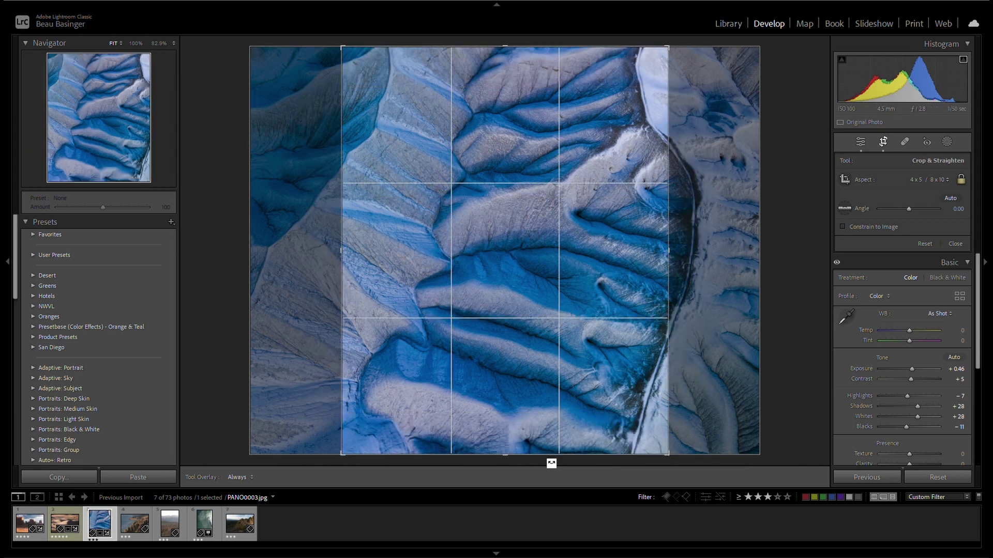
pyautogui.moveTo(569, 462); pyautogui.dragTo(692, 451)
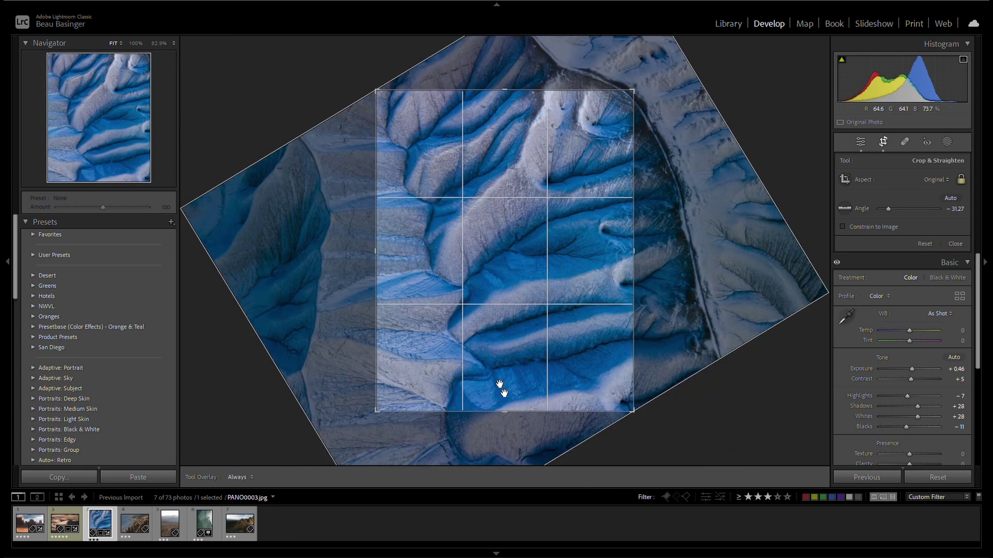
pyautogui.moveTo(507, 326); pyautogui.dragTo(448, 363)
pyautogui.moveTo(499, 450); pyautogui.dragTo(550, 455)
pyautogui.click(508, 394)
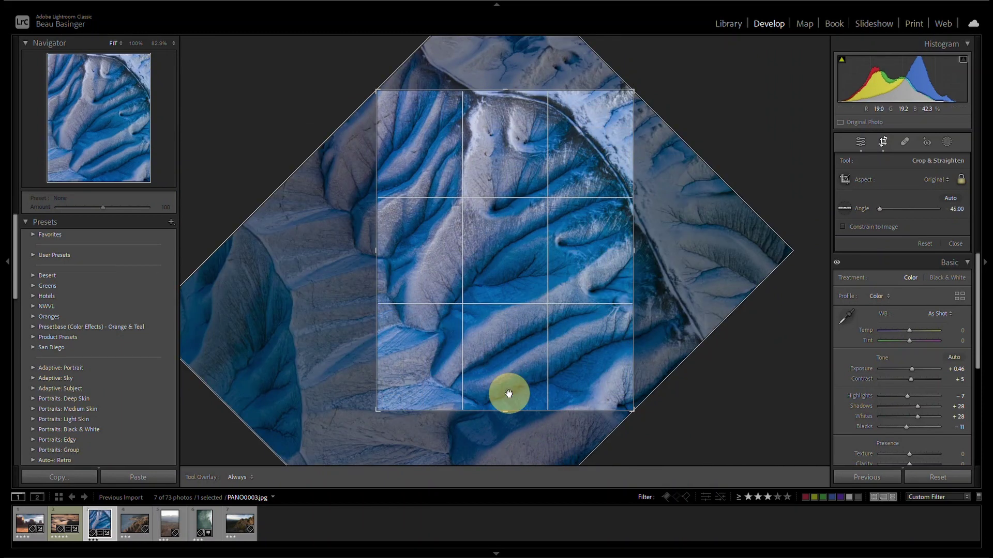
pyautogui.click(496, 377)
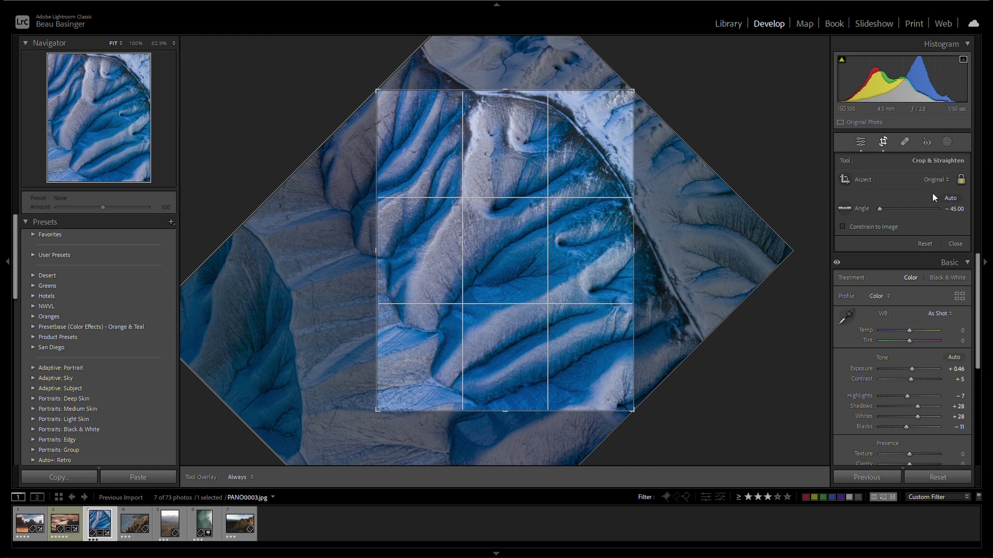
# Try a square 1x1 crop and reposition the ridges within it
pyautogui.click(932, 179)
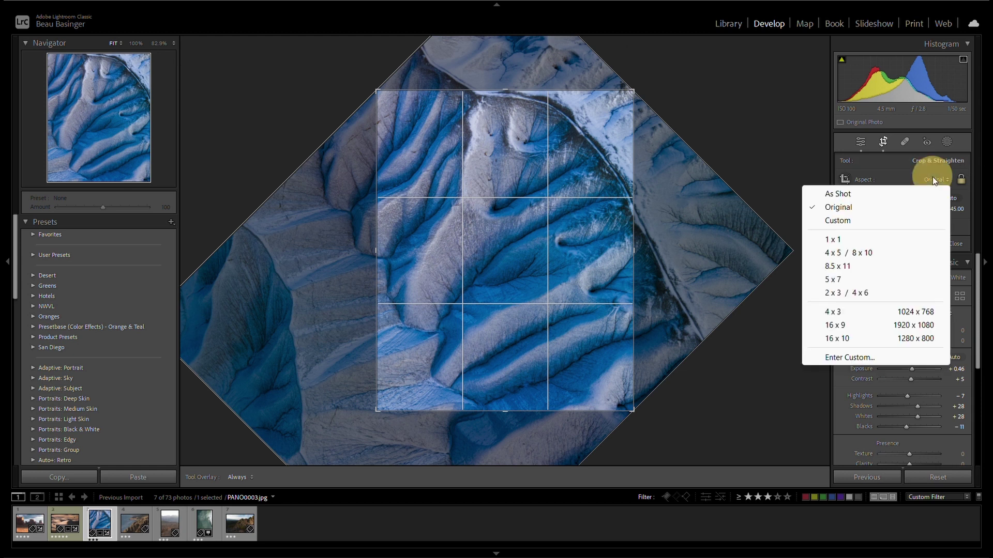
pyautogui.click(853, 239)
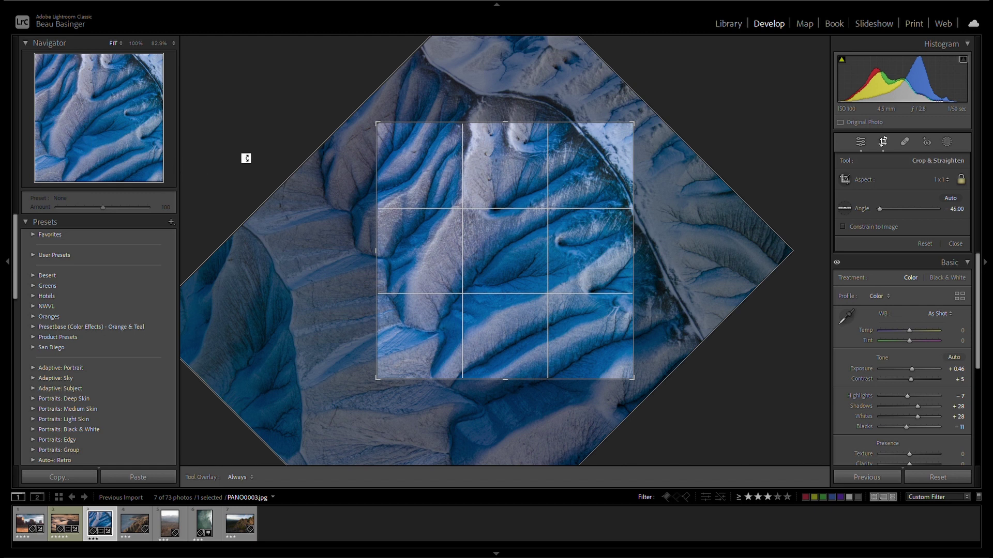
pyautogui.moveTo(492, 248); pyautogui.dragTo(479, 279)
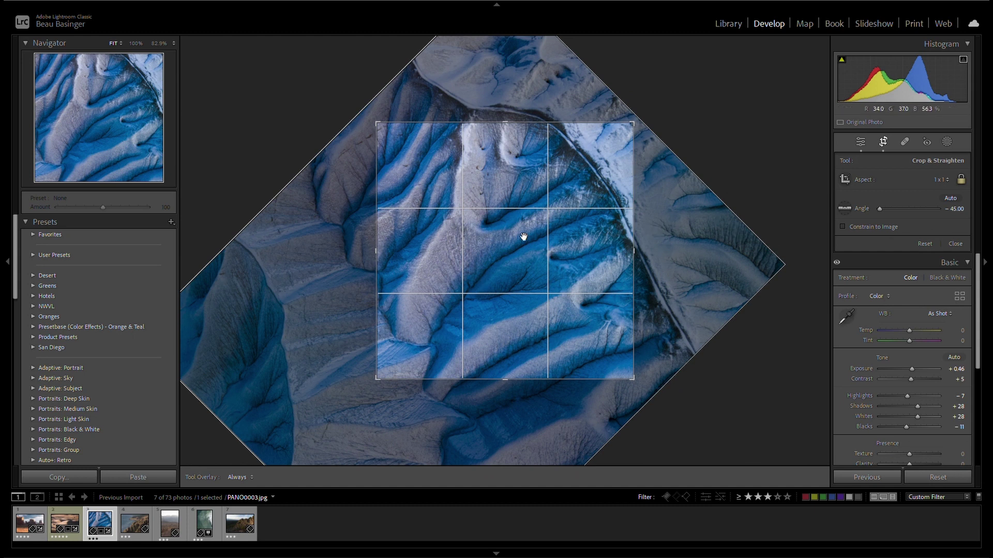
# Return to a 4x5 crop, enlarge it evenly from the centre, and apply it
pyautogui.click(937, 179)
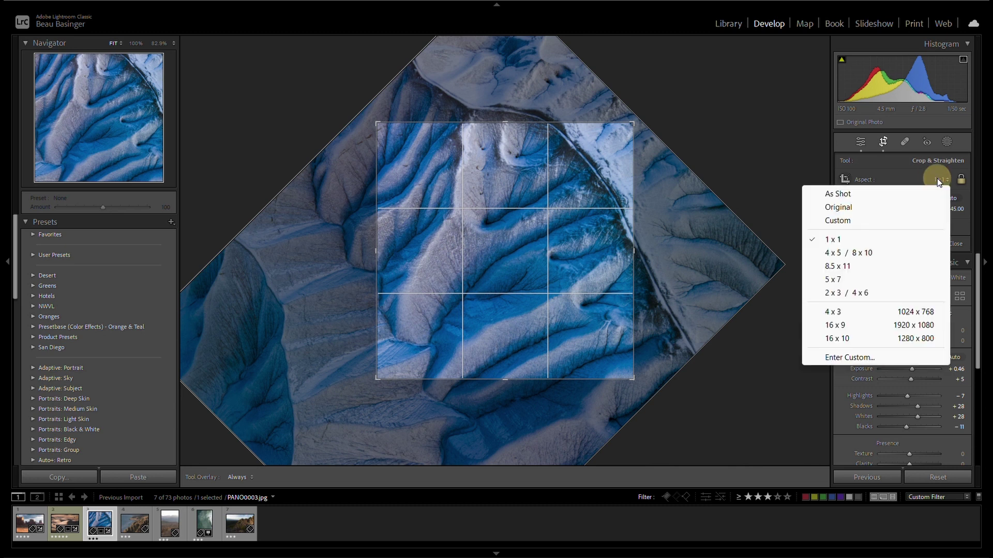
pyautogui.click(861, 250)
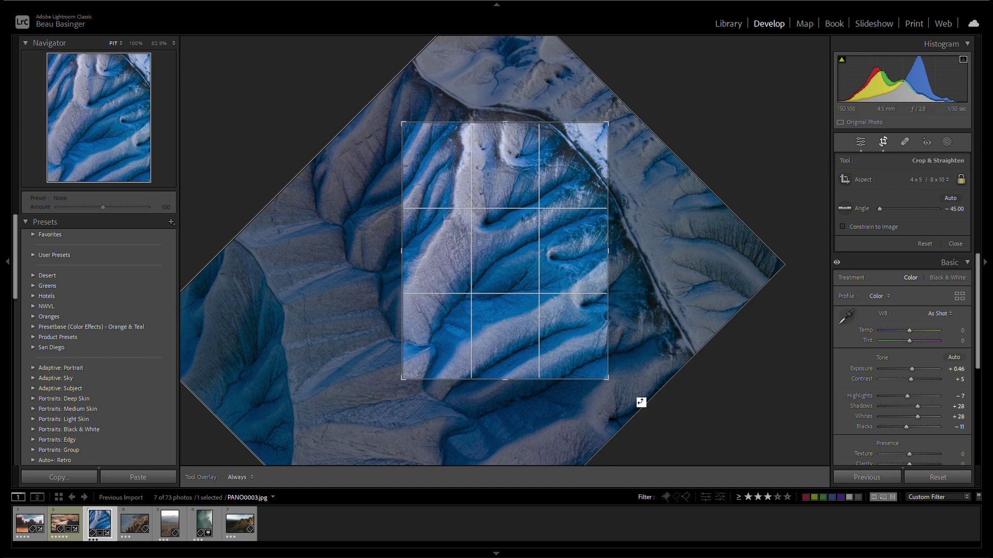
pyautogui.press('alt')
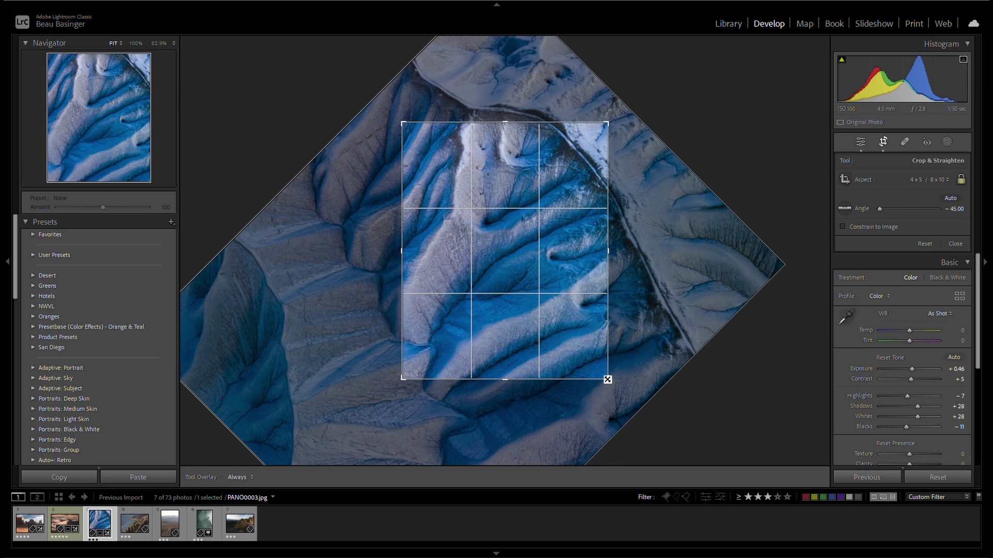
pyautogui.moveTo(608, 379); pyautogui.dragTo(652, 425)
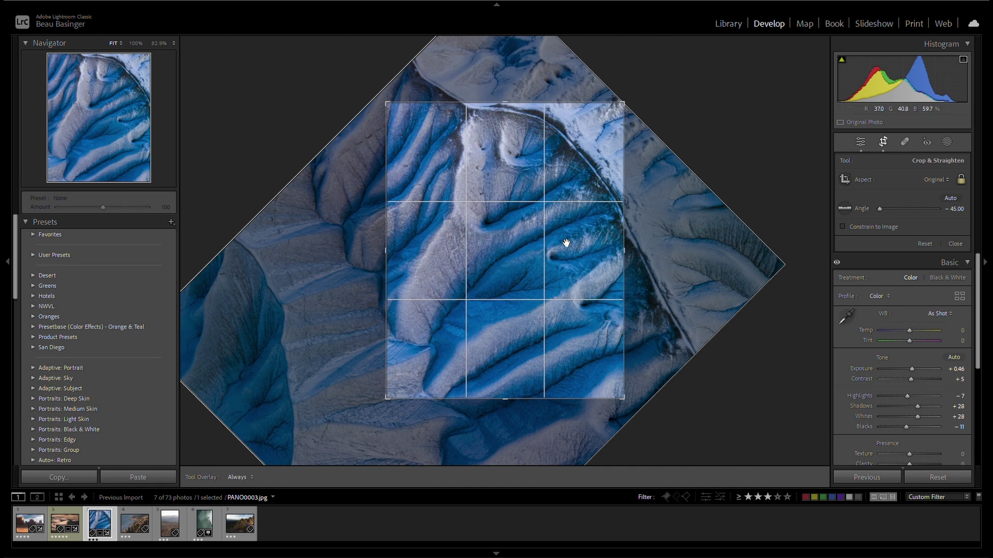
pyautogui.press('Return')
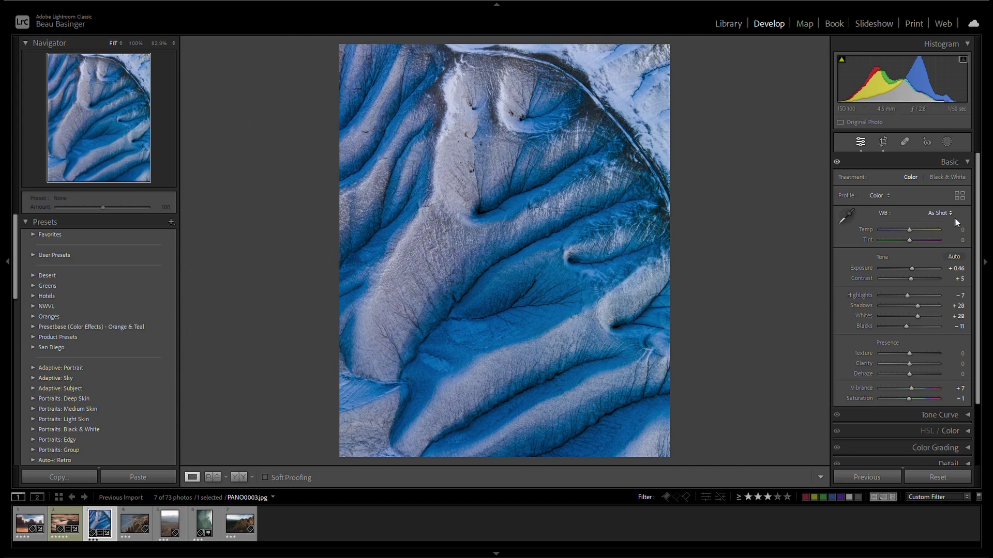
# Raise Dehaze to +21 on the aerial photo
pyautogui.moveTo(959, 376); pyautogui.dragTo(968, 376)
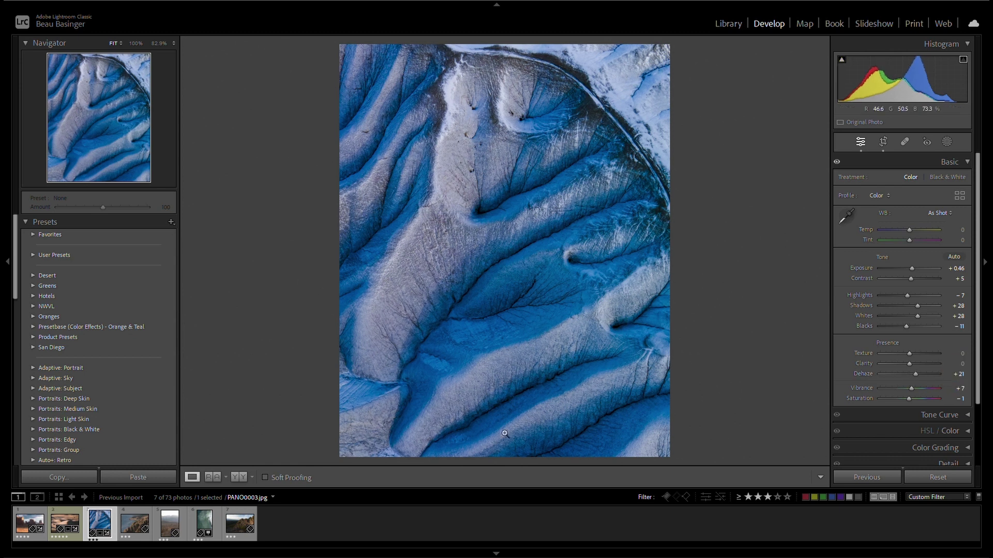
pyautogui.click(968, 161)
pyautogui.click(967, 178)
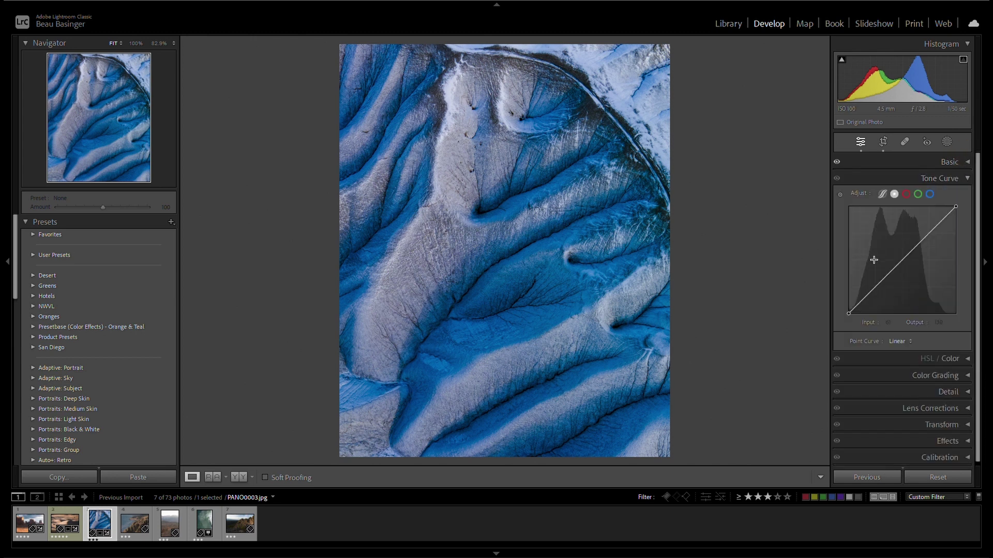
# Add tone-curve points, setting the shadow point to 61/51 and lifting the midtones slightly
pyautogui.click(910, 252)
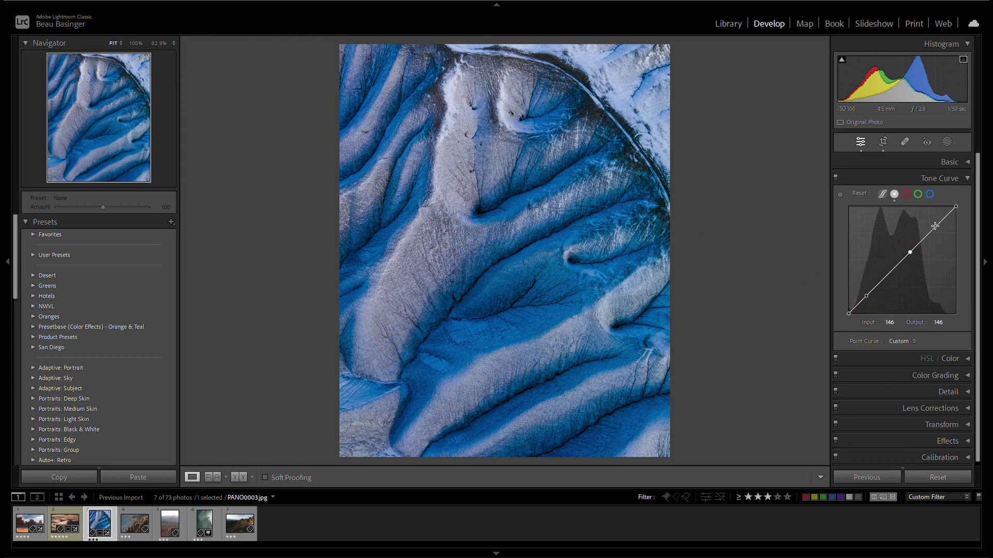
pyautogui.click(938, 224)
pyautogui.moveTo(866, 298); pyautogui.dragTo(870, 298)
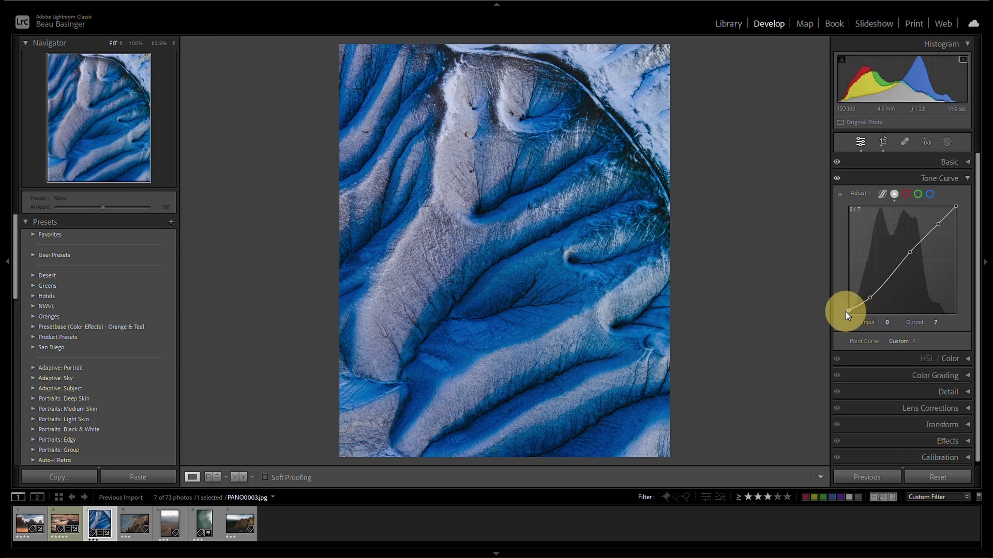
pyautogui.moveTo(870, 298); pyautogui.dragTo(874, 292)
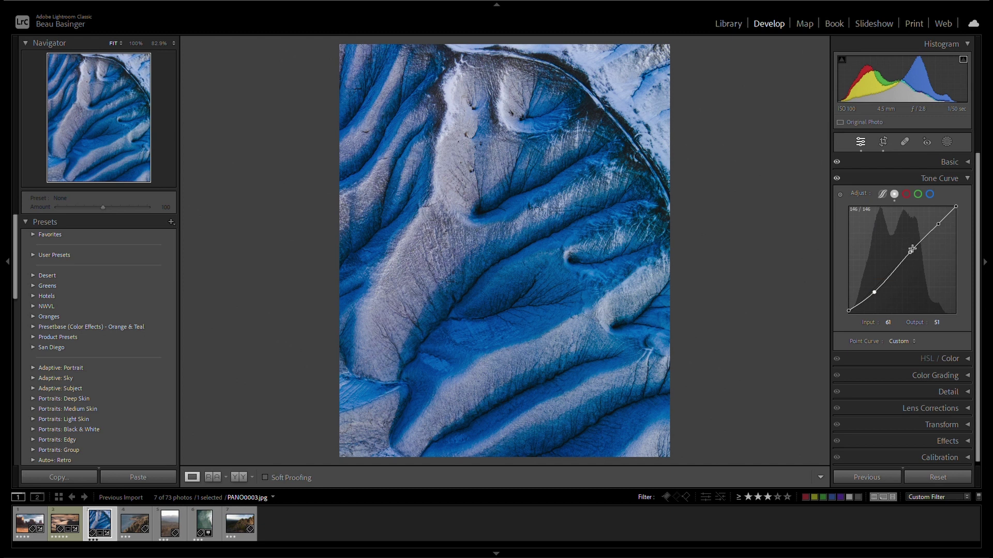
pyautogui.moveTo(909, 252); pyautogui.dragTo(956, 210)
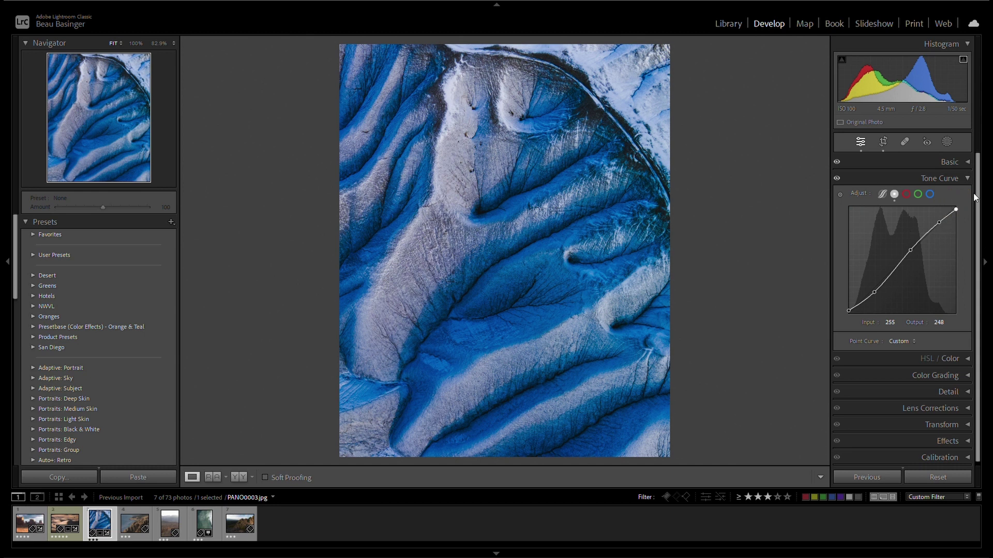
pyautogui.hotkey('ctrl', '2')
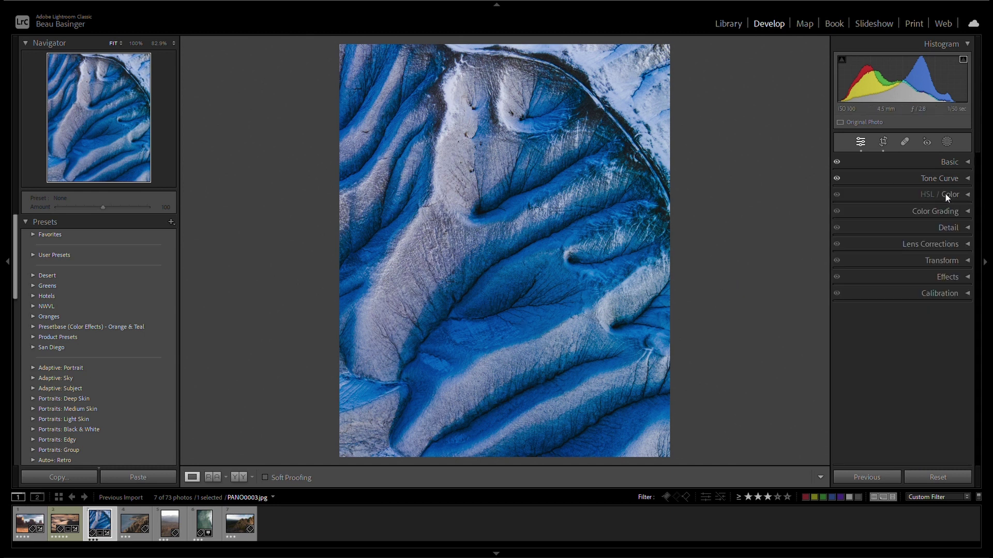
# Shift the Blue hue to −9 and lower Blue saturation to −23 in HSL
pyautogui.click(961, 197)
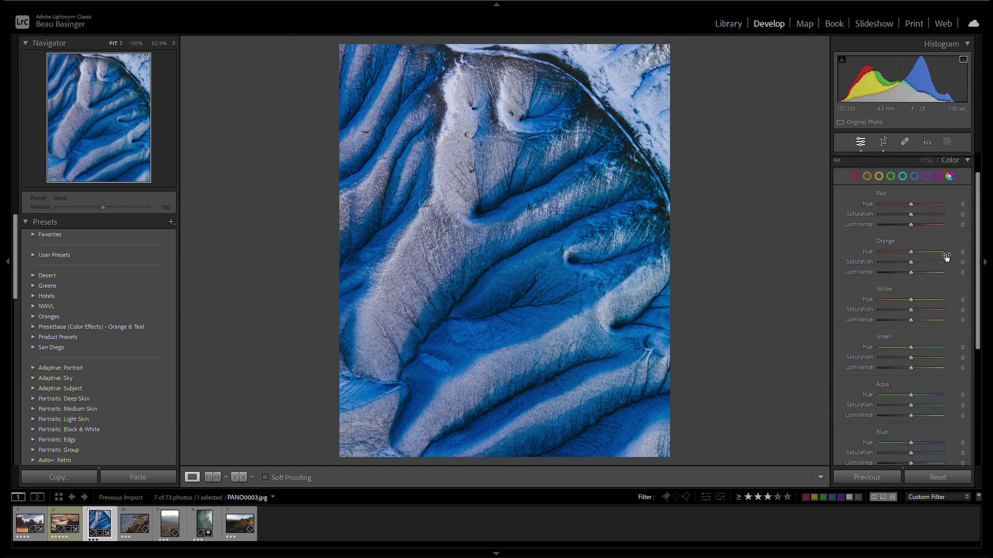
pyautogui.scroll(-3, 972, 351)
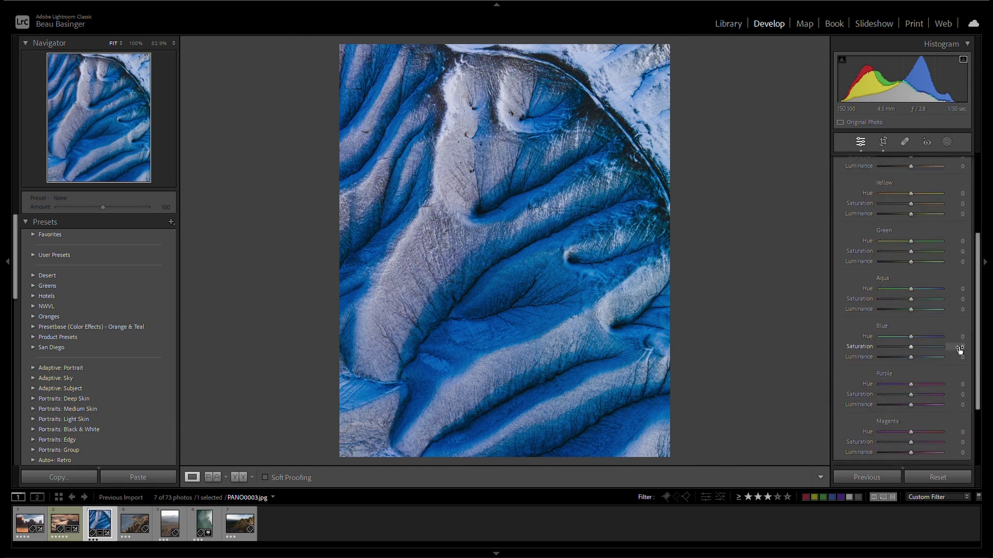
pyautogui.moveTo(961, 337)
pyautogui.mouseDown()
pyautogui.moveTo(961, 349)
pyautogui.moveTo(948, 347)
pyautogui.mouseUp()
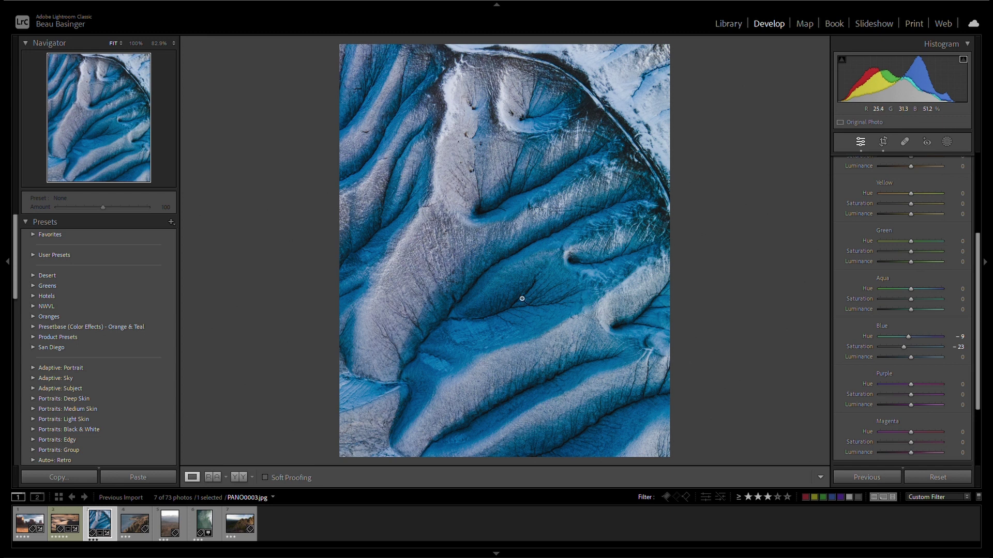
pyautogui.moveTo(968, 353); pyautogui.dragTo(952, 355)
pyautogui.scroll(3, 950, 216)
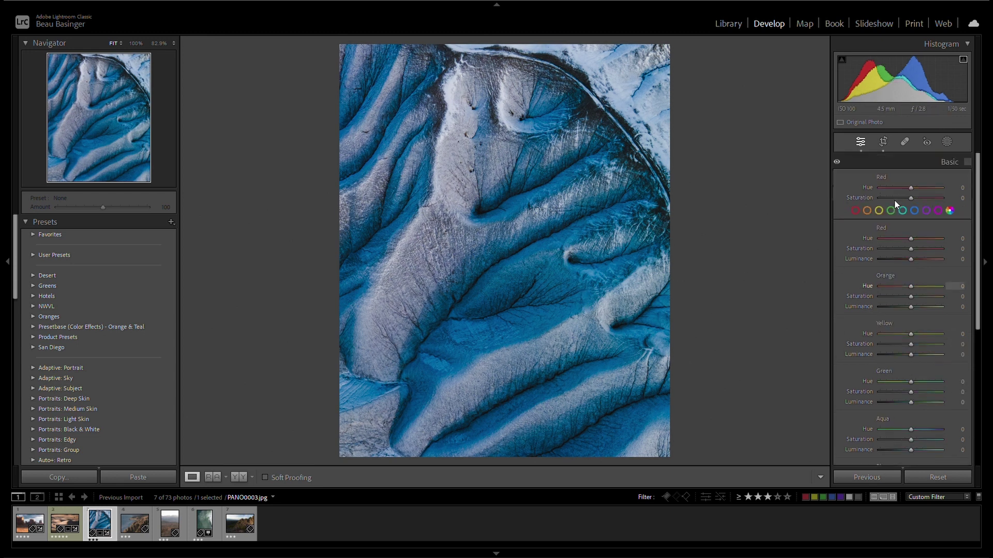
# Lift Highlights from −7 to +6 in the Basic panel
pyautogui.click(967, 195)
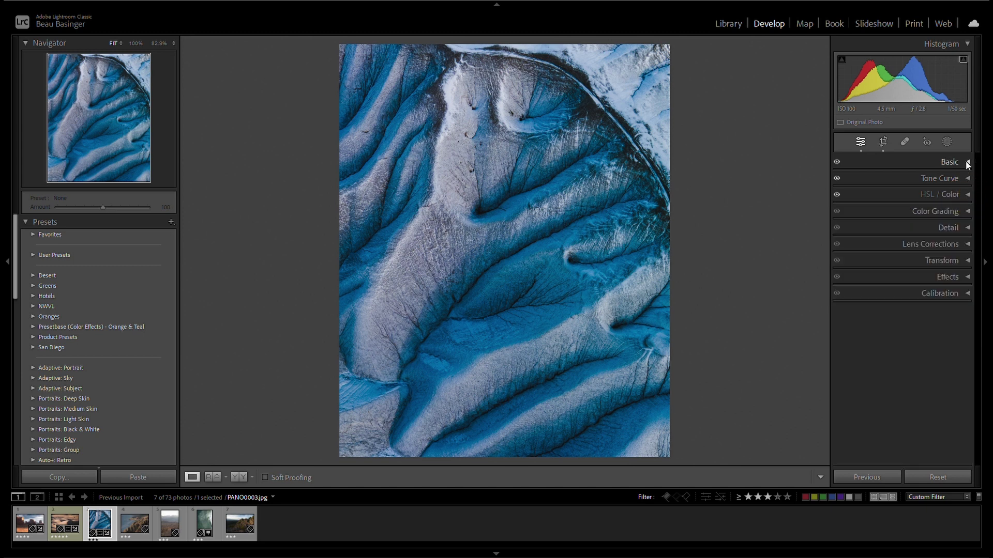
pyautogui.click(966, 162)
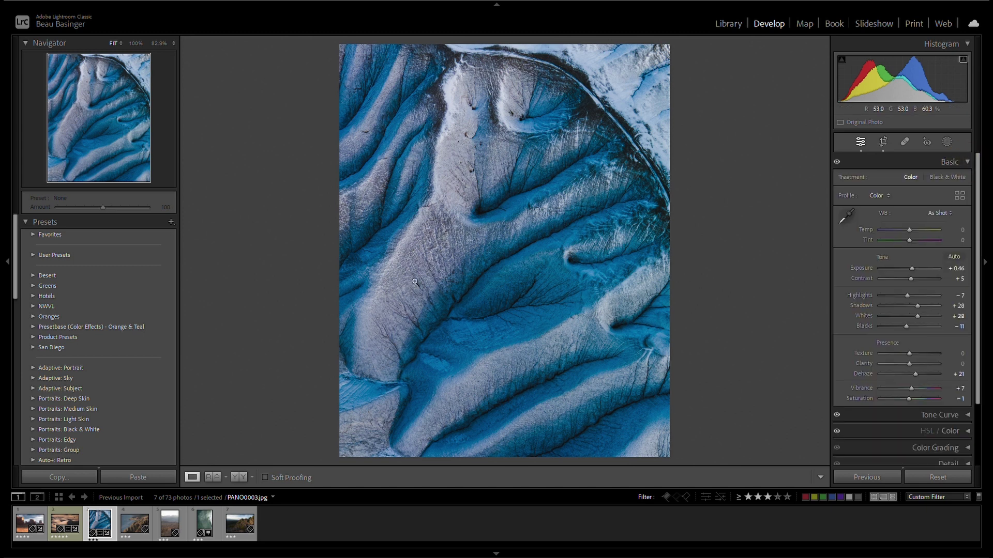
pyautogui.click(959, 296)
pyautogui.moveTo(959, 297); pyautogui.dragTo(961, 320)
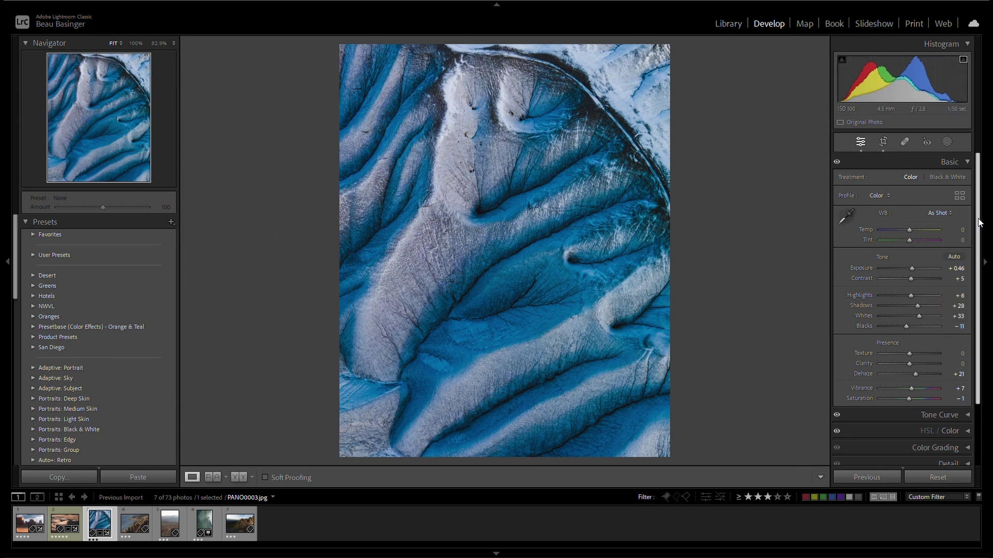
pyautogui.click(966, 162)
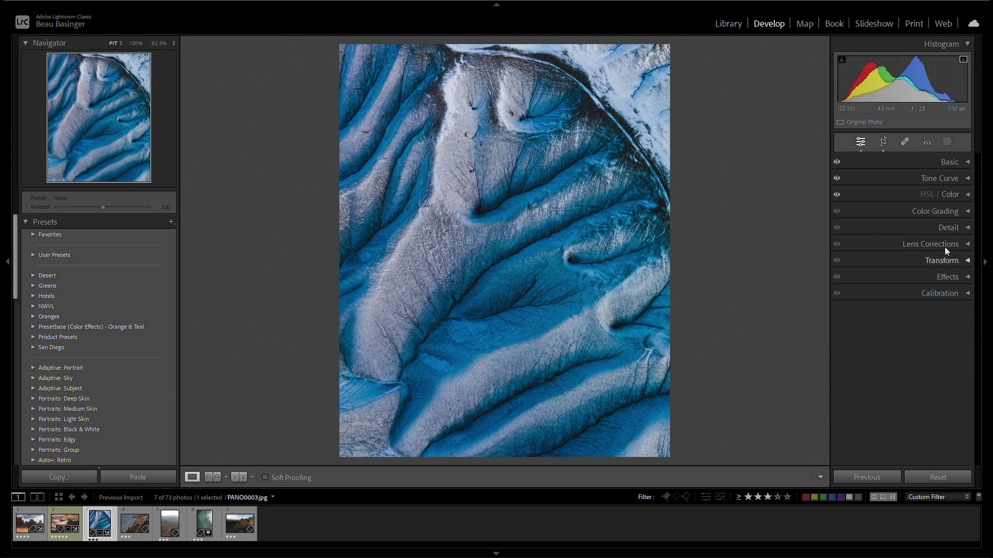
pyautogui.click(945, 142)
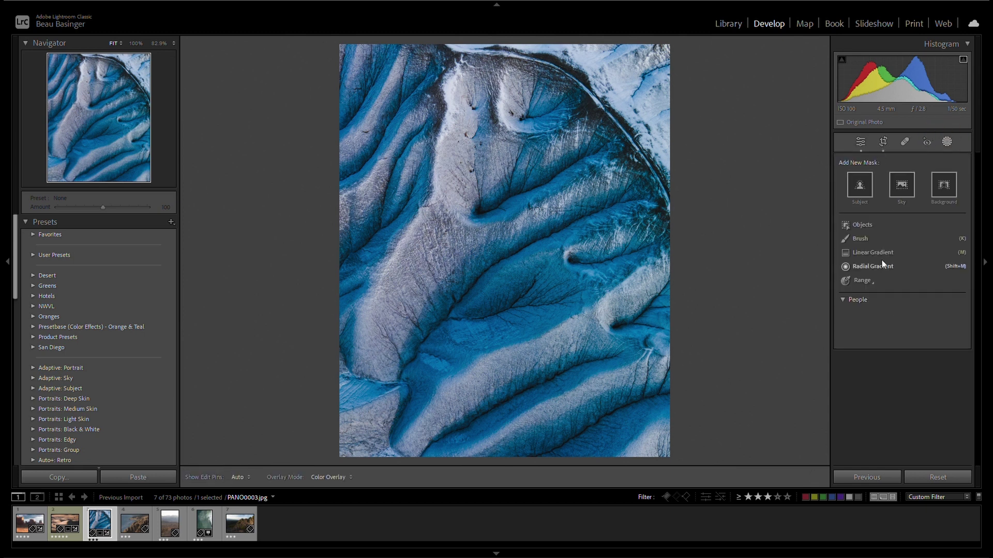
# Start a brush mask with feather 66 and paint the lower blue channels
pyautogui.click(880, 239)
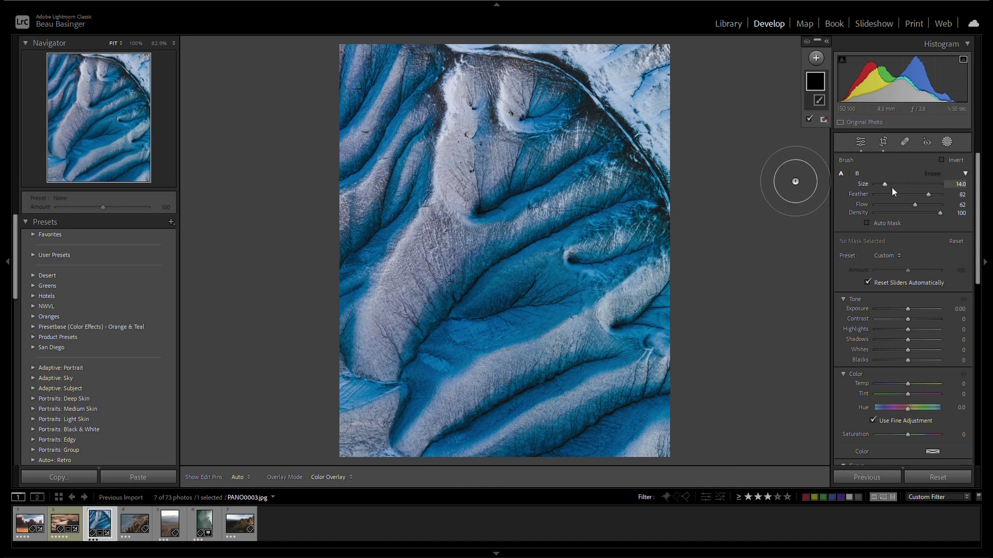
pyautogui.moveTo(911, 194); pyautogui.dragTo(893, 204)
pyautogui.scroll(-3, 567, 377)
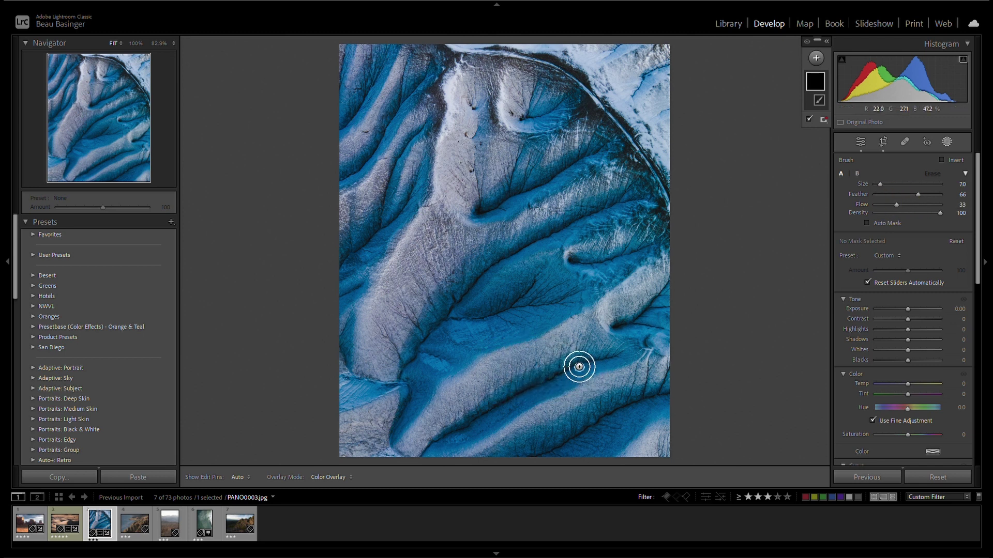
pyautogui.moveTo(617, 358); pyautogui.dragTo(444, 441)
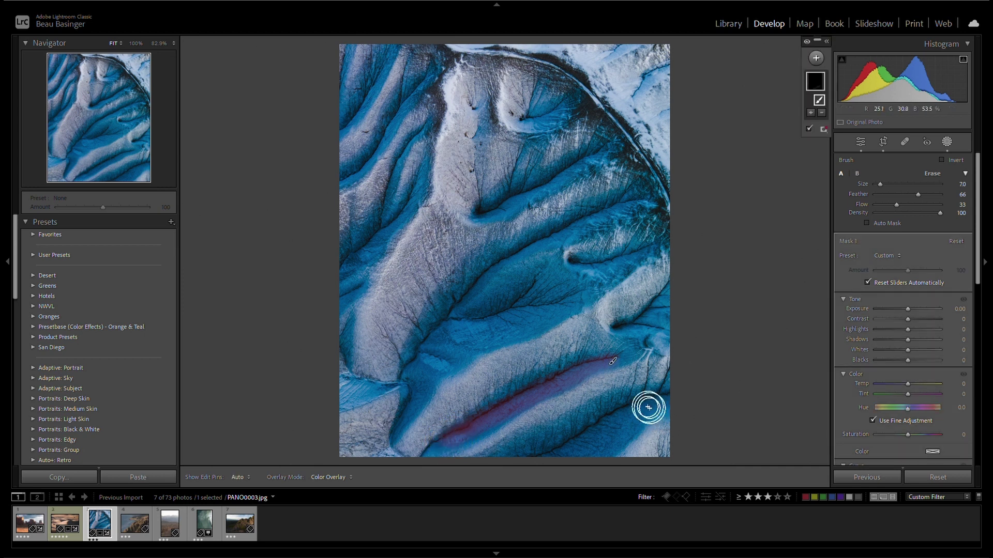
pyautogui.press('h')
pyautogui.moveTo(647, 408)
pyautogui.mouseDown()
pyautogui.moveTo(587, 418)
pyautogui.moveTo(500, 464)
pyautogui.moveTo(618, 439)
pyautogui.moveTo(654, 411)
pyautogui.moveTo(577, 449)
pyautogui.moveTo(565, 470)
pyautogui.moveTo(651, 409)
pyautogui.moveTo(675, 404)
pyautogui.moveTo(617, 400)
pyautogui.moveTo(503, 445)
pyautogui.mouseUp()
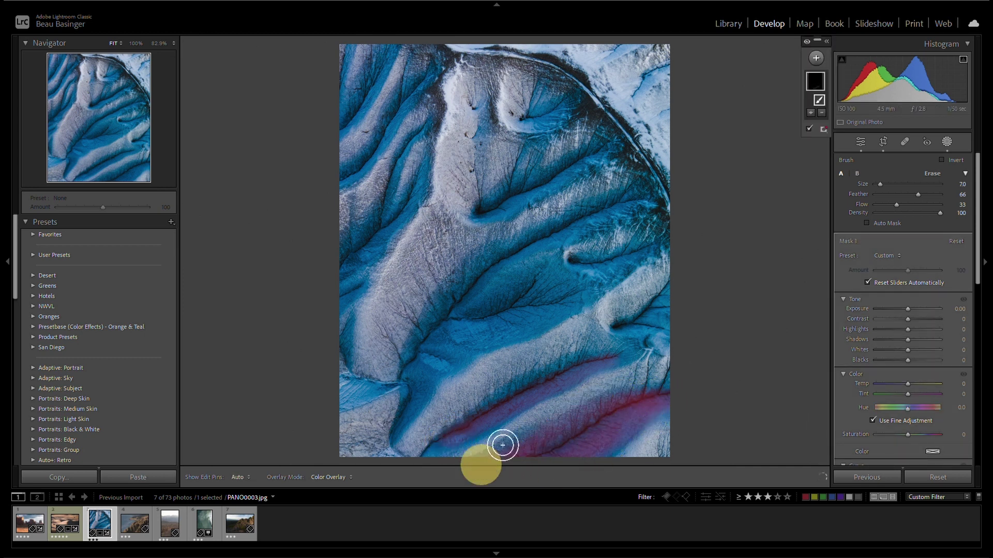
# Extend the brush mask over the middle, upper-left and lower-left blue channels
pyautogui.scroll(5, 565, 290)
pyautogui.moveTo(565, 290); pyautogui.dragTo(558, 230)
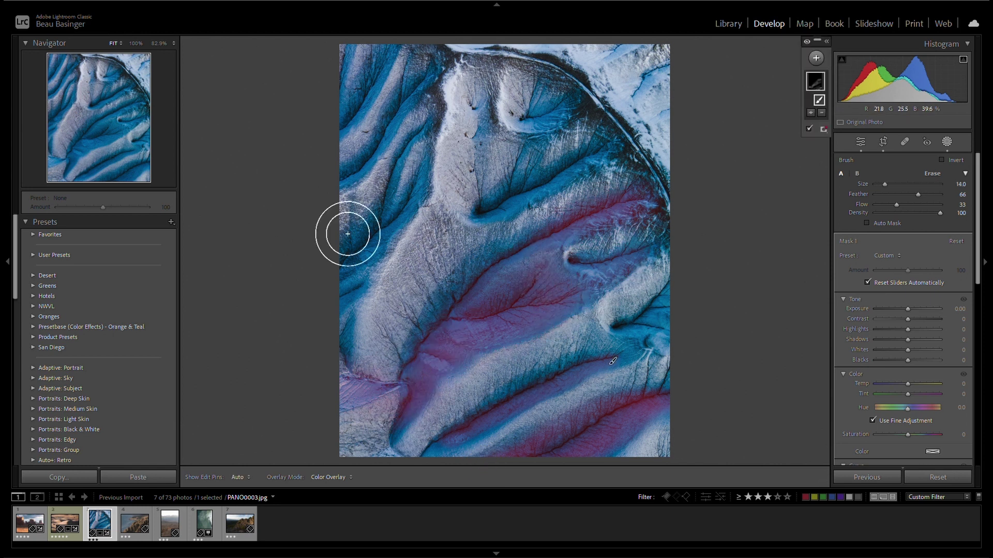
pyautogui.scroll(-4, 362, 217)
pyautogui.moveTo(403, 166)
pyautogui.mouseDown()
pyautogui.moveTo(377, 133)
pyautogui.moveTo(432, 111)
pyautogui.mouseUp()
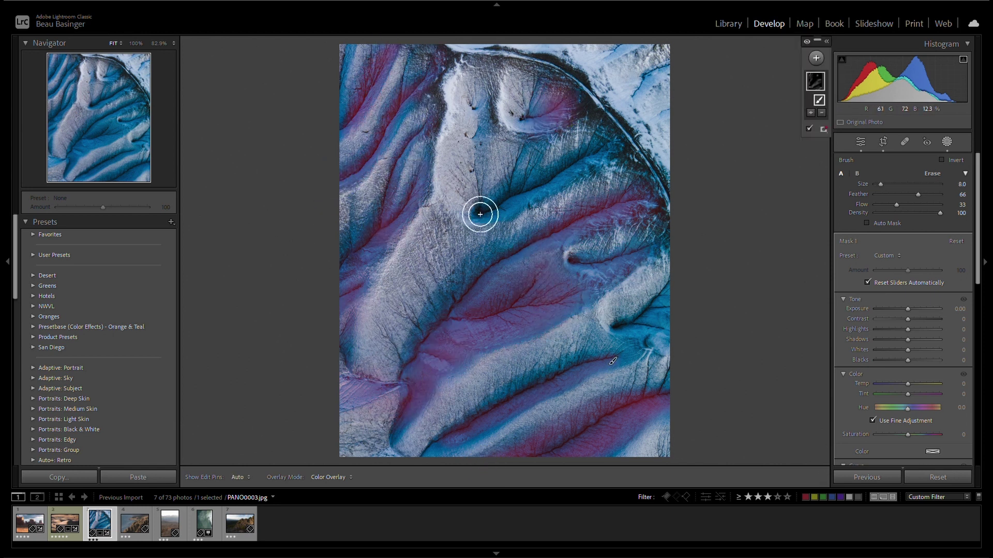
pyautogui.moveTo(479, 214)
pyautogui.mouseDown()
pyautogui.moveTo(532, 317)
pyautogui.moveTo(696, 337)
pyautogui.mouseUp()
pyautogui.moveTo(483, 437); pyautogui.dragTo(415, 466)
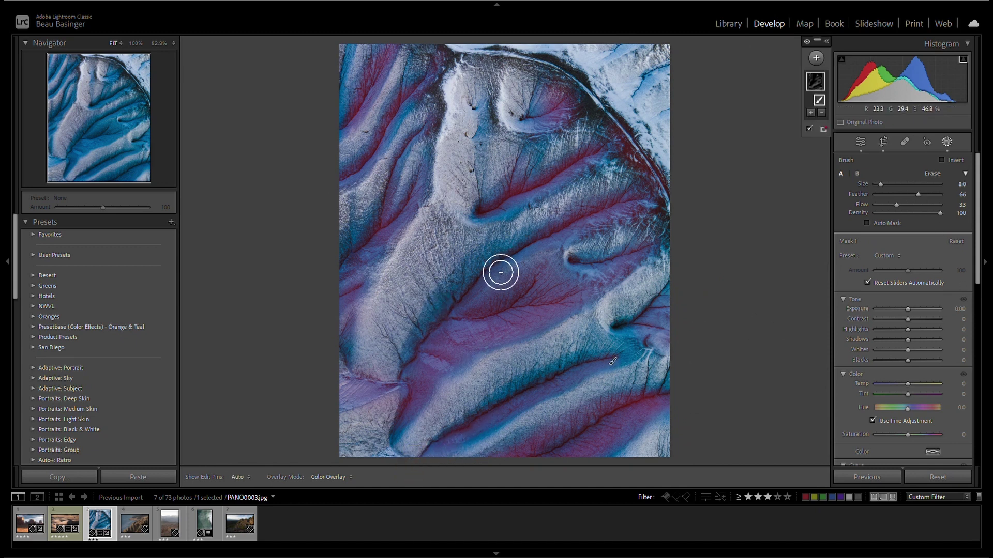
pyautogui.moveTo(500, 272)
pyautogui.mouseDown()
pyautogui.moveTo(458, 281)
pyautogui.moveTo(409, 367)
pyautogui.mouseUp()
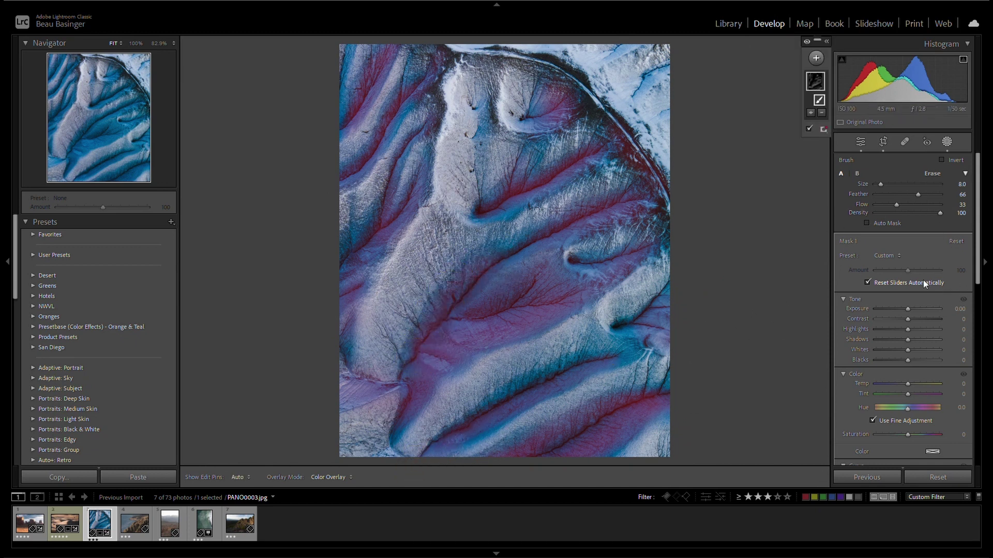
# Set the channel mask's Shadows to −100 and Exposure to −0.30
pyautogui.click(963, 337)
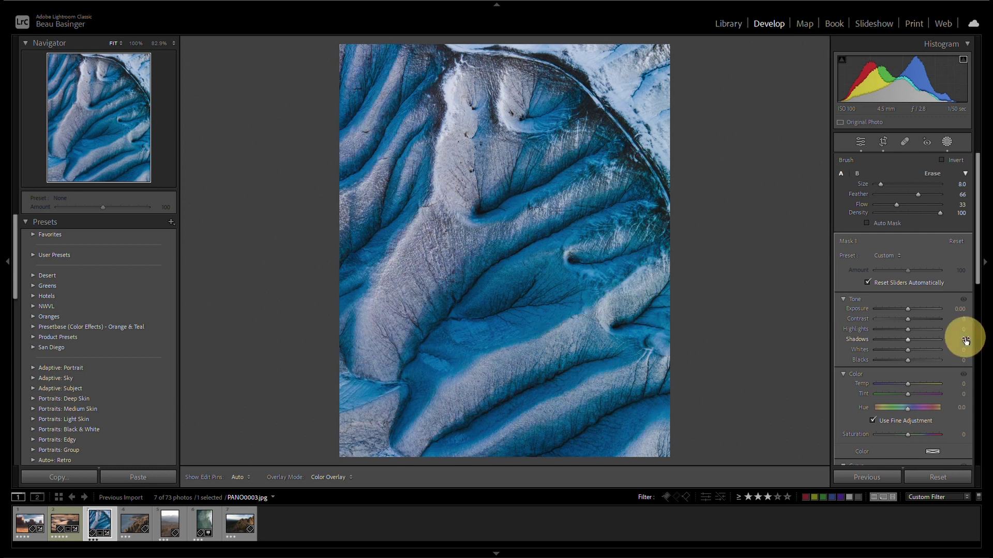
pyautogui.moveTo(965, 340); pyautogui.dragTo(904, 346)
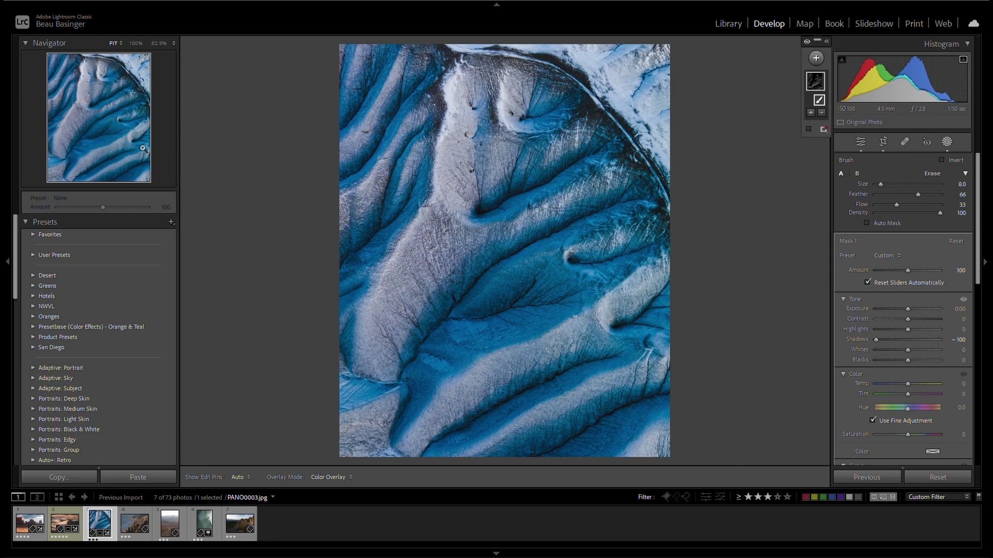
pyautogui.click(964, 309)
pyautogui.moveTo(964, 309)
pyautogui.mouseDown()
pyautogui.moveTo(972, 317)
pyautogui.moveTo(959, 310)
pyautogui.mouseUp()
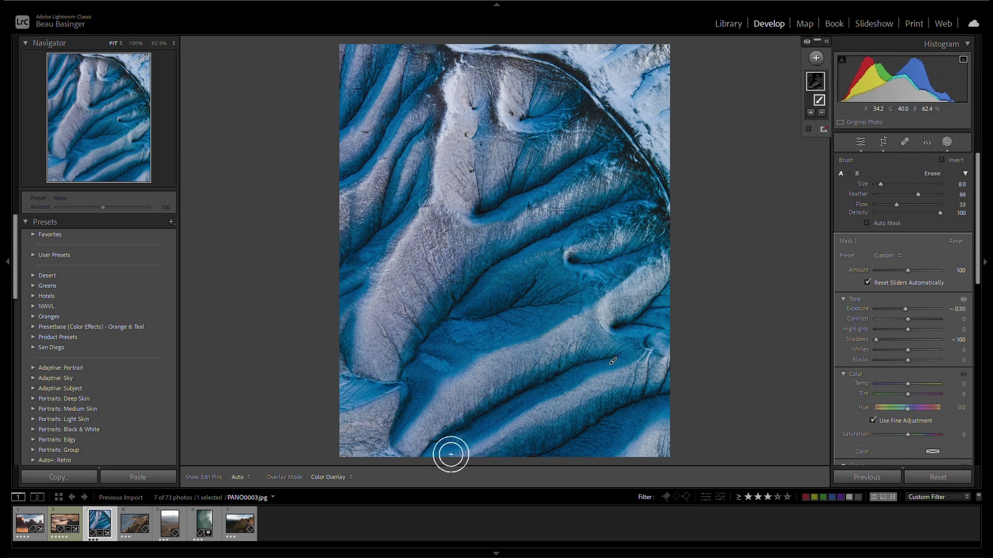
# Add a second brush mask painted over the pale white ridges
pyautogui.click(817, 59)
pyautogui.click(843, 151)
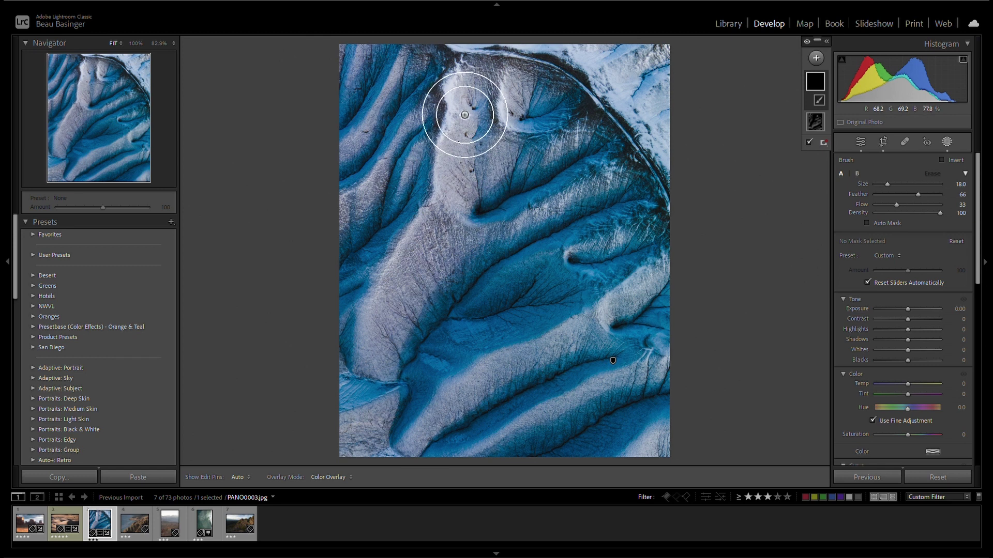
pyautogui.click(467, 189)
pyautogui.moveTo(467, 189)
pyautogui.mouseDown()
pyautogui.moveTo(370, 309)
pyautogui.moveTo(372, 348)
pyautogui.mouseUp()
pyautogui.scroll(-5, 290, 221)
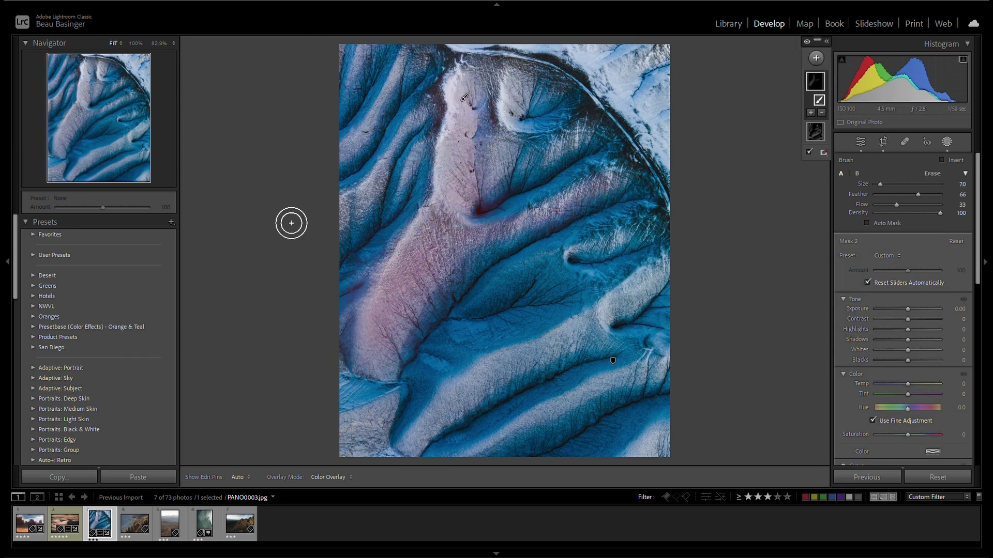
pyautogui.scroll(2, 654, 277)
pyautogui.moveTo(654, 277)
pyautogui.mouseDown()
pyautogui.moveTo(581, 336)
pyautogui.moveTo(486, 443)
pyautogui.moveTo(372, 181)
pyautogui.mouseUp()
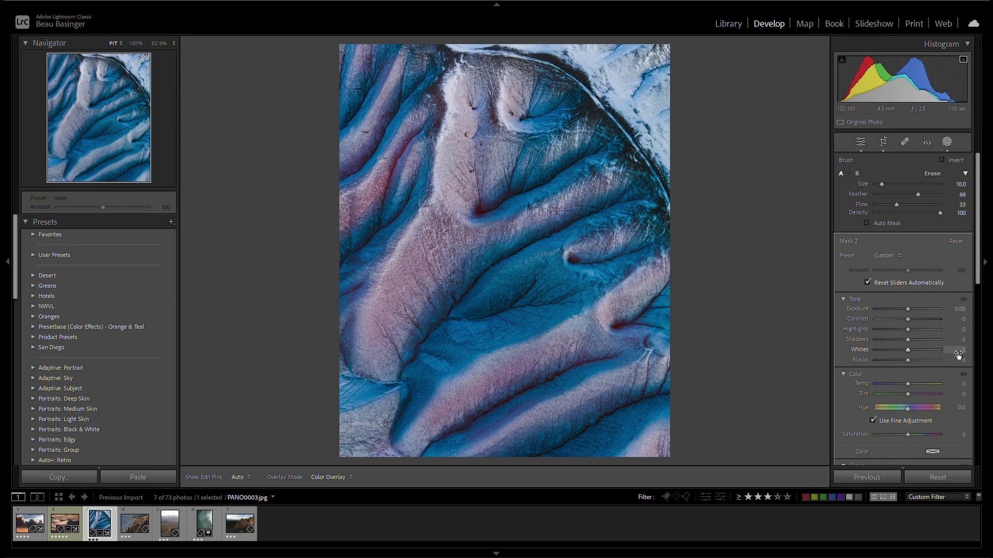
# Raise the ridge mask's Whites to +100, then compare the edit with the original
pyautogui.moveTo(954, 350)
pyautogui.mouseDown()
pyautogui.moveTo(975, 348)
pyautogui.moveTo(944, 348)
pyautogui.moveTo(984, 347)
pyautogui.moveTo(882, 350)
pyautogui.moveTo(958, 350)
pyautogui.mouseUp()
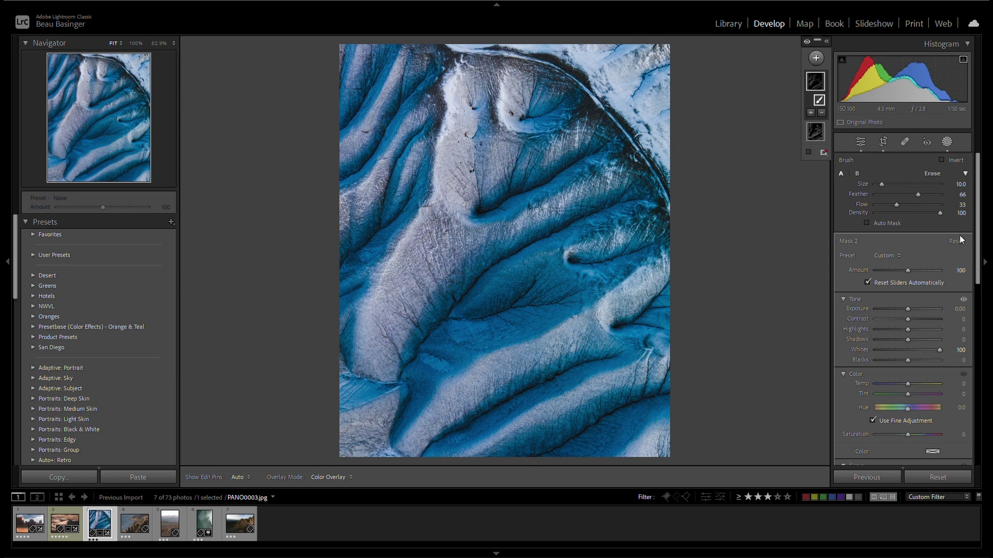
pyautogui.press('Escape')
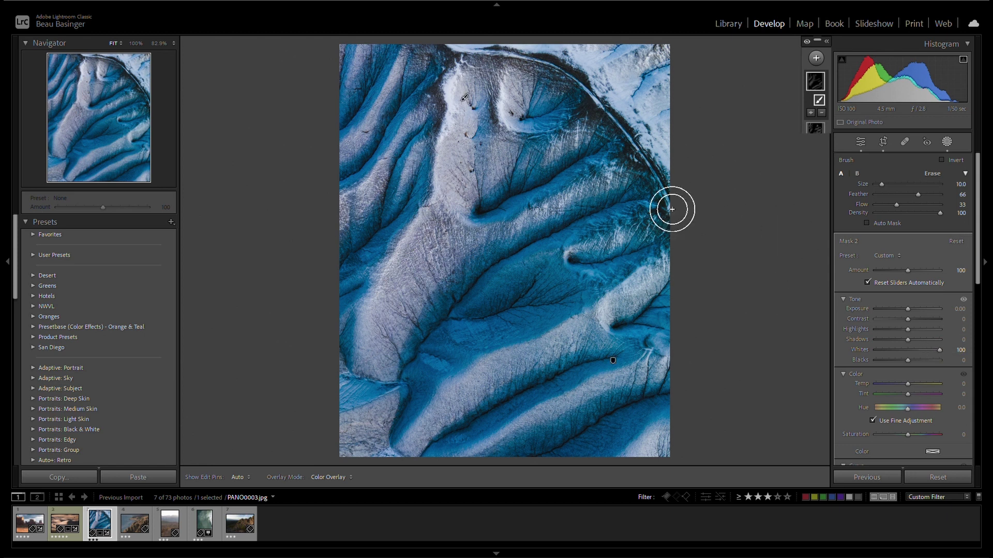
pyautogui.press('\\')
pyautogui.press('\\')
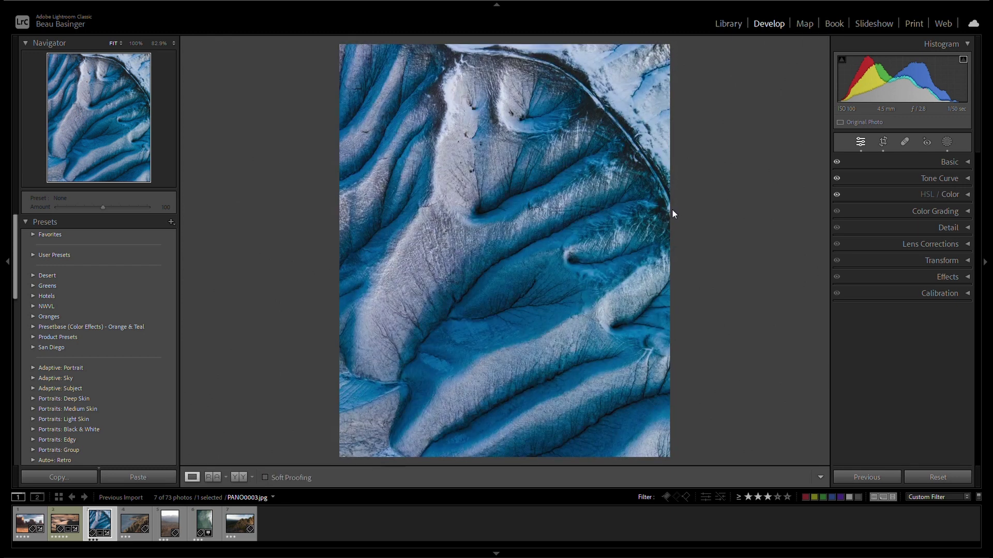
pyautogui.press('\\')
pyautogui.press('\\')
pyautogui.press('\\')
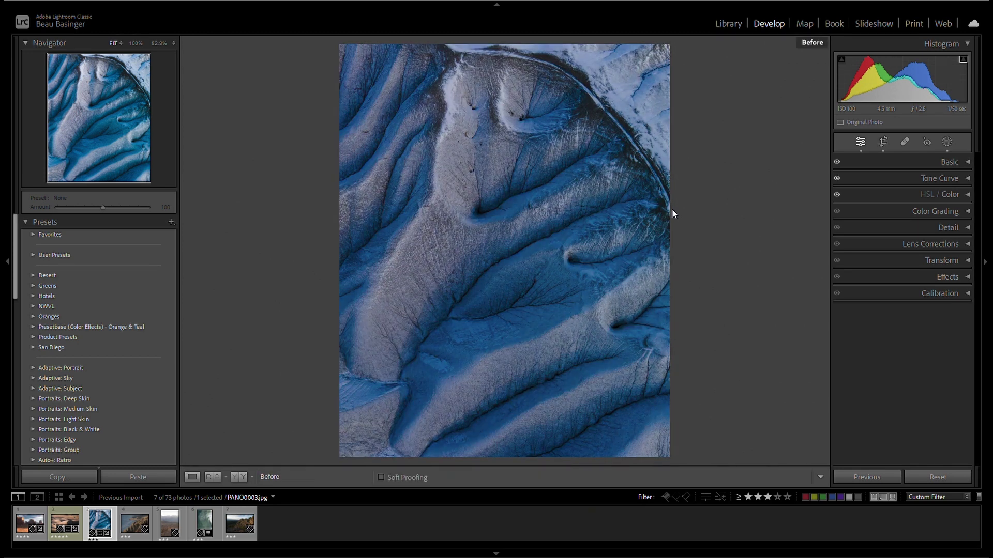
# Compare before and after, then zoom in to inspect the channel detail
pyautogui.press('\\')
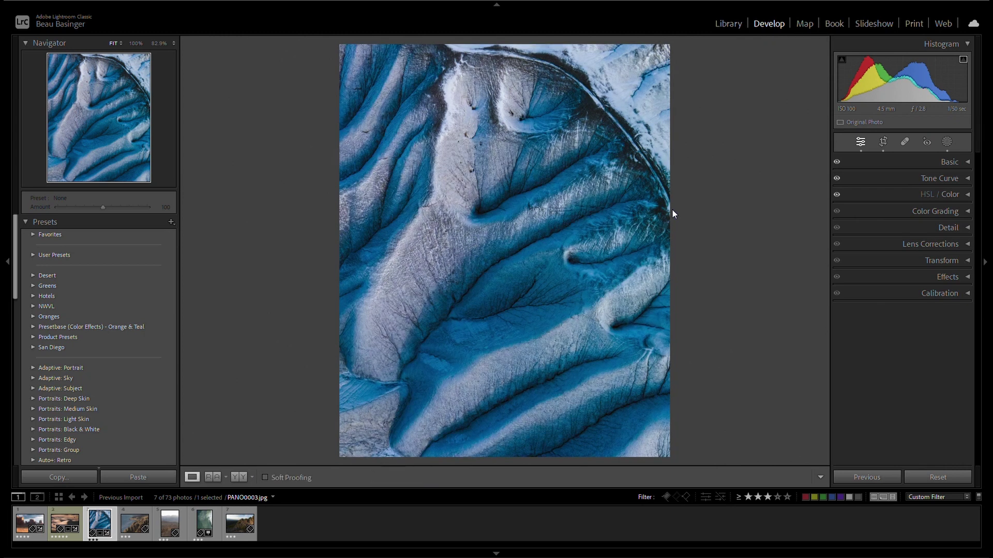
pyautogui.press('\\')
pyautogui.press('\\')
pyautogui.moveTo(515, 213); pyautogui.dragTo(538, 140)
pyautogui.moveTo(486, 255); pyautogui.dragTo(563, 131)
pyautogui.moveTo(631, 235); pyautogui.dragTo(539, 217)
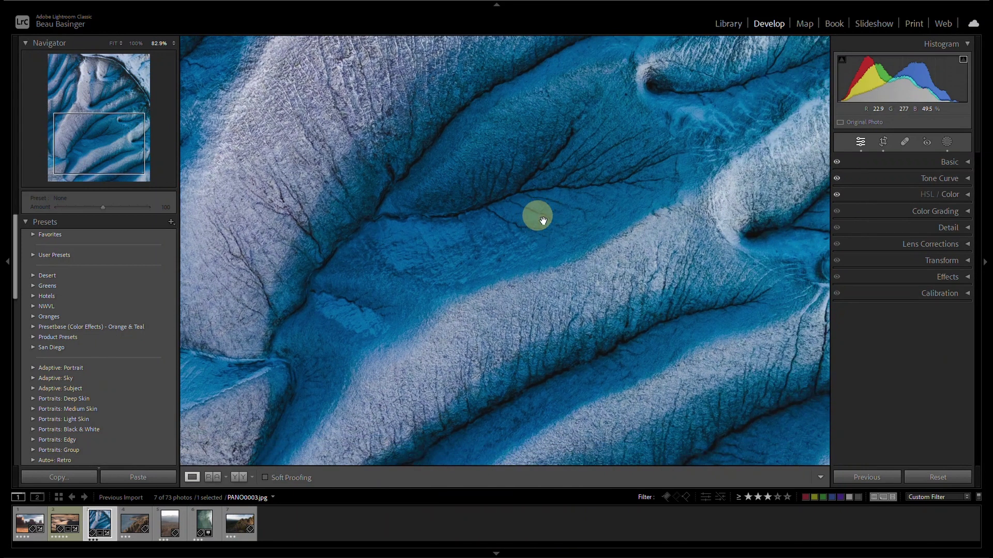
# Set Texture to +31, fit the photo in view, and rate it five stars
pyautogui.click(969, 165)
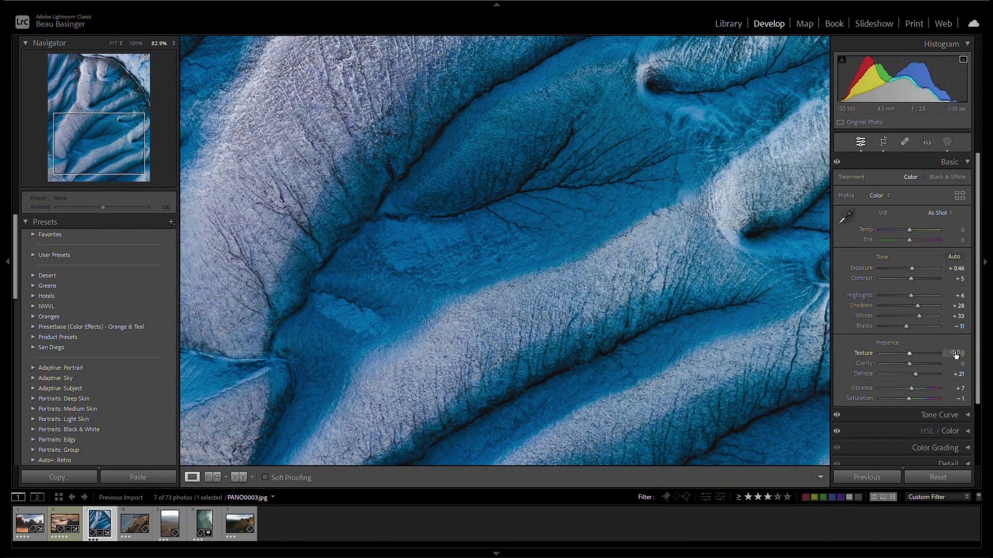
pyautogui.moveTo(955, 354); pyautogui.dragTo(971, 352)
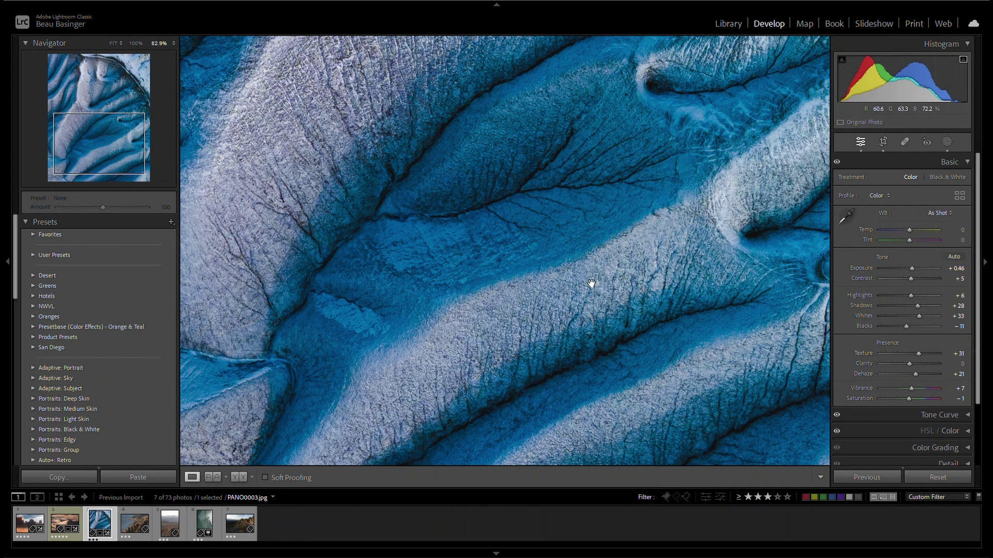
pyautogui.click(122, 129)
pyautogui.press('z')
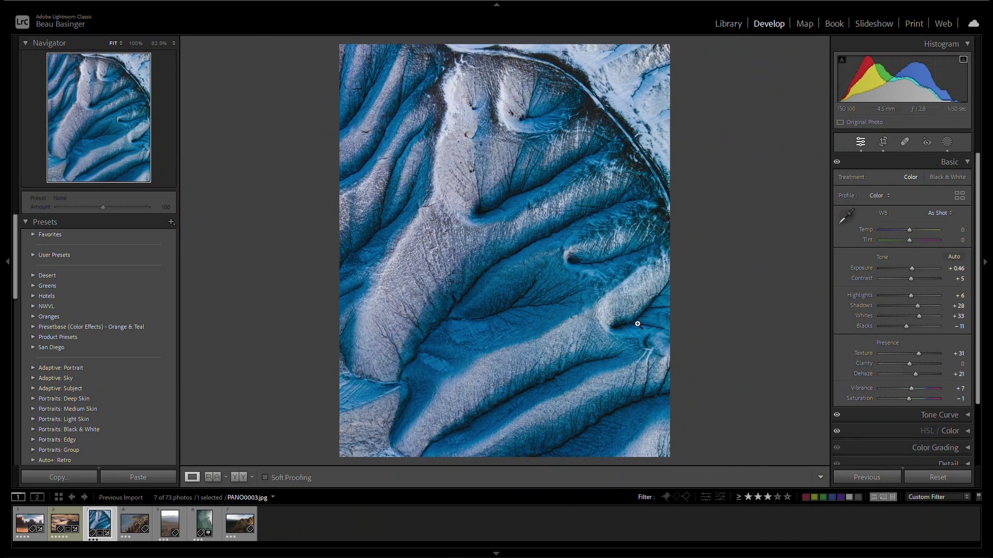
pyautogui.press('5')
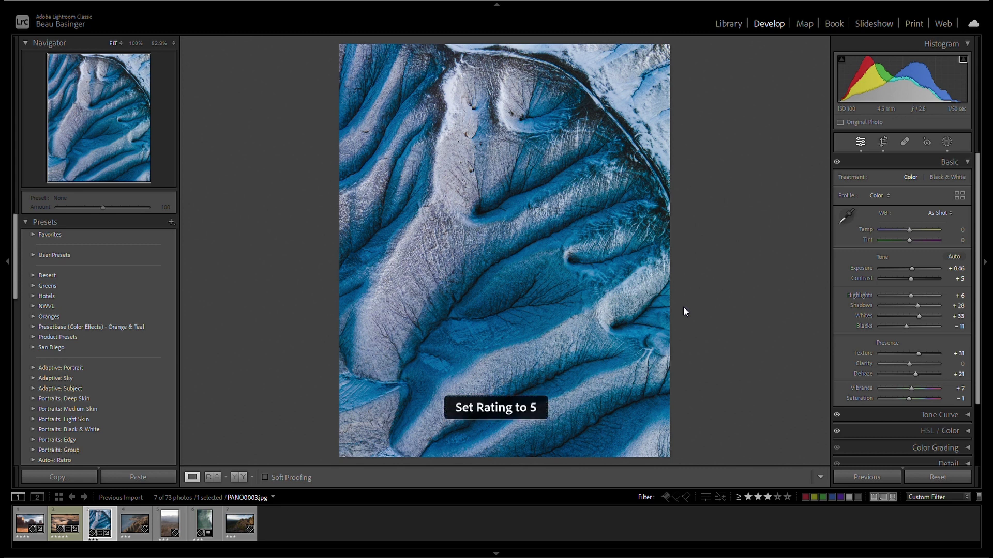
pyautogui.press('\\')
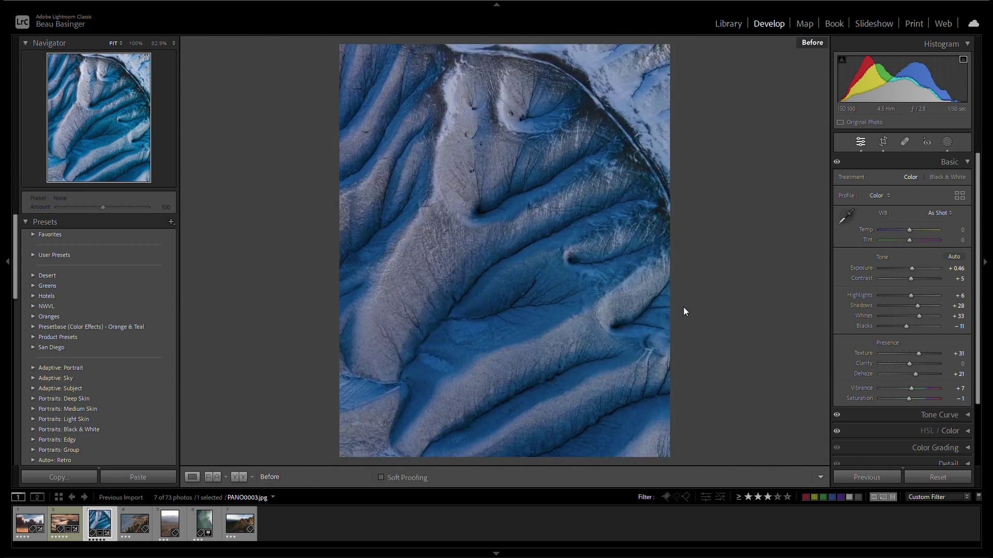
pyautogui.press('\\')
pyautogui.press('\\')
pyautogui.press('\\')
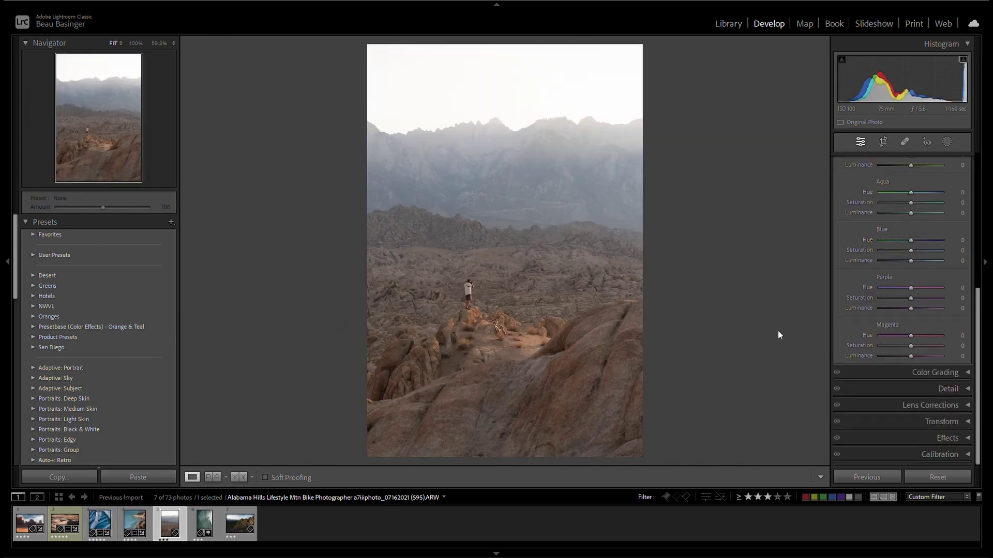
# Trim the desert photo's crop slightly from the bottom-left corner and apply it
pyautogui.scroll(5, 905, 258)
pyautogui.click(920, 163)
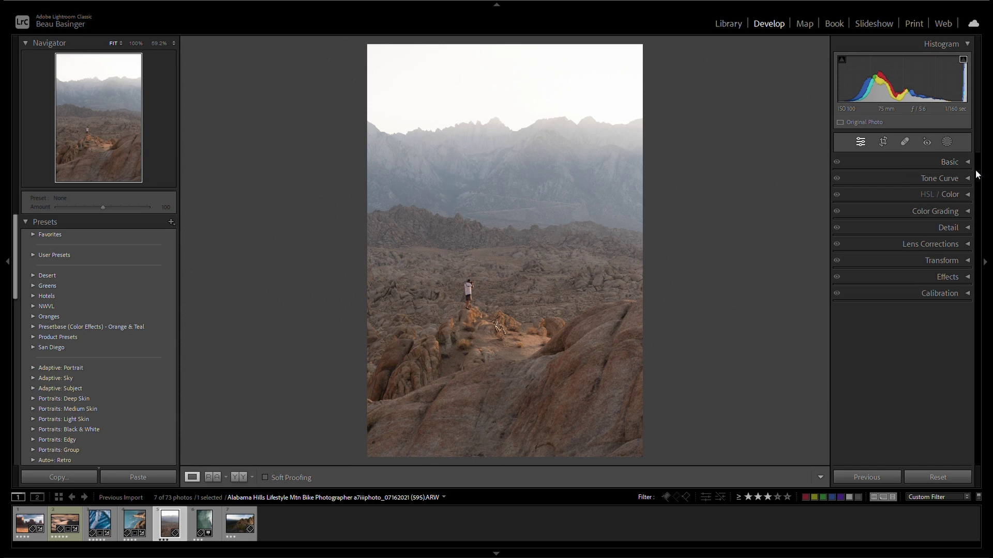
pyautogui.press('r')
pyautogui.moveTo(369, 455); pyautogui.dragTo(381, 452)
pyautogui.moveTo(509, 393); pyautogui.dragTo(508, 394)
pyautogui.press('r')
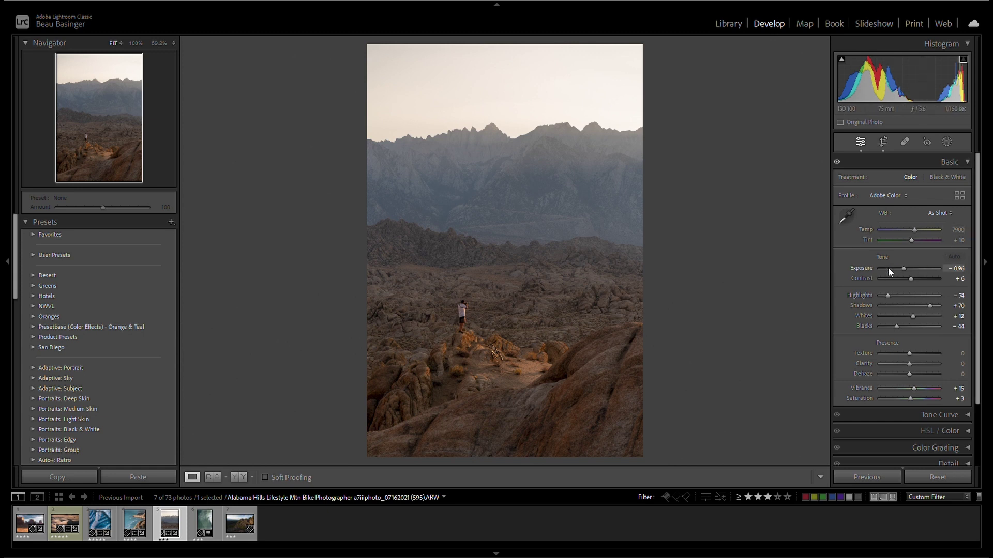
# Raise Exposure to −0.56 and try a 1x1 crop aspect before leaving the crop tool
pyautogui.moveTo(950, 269); pyautogui.dragTo(950, 270)
pyautogui.press('r')
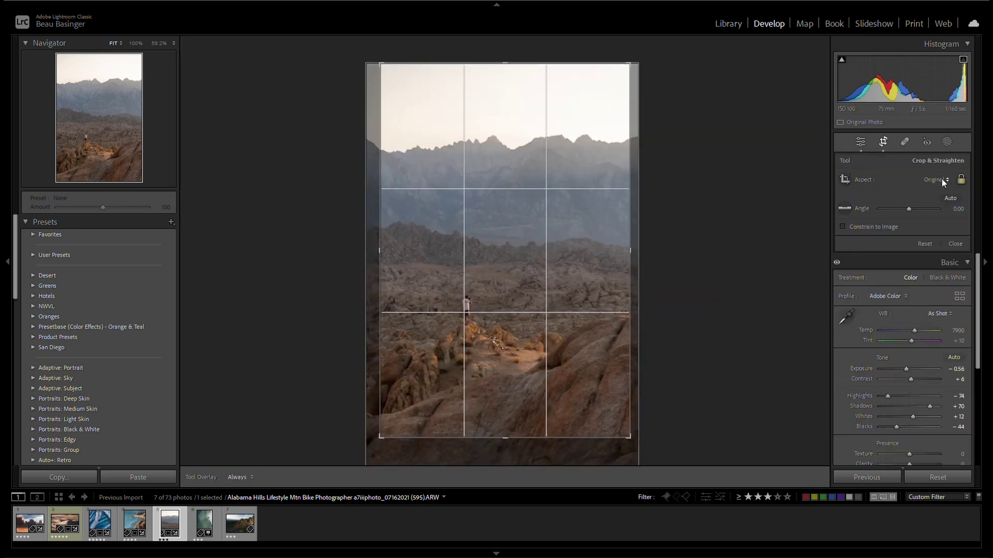
pyautogui.click(941, 178)
pyautogui.click(876, 241)
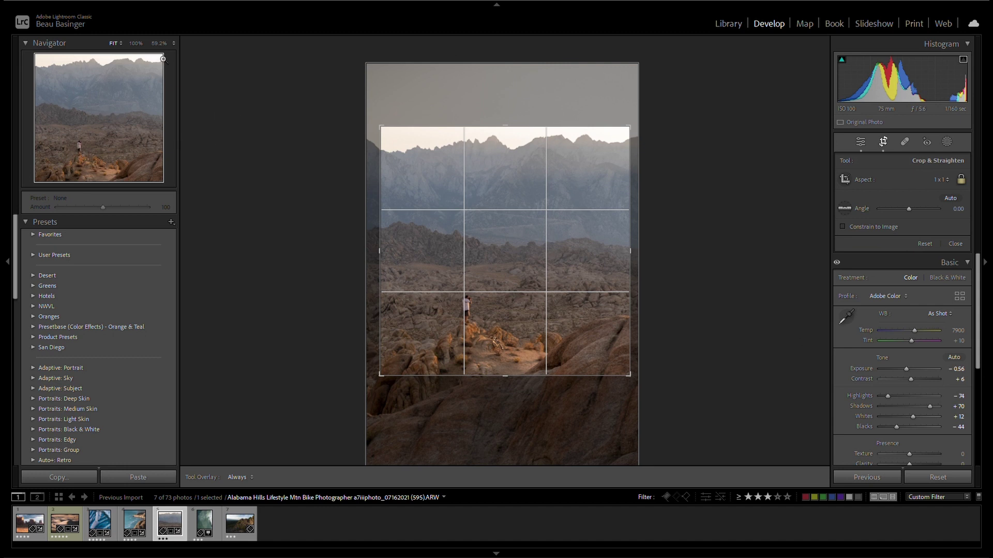
pyautogui.press('Return')
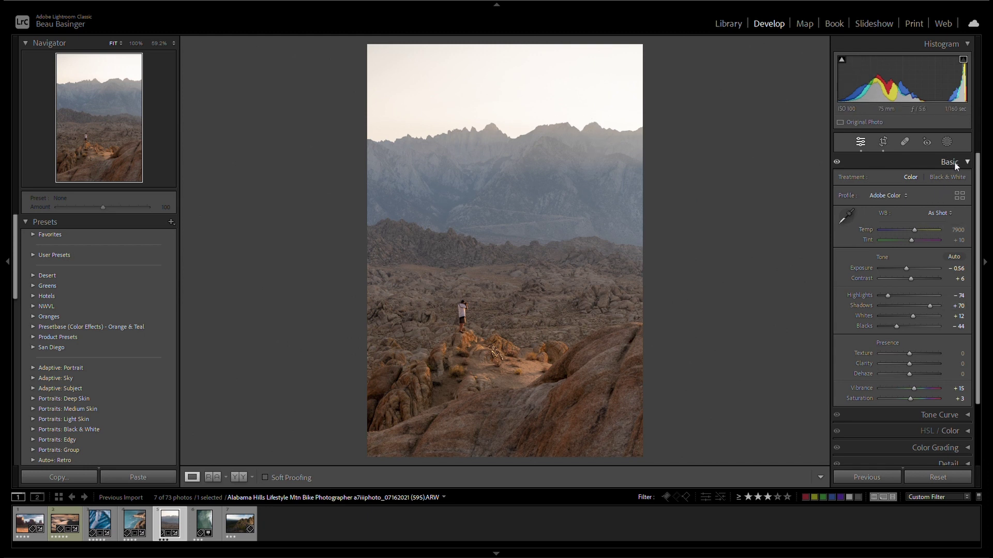
# Add a Sky mask and lower its Highlights to −31
pyautogui.click(946, 143)
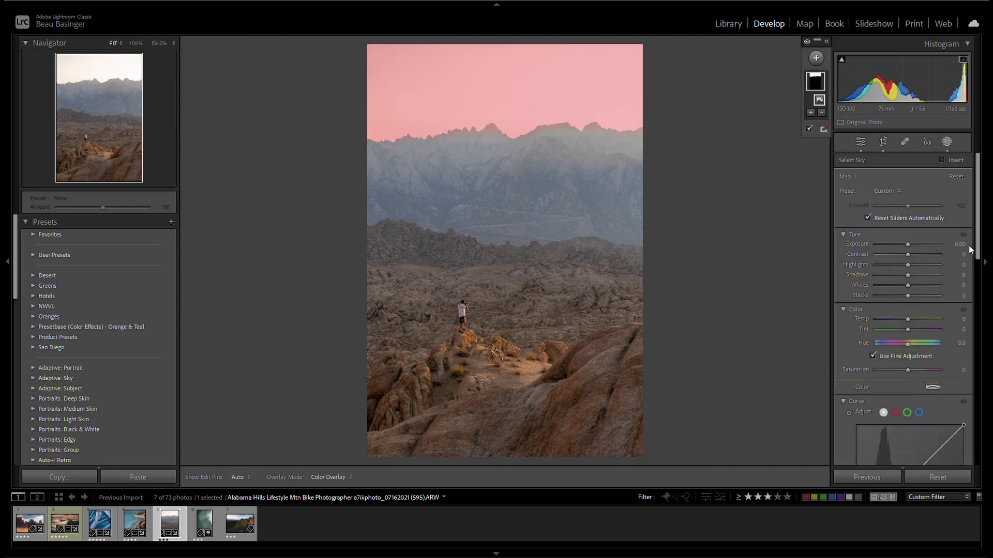
pyautogui.moveTo(907, 265); pyautogui.dragTo(954, 265)
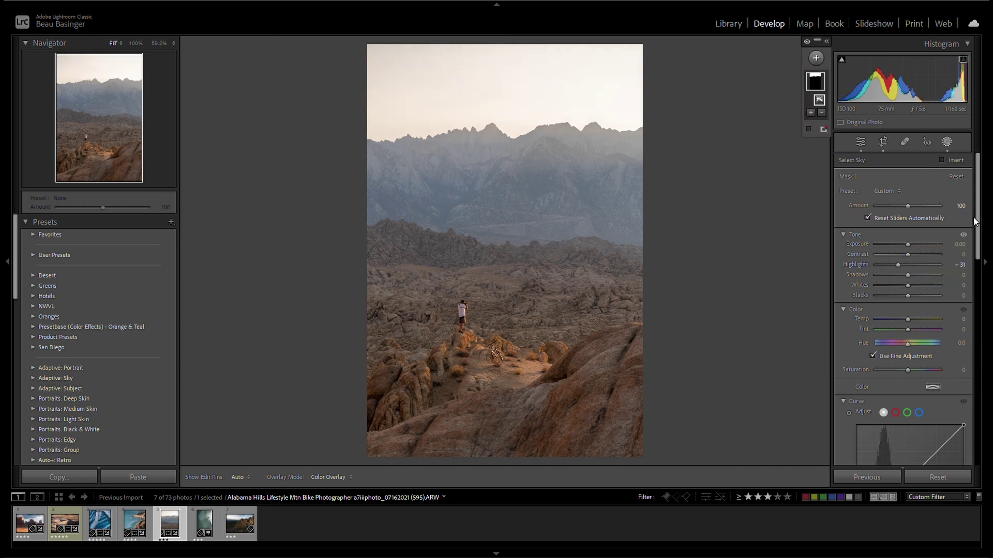
pyautogui.hotkey('shift', 'w')
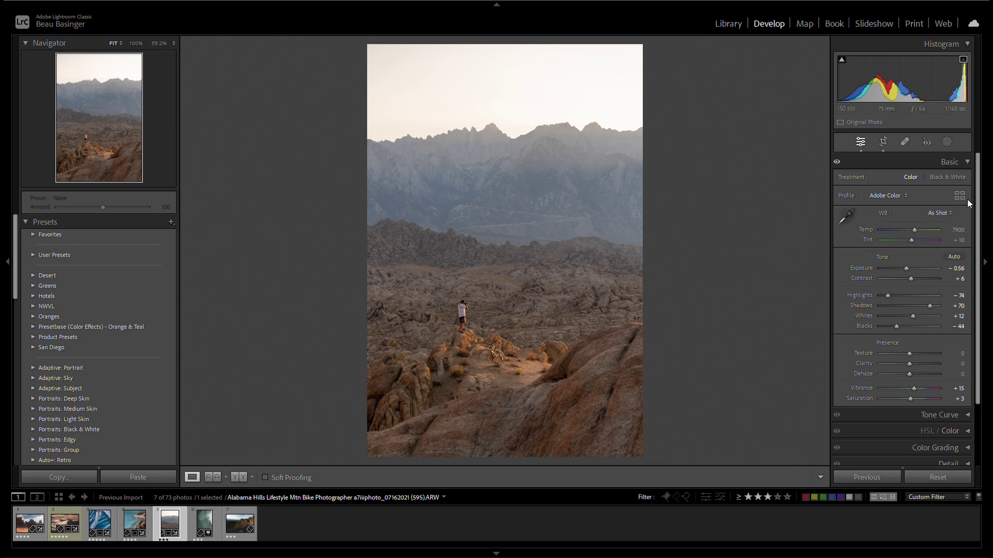
# Add shadow, midtone and highlight points to the tone curve, deepening shadows and lifting midtones
pyautogui.click(970, 164)
pyautogui.click(963, 177)
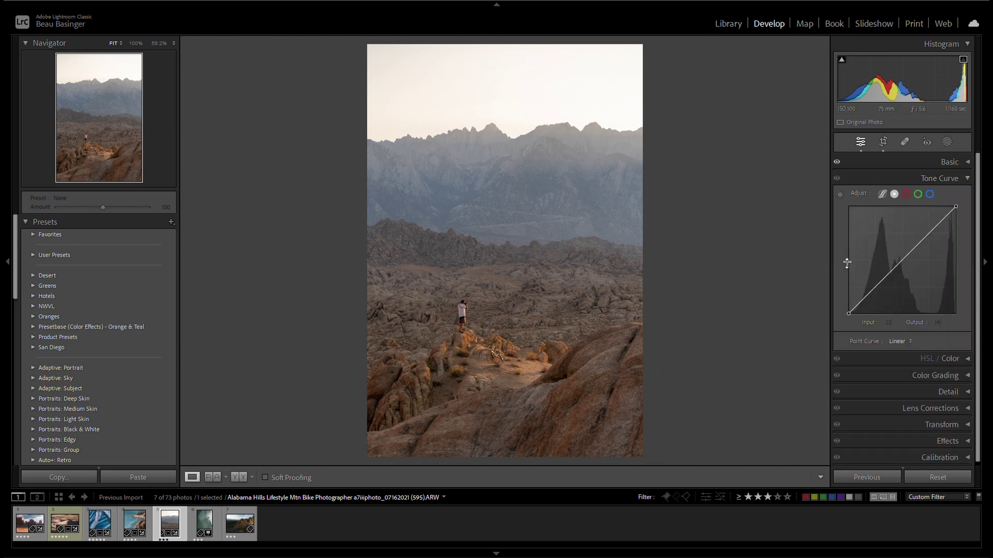
pyautogui.click(869, 293)
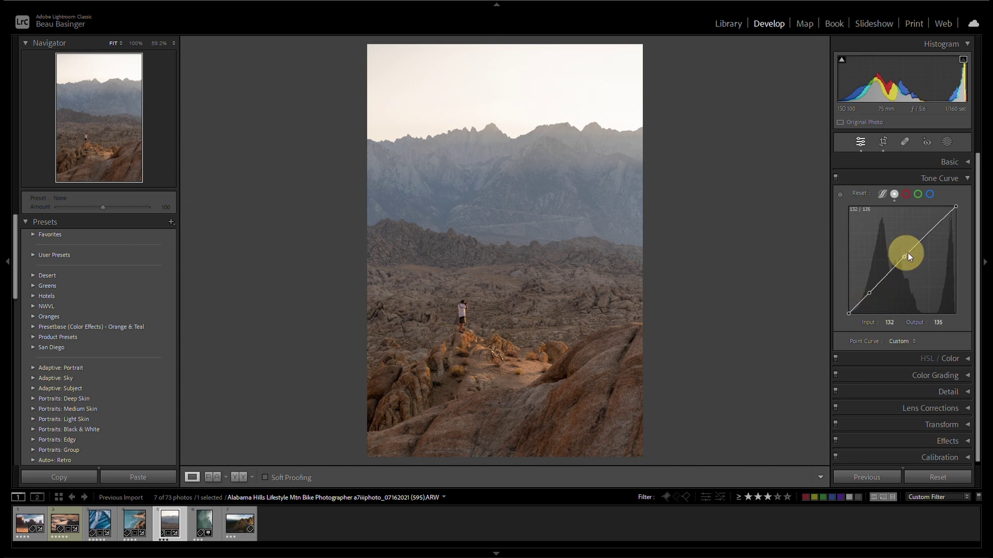
pyautogui.click(939, 222)
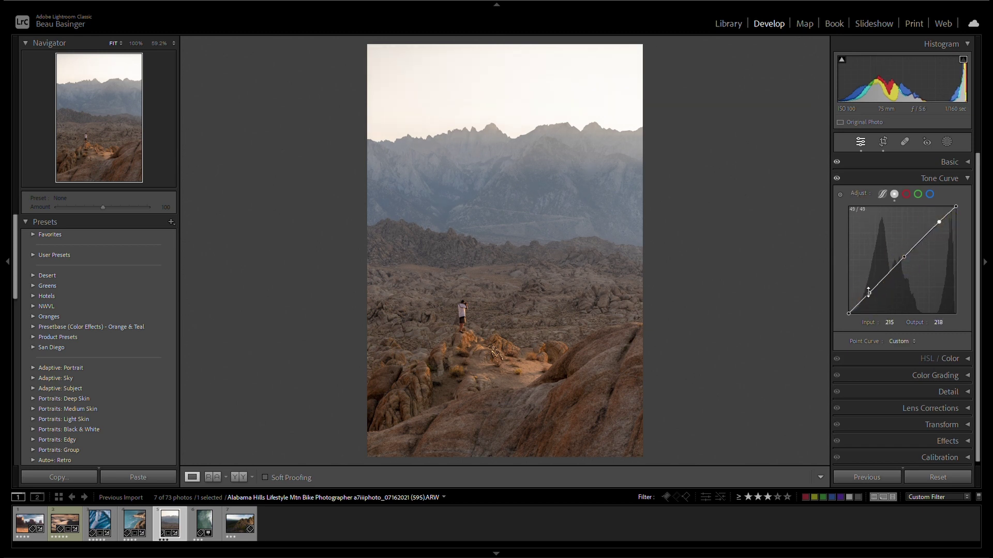
pyautogui.moveTo(868, 292); pyautogui.dragTo(871, 299)
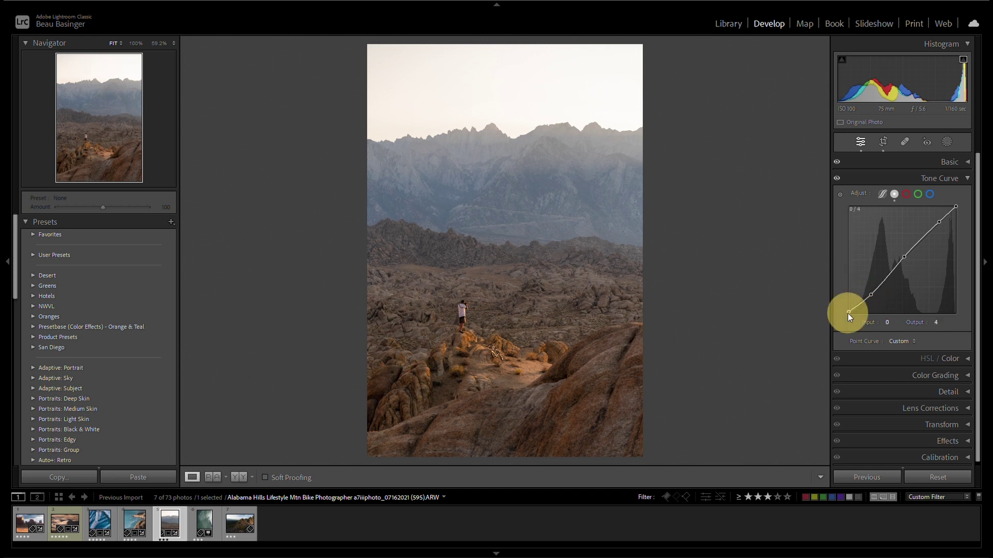
pyautogui.moveTo(905, 257); pyautogui.dragTo(904, 253)
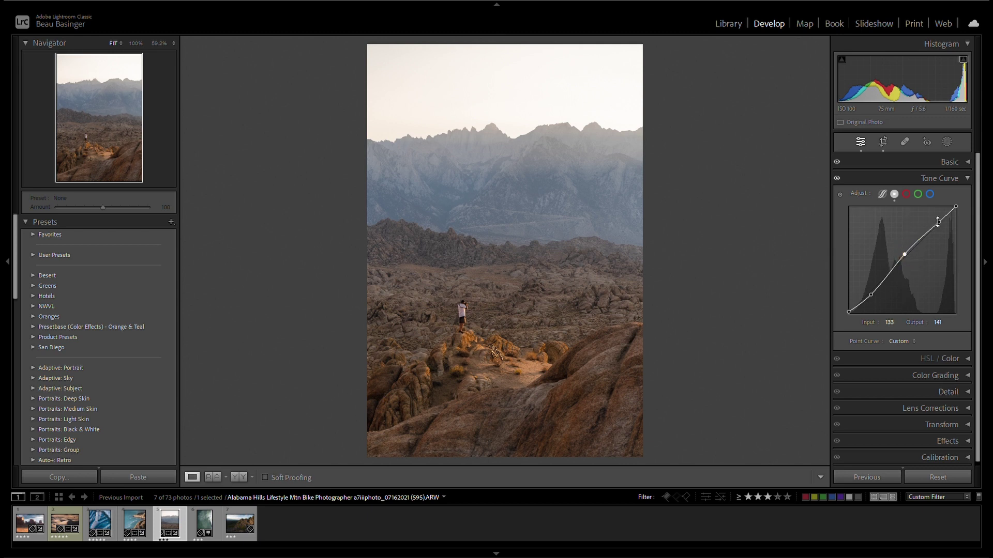
pyautogui.moveTo(940, 222)
pyautogui.mouseDown()
pyautogui.moveTo(955, 209)
pyautogui.moveTo(950, 216)
pyautogui.mouseUp()
# Toggle the tone curve off and on to compare the photo with and without it
pyautogui.click(966, 178)
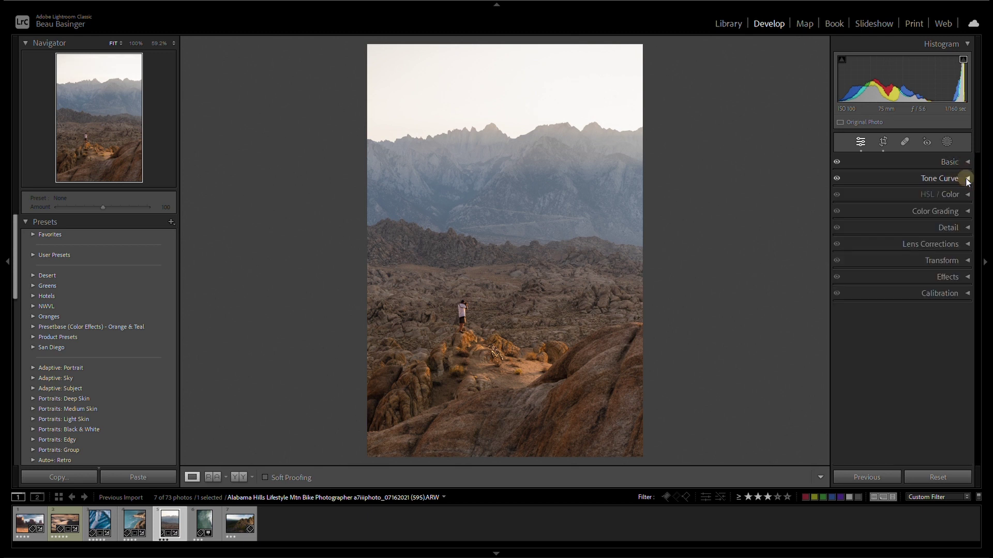
pyautogui.click(966, 178)
pyautogui.click(837, 178)
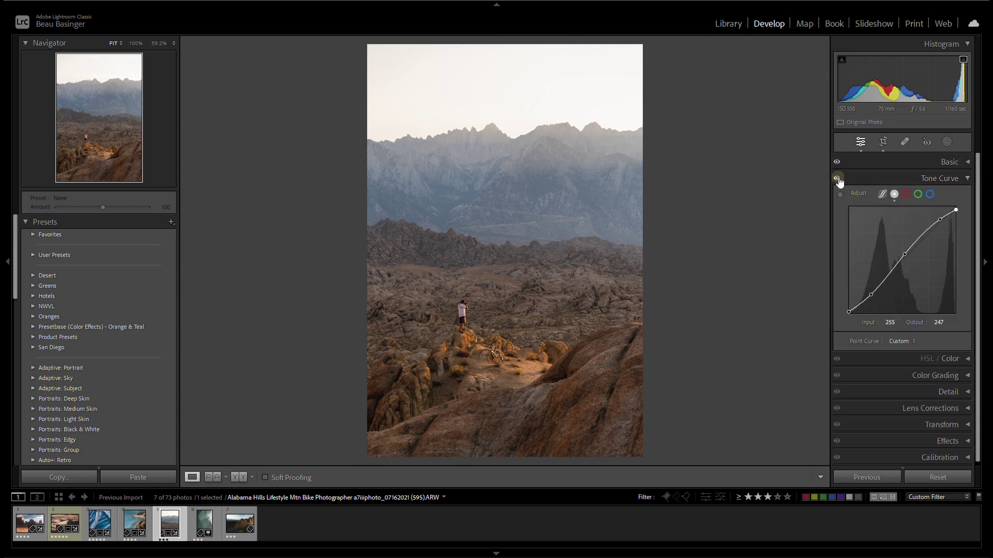
pyautogui.click(837, 178)
pyautogui.click(838, 179)
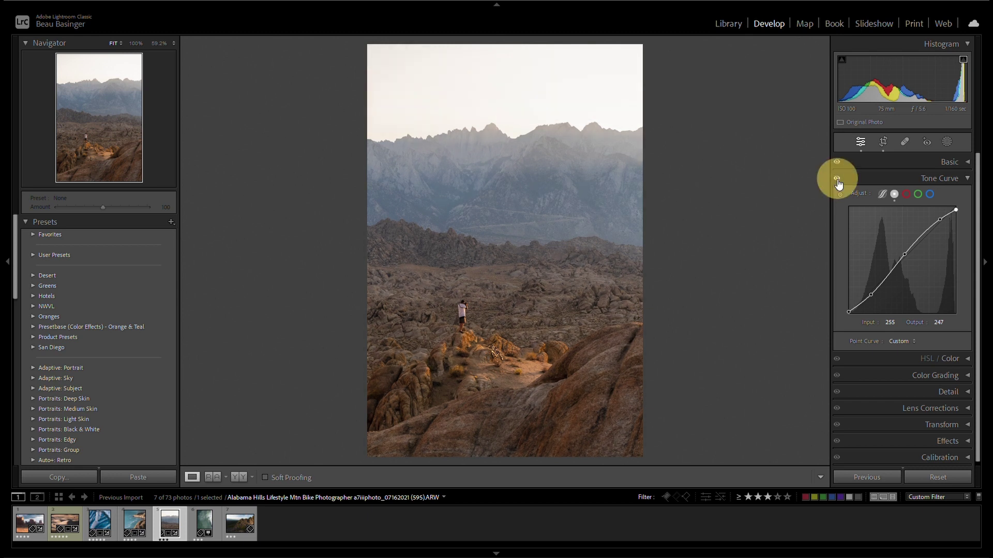
# Reduce Orange saturation to −27 in the HSL panel, checking the photographer and rocks up close
pyautogui.click(964, 177)
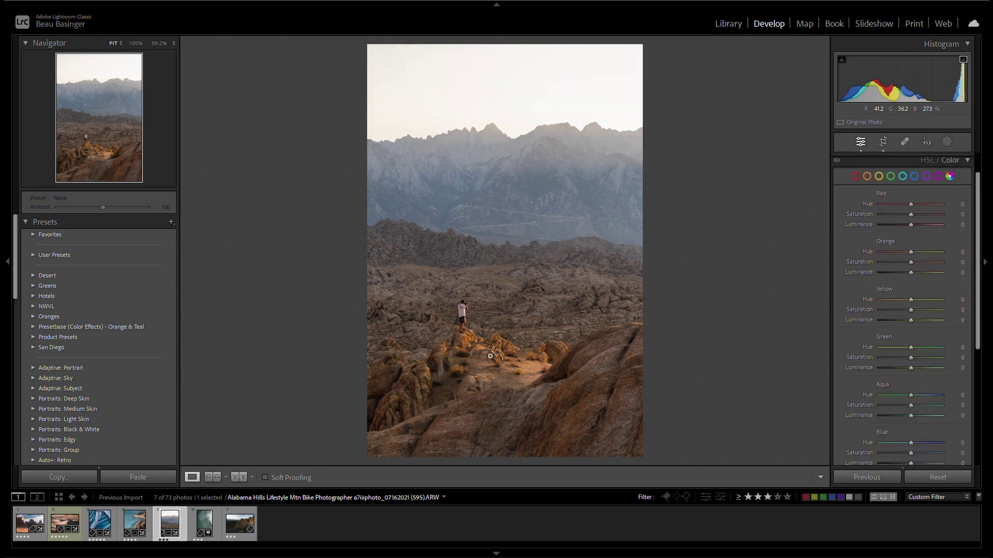
pyautogui.moveTo(427, 270); pyautogui.dragTo(594, 408)
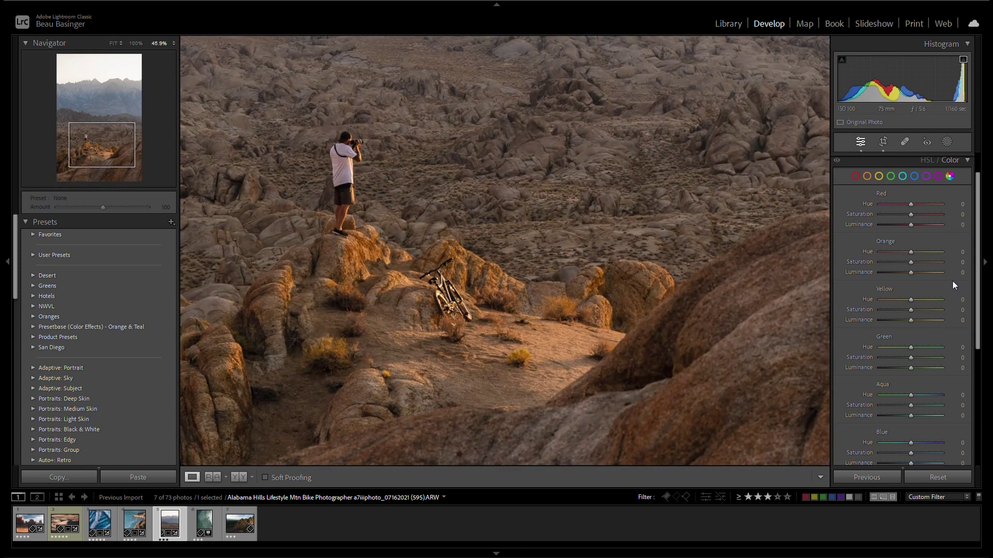
pyautogui.moveTo(963, 265); pyautogui.dragTo(947, 262)
pyautogui.click(504, 290)
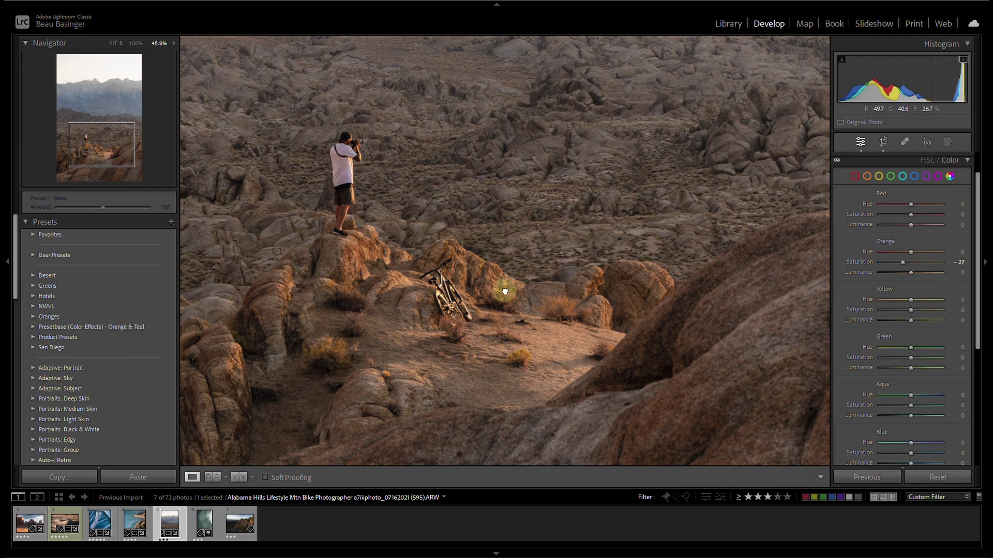
pyautogui.click(514, 345)
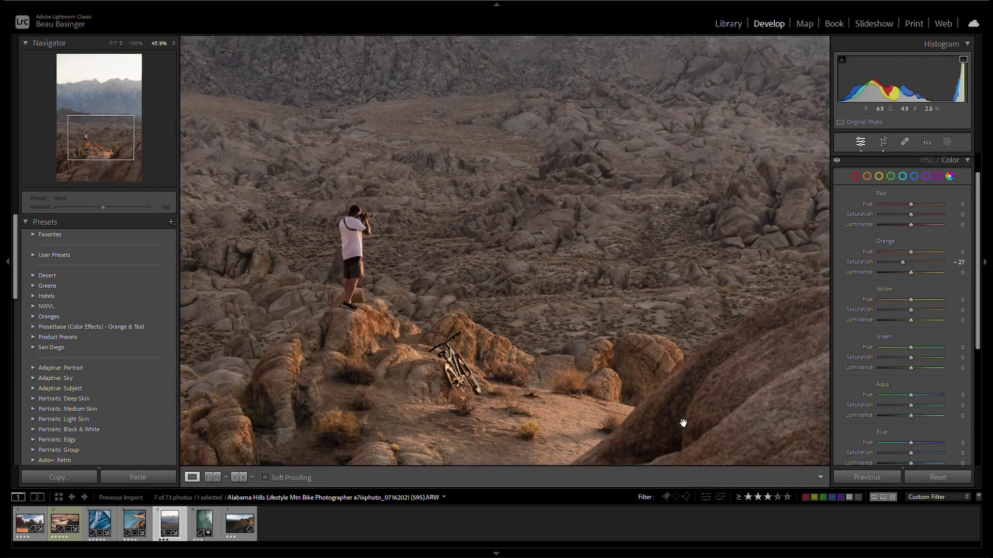
pyautogui.click(489, 278)
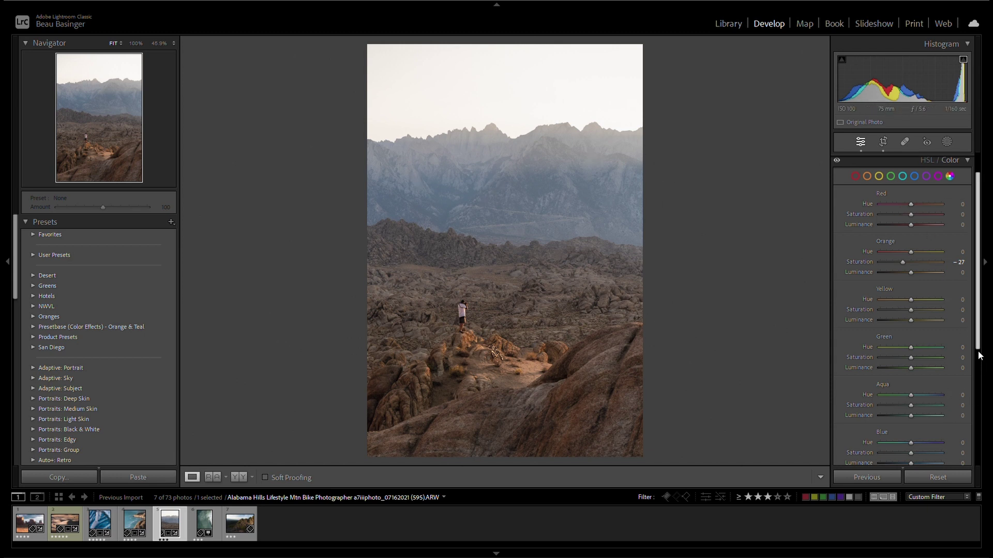
# Darken Blue luminance from −17 to −40, undoing a trial Blue saturation change
pyautogui.moveTo(978, 351); pyautogui.dragTo(980, 378)
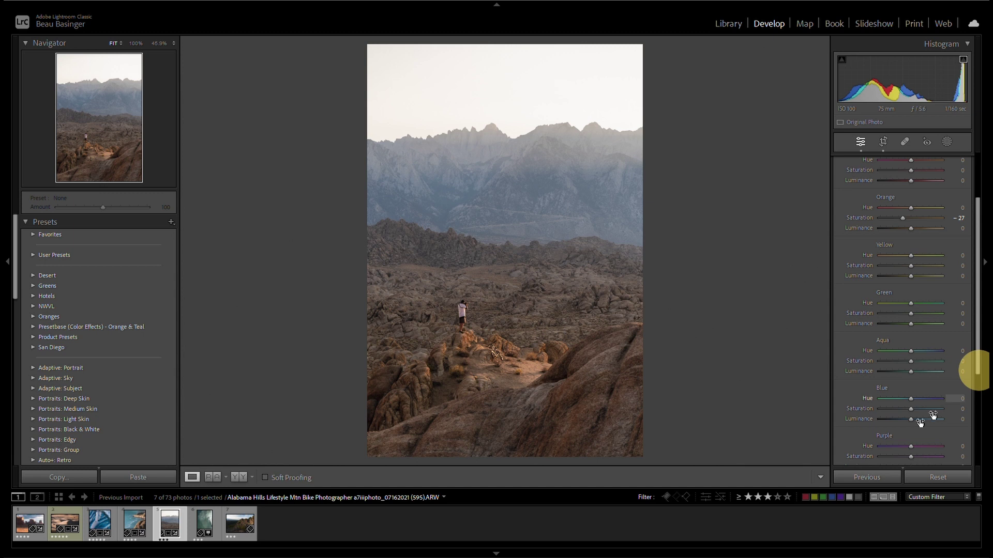
pyautogui.click(959, 419)
pyautogui.write('-17')
pyautogui.press('Return')
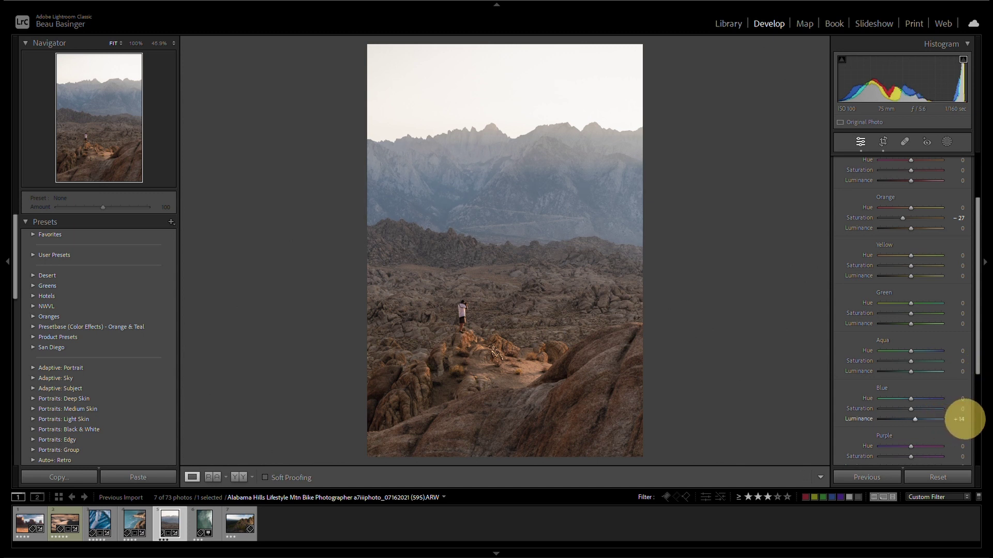
pyautogui.moveTo(946, 417); pyautogui.dragTo(939, 414)
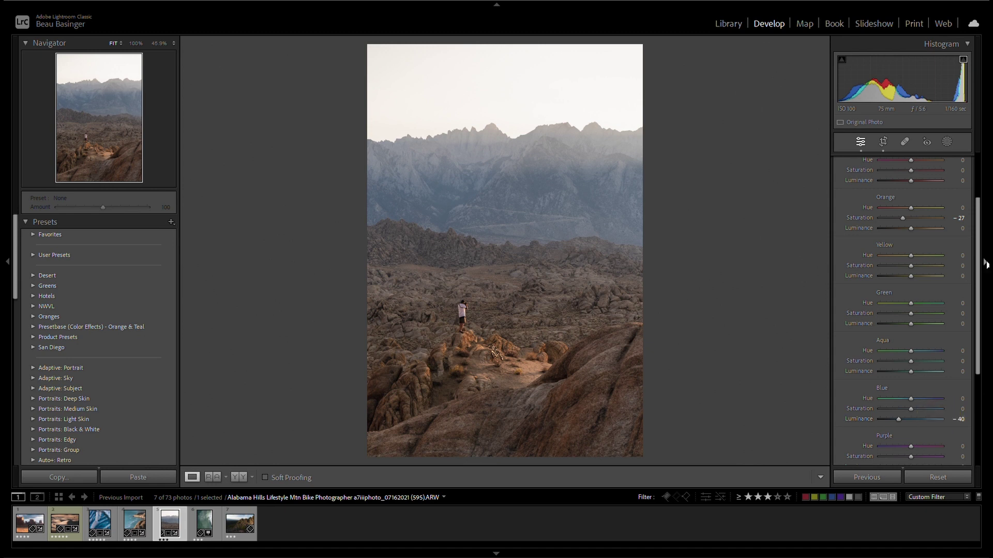
pyautogui.moveTo(943, 412); pyautogui.dragTo(919, 408)
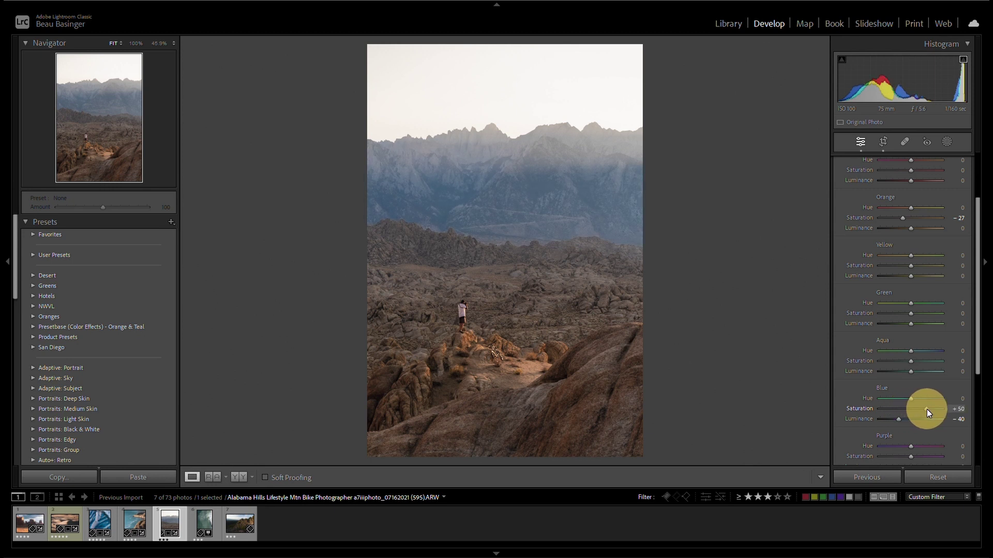
pyautogui.hotkey('ctrl', 'z')
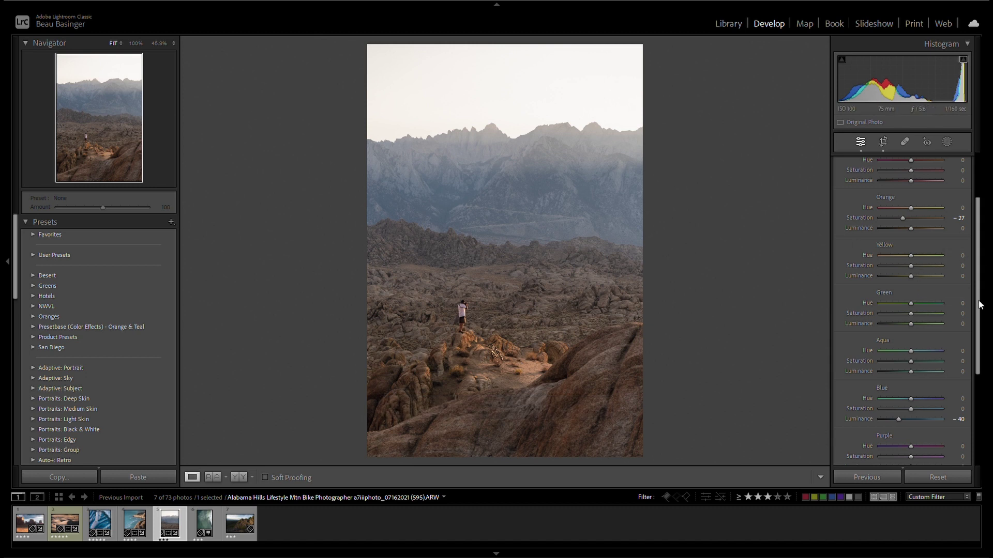
pyautogui.scroll(5, 935, 355)
pyautogui.click(963, 196)
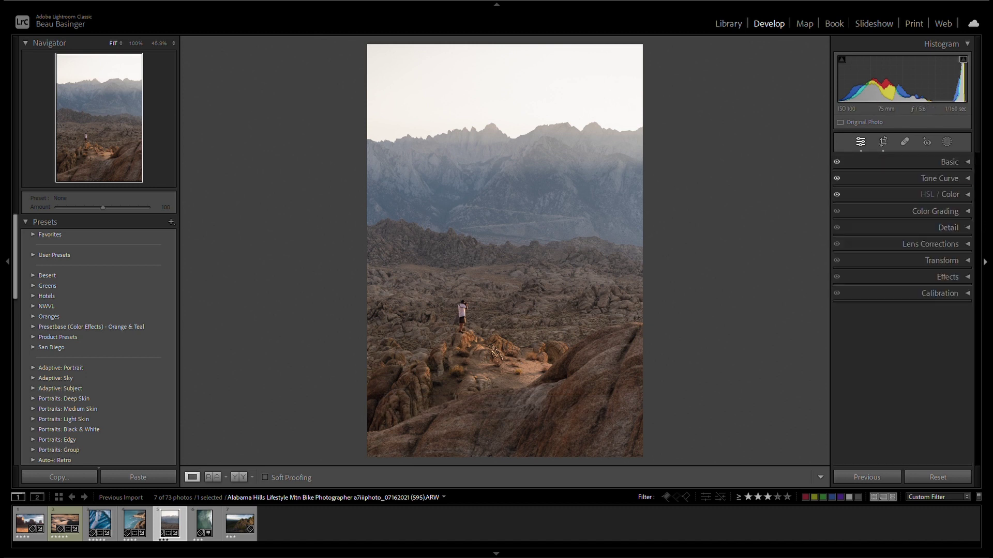
# Darken the lower foreground rocks with a linear gradient mask at −0.60 exposure, then zoom into the ridge
pyautogui.click(947, 143)
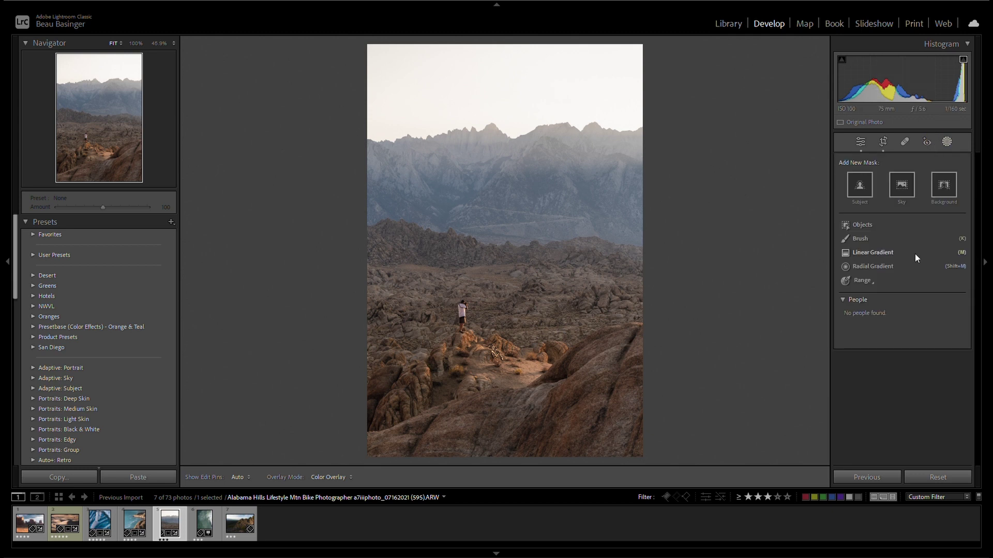
pyautogui.click(915, 253)
pyautogui.moveTo(550, 446); pyautogui.dragTo(553, 368)
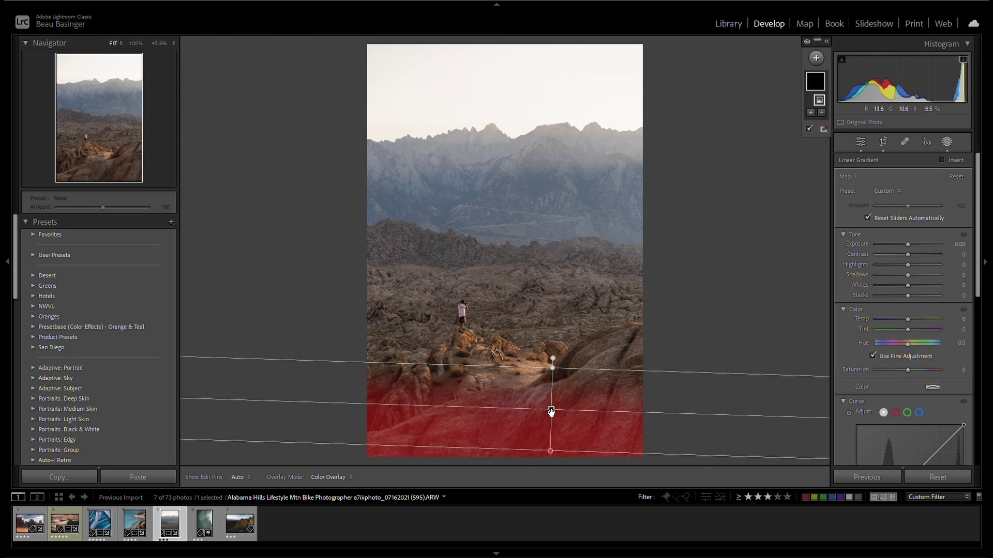
pyautogui.moveTo(549, 414); pyautogui.dragTo(552, 426)
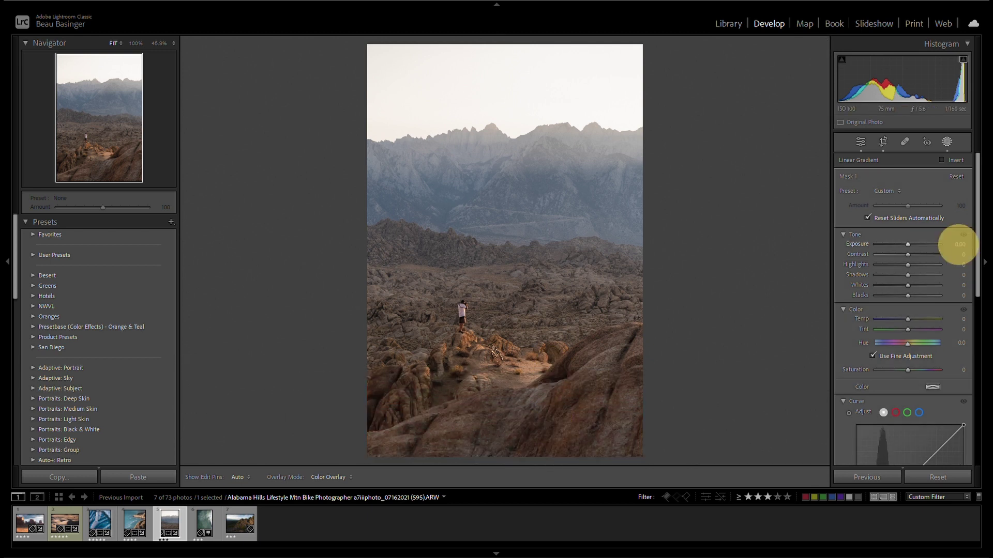
pyautogui.moveTo(959, 242); pyautogui.dragTo(955, 244)
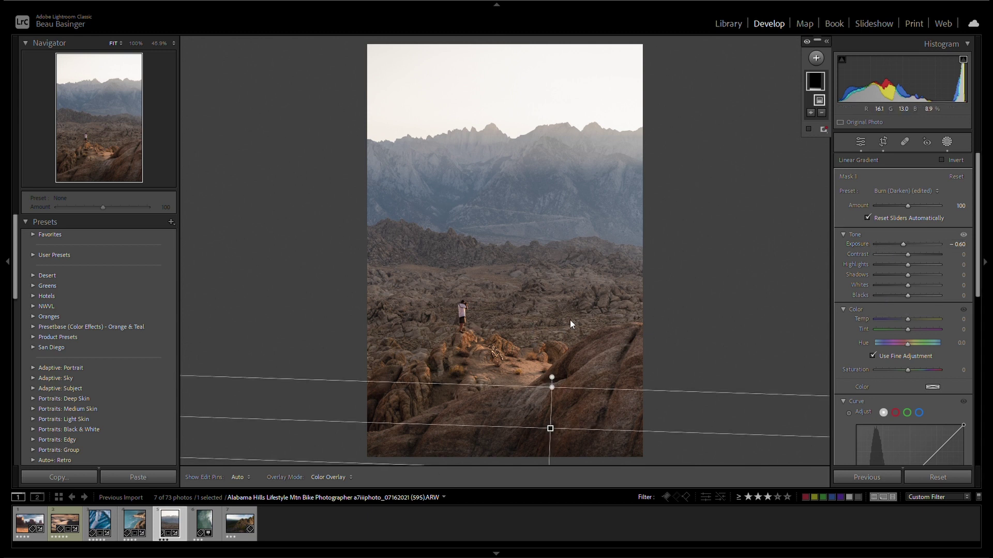
pyautogui.press('m')
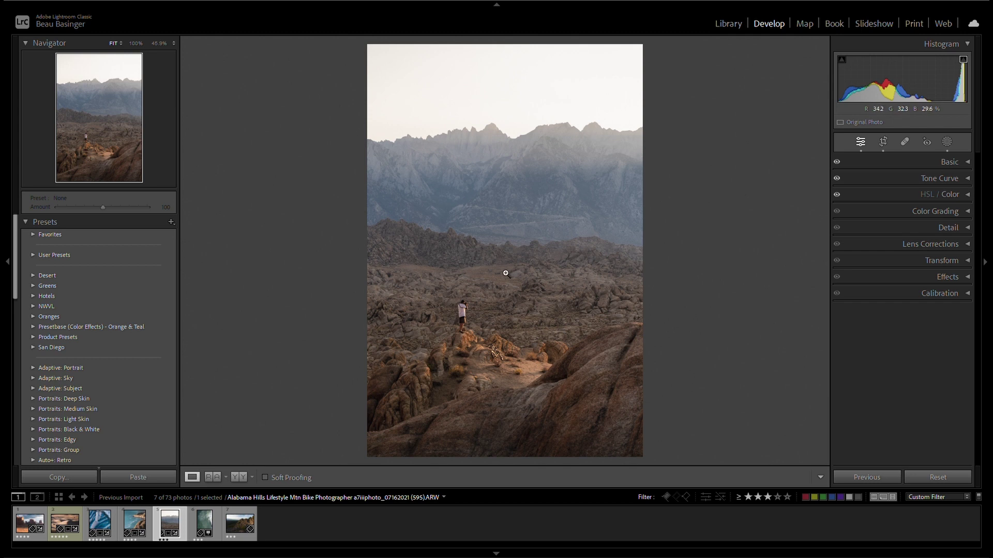
pyautogui.moveTo(399, 205); pyautogui.dragTo(727, 355)
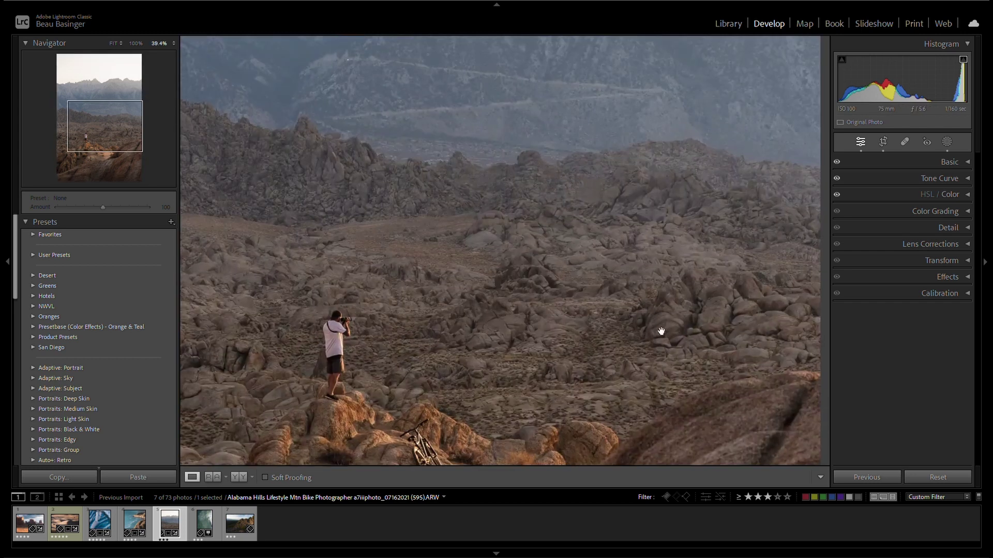
# Brush a mask across the distant ridge, refine it with a smaller brush, and set its Shadows to −31
pyautogui.click(949, 144)
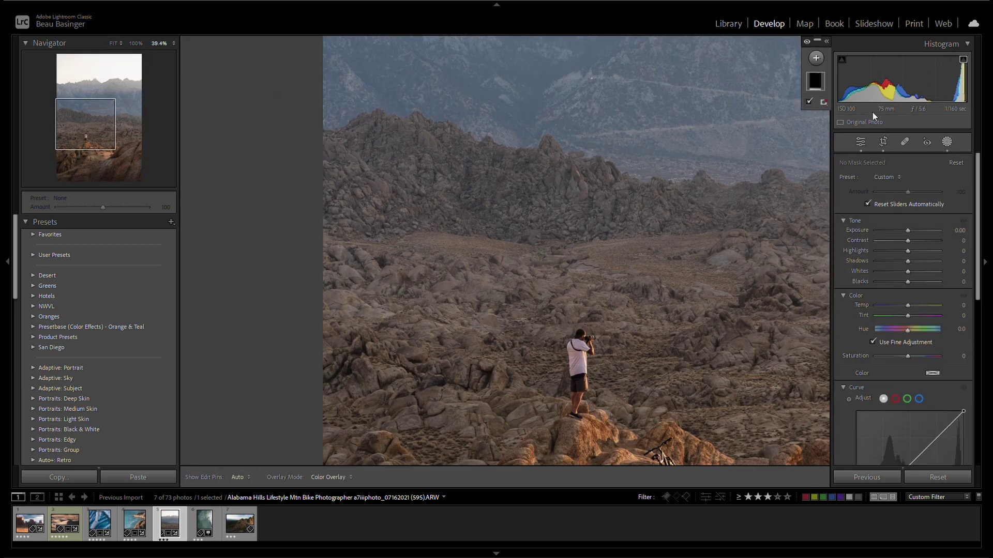
pyautogui.moveTo(655, 233)
pyautogui.mouseDown()
pyautogui.moveTo(637, 218)
pyautogui.moveTo(552, 221)
pyautogui.moveTo(460, 204)
pyautogui.moveTo(347, 220)
pyautogui.moveTo(373, 210)
pyautogui.moveTo(626, 206)
pyautogui.moveTo(398, 153)
pyautogui.moveTo(331, 195)
pyautogui.moveTo(360, 154)
pyautogui.moveTo(438, 186)
pyautogui.moveTo(333, 216)
pyautogui.mouseUp()
pyautogui.moveTo(88, 133); pyautogui.dragTo(91, 125)
pyautogui.press('[')
pyautogui.moveTo(190, 139)
pyautogui.mouseDown()
pyautogui.moveTo(415, 159)
pyautogui.moveTo(569, 201)
pyautogui.mouseUp()
pyautogui.press('z')
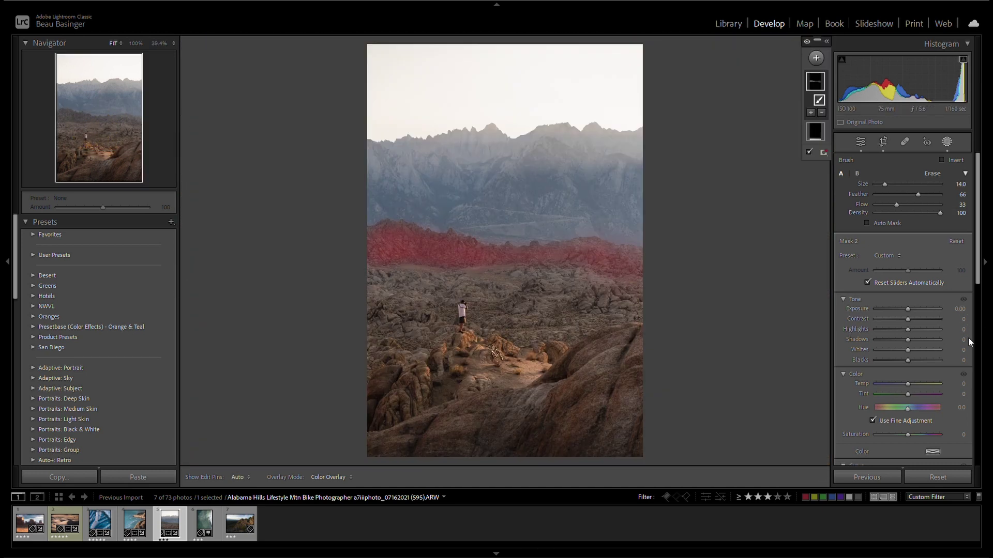
pyautogui.moveTo(965, 341); pyautogui.dragTo(951, 337)
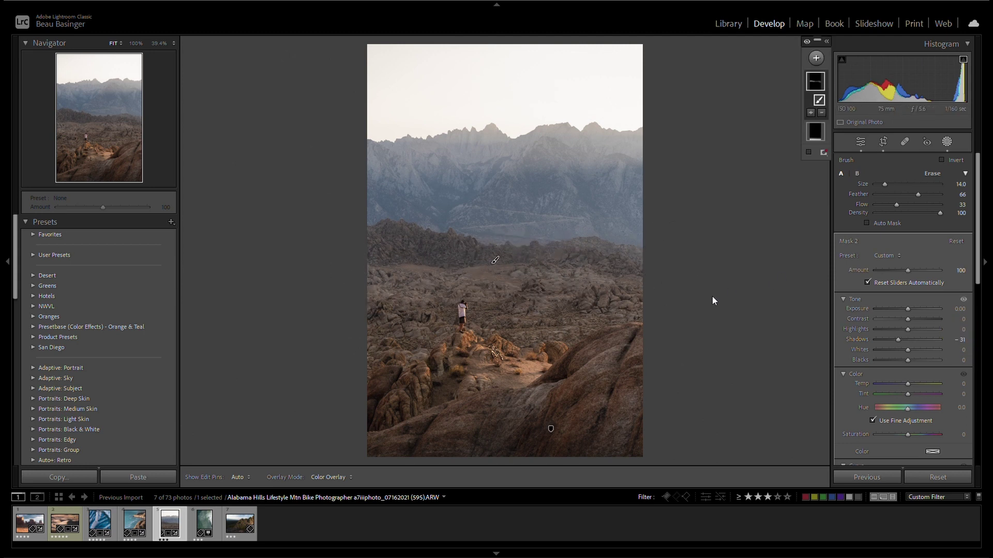
pyautogui.scroll(-3, 632, 262)
pyautogui.moveTo(632, 262)
pyautogui.mouseDown()
pyautogui.moveTo(582, 253)
pyautogui.moveTo(658, 267)
pyautogui.moveTo(576, 248)
pyautogui.moveTo(510, 251)
pyautogui.moveTo(597, 252)
pyautogui.moveTo(652, 267)
pyautogui.mouseUp()
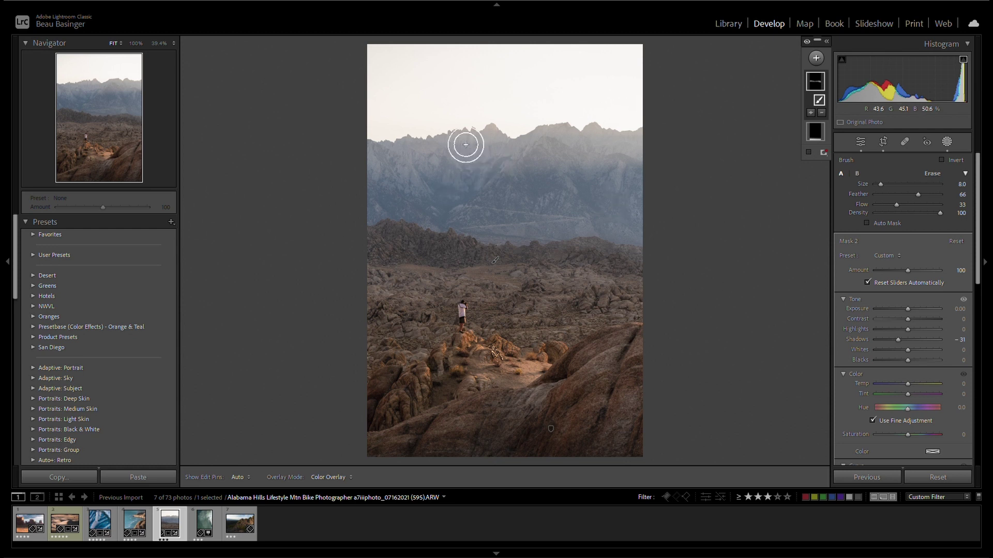
pyautogui.click(816, 58)
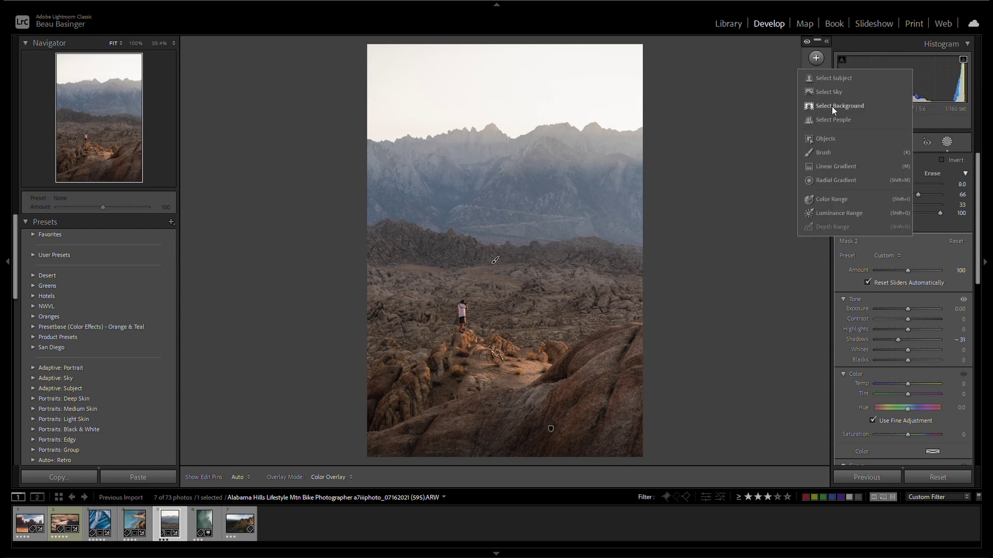
# Lay a linear gradient mask over the sky and mountains with Dehaze raised to 13
pyautogui.click(880, 166)
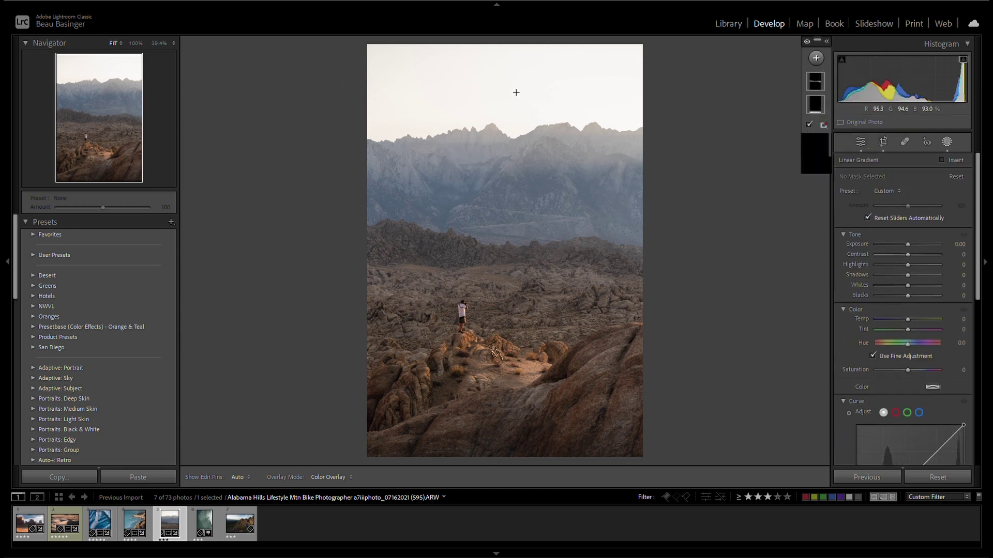
pyautogui.moveTo(530, 134); pyautogui.dragTo(517, 259)
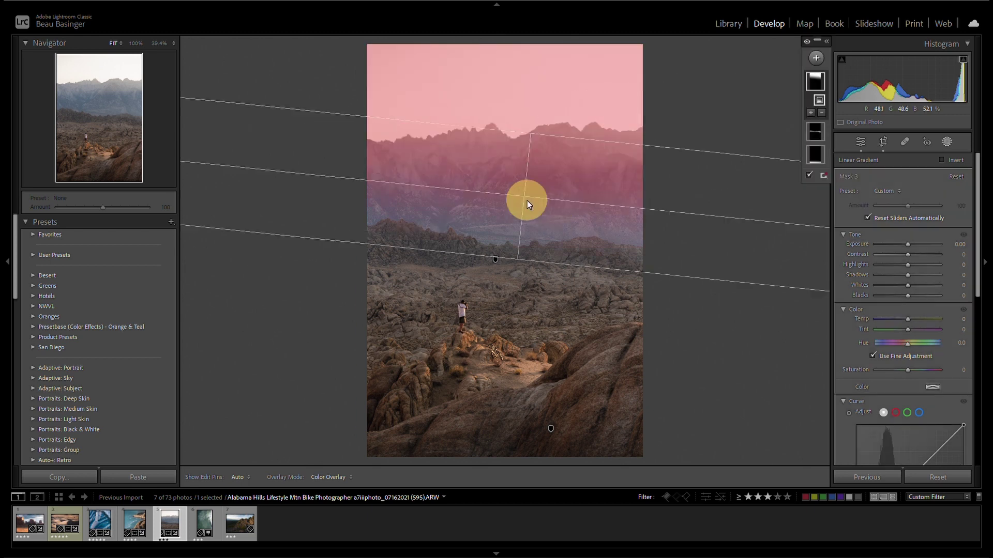
pyautogui.scroll(-3, 934, 308)
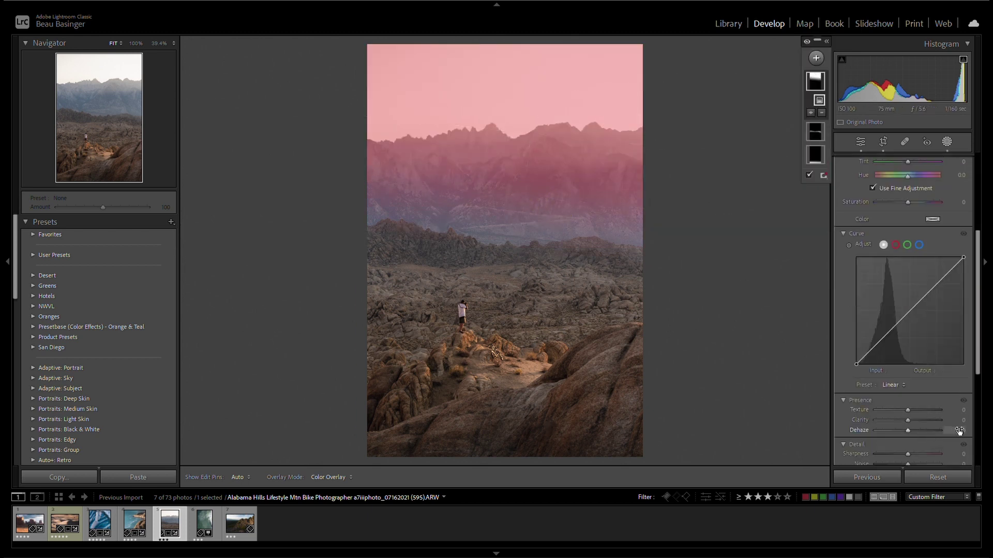
pyautogui.moveTo(959, 431); pyautogui.dragTo(972, 428)
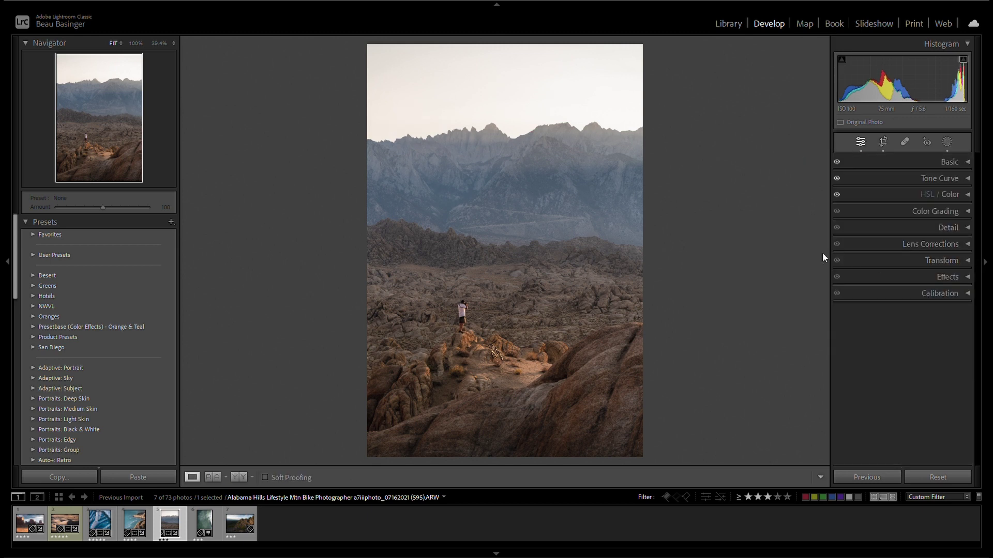
pyautogui.click(950, 146)
# Draw a radial mask over the right-hand mountains and lower its Dehaze to −11
pyautogui.click(816, 58)
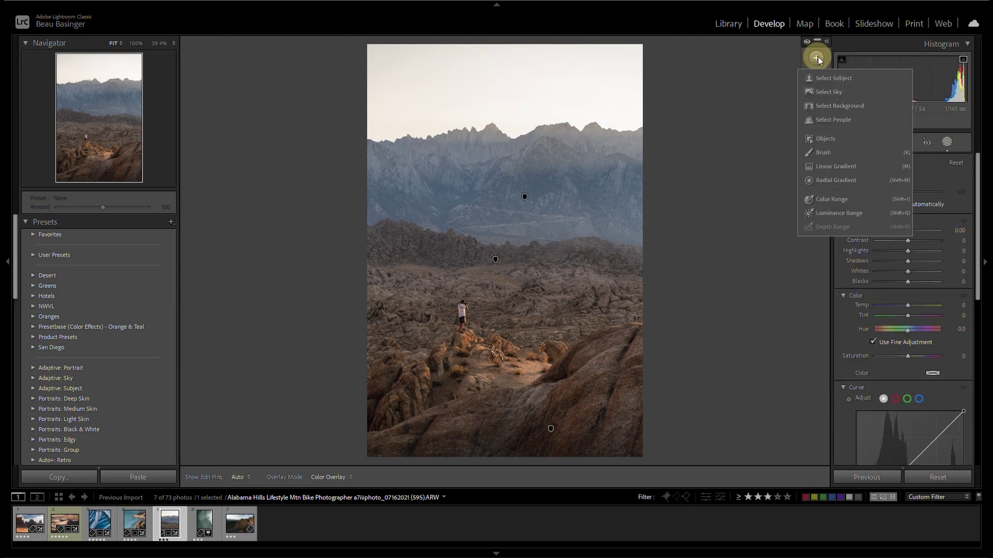
pyautogui.click(886, 178)
pyautogui.moveTo(642, 236)
pyautogui.mouseDown()
pyautogui.moveTo(702, 288)
pyautogui.moveTo(724, 348)
pyautogui.moveTo(753, 337)
pyautogui.mouseUp()
pyautogui.moveTo(653, 267); pyautogui.dragTo(674, 242)
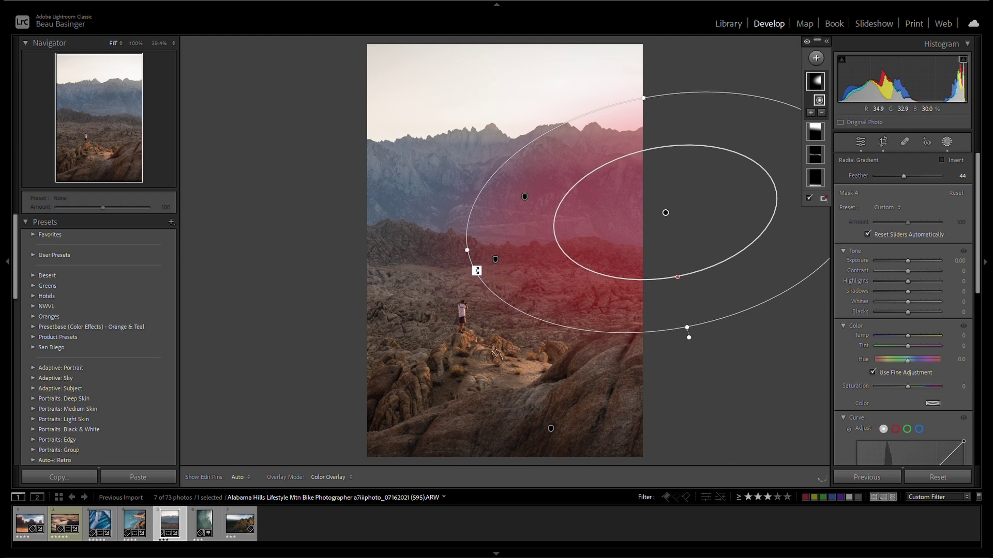
pyautogui.moveTo(468, 251); pyautogui.dragTo(394, 271)
pyautogui.scroll(-5, 973, 376)
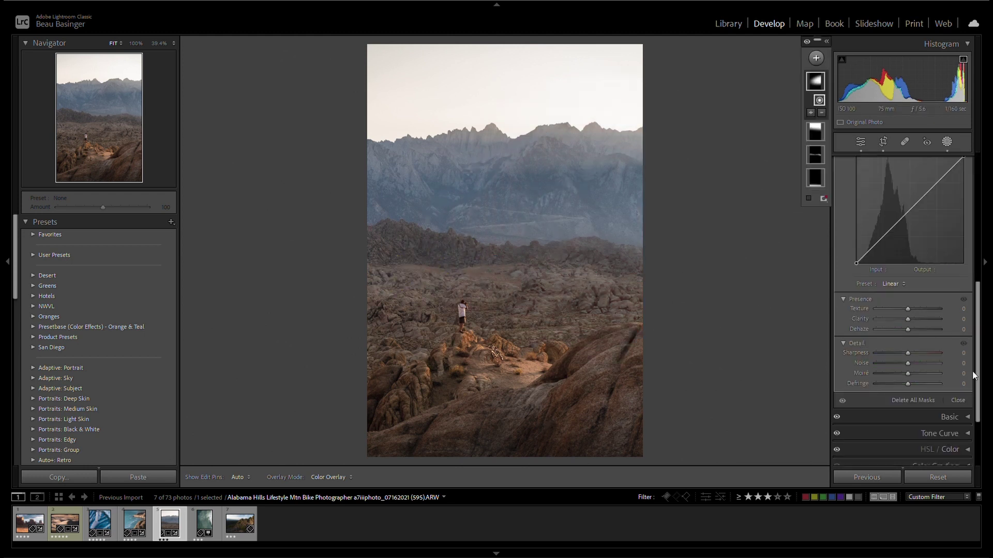
pyautogui.click(964, 330)
pyautogui.moveTo(965, 330); pyautogui.dragTo(834, 296)
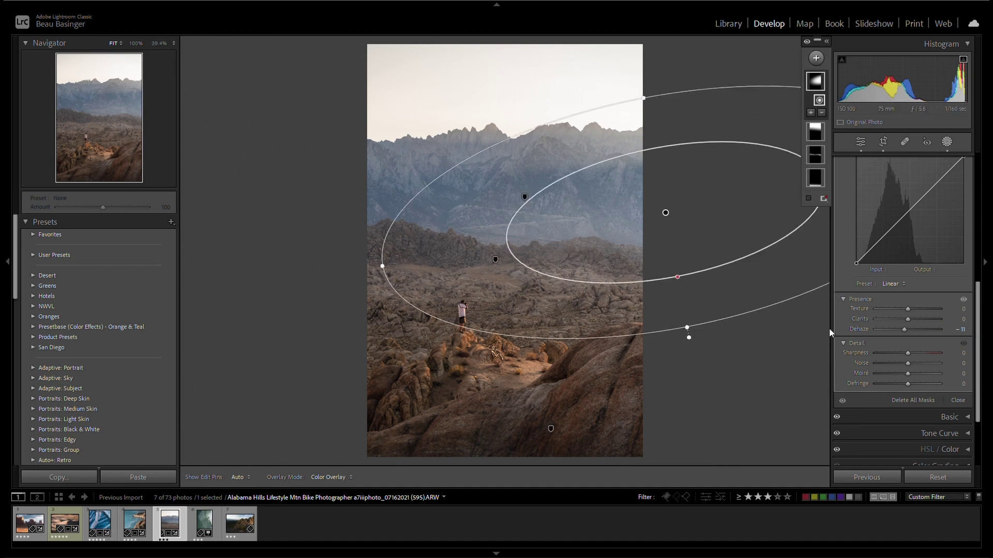
# Set the radial mask's Shadows to −11 and Temp to +7, then close masking
pyautogui.scroll(8, 896, 331)
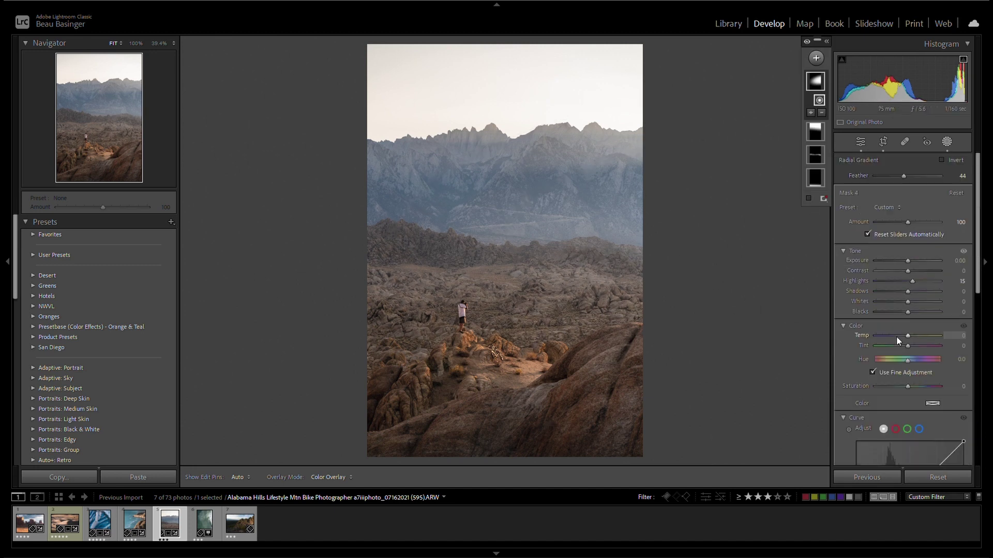
pyautogui.click(907, 294)
pyautogui.moveTo(905, 294); pyautogui.dragTo(904, 294)
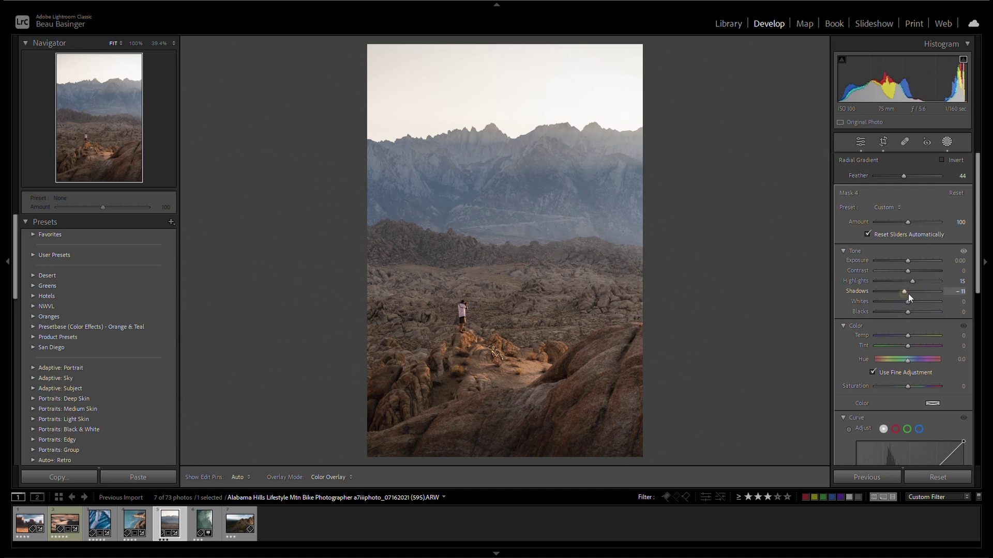
pyautogui.click(964, 335)
pyautogui.moveTo(963, 336); pyautogui.dragTo(968, 335)
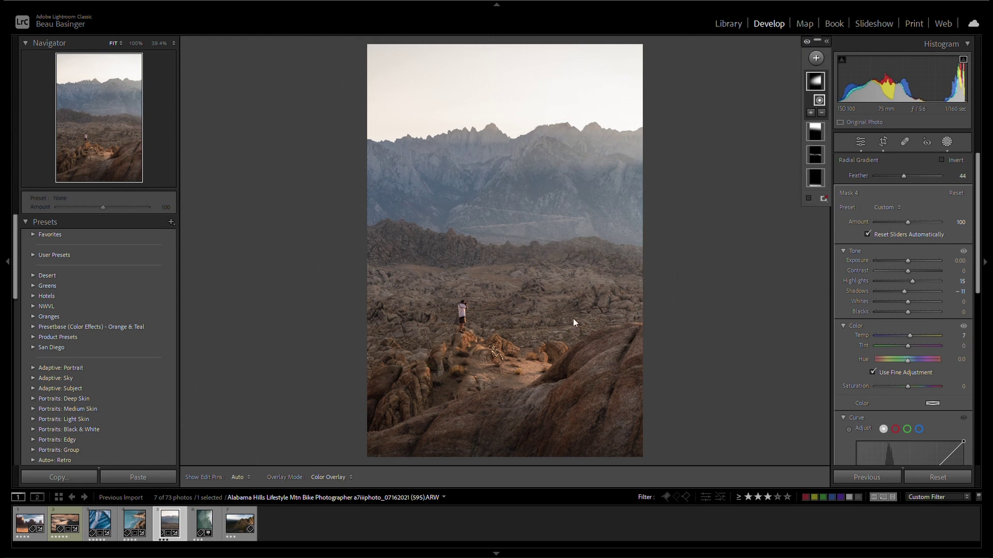
pyautogui.press('Escape')
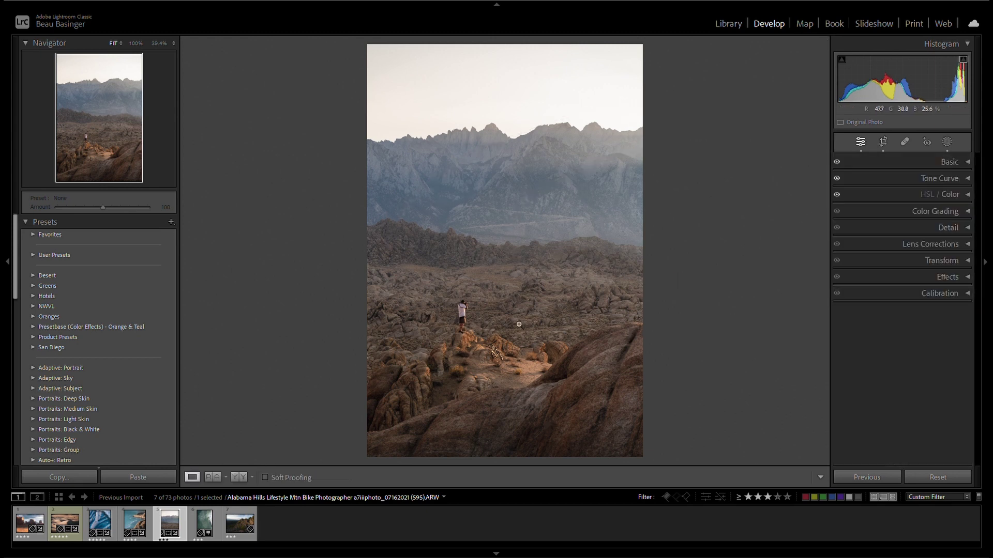
pyautogui.click(494, 339)
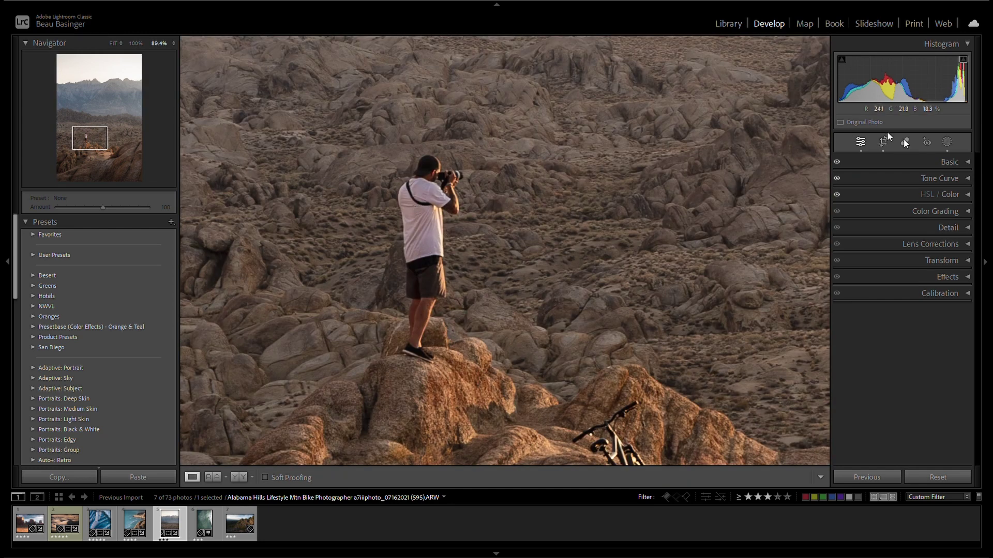
# Mask the photographer as an object, setting Exposure to 0.20 and cooling Temp to −13
pyautogui.click(946, 140)
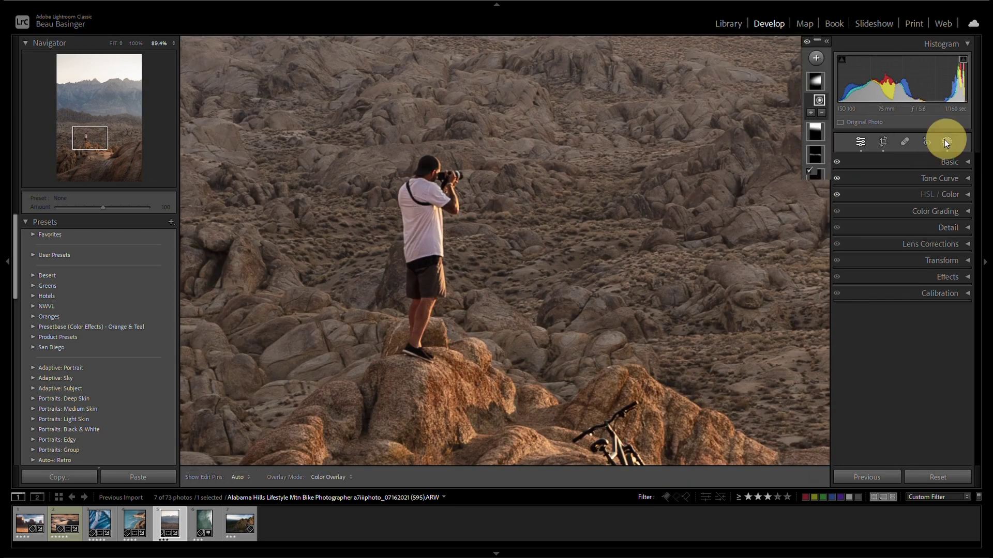
pyautogui.click(816, 59)
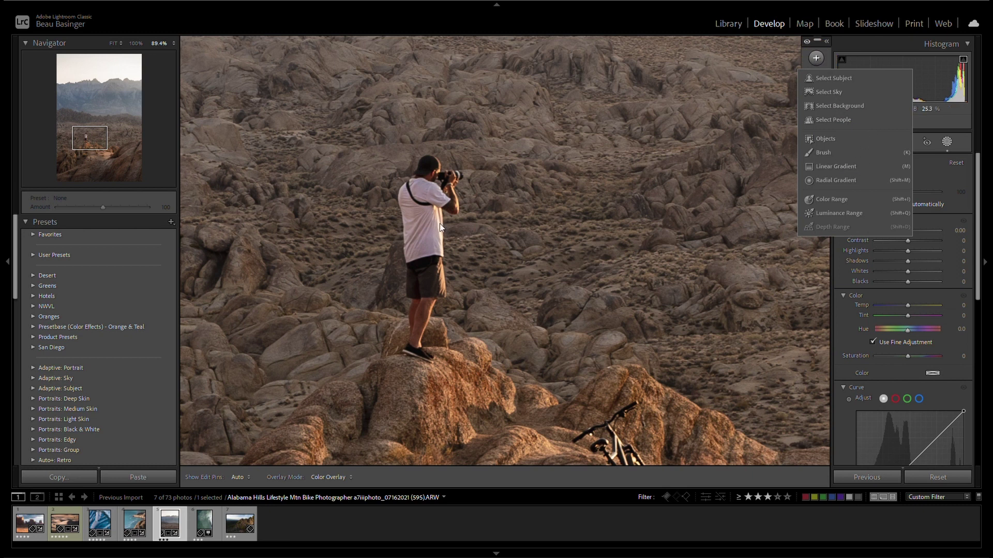
pyautogui.click(420, 246)
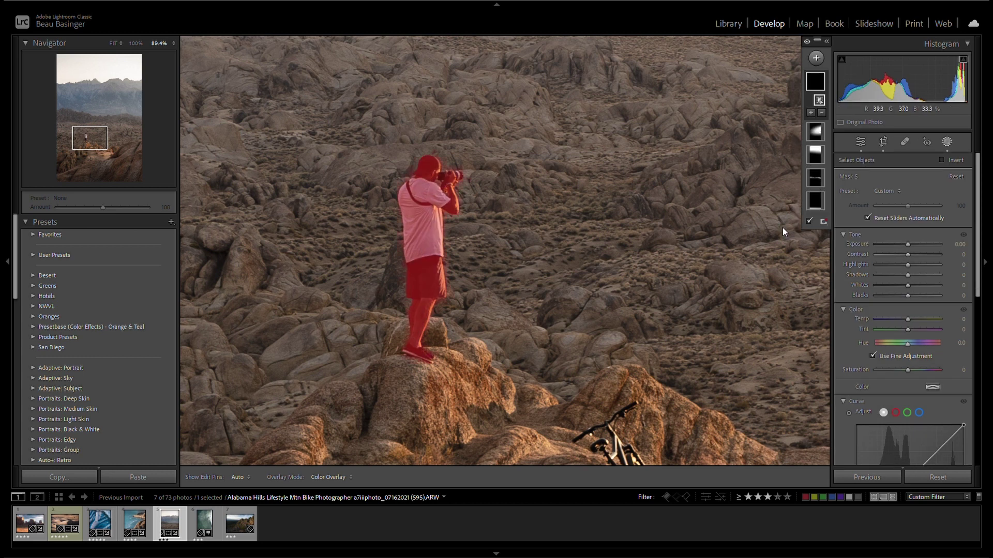
pyautogui.click(960, 246)
pyautogui.write('0.2')
pyautogui.press('Return')
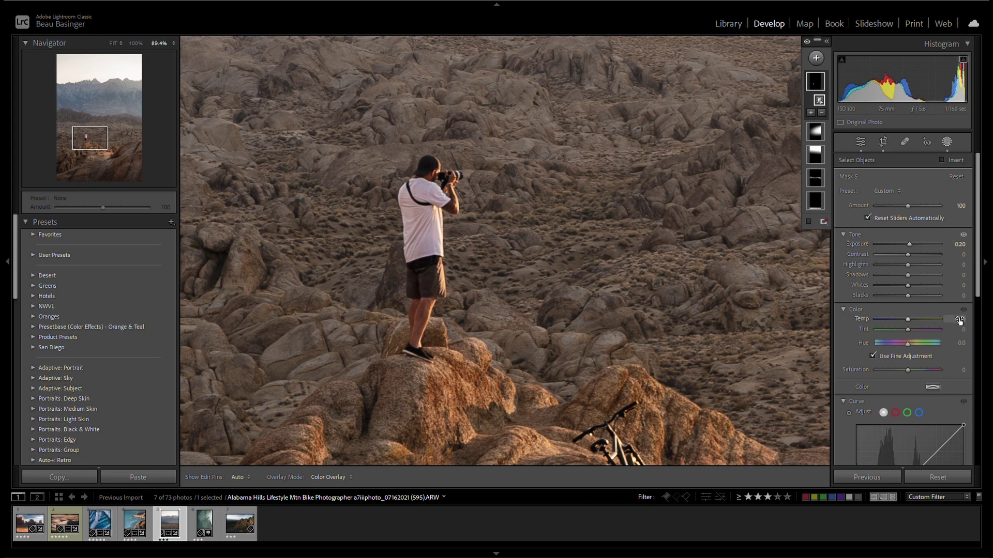
pyautogui.moveTo(956, 319); pyautogui.dragTo(953, 319)
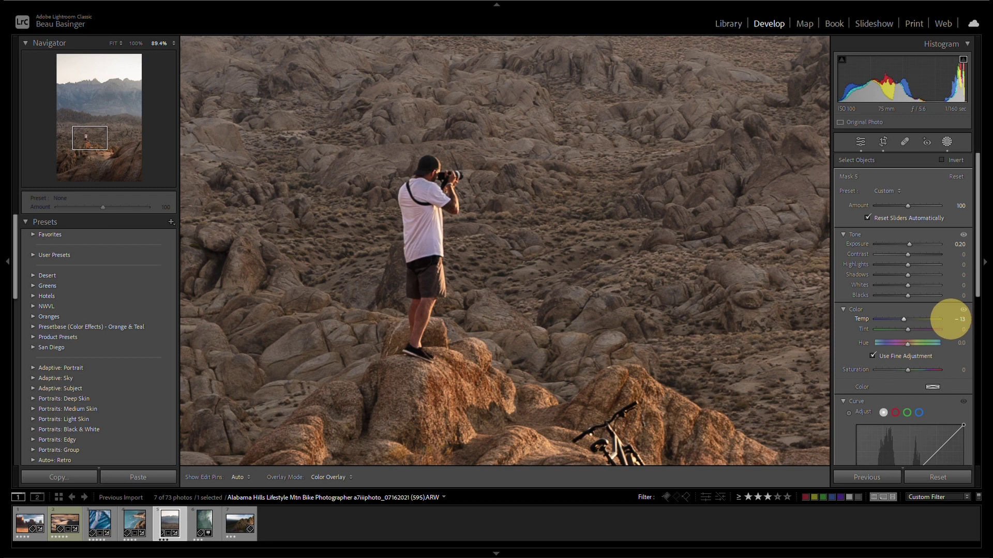
pyautogui.click(376, 199)
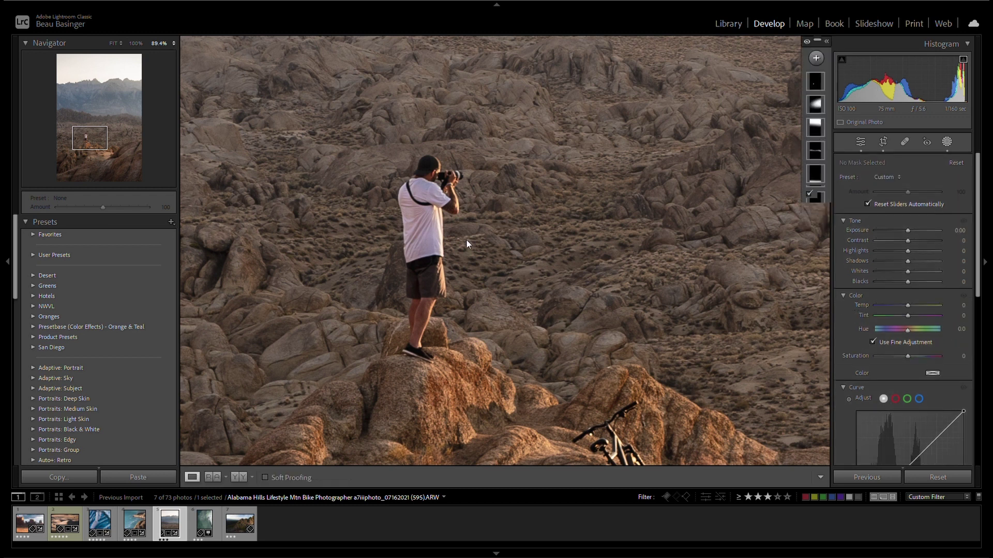
pyautogui.click(467, 243)
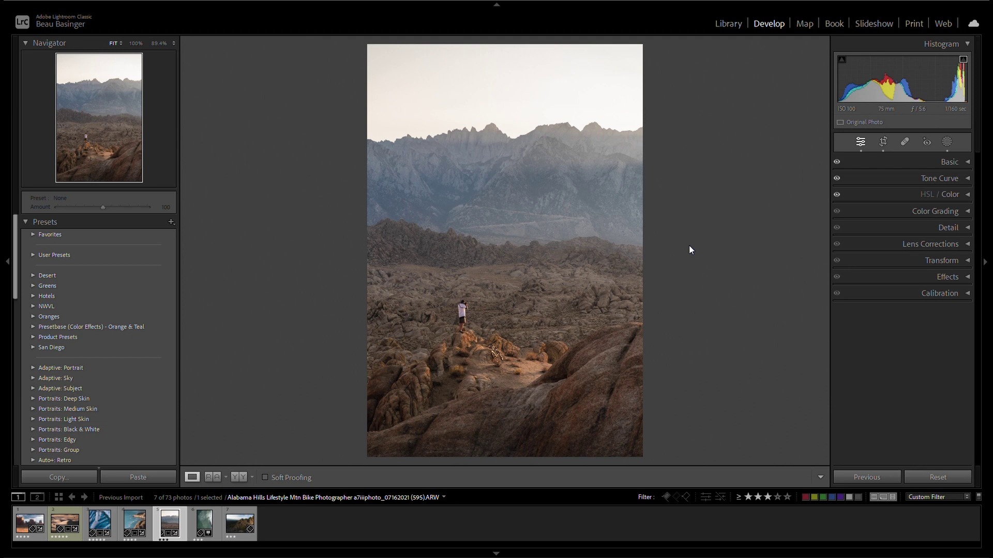
pyautogui.press('\\')
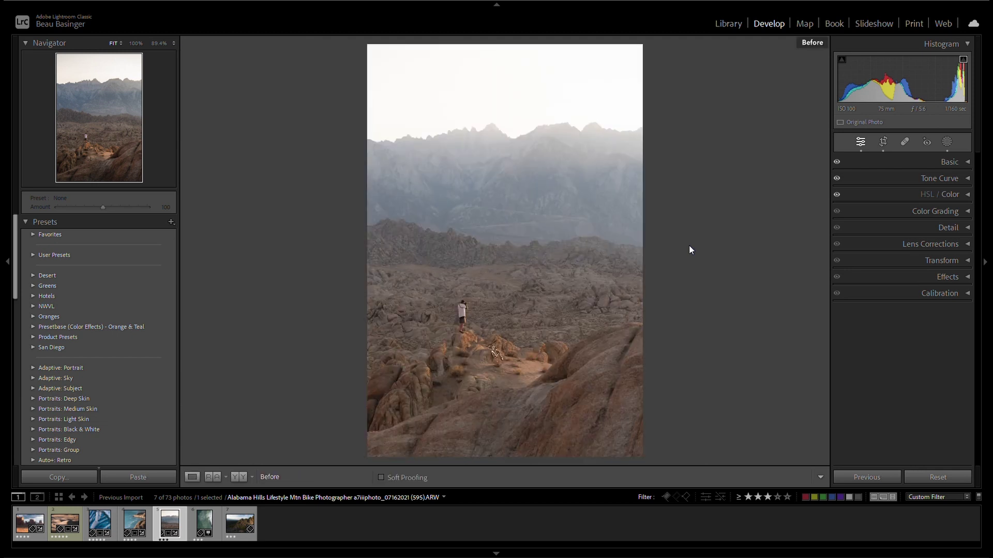
pyautogui.press('\\')
pyautogui.press('\\')
pyautogui.press('\\')
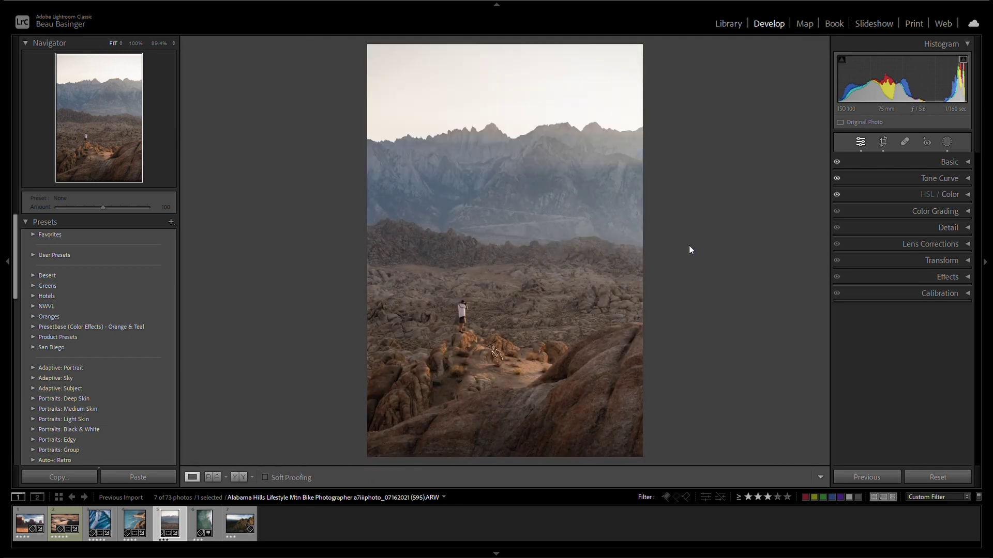
pyautogui.press('\\')
pyautogui.press('\\')
pyautogui.press('\\')
pyautogui.press('\\')
pyautogui.press('\\')
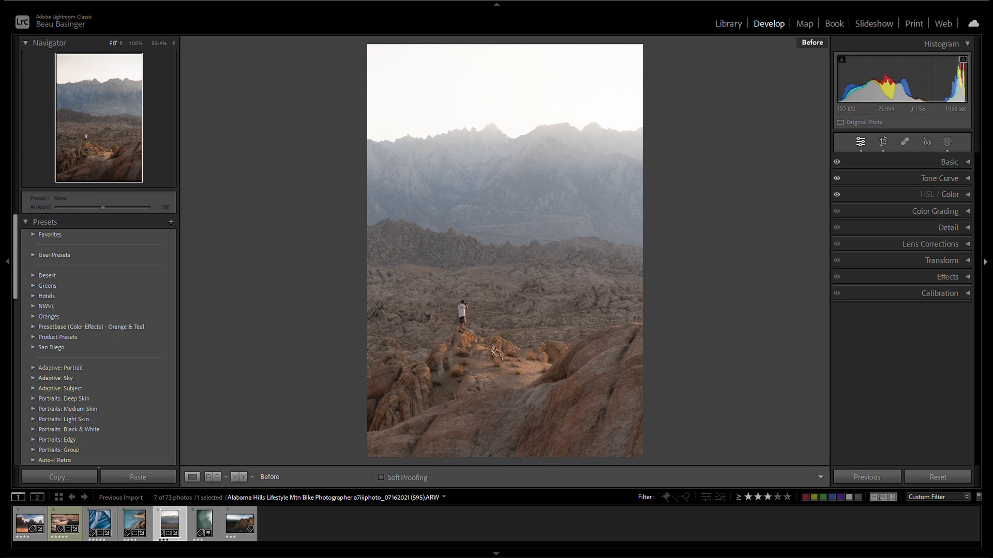
pyautogui.press('\\')
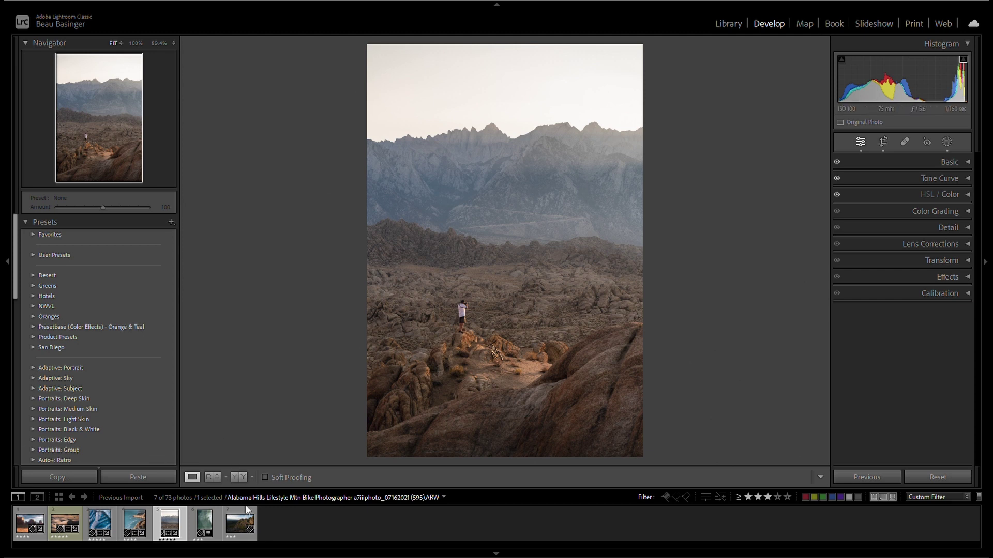
# Open the Blacks Beach drone photo, pan around the swirl at full zoom, then return to Fit view
pyautogui.click(204, 524)
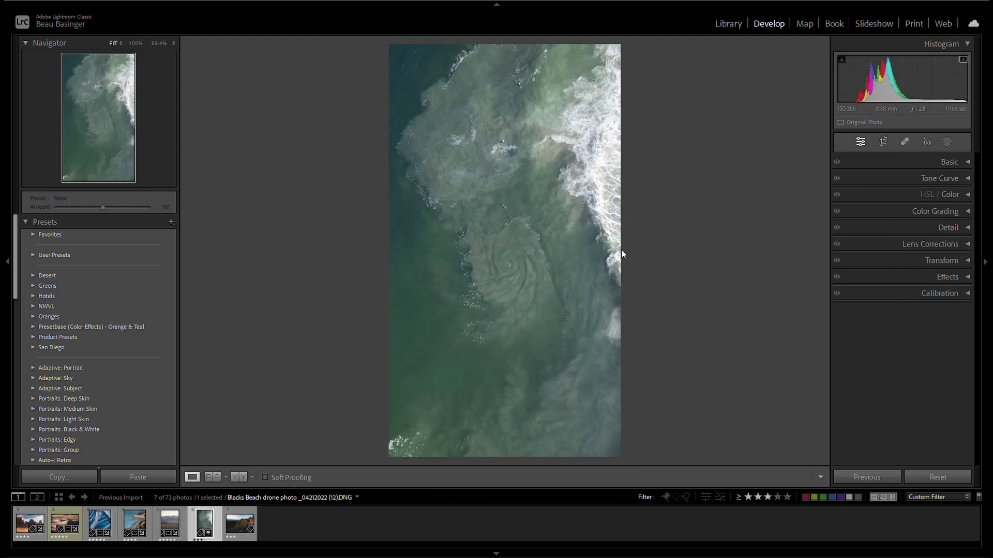
pyautogui.click(515, 202)
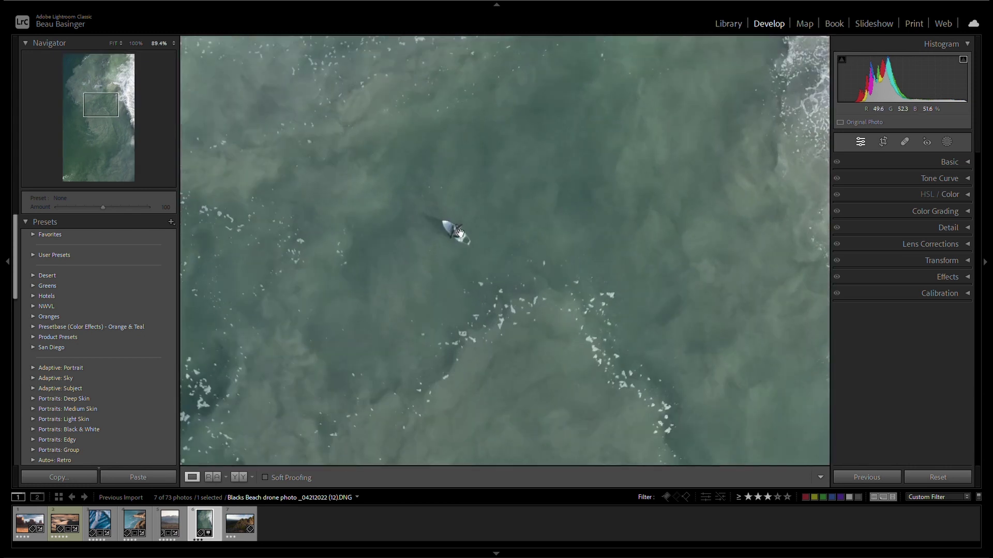
pyautogui.moveTo(463, 235); pyautogui.dragTo(538, 107)
pyautogui.moveTo(587, 345); pyautogui.dragTo(533, 155)
pyautogui.moveTo(590, 401); pyautogui.dragTo(543, 303)
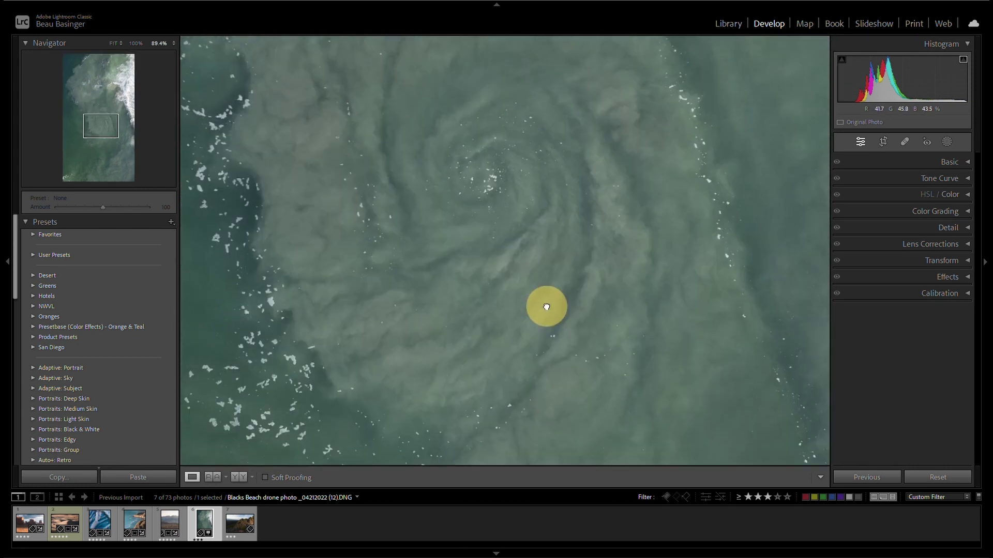
pyautogui.click(512, 212)
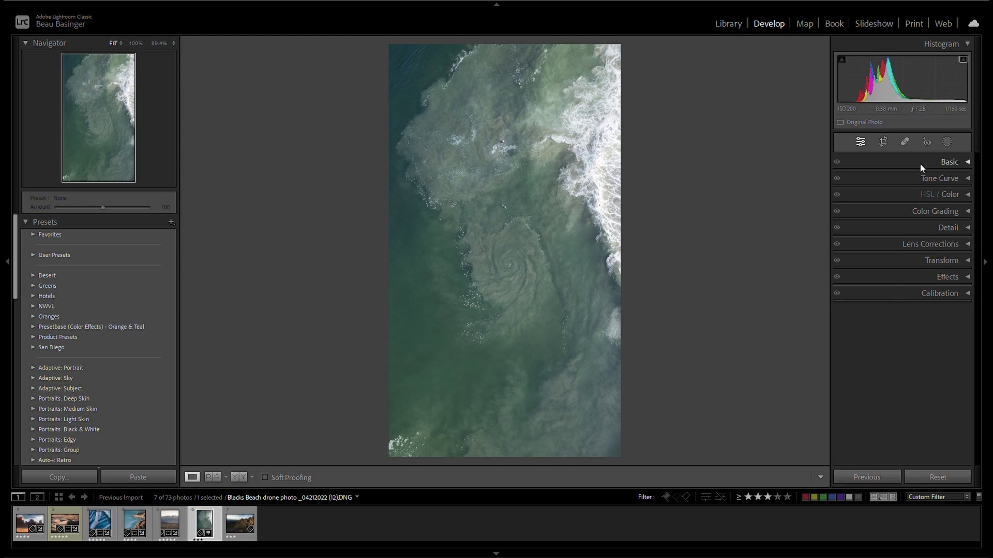
# Crop the drone photo to a 4 x 5 / 8 x 10 portrait frame around the swirl
pyautogui.press('r')
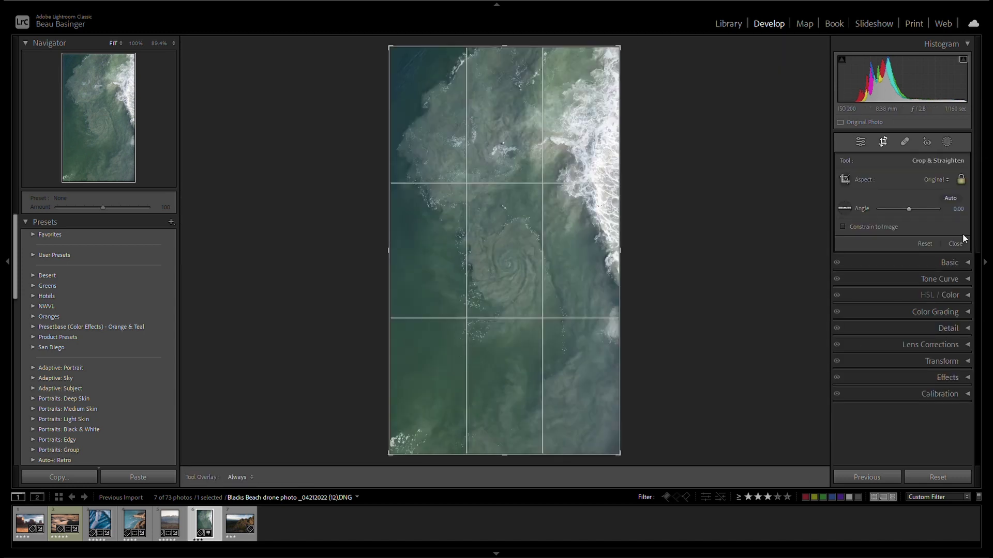
pyautogui.moveTo(593, 252)
pyautogui.mouseDown()
pyautogui.moveTo(572, 257)
pyautogui.moveTo(582, 237)
pyautogui.moveTo(592, 250)
pyautogui.mouseUp()
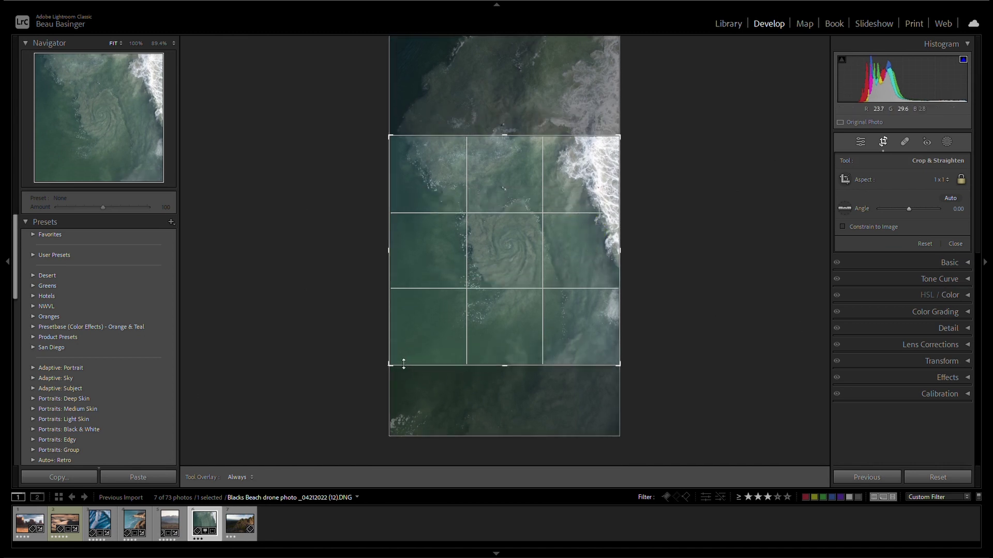
pyautogui.moveTo(394, 364); pyautogui.dragTo(420, 336)
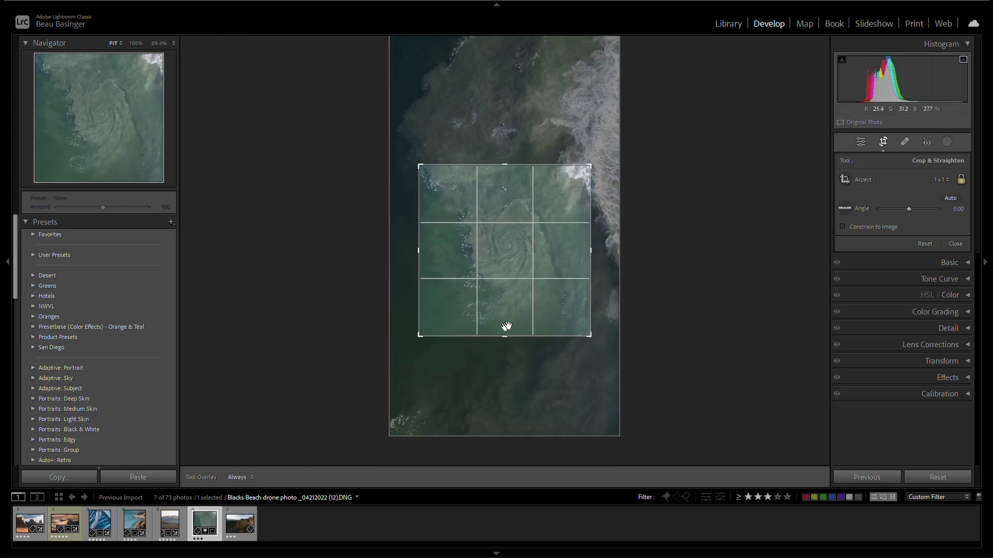
pyautogui.moveTo(505, 328); pyautogui.dragTo(485, 322)
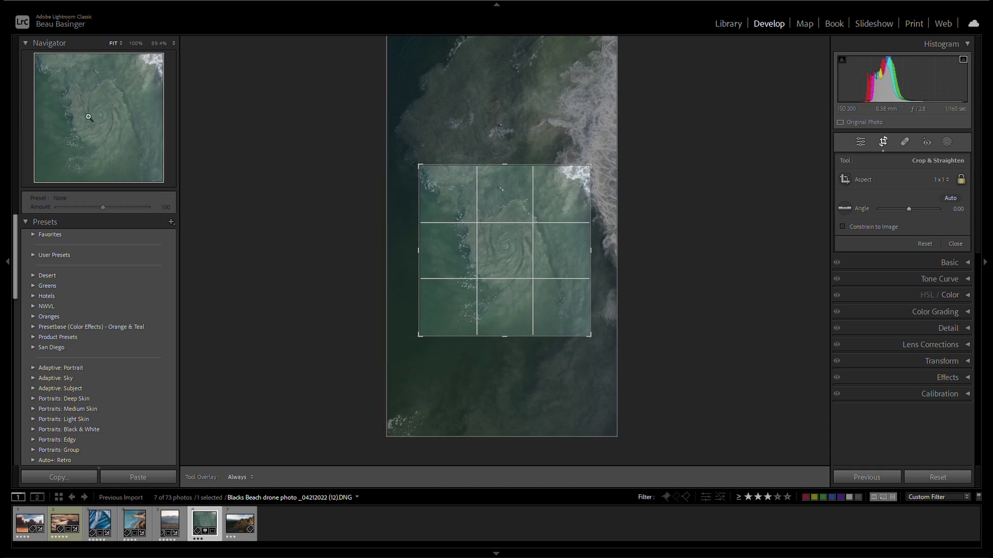
pyautogui.click(937, 180)
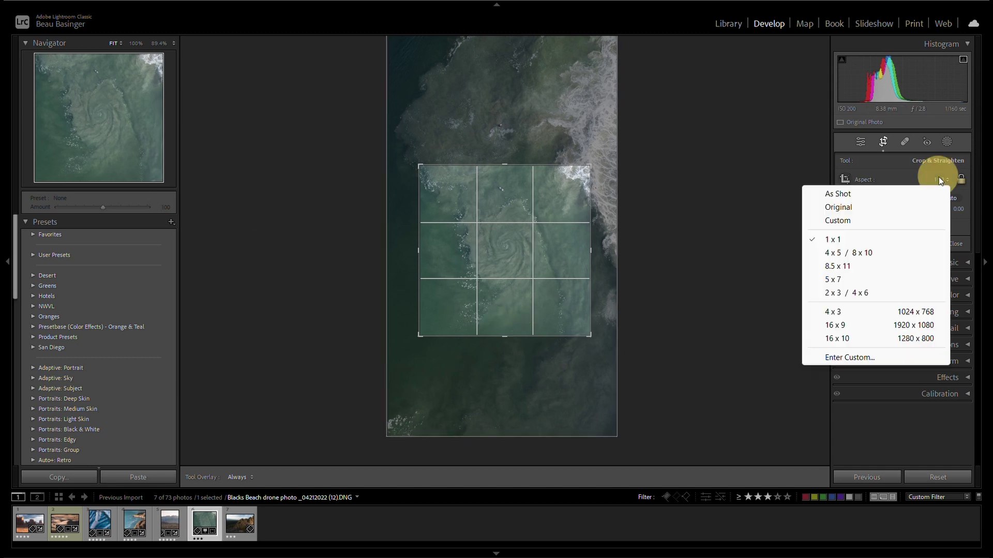
pyautogui.click(897, 252)
pyautogui.press('x')
pyautogui.press('x')
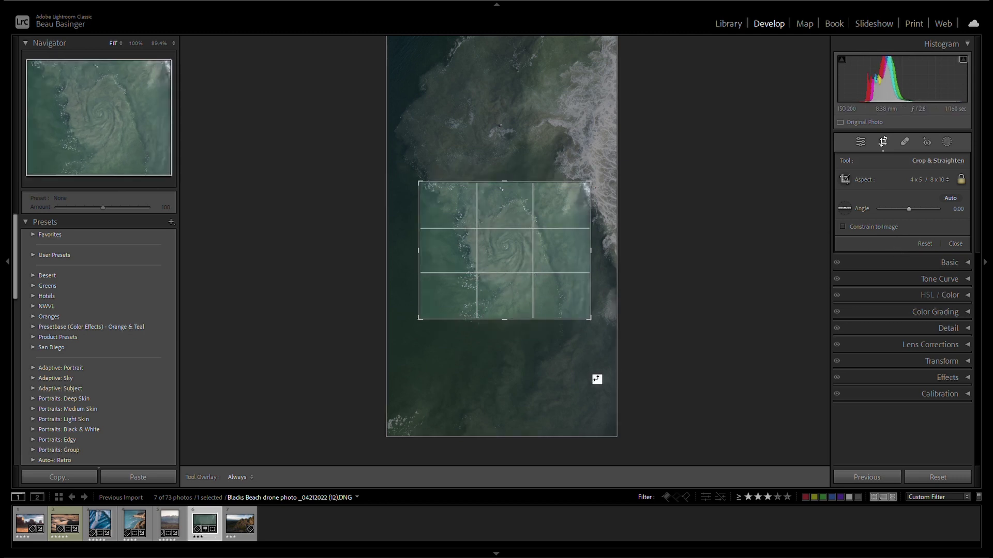
pyautogui.press('x')
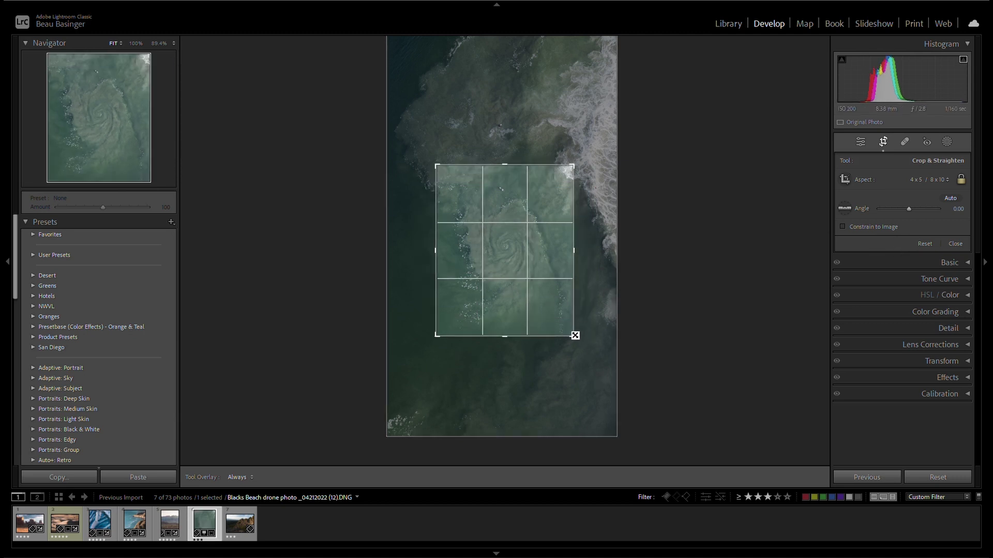
pyautogui.moveTo(573, 336); pyautogui.dragTo(583, 346)
pyautogui.press('Return')
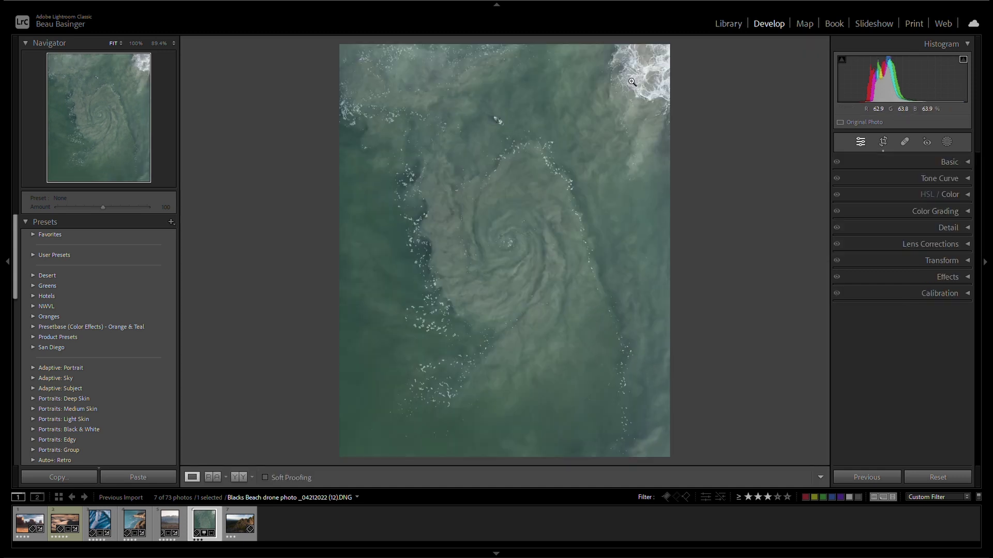
# Refine the crop by enlarging it from the lower-right corner and shifting the photo slightly down
pyautogui.press('r')
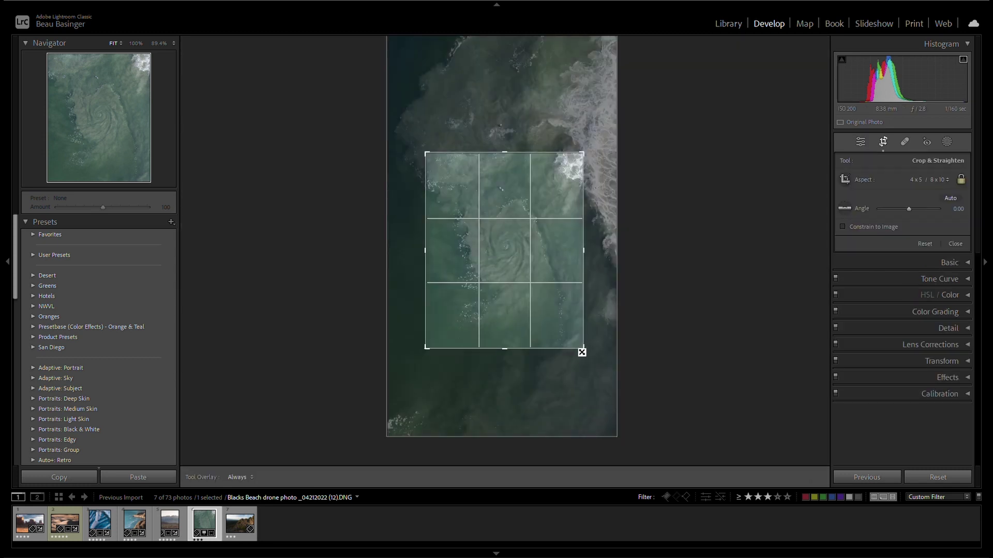
pyautogui.moveTo(582, 352); pyautogui.dragTo(614, 379)
pyautogui.press('Return')
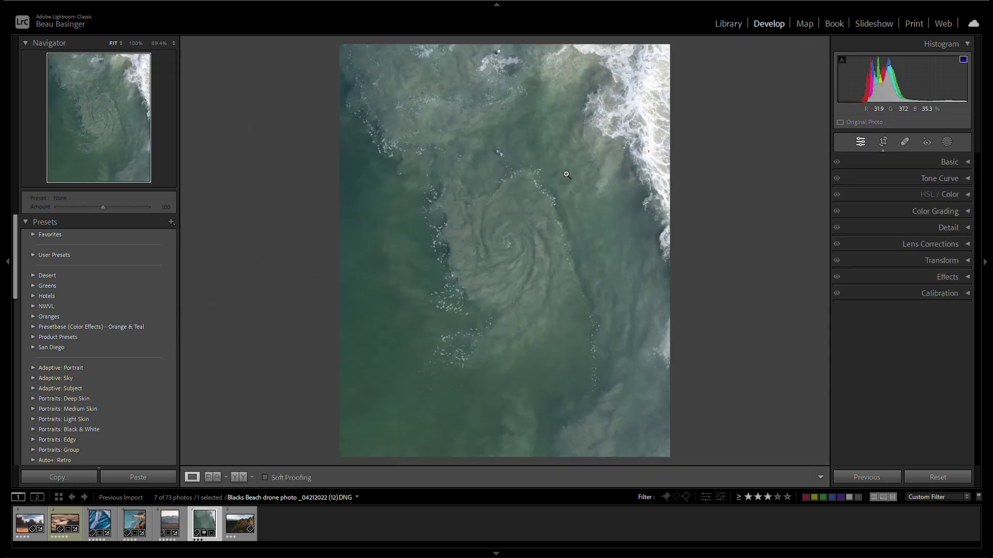
pyautogui.press('r')
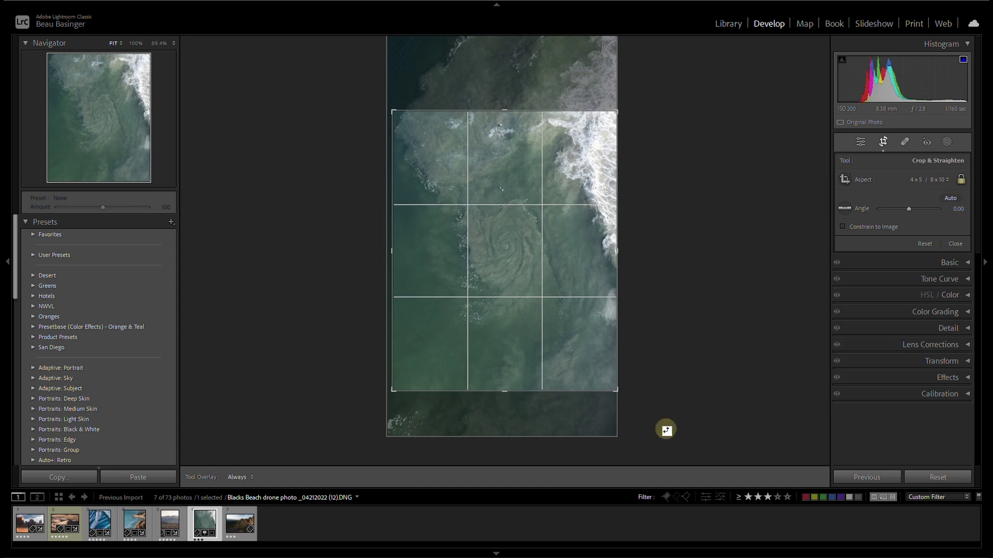
pyautogui.moveTo(525, 269); pyautogui.dragTo(525, 276)
pyautogui.press('Return')
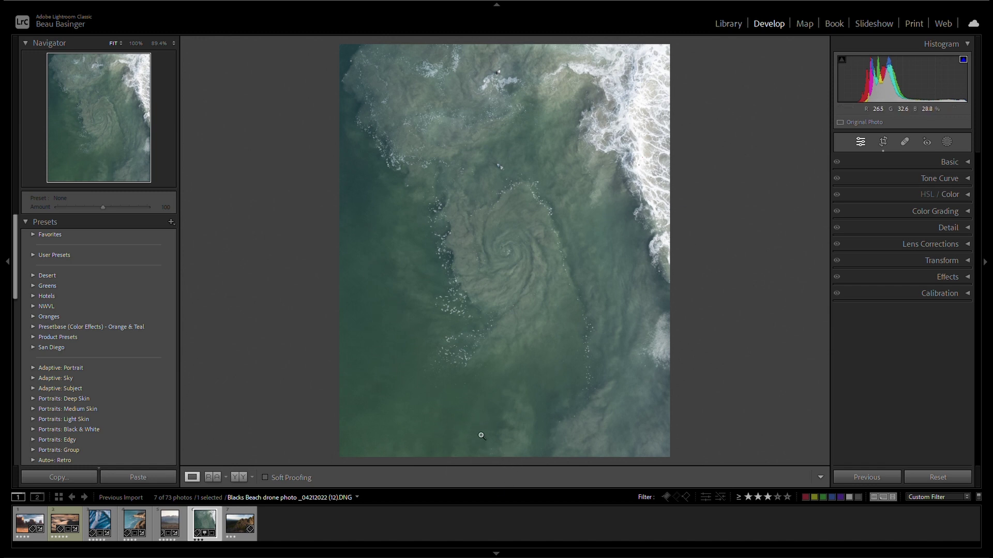
# Apply Auto tone, then set Highlights to −77, Whites to −1 and Dehaze to +9
pyautogui.click(968, 162)
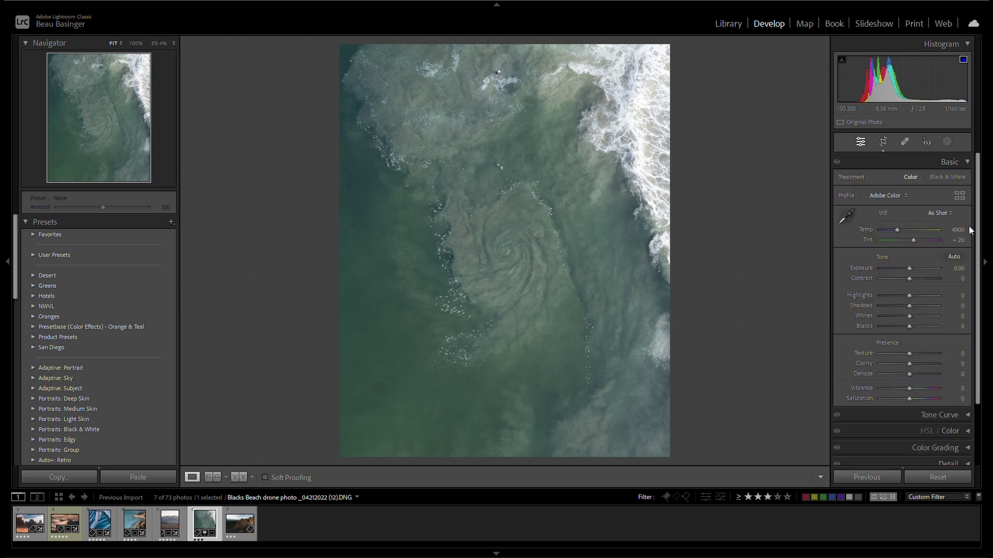
pyautogui.click(955, 257)
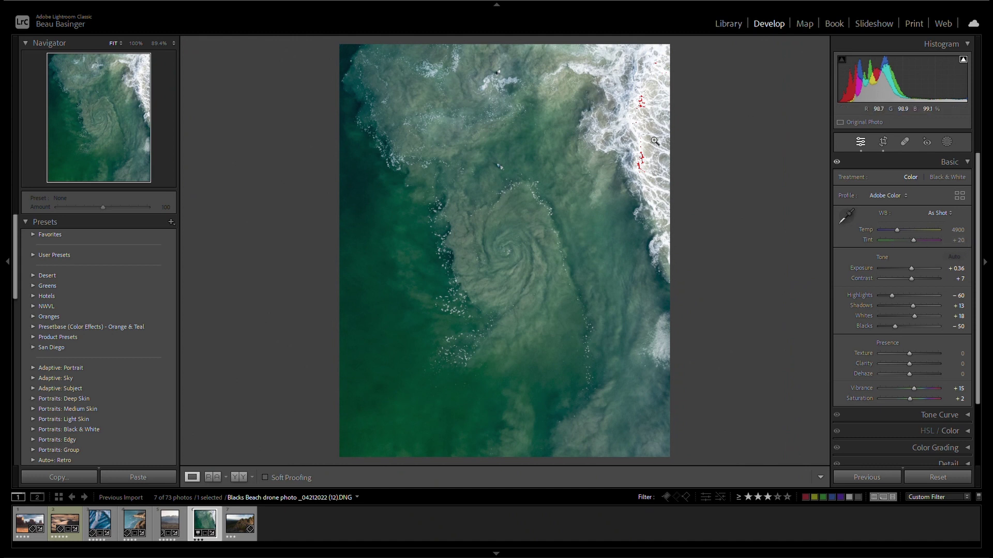
pyautogui.moveTo(960, 296); pyautogui.dragTo(938, 315)
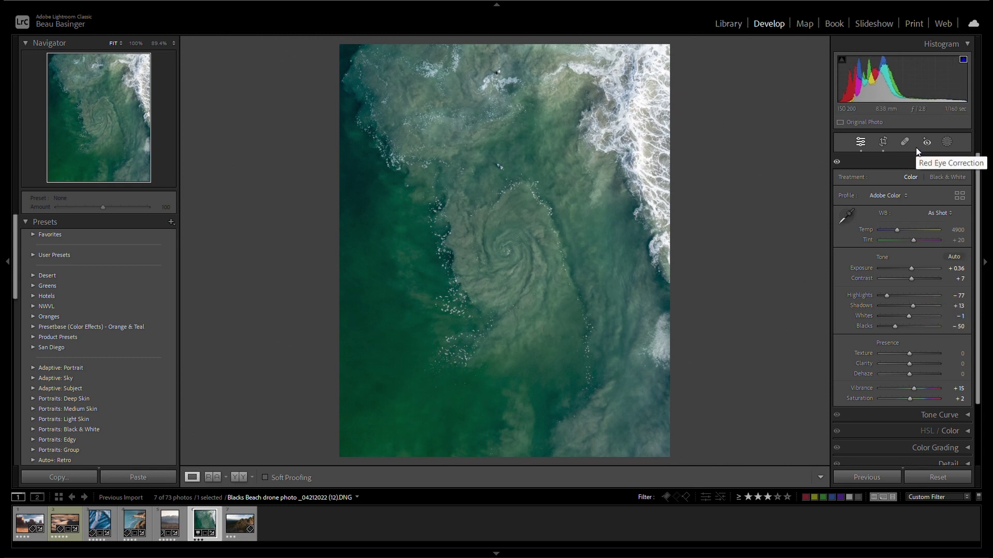
pyautogui.click(499, 84)
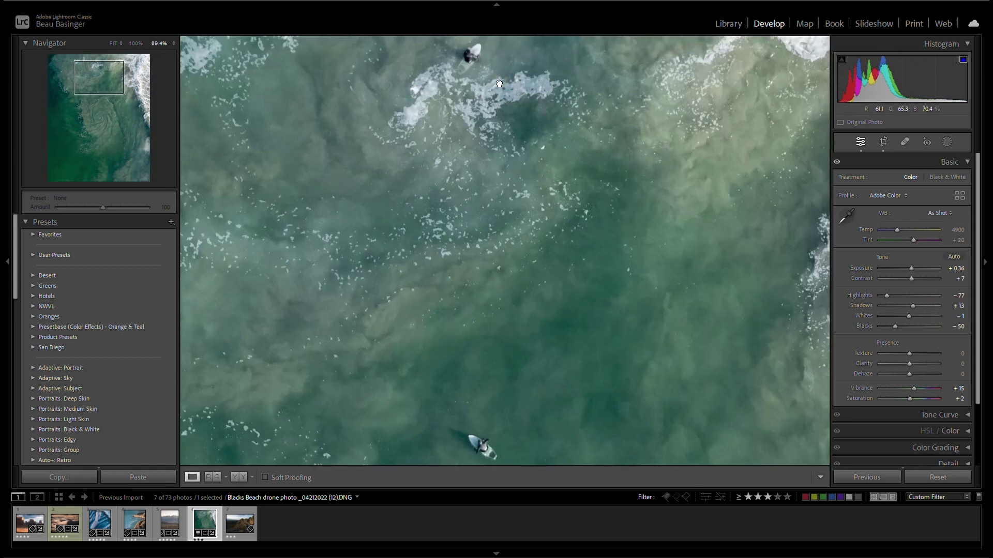
pyautogui.moveTo(499, 84); pyautogui.dragTo(471, 103)
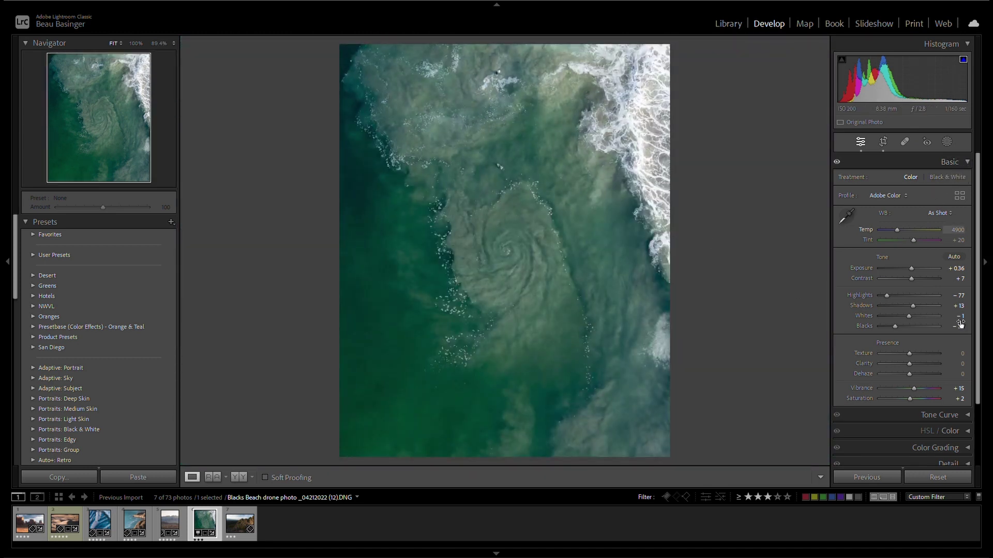
pyautogui.moveTo(959, 375); pyautogui.dragTo(963, 376)
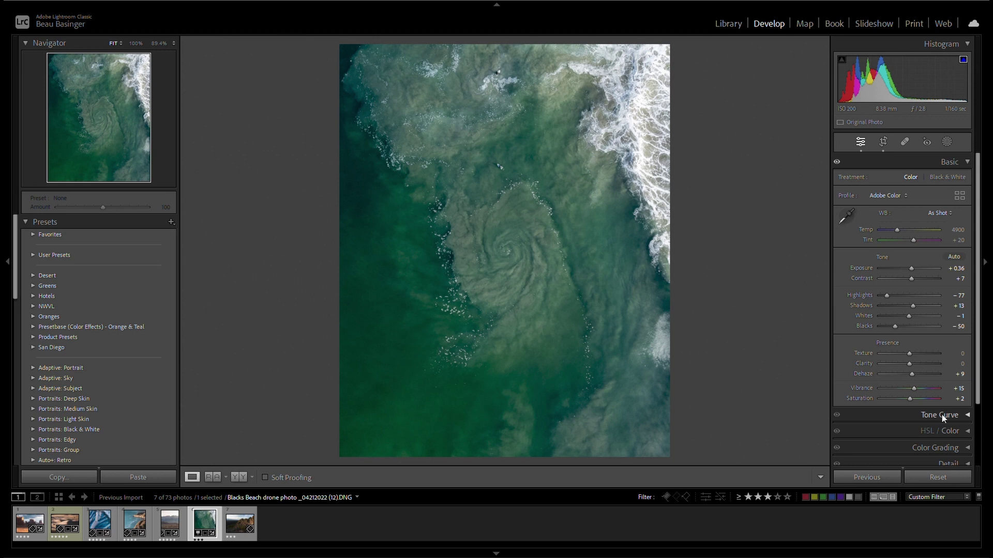
# Reduce Vibrance from +15 back to 0
pyautogui.click(958, 389)
pyautogui.moveTo(959, 391); pyautogui.dragTo(947, 388)
pyautogui.click(910, 399)
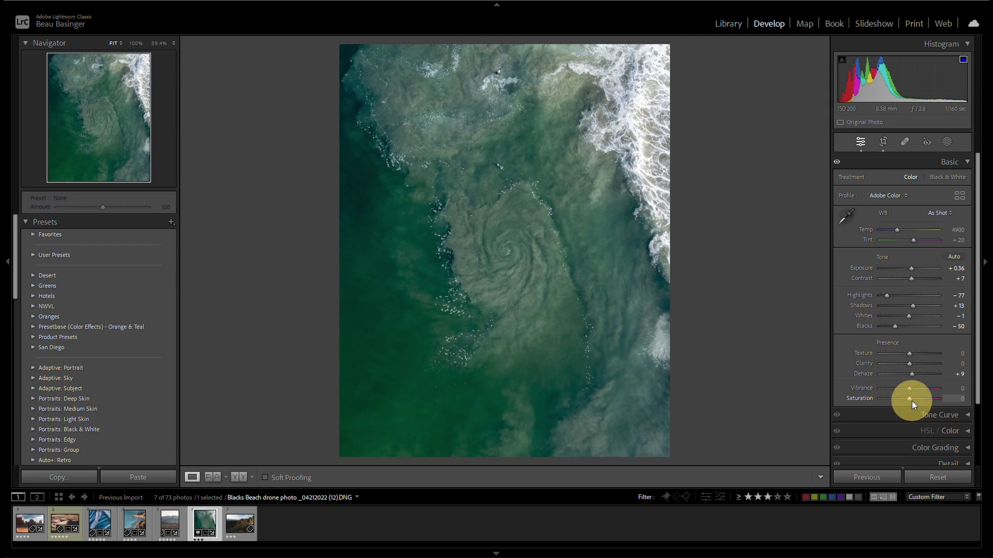
# Build a point curve with points 47/41, 139/154 and 213/217, lifting blacks to 22
pyautogui.click(965, 162)
pyautogui.click(960, 178)
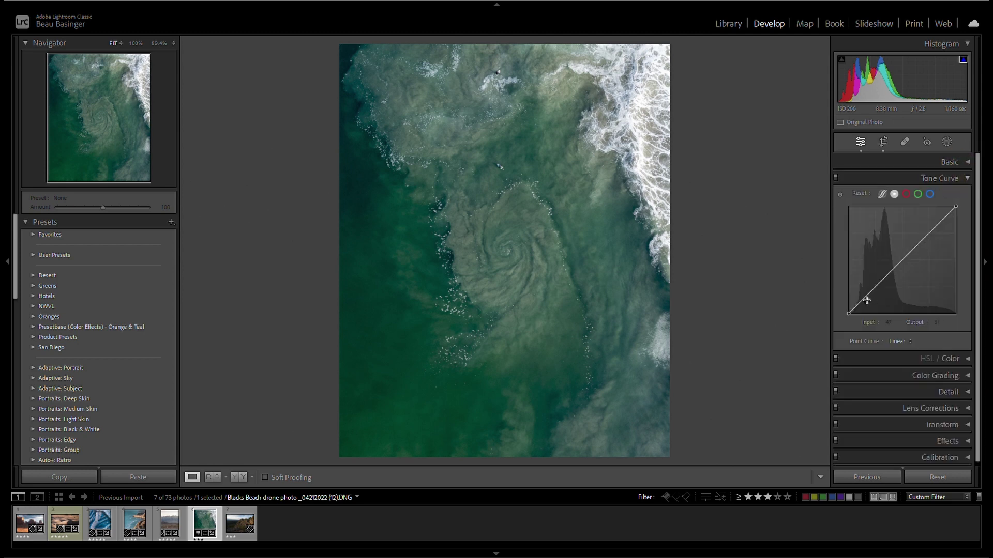
pyautogui.moveTo(867, 295); pyautogui.dragTo(870, 296)
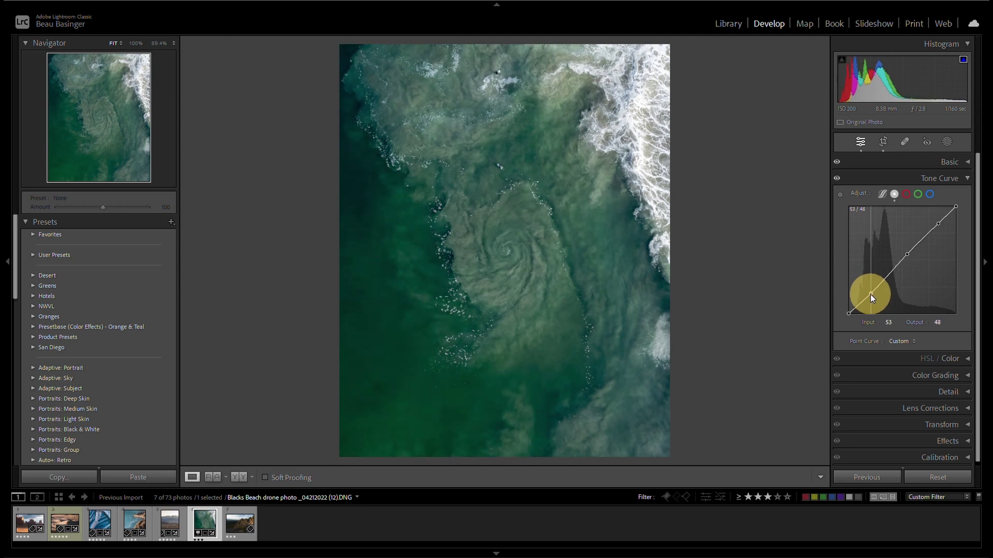
pyautogui.moveTo(870, 297); pyautogui.dragTo(868, 299)
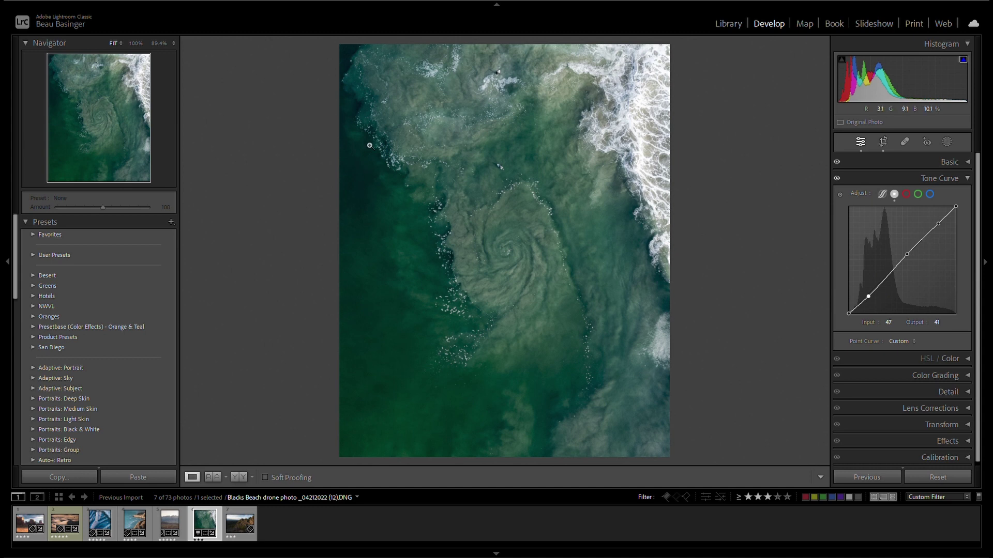
pyautogui.moveTo(849, 313); pyautogui.dragTo(839, 304)
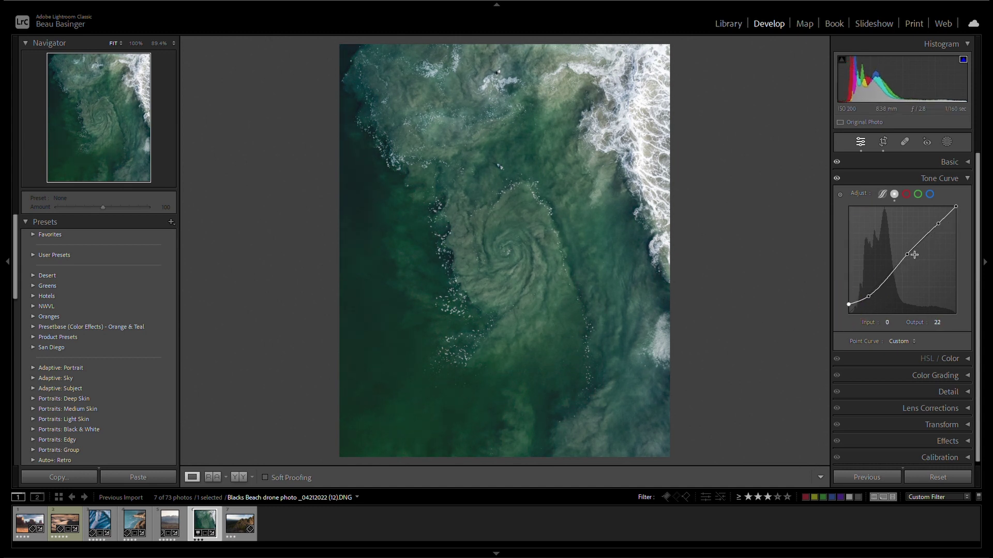
pyautogui.moveTo(938, 225); pyautogui.dragTo(938, 221)
pyautogui.moveTo(907, 254); pyautogui.dragTo(908, 248)
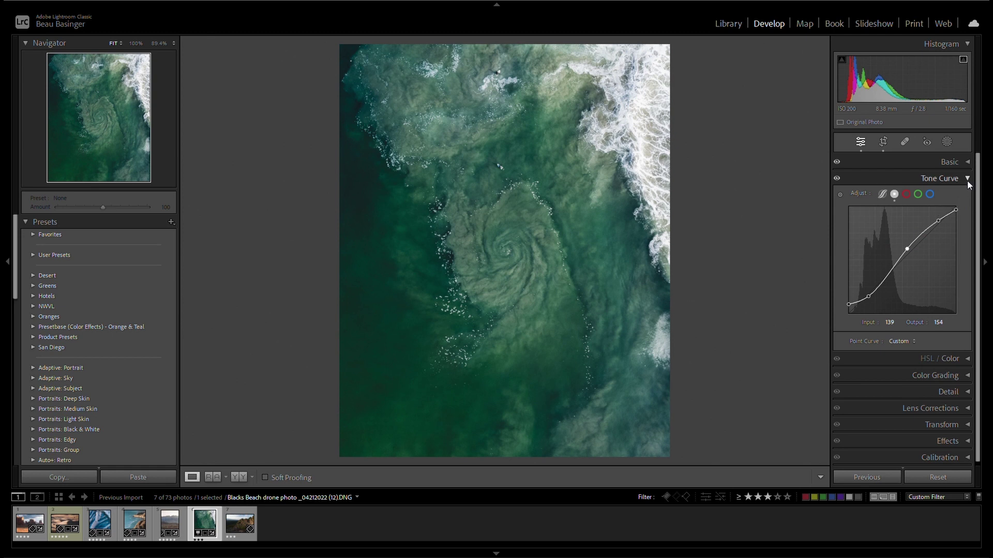
pyautogui.click(837, 179)
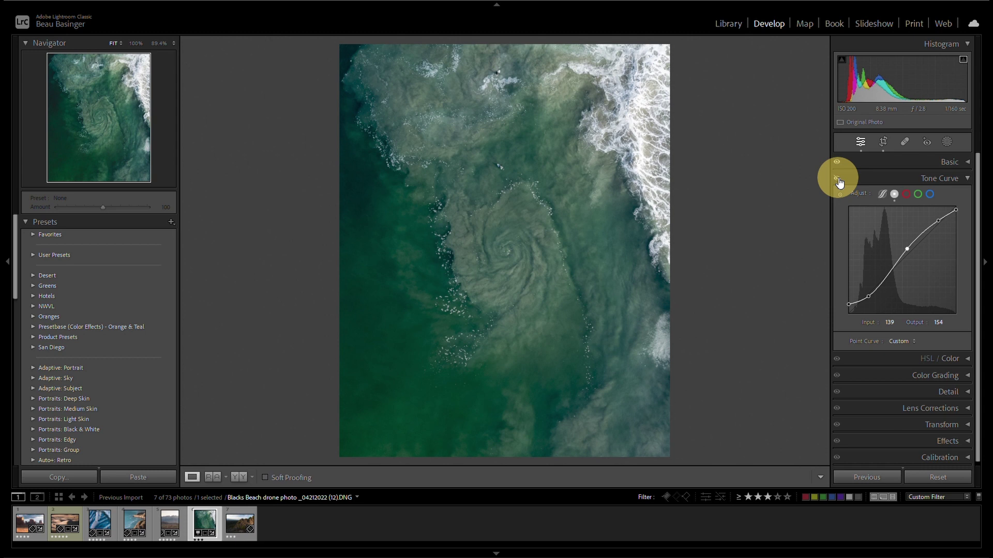
# Compare the photo with the tone curve off and on, leaving it enabled
pyautogui.click(837, 179)
pyautogui.click(838, 180)
pyautogui.click(838, 180)
pyautogui.click(839, 181)
pyautogui.click(843, 179)
# In HSL, push Green Hue to +100 and Aqua Hue to +32
pyautogui.click(964, 195)
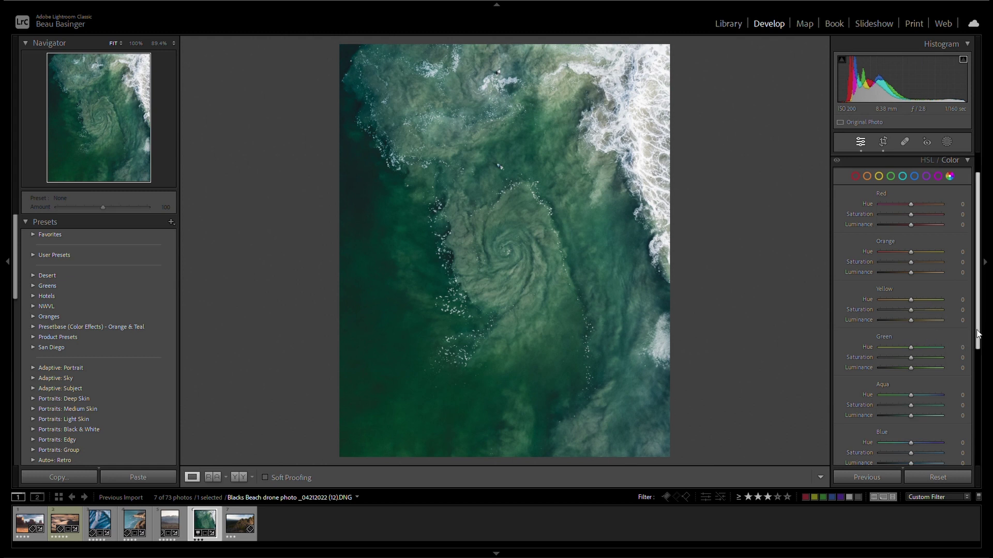
pyautogui.moveTo(977, 331); pyautogui.dragTo(977, 376)
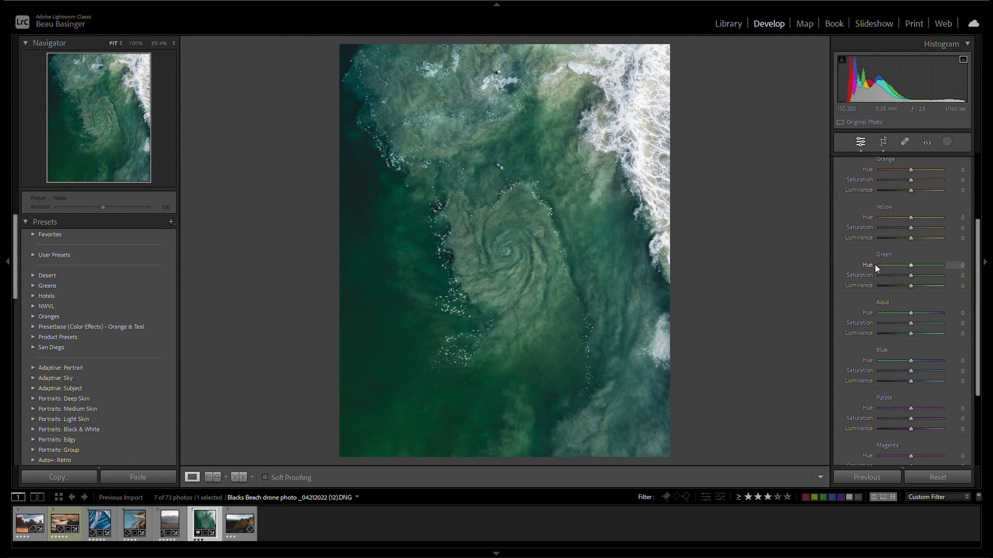
pyautogui.moveTo(910, 264); pyautogui.dragTo(956, 265)
pyautogui.moveTo(967, 264); pyautogui.dragTo(972, 264)
pyautogui.moveTo(959, 314)
pyautogui.mouseDown()
pyautogui.moveTo(969, 311)
pyautogui.moveTo(940, 311)
pyautogui.moveTo(951, 314)
pyautogui.mouseUp()
pyautogui.scroll(4, 950, 217)
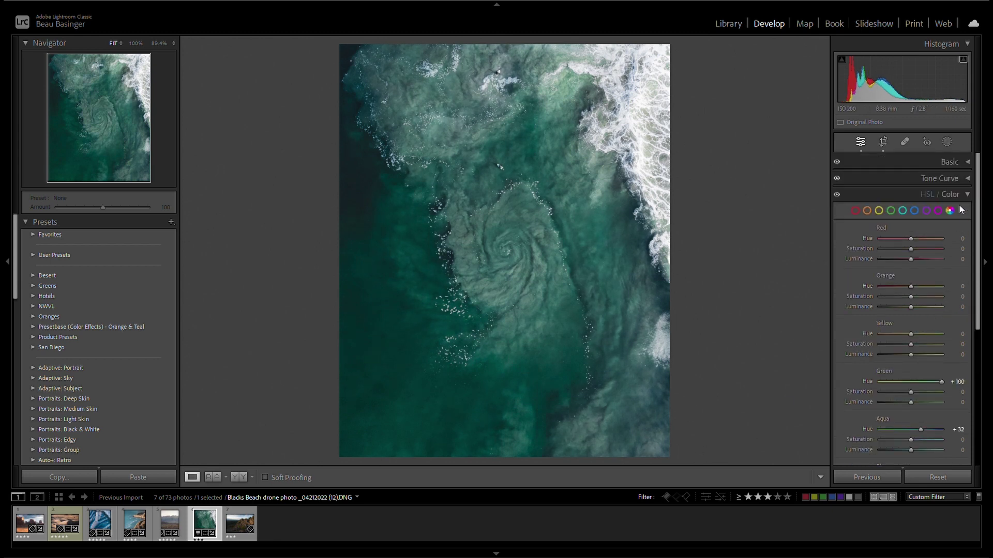
pyautogui.click(960, 195)
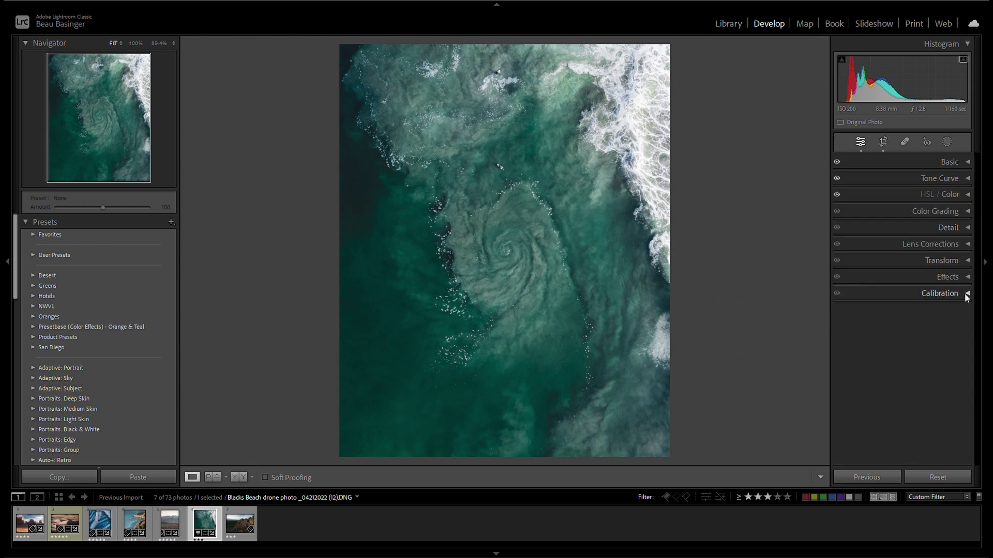
# Set Calibration's Green Primary Hue to +53 and collapse the Calibration panel
pyautogui.click(963, 293)
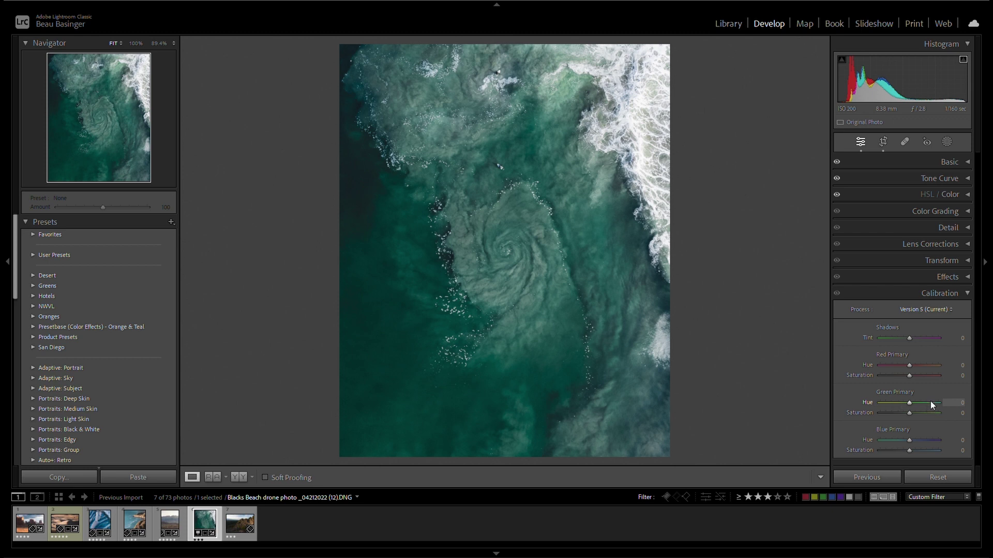
pyautogui.moveTo(954, 405); pyautogui.dragTo(976, 403)
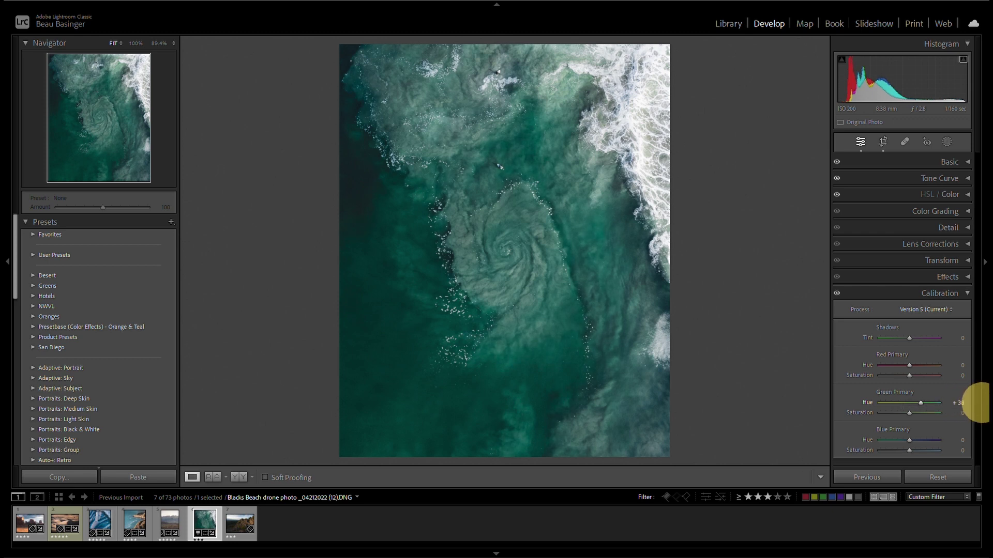
pyautogui.moveTo(979, 402); pyautogui.dragTo(914, 417)
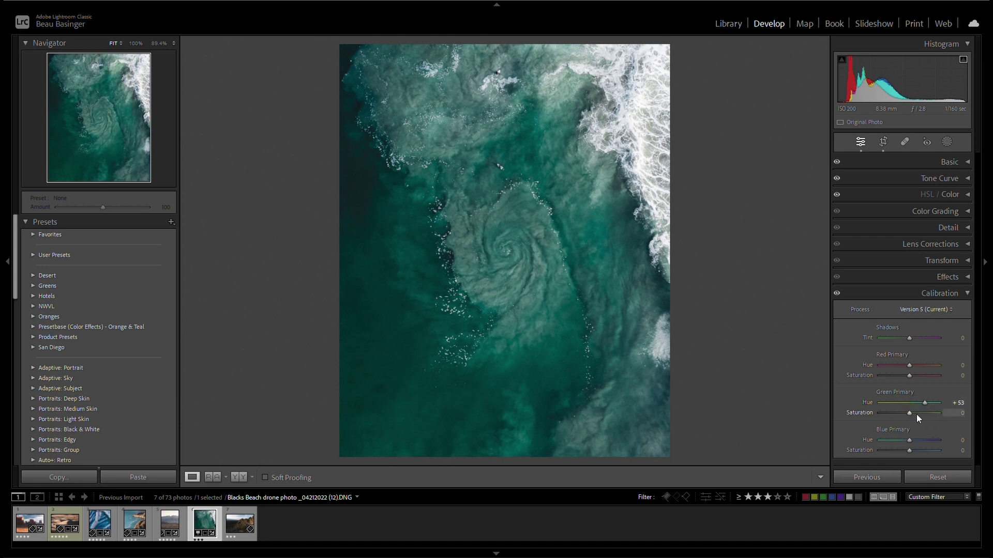
pyautogui.click(961, 296)
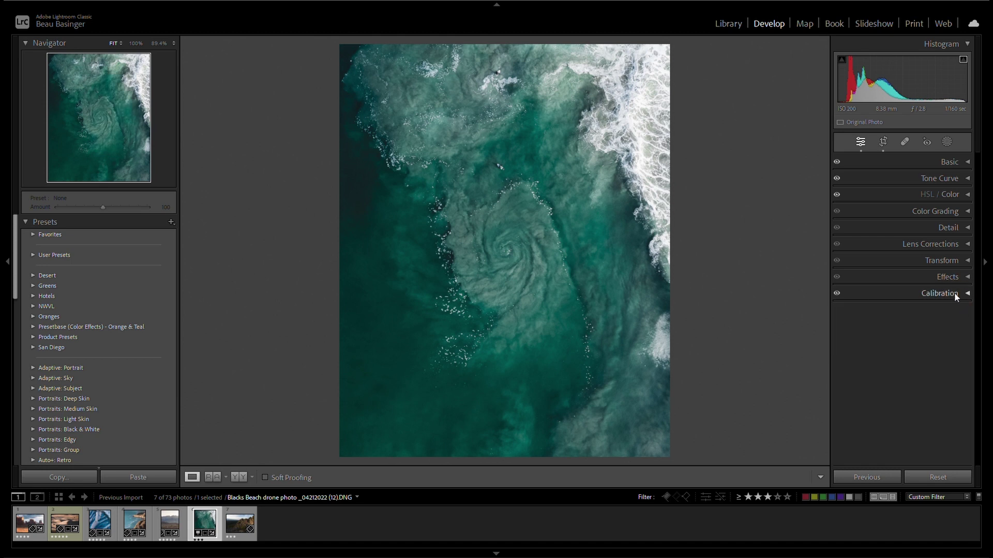
# Raise Aqua Luminance to +57 in the HSL panel
pyautogui.click(972, 206)
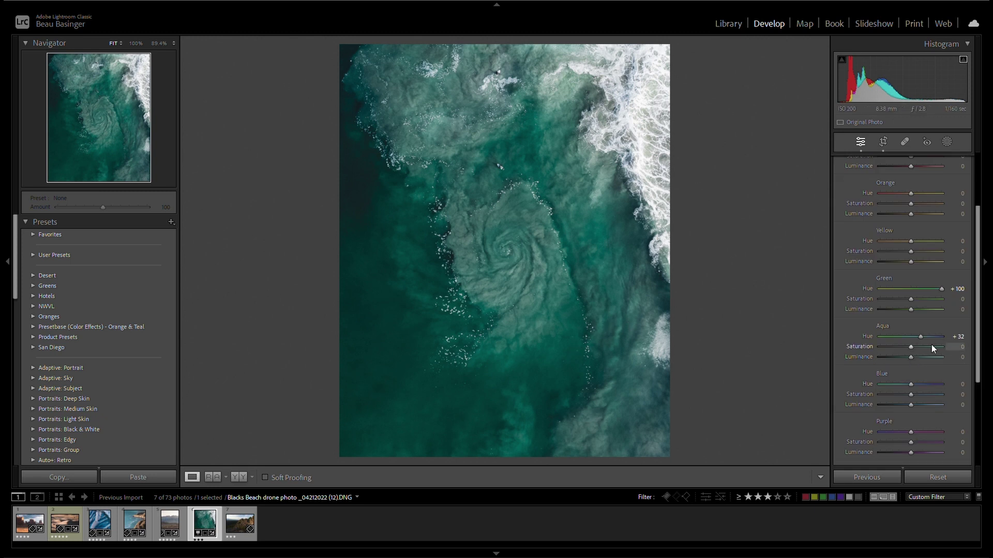
pyautogui.moveTo(911, 360); pyautogui.dragTo(928, 358)
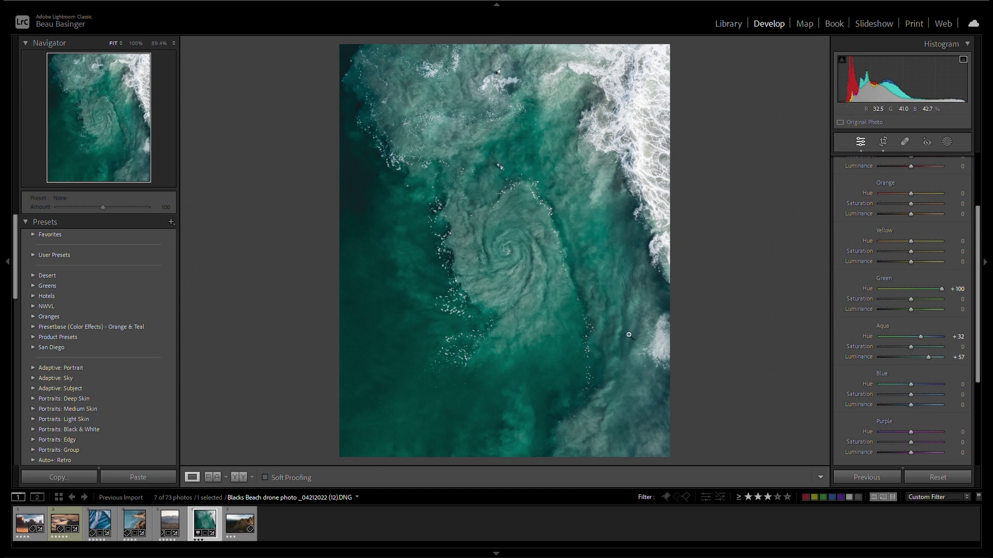
pyautogui.scroll(4, 925, 226)
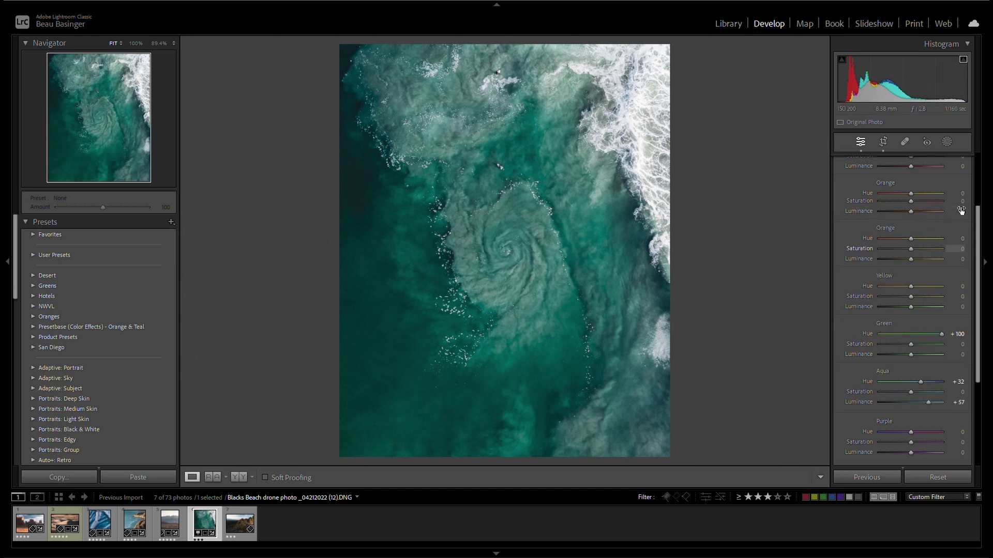
pyautogui.click(967, 195)
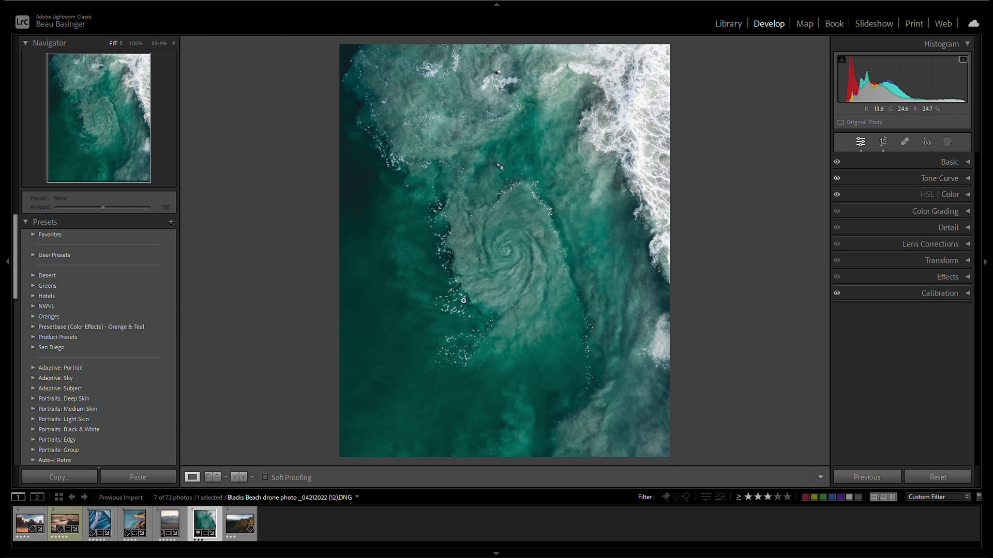
# Zoom in and frame the view around the swirl
pyautogui.click(509, 254)
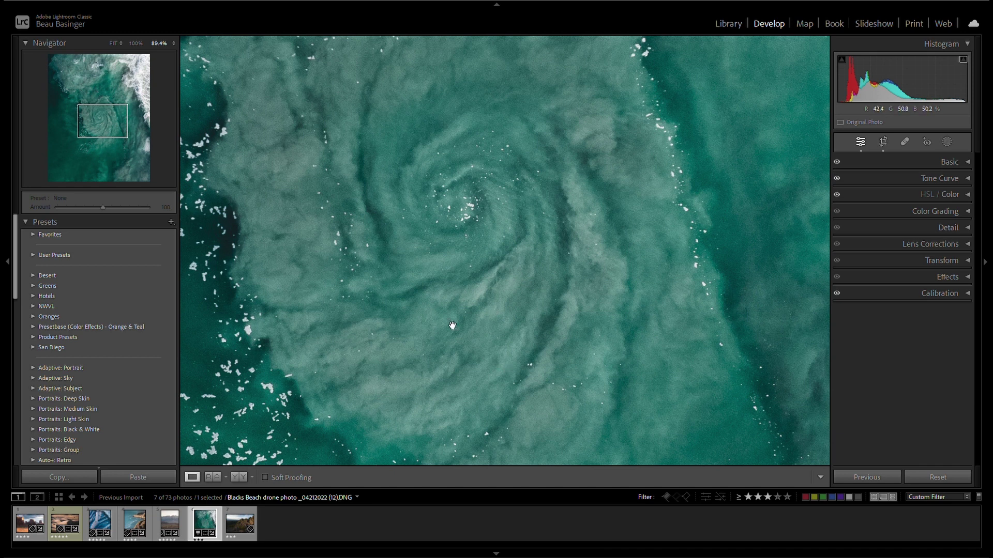
pyautogui.moveTo(434, 151); pyautogui.dragTo(603, 373)
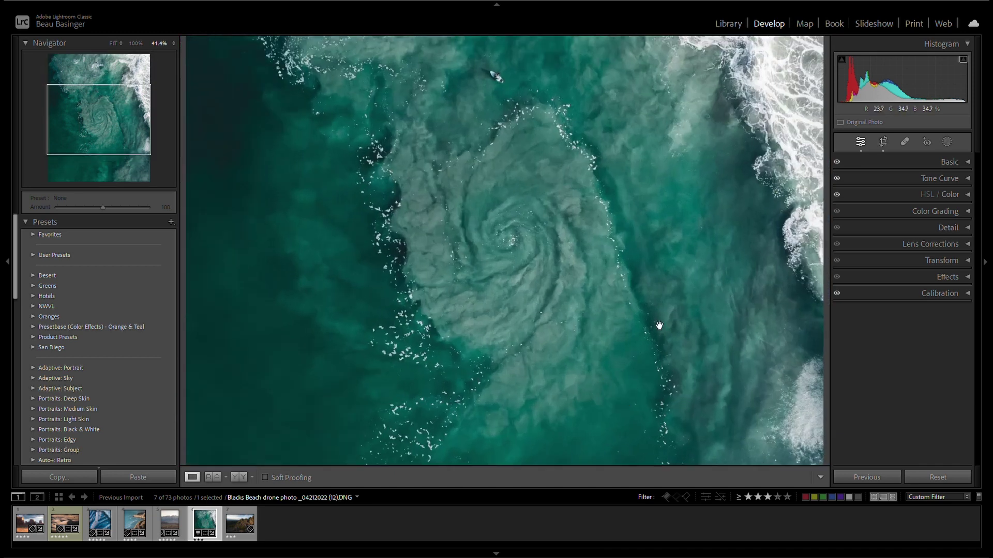
pyautogui.moveTo(655, 323); pyautogui.dragTo(649, 298)
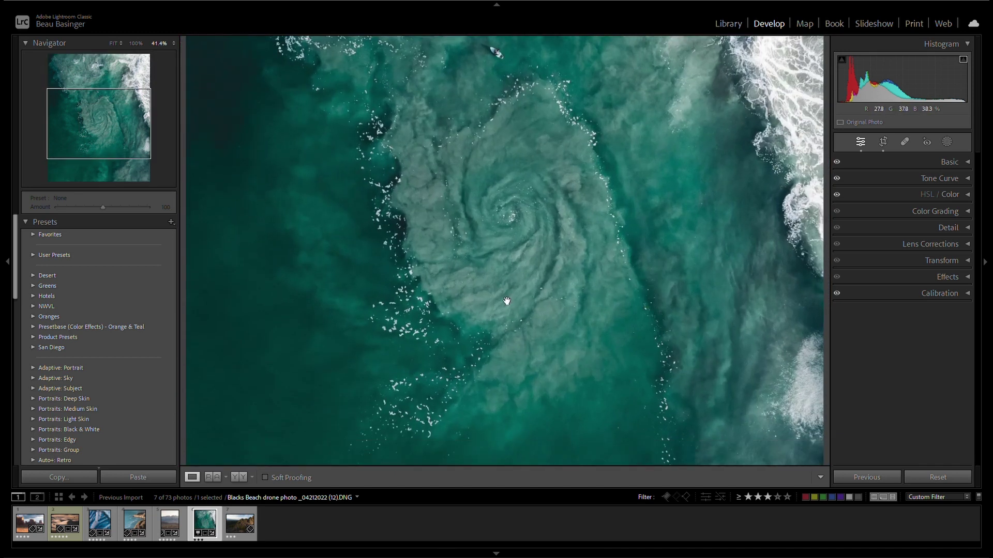
pyautogui.click(947, 143)
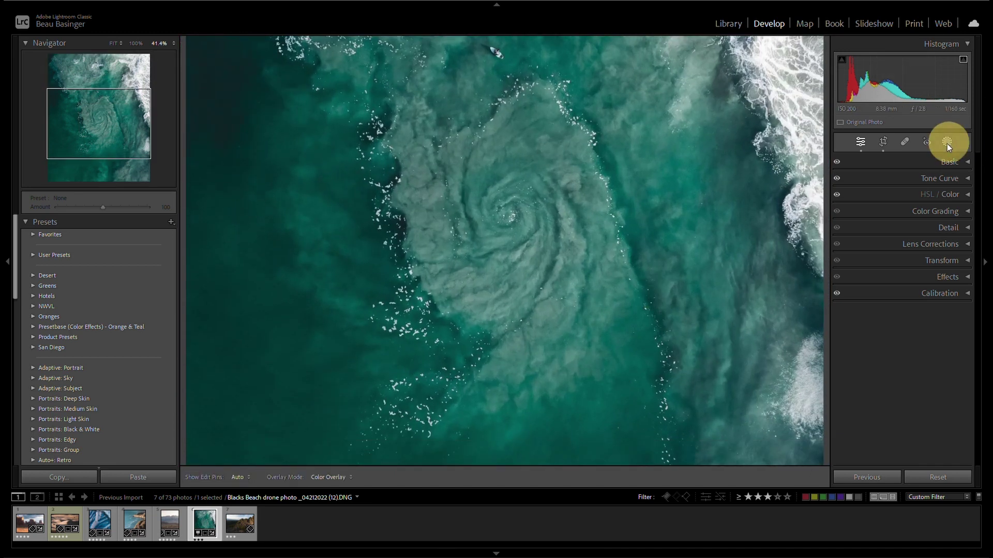
# Paint a new brush mask along the swirl's centre and arms
pyautogui.click(873, 237)
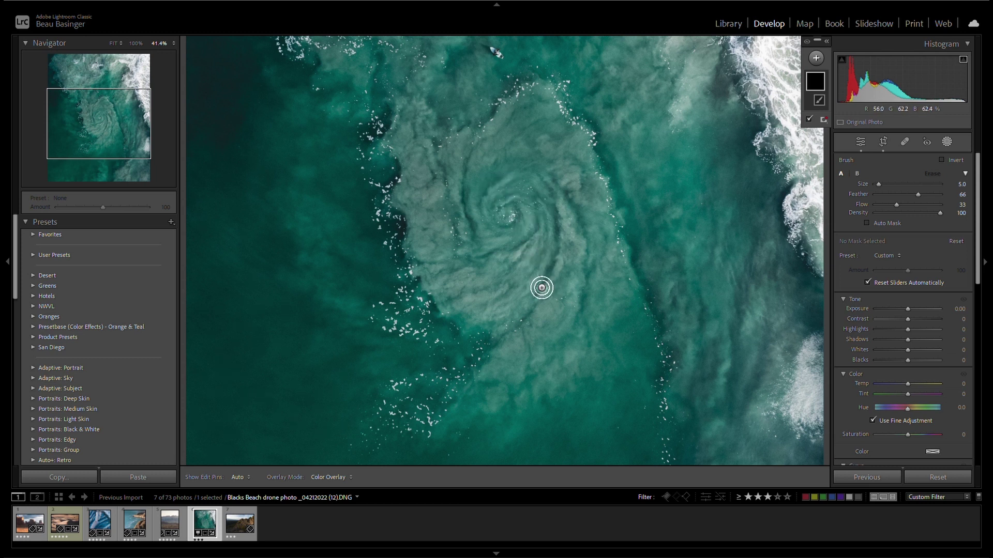
pyautogui.moveTo(549, 259)
pyautogui.mouseDown()
pyautogui.moveTo(500, 338)
pyautogui.moveTo(518, 207)
pyautogui.moveTo(499, 198)
pyautogui.mouseUp()
pyautogui.scroll(-2, 518, 208)
pyautogui.moveTo(538, 228)
pyautogui.mouseDown()
pyautogui.moveTo(494, 250)
pyautogui.moveTo(416, 264)
pyautogui.mouseUp()
pyautogui.moveTo(529, 245)
pyautogui.mouseDown()
pyautogui.moveTo(504, 279)
pyautogui.moveTo(448, 300)
pyautogui.mouseUp()
pyautogui.moveTo(486, 258); pyautogui.dragTo(450, 272)
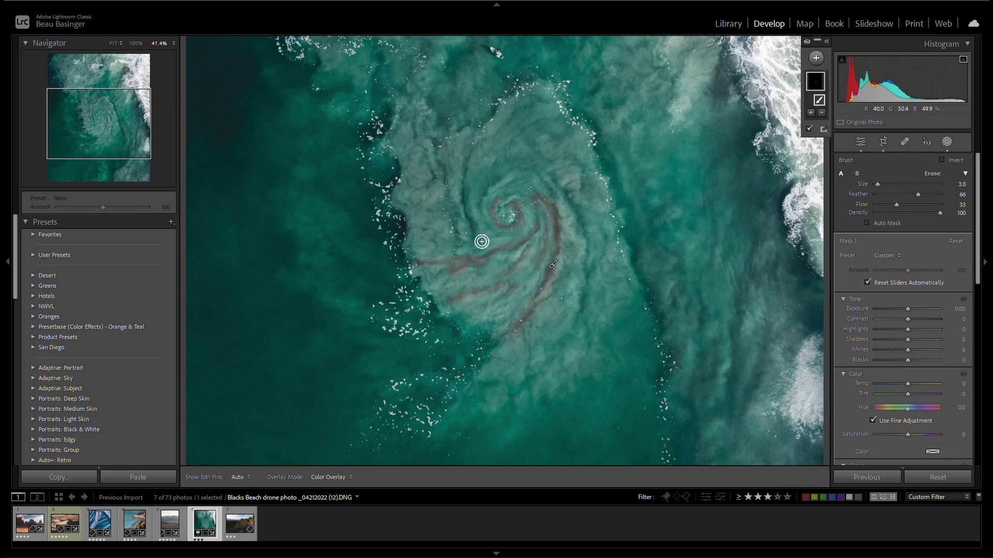
pyautogui.moveTo(481, 238); pyautogui.dragTo(476, 145)
pyautogui.moveTo(497, 159); pyautogui.dragTo(486, 195)
pyautogui.moveTo(458, 235); pyautogui.dragTo(437, 175)
pyautogui.moveTo(540, 99); pyautogui.dragTo(512, 120)
pyautogui.moveTo(517, 147)
pyautogui.mouseDown()
pyautogui.moveTo(589, 183)
pyautogui.moveTo(577, 328)
pyautogui.mouseUp()
pyautogui.scroll(3, 533, 383)
pyautogui.moveTo(530, 384)
pyautogui.mouseDown()
pyautogui.moveTo(486, 429)
pyautogui.moveTo(521, 377)
pyautogui.mouseUp()
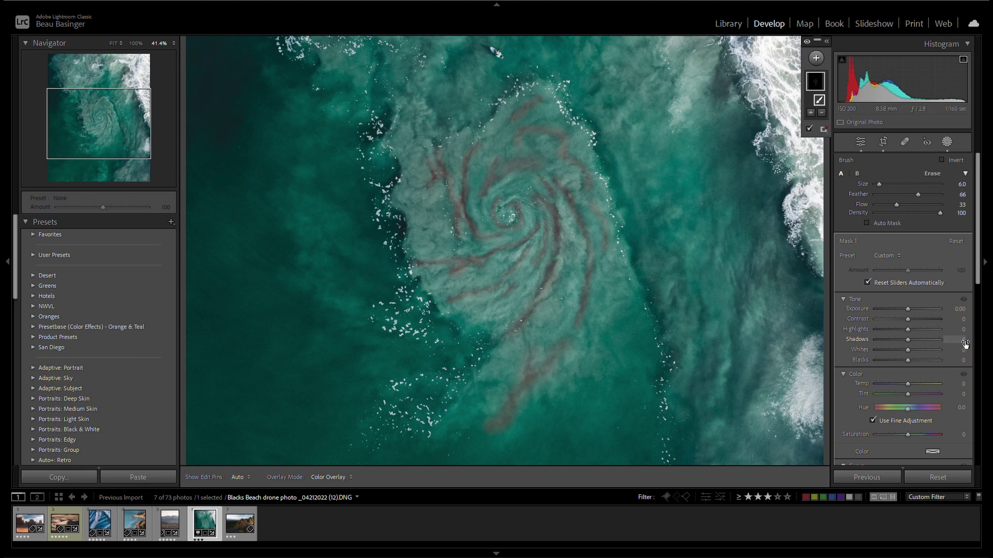
# Darken the brushed mask to Shadows -56 and Exposure -0.40
pyautogui.moveTo(965, 344); pyautogui.dragTo(930, 337)
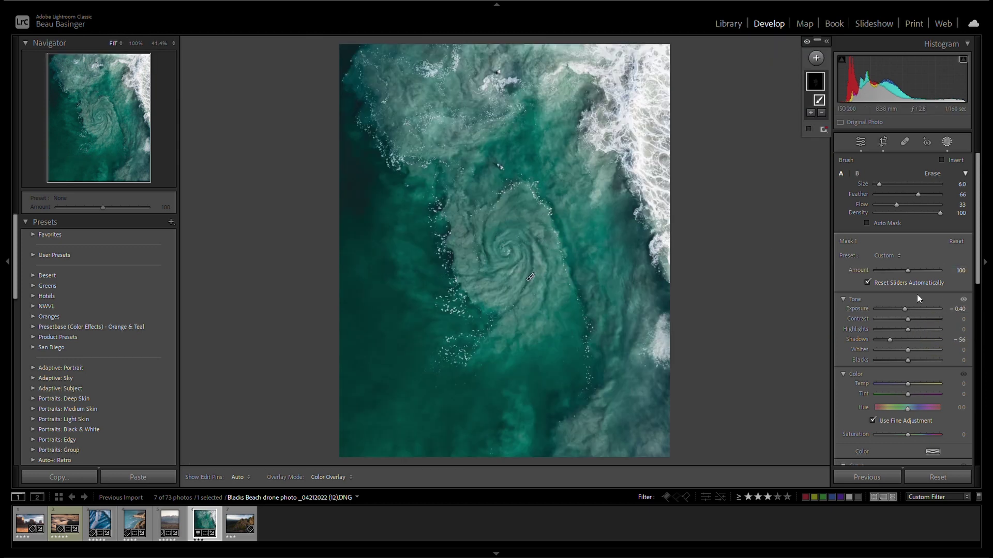
pyautogui.moveTo(963, 310); pyautogui.dragTo(955, 310)
pyautogui.press('Escape')
pyautogui.moveTo(505, 255); pyautogui.dragTo(529, 264)
pyautogui.click(947, 141)
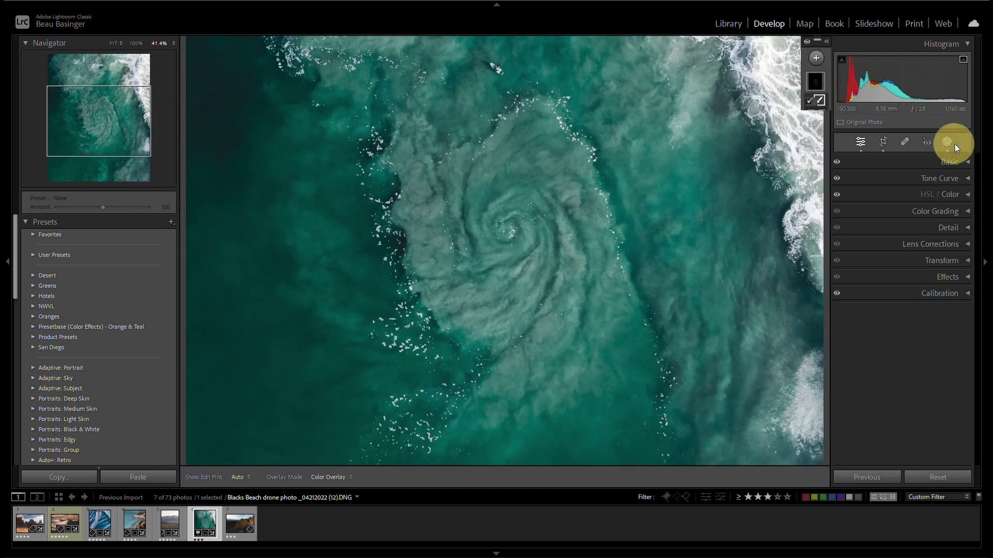
# Paint a second brush mask along the swirl arms, then fit the photo in view
pyautogui.press('k')
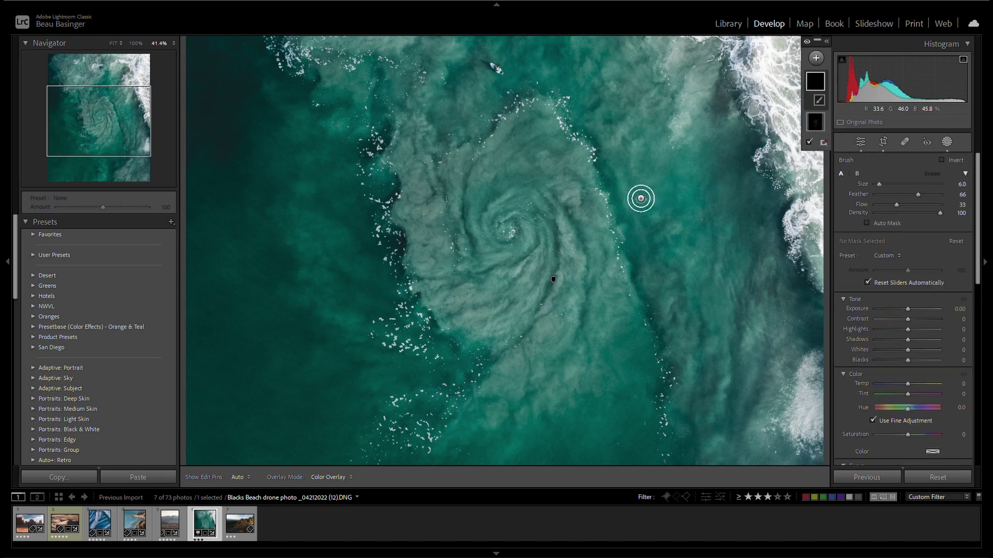
pyautogui.moveTo(567, 226)
pyautogui.mouseDown()
pyautogui.moveTo(580, 281)
pyautogui.moveTo(547, 348)
pyautogui.moveTo(576, 246)
pyautogui.moveTo(424, 179)
pyautogui.moveTo(401, 190)
pyautogui.mouseUp()
pyautogui.scroll(-4, 429, 207)
pyautogui.moveTo(532, 239)
pyautogui.mouseDown()
pyautogui.moveTo(505, 253)
pyautogui.moveTo(489, 159)
pyautogui.moveTo(458, 199)
pyautogui.mouseUp()
pyautogui.moveTo(435, 292); pyautogui.dragTo(527, 285)
pyautogui.moveTo(491, 215); pyautogui.dragTo(538, 199)
pyautogui.press('z')
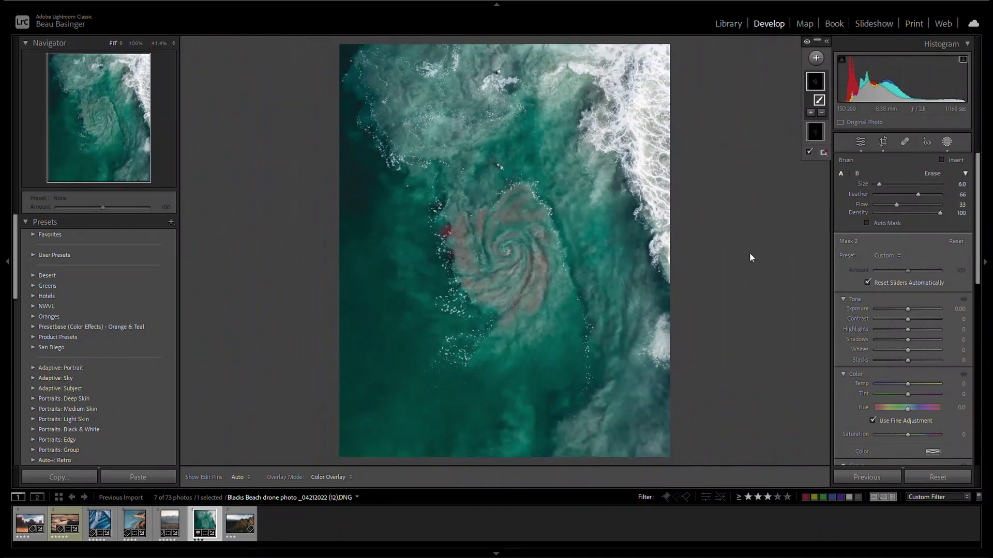
# Set the second mask's Exposure to +0.70, then compare before/after up close
pyautogui.moveTo(957, 309); pyautogui.dragTo(956, 309)
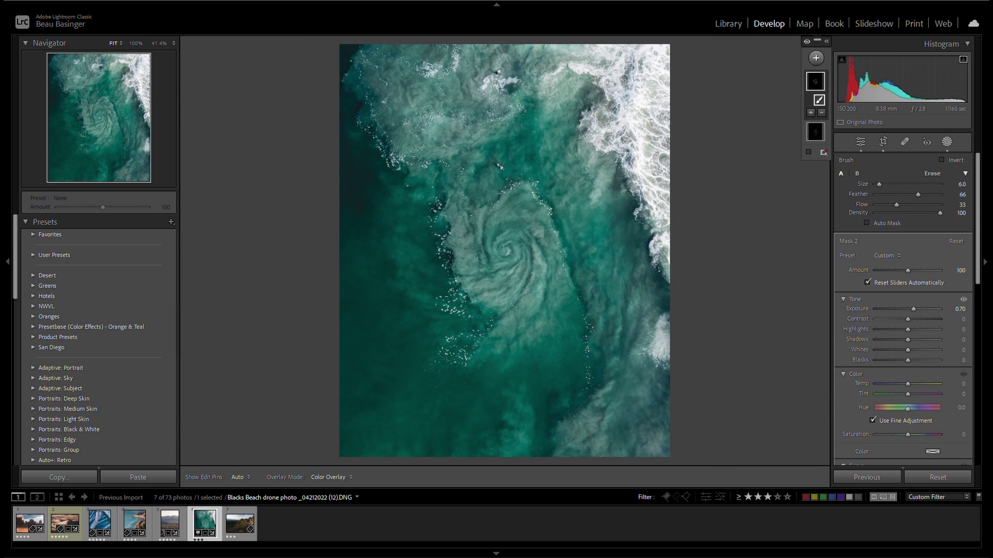
pyautogui.press('Escape')
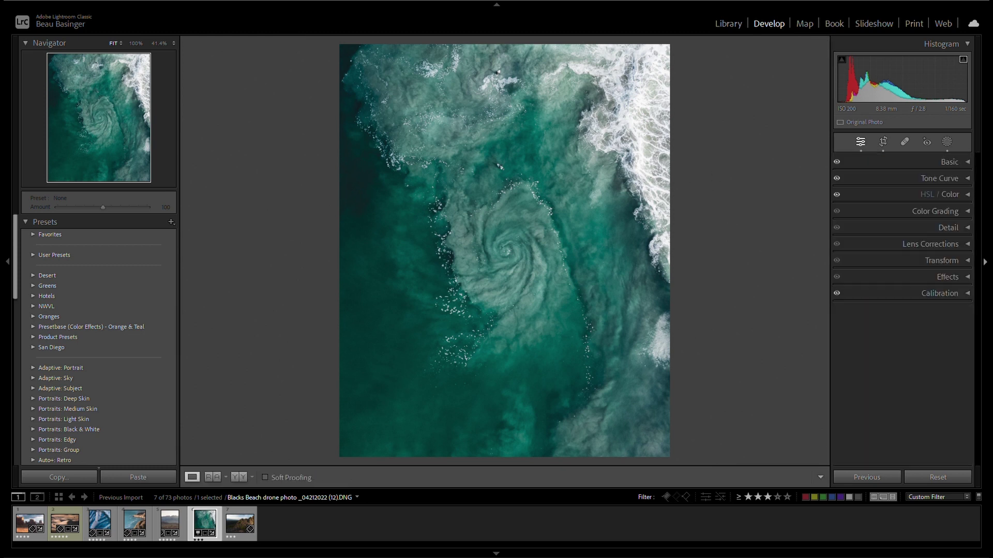
pyautogui.press('\\')
pyautogui.press('\\')
pyautogui.click(531, 212)
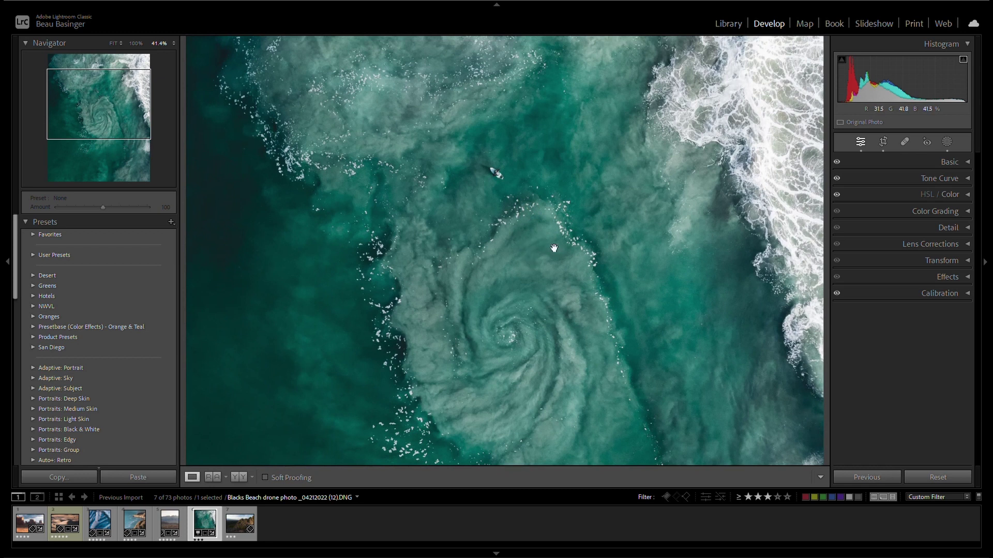
pyautogui.click(560, 386)
pyautogui.click(535, 327)
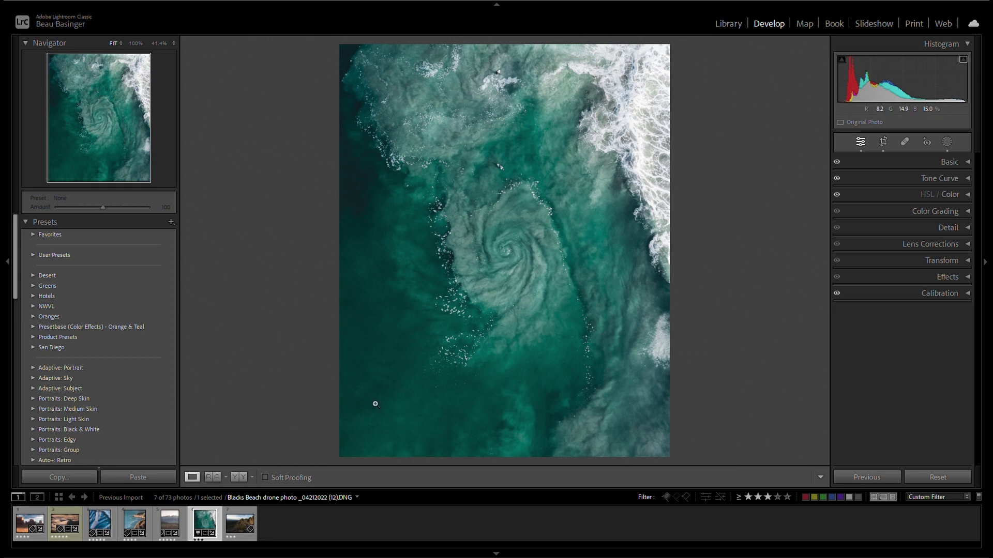
# Drag a linear gradient in from the lower-left with Exposure -0.40 and Shadows -21
pyautogui.press('m')
pyautogui.moveTo(302, 428); pyautogui.dragTo(465, 329)
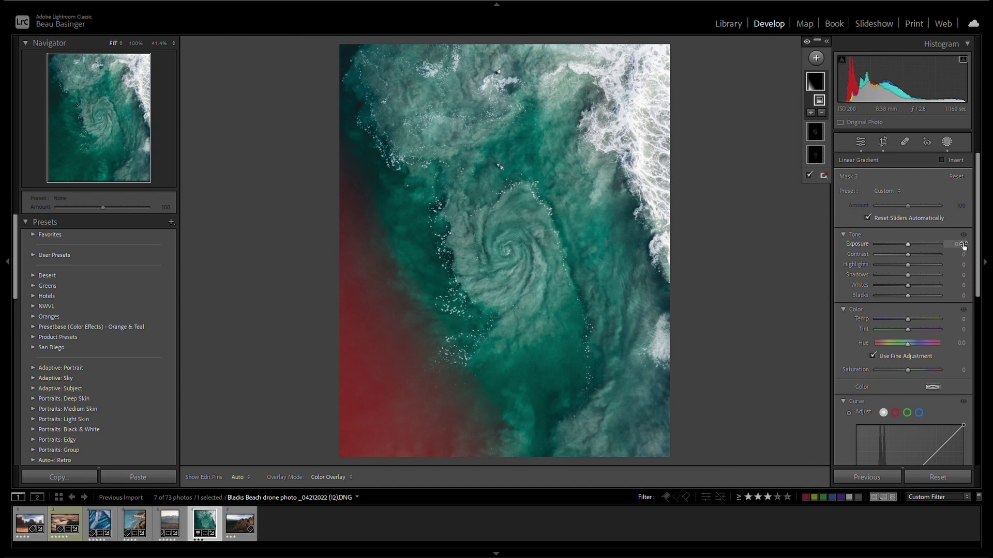
pyautogui.moveTo(964, 275); pyautogui.dragTo(958, 244)
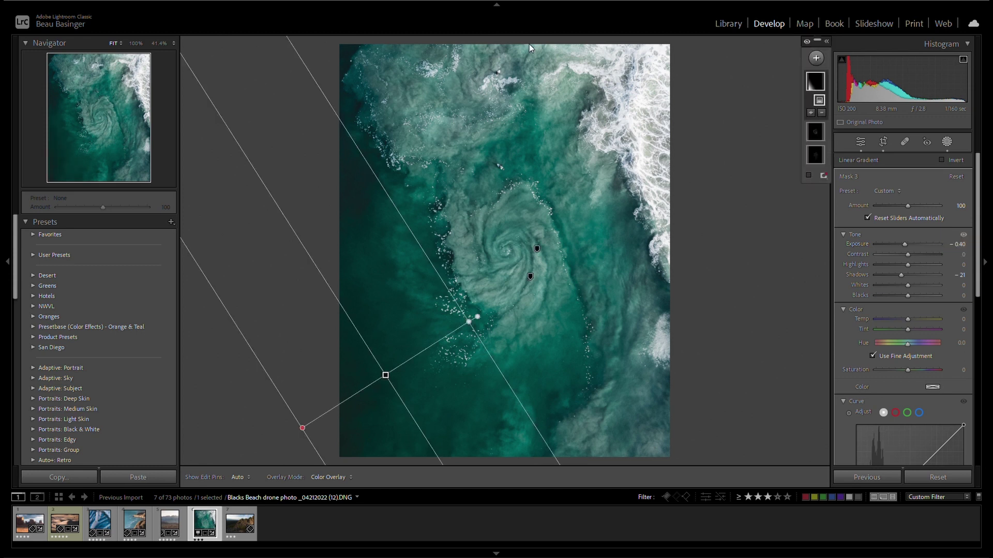
pyautogui.hotkey('shift', 'w')
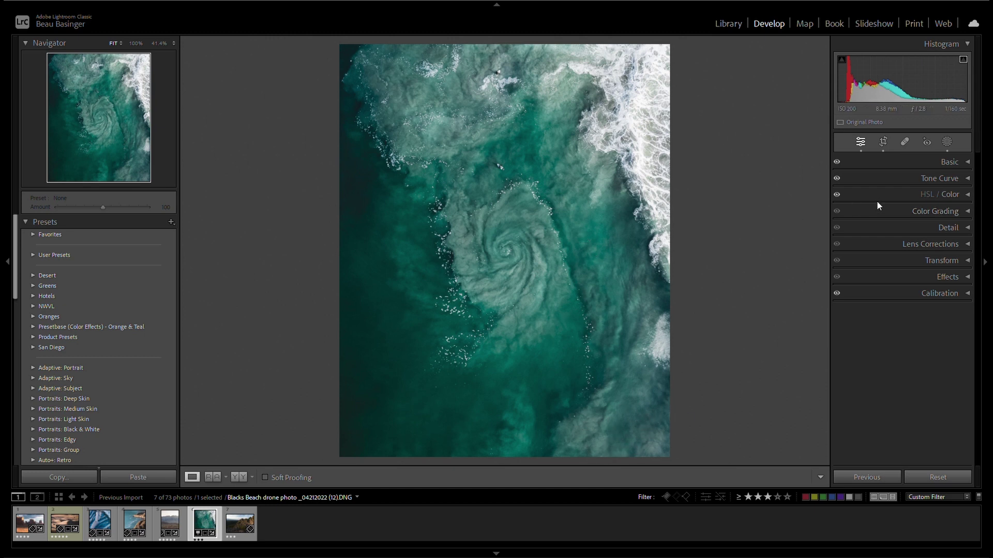
# Set Blue Hue to -55 in the HSL panel
pyautogui.click(965, 197)
pyautogui.moveTo(977, 231); pyautogui.dragTo(984, 297)
pyautogui.moveTo(911, 310)
pyautogui.mouseDown()
pyautogui.moveTo(894, 313)
pyautogui.moveTo(907, 312)
pyautogui.mouseUp()
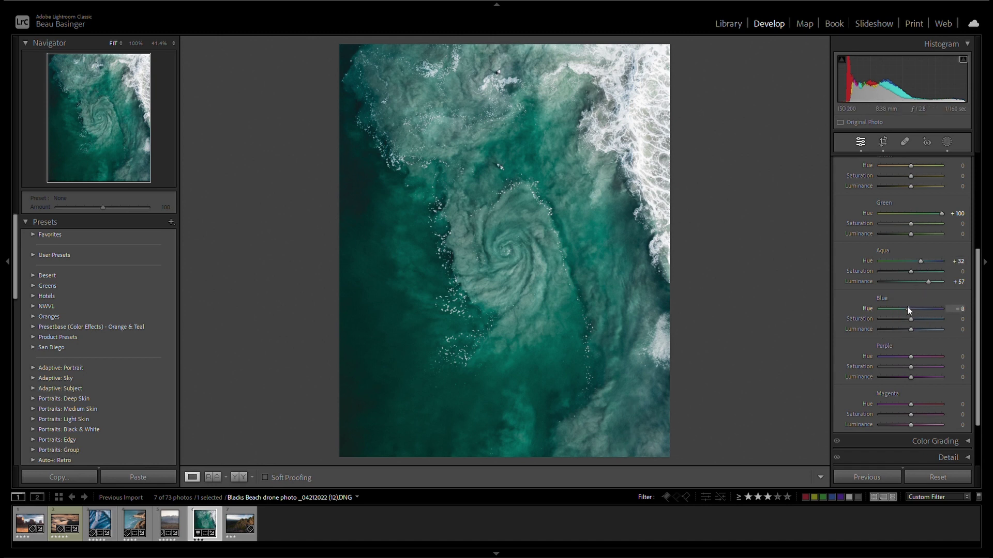
pyautogui.moveTo(908, 310); pyautogui.dragTo(894, 310)
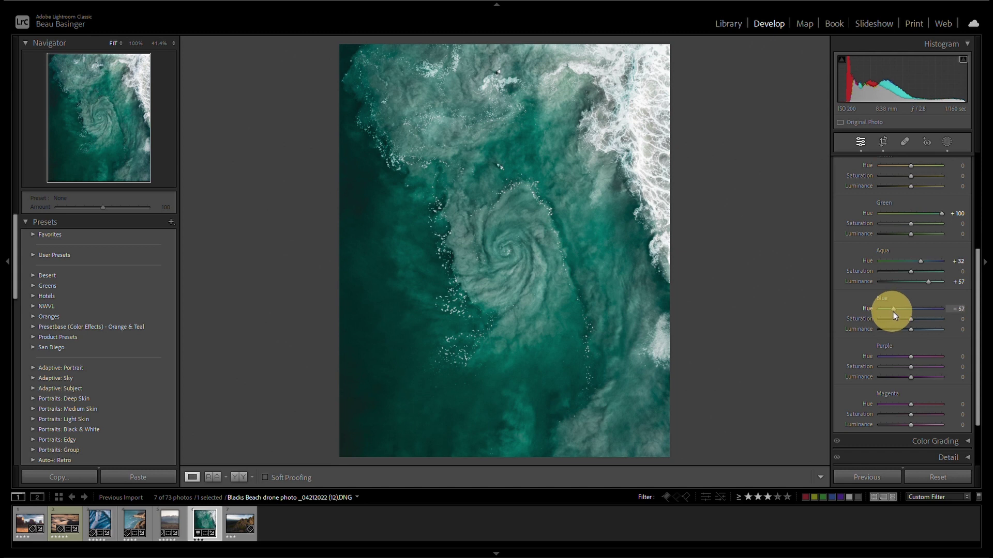
pyautogui.moveTo(892, 312); pyautogui.dragTo(894, 312)
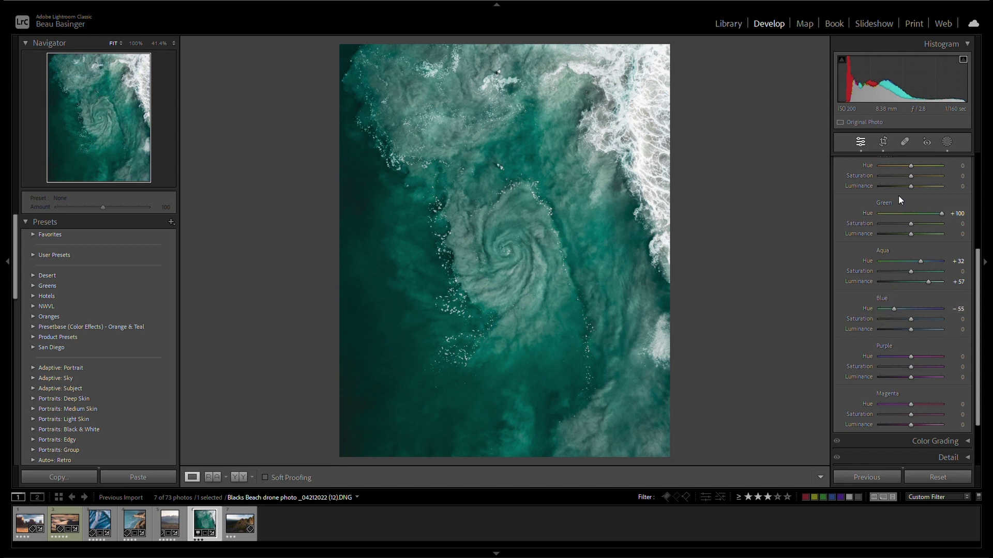
# Compare the edit against the original and rate the photo five stars
pyautogui.press('\\')
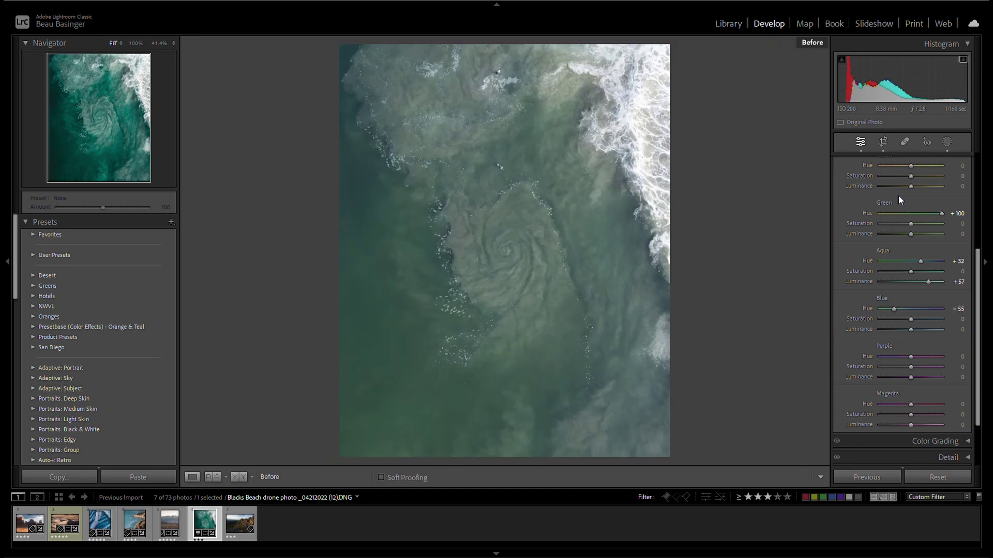
pyautogui.press('\\')
pyautogui.press('\\')
pyautogui.press('\\')
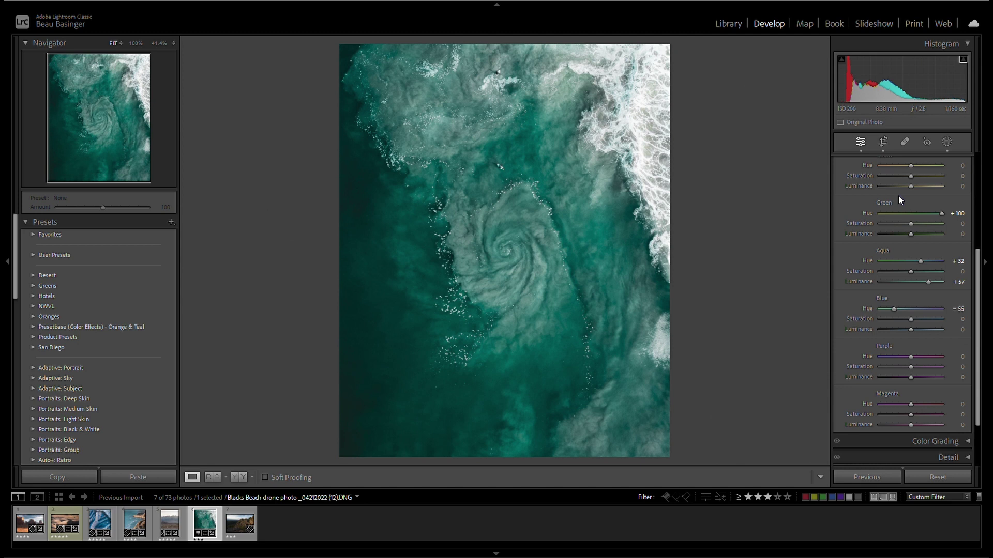
pyautogui.press('5')
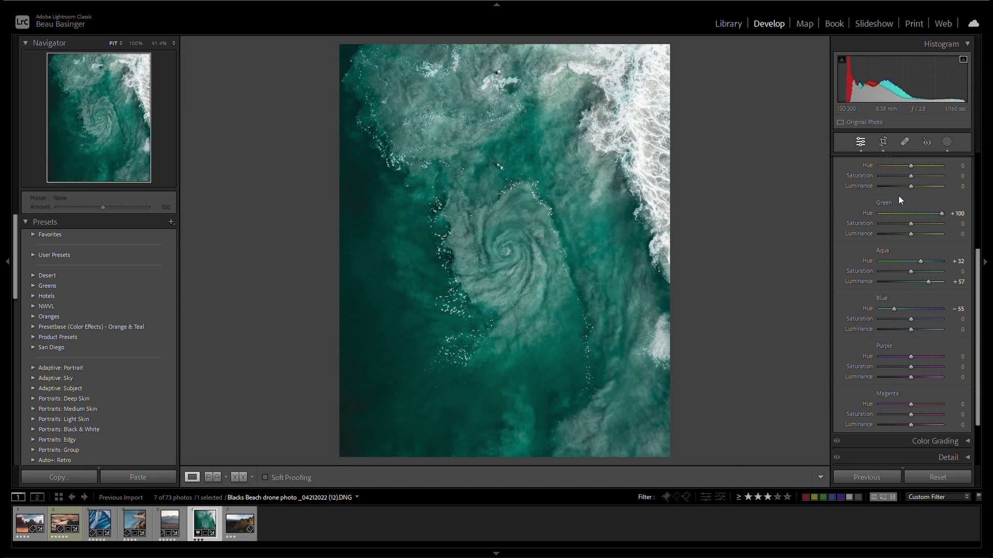